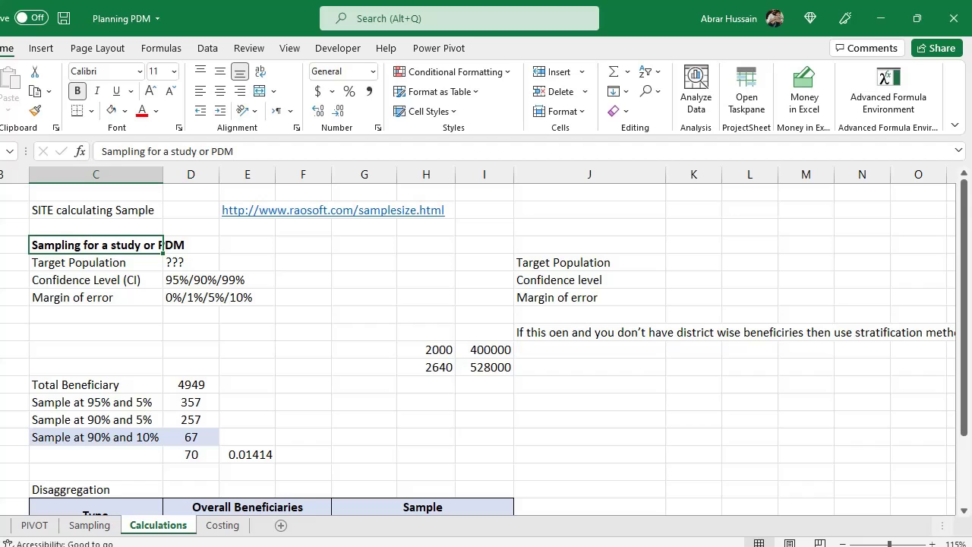
Examine the sampling parameters and the district-wise disaggregation table on the Calculations sheet.
left_click(68, 281)
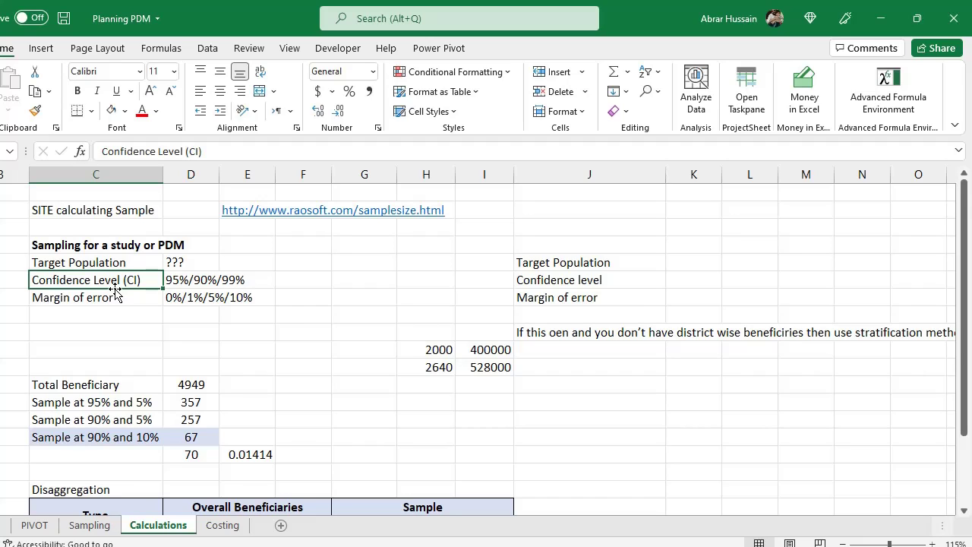
left_click(96, 249)
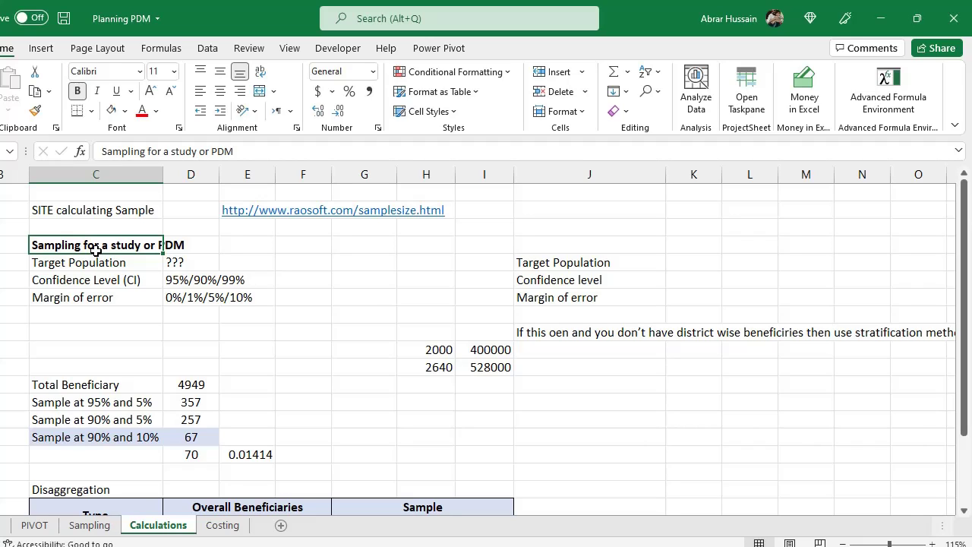
left_click(108, 295)
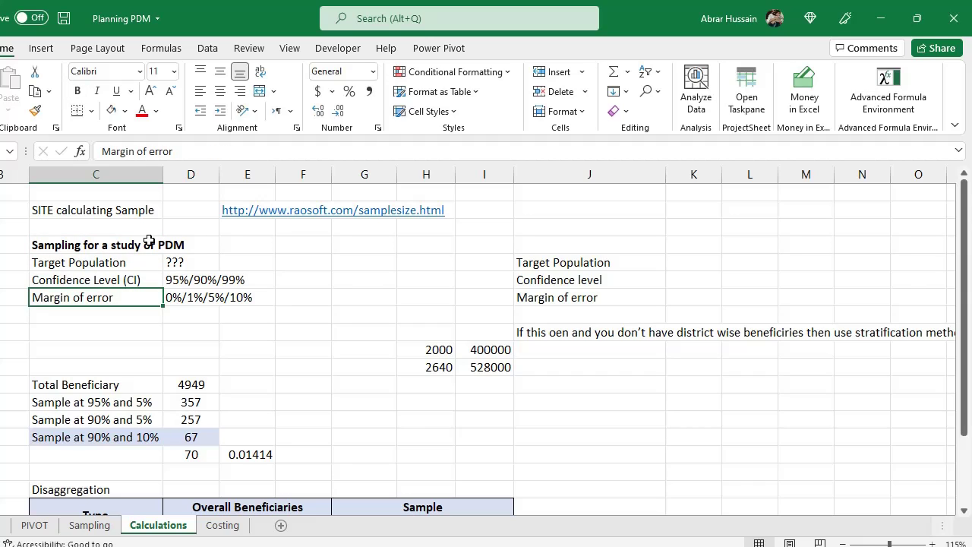
left_click(68, 248)
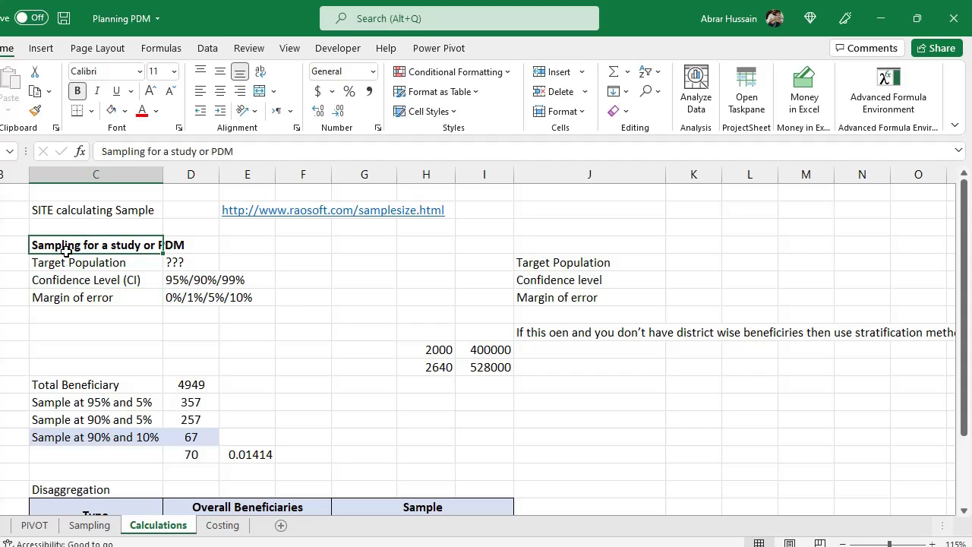
scroll(187, 332, "down", 4)
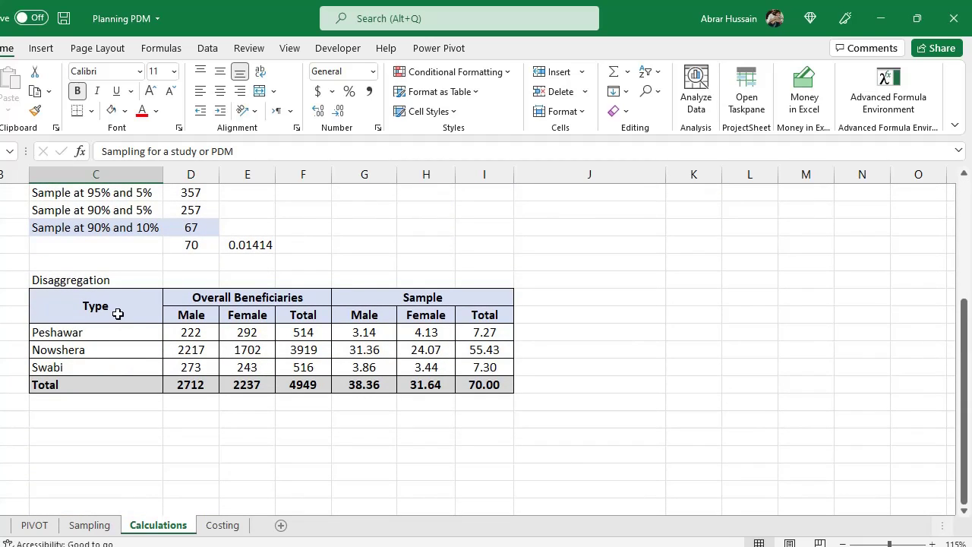
left_click_drag(117, 314, 425, 386)
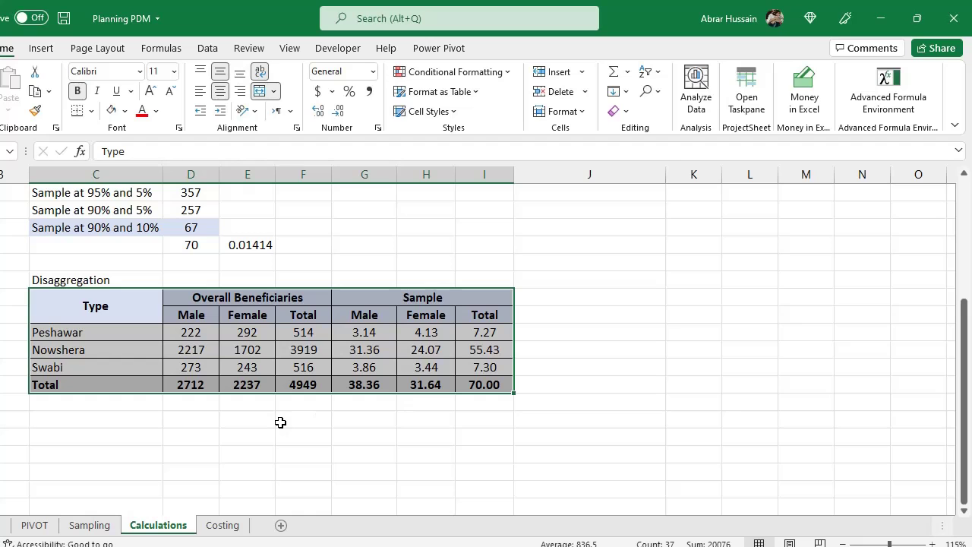
scroll(223, 339, "up", 4)
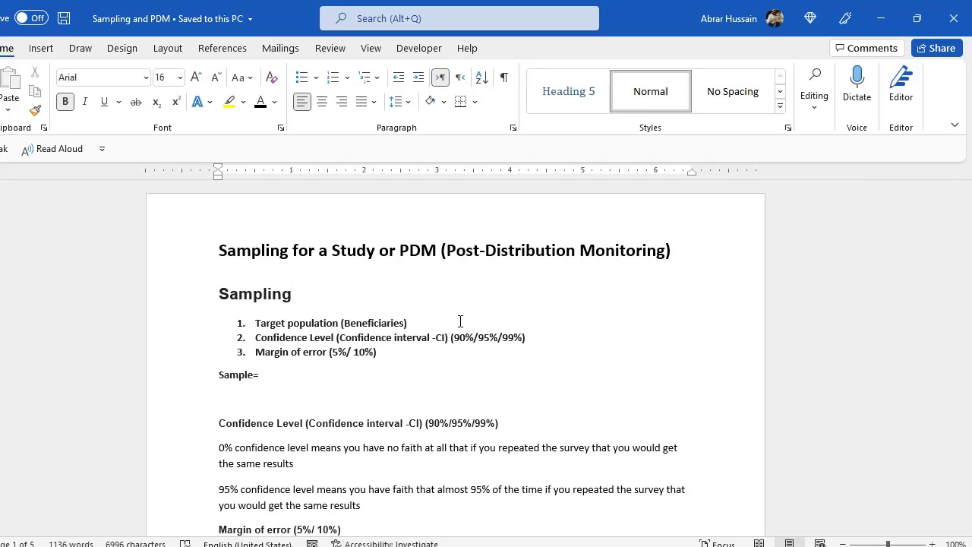
Set the font size of the three numbered items under the Sampling heading to 14 pt.
key("Down")
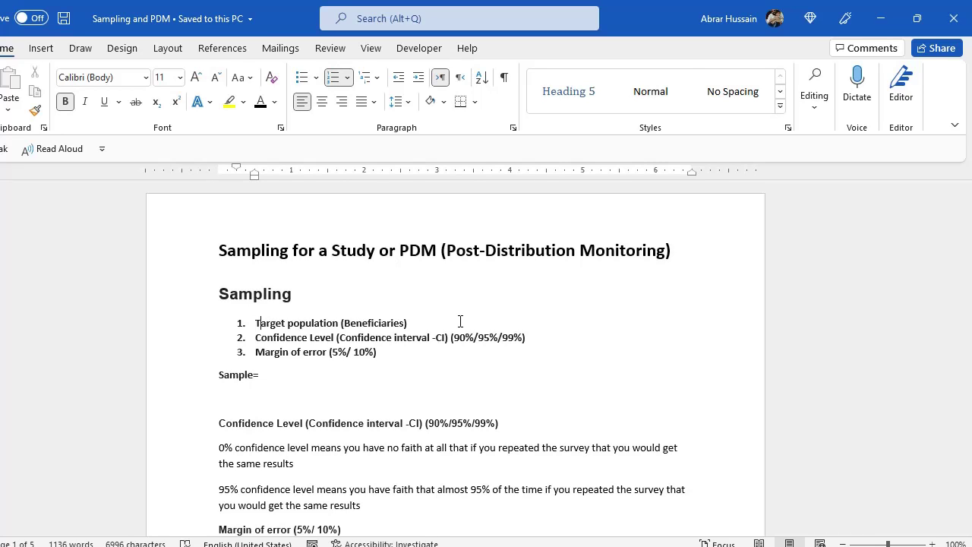
key("shift+Down")
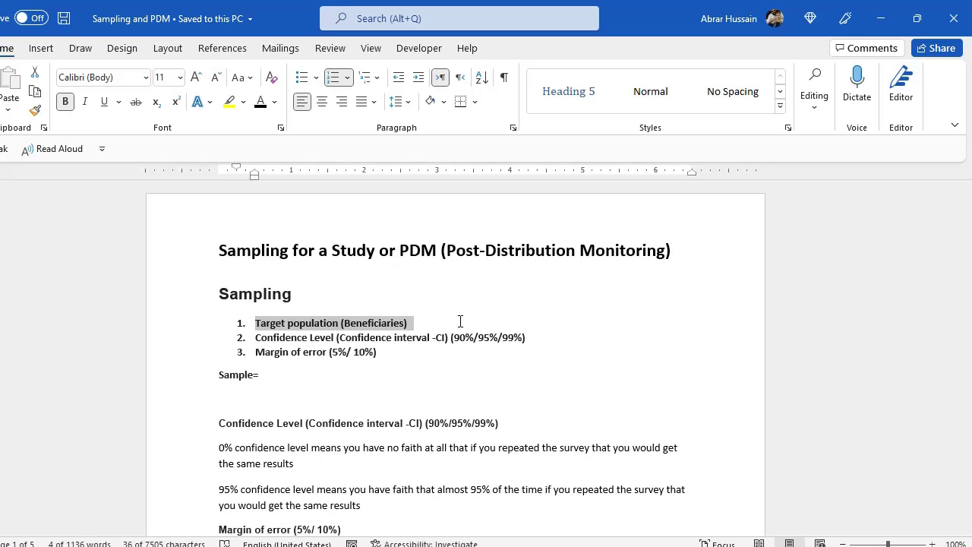
key("ctrl+shift+period")
key("ctrl+shift+period")
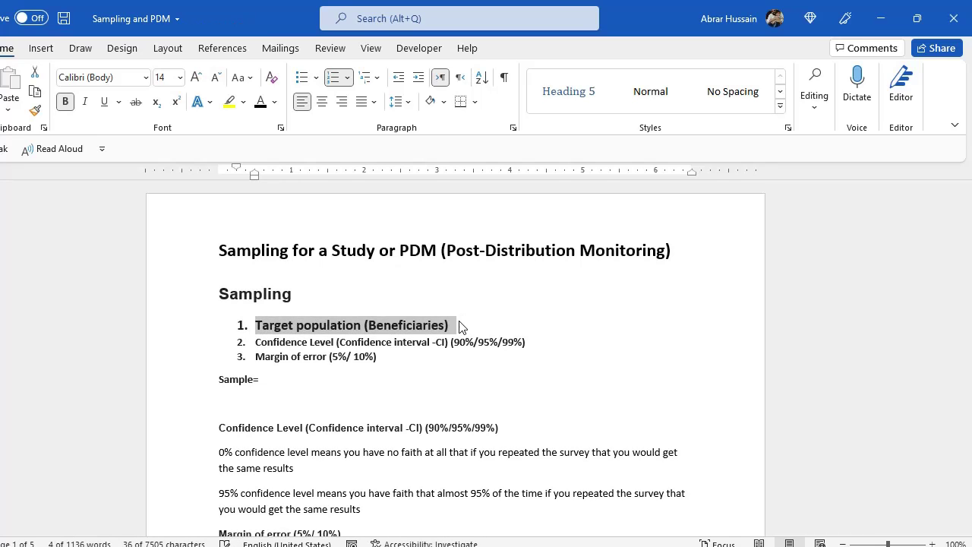
key("Right")
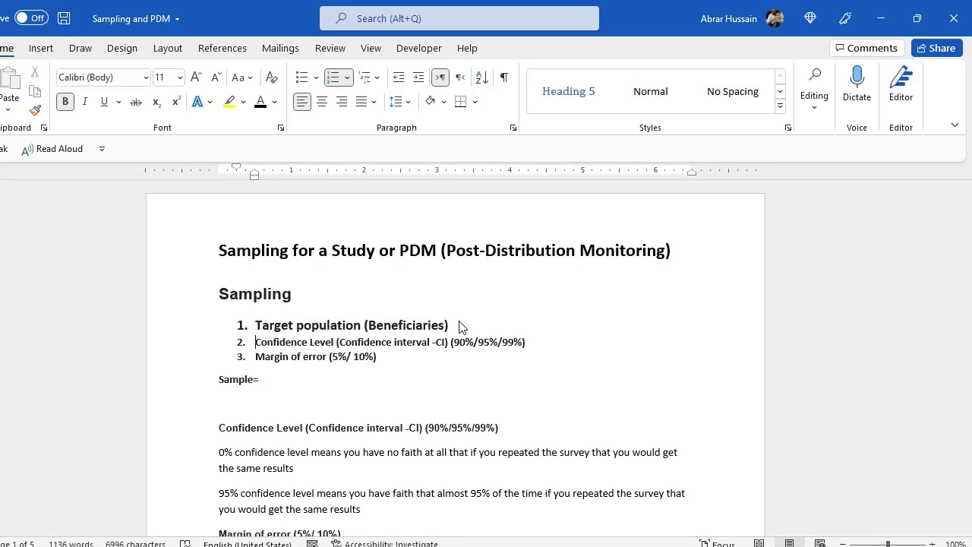
key("shift+Down")
key("ctrl+shift+period")
key("ctrl+shift+period")
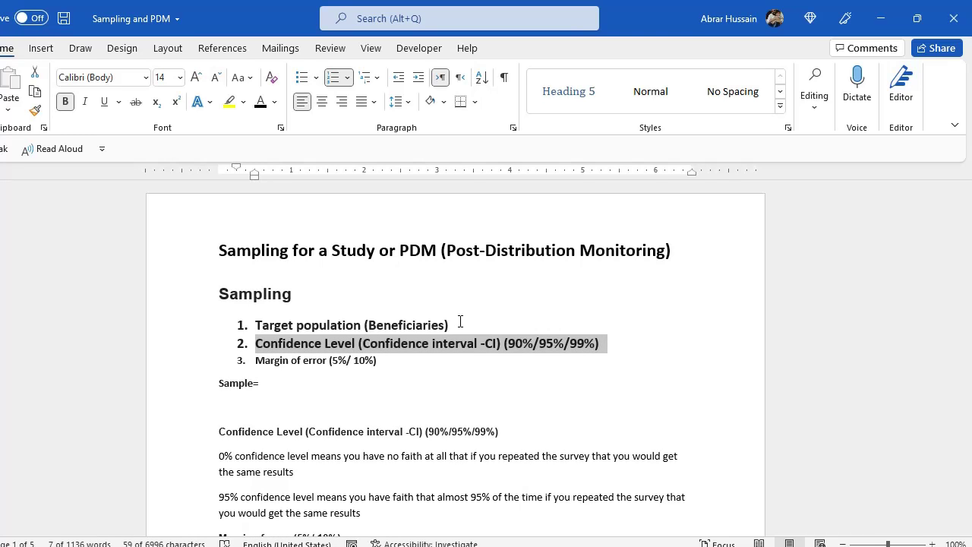
key("Right")
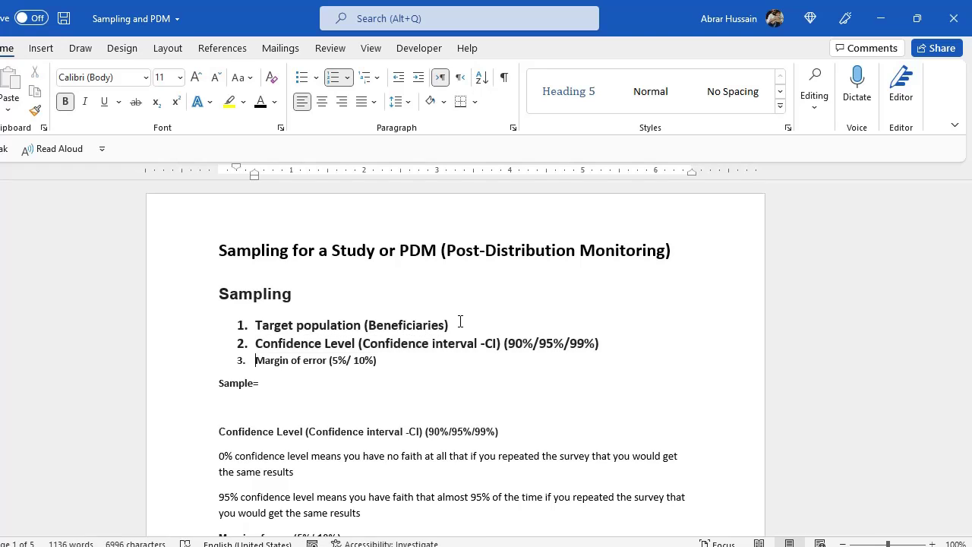
key("shift+Down")
key("ctrl+shift+period")
key("ctrl+shift+period")
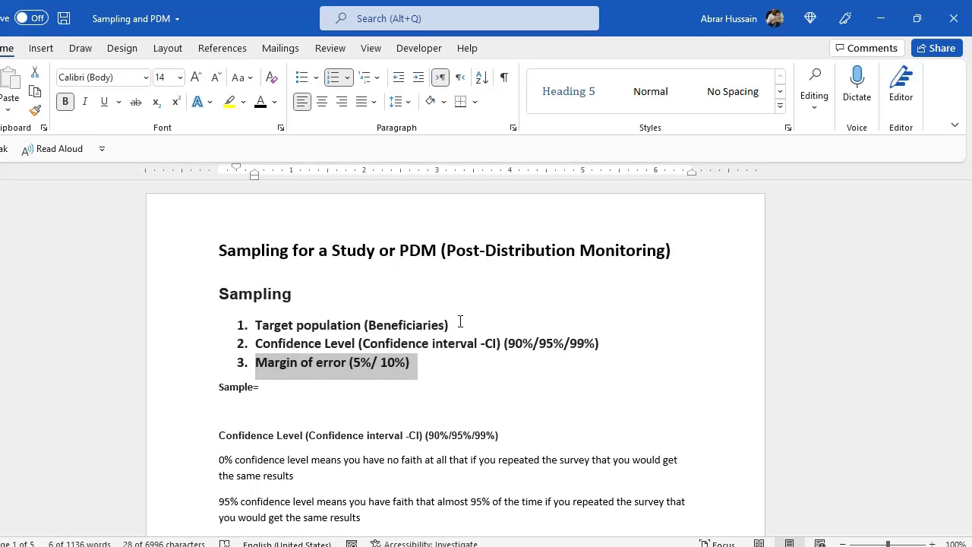
Review the target population, confidence level and margin of error items in the numbered list, including their percentage options.
key("Up")
key("Up")
key("shift+Down")
key("shift+Down")
key("shift+Down")
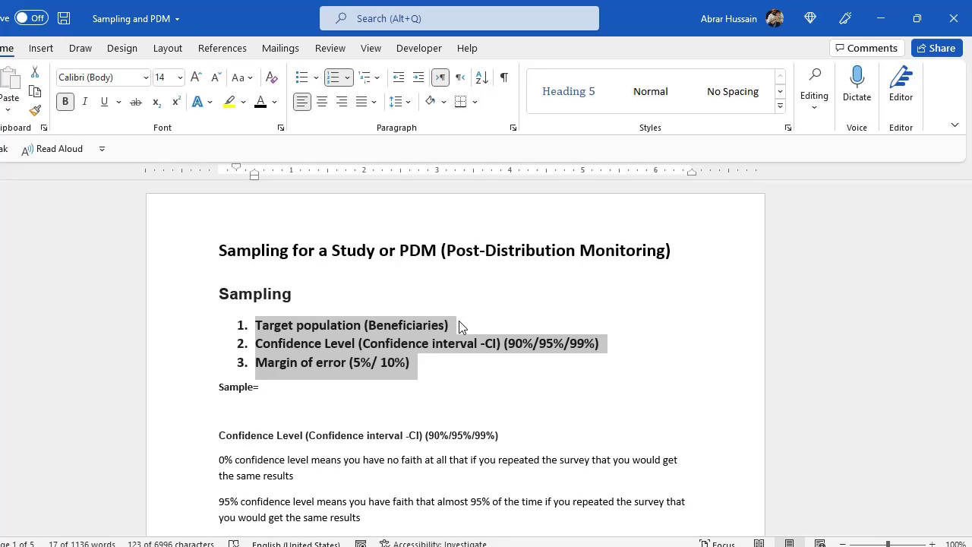
left_click(294, 322)
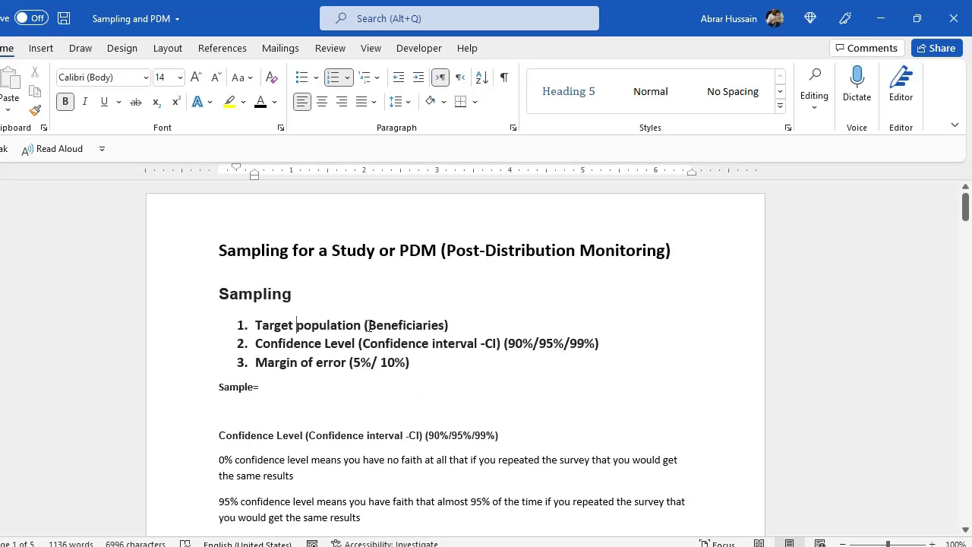
left_click_drag(453, 324, 256, 326)
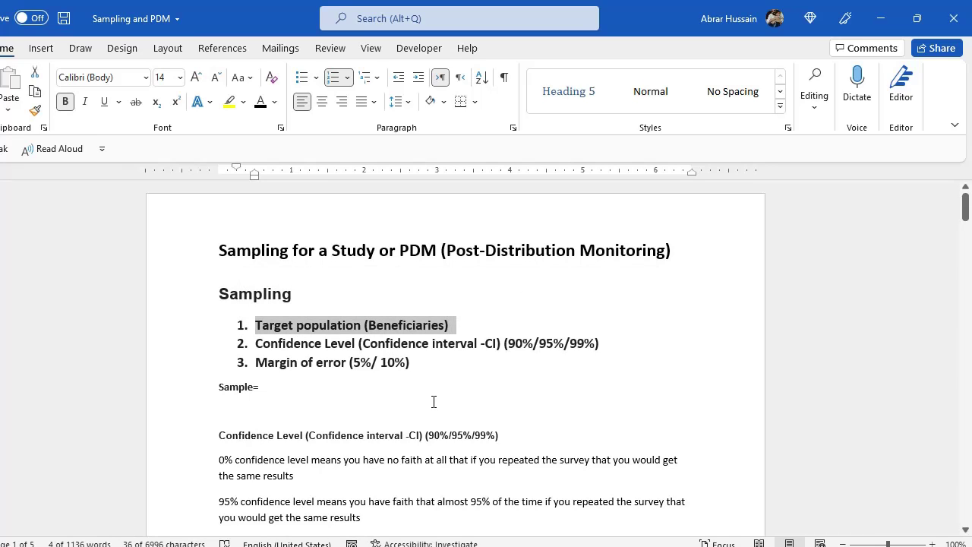
left_click(448, 328)
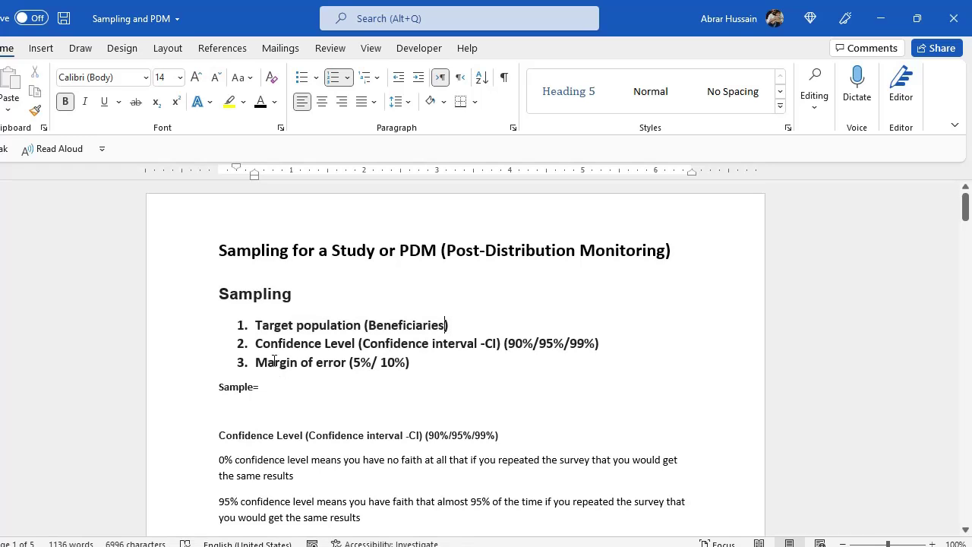
left_click_drag(253, 343, 348, 366)
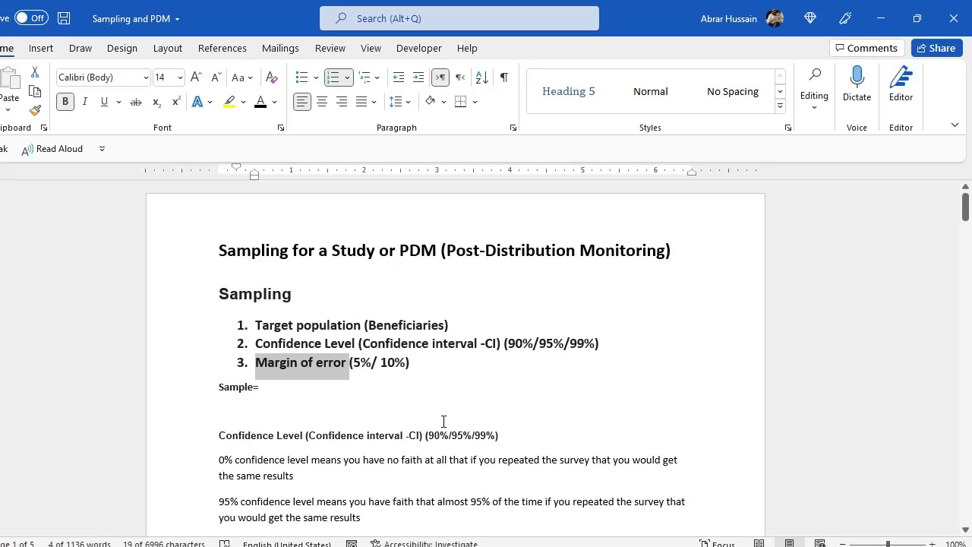
left_click_drag(507, 343, 533, 343)
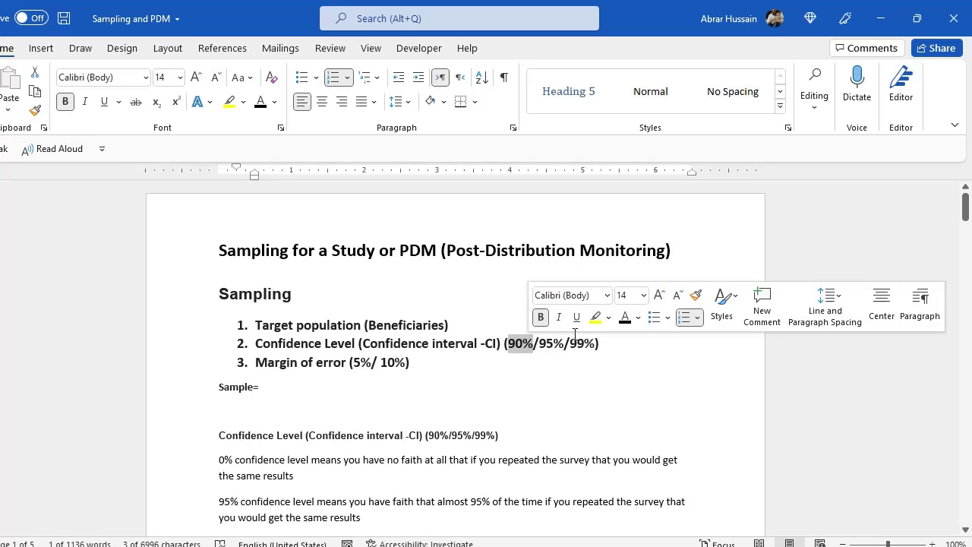
left_click_drag(597, 345, 517, 344)
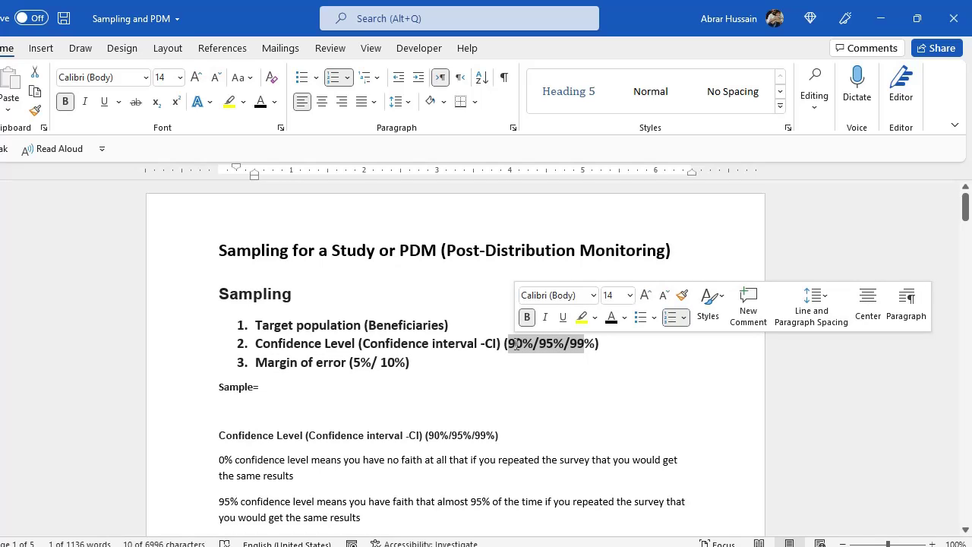
left_click(352, 363)
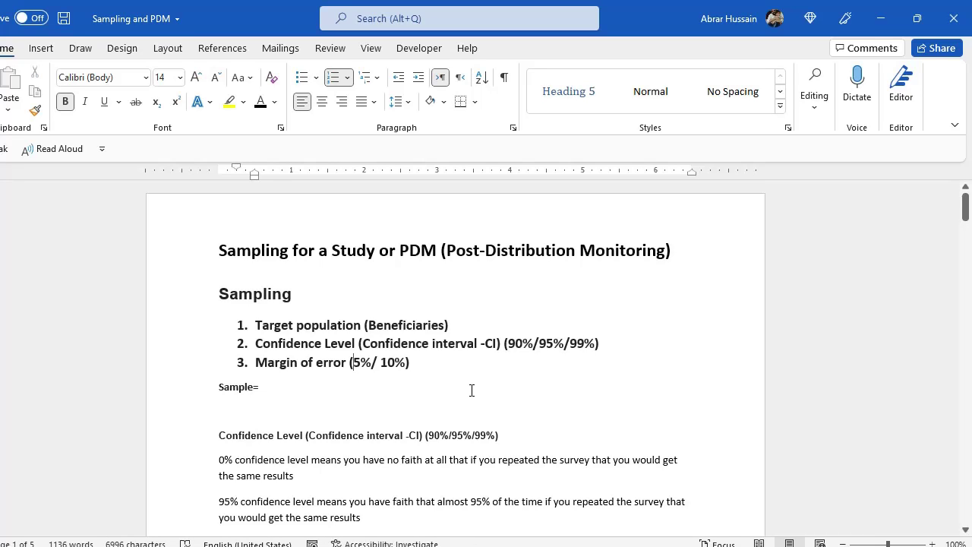
Examine the Confidence Level section and its explanations of the 0% and 95% confidence levels.
scroll(399, 314, "down", 3)
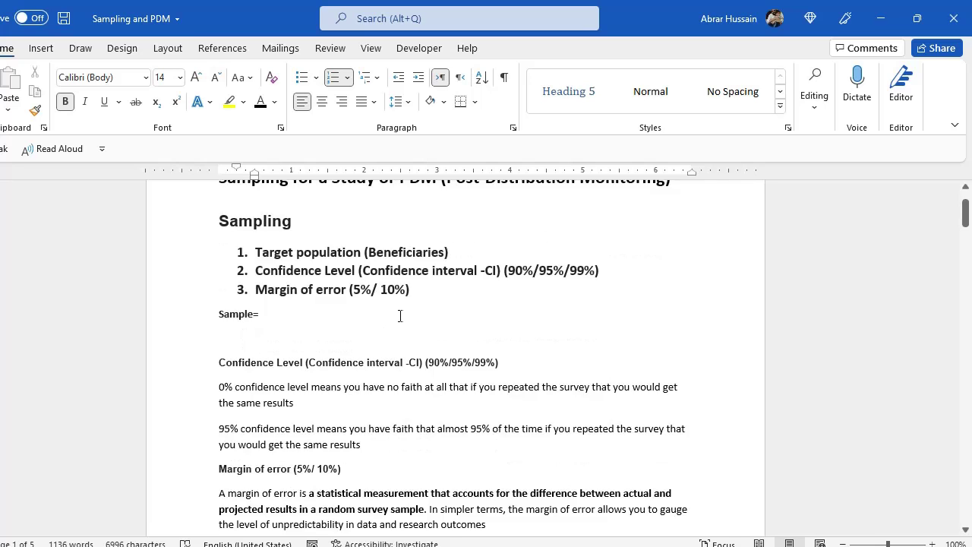
left_click_drag(219, 326, 233, 328)
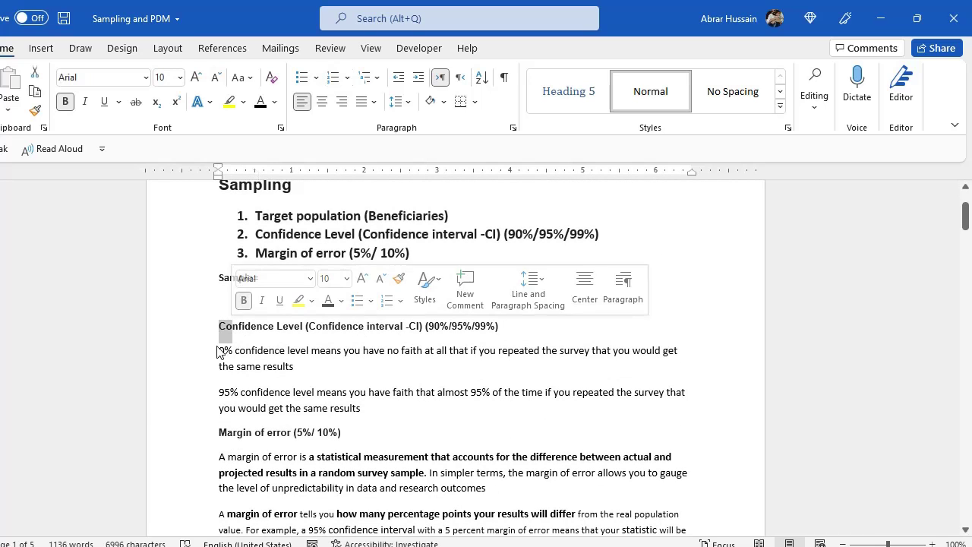
left_click(219, 352)
scroll(710, 405, "up", 2)
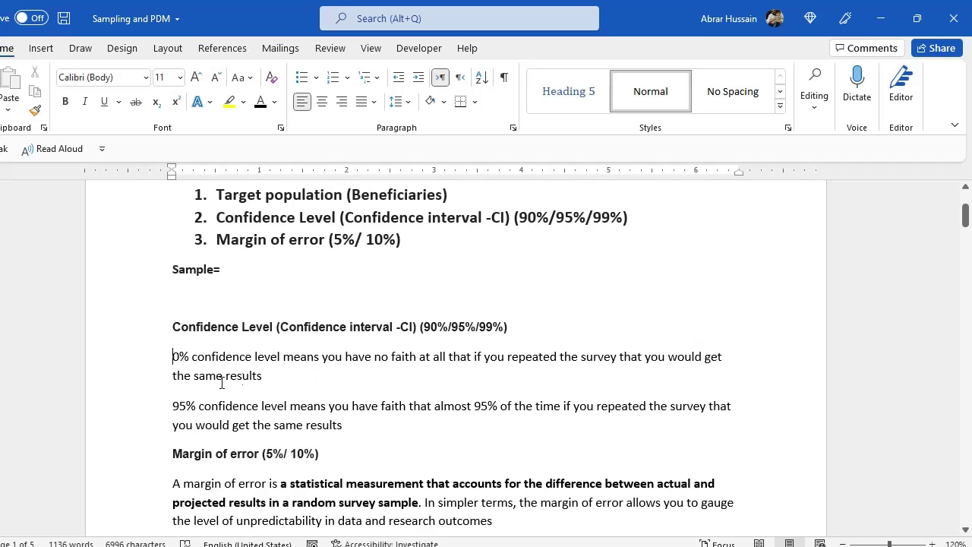
left_click_drag(173, 354, 183, 360)
left_click(302, 383)
left_click_drag(172, 406, 278, 403)
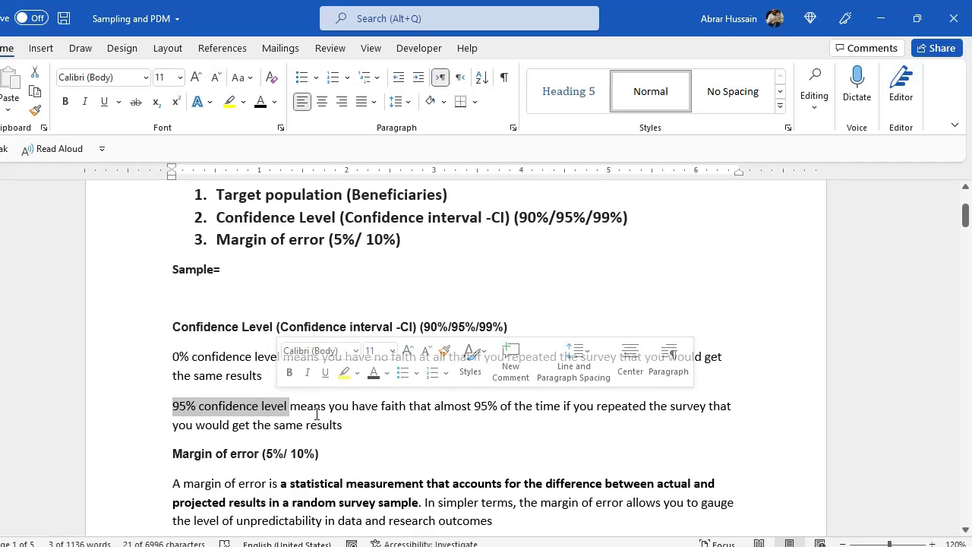
left_click(483, 410)
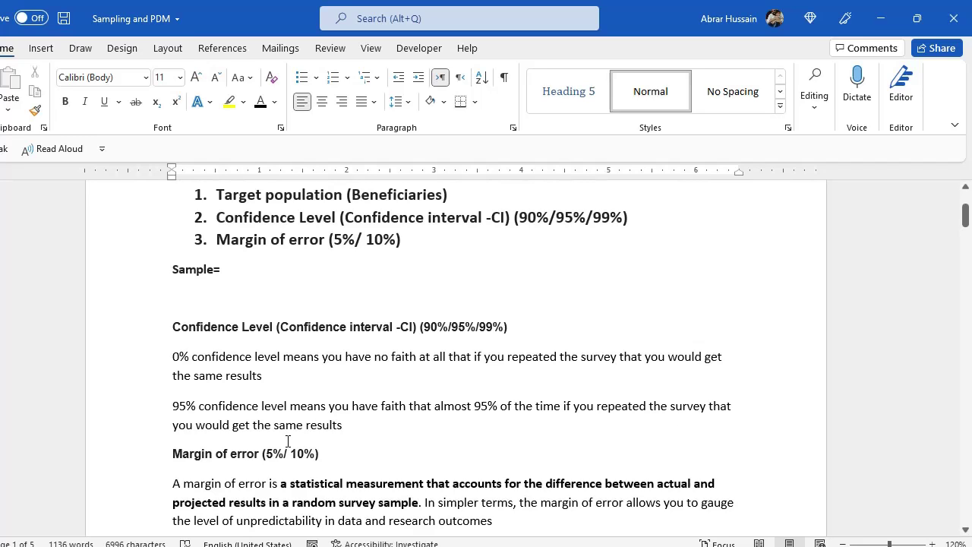
left_click_drag(344, 426, 148, 406)
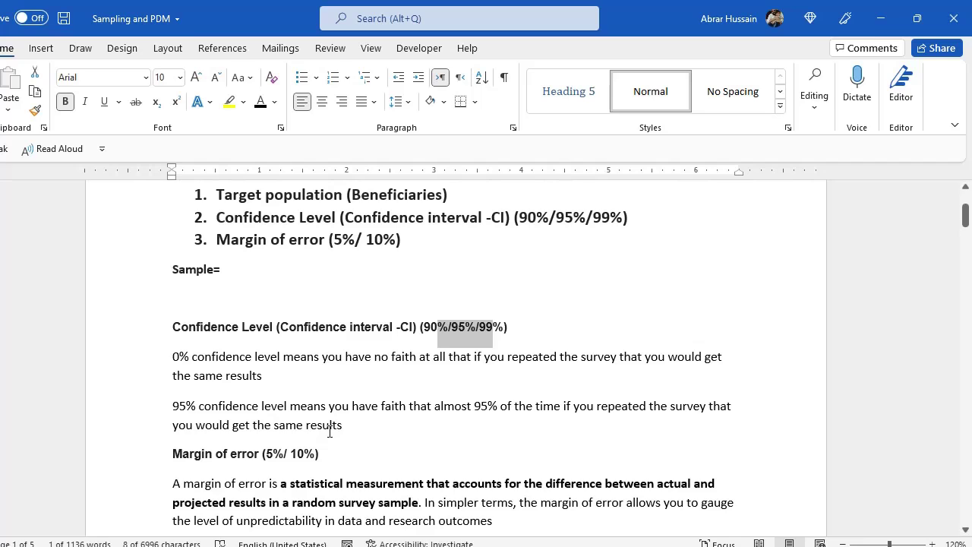
left_click(185, 405)
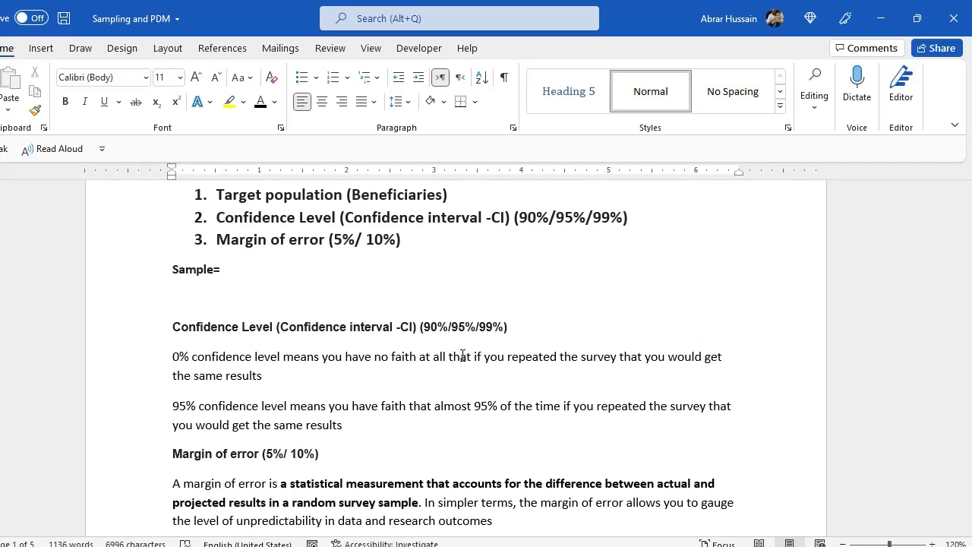
left_click_drag(425, 315, 435, 317)
double_click(437, 318)
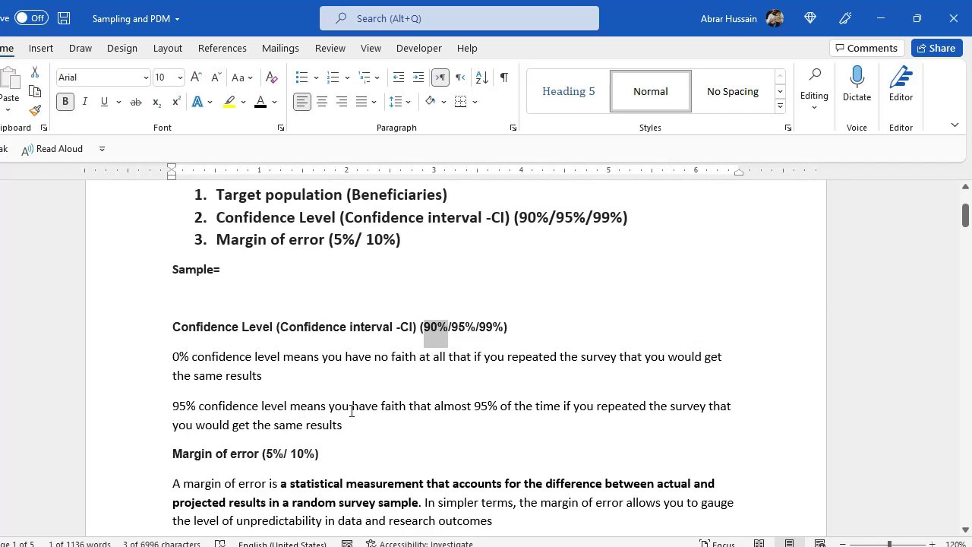
Read the margin of error definition, focusing on its description as a statistical measurement.
scroll(351, 411, "down", 3)
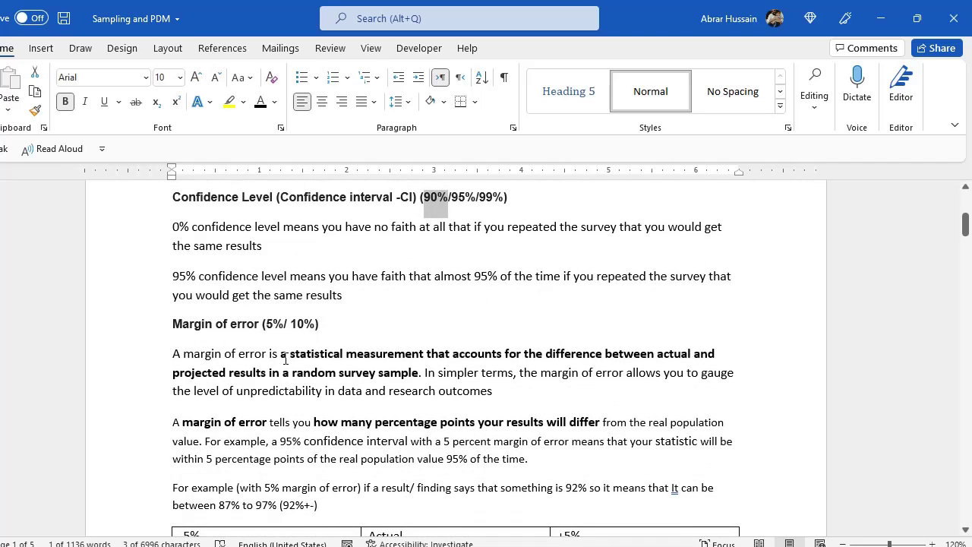
left_click(277, 361)
left_click_drag(292, 356, 410, 370)
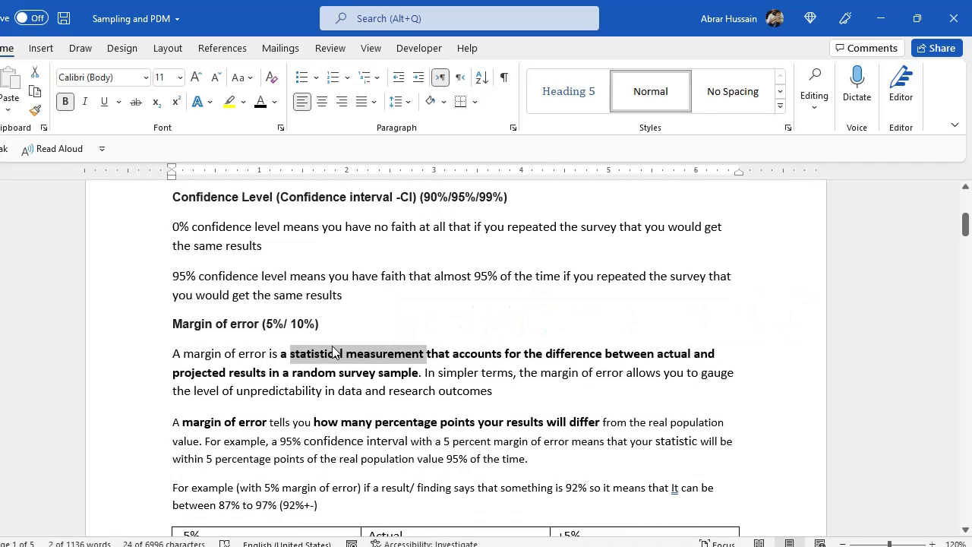
left_click(466, 356)
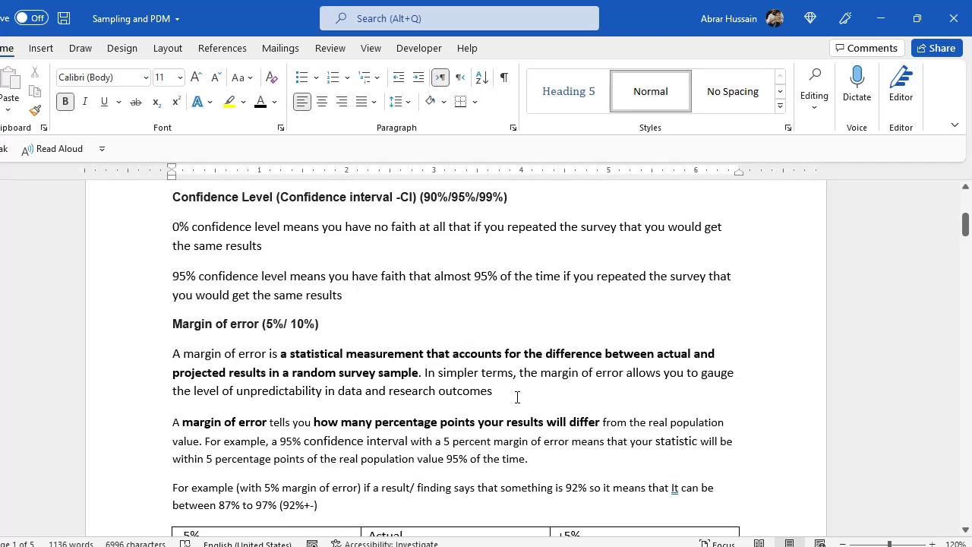
Split the second margin of error paragraph so "For example, a 95% confidence interval" starts a new paragraph.
scroll(516, 397, "down", 2)
left_click(173, 335)
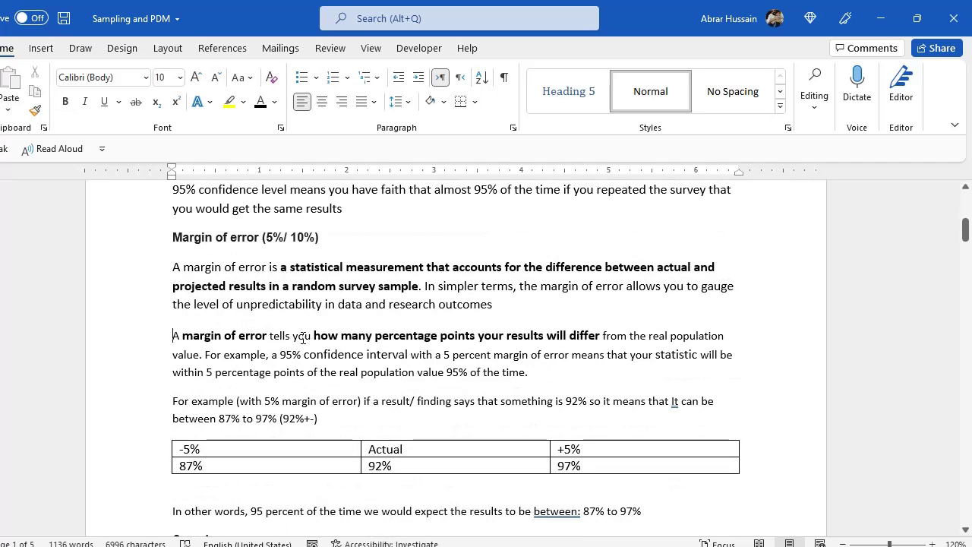
left_click_drag(313, 337, 206, 354)
left_click(205, 354)
key("Return")
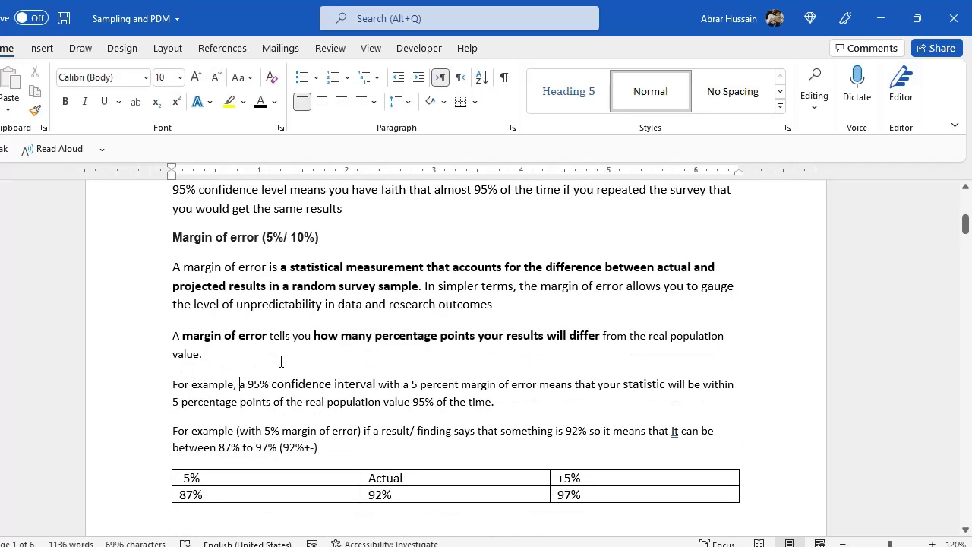
Bold and underline "5 percent margin of error" in the 95% confidence interval example.
key("ctrl+Right")
key("ctrl+Right")
key("ctrl+Right")
key("ctrl+shift+Right")
key("ctrl+shift+Right")
key("ctrl+shift+Right")
key("ctrl+shift+Right")
key("ctrl+shift+Right")
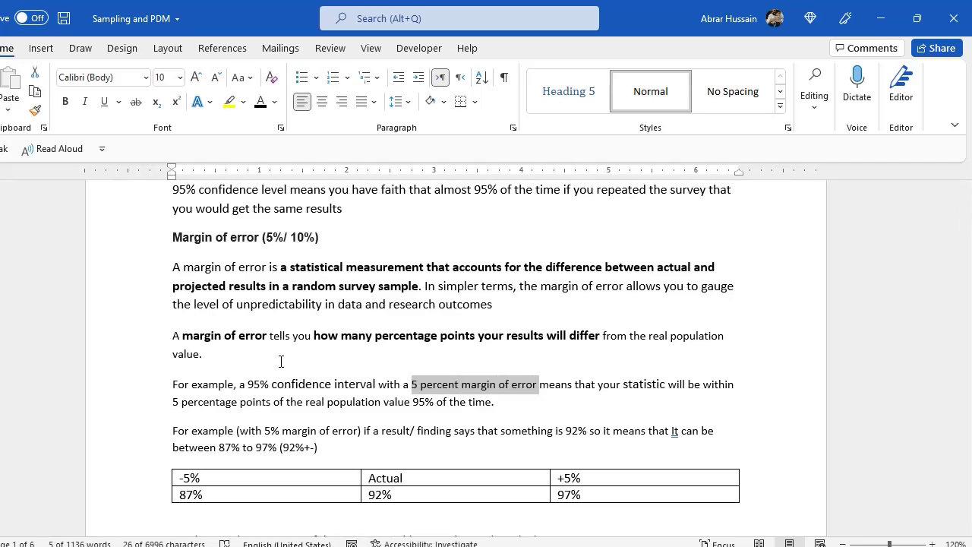
key("ctrl+b")
key("ctrl+u")
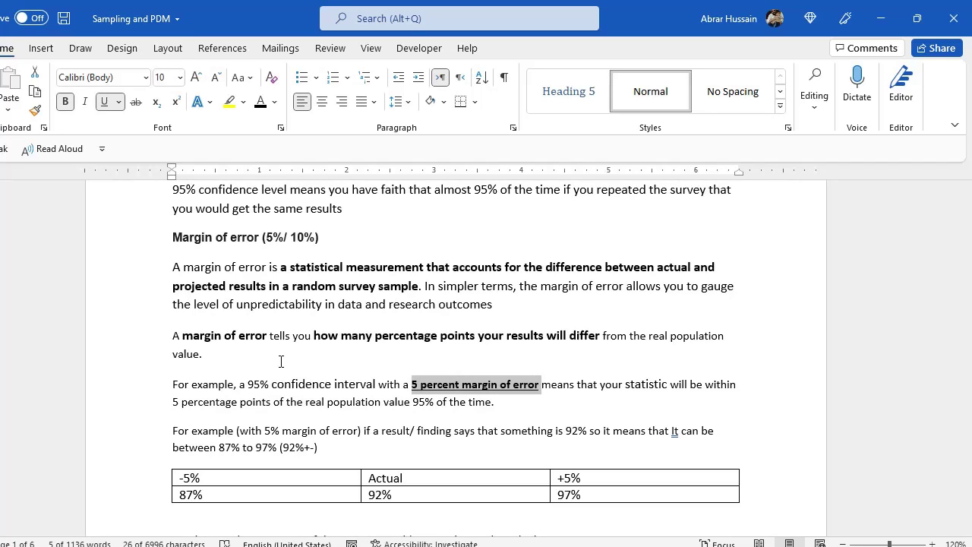
key("Right")
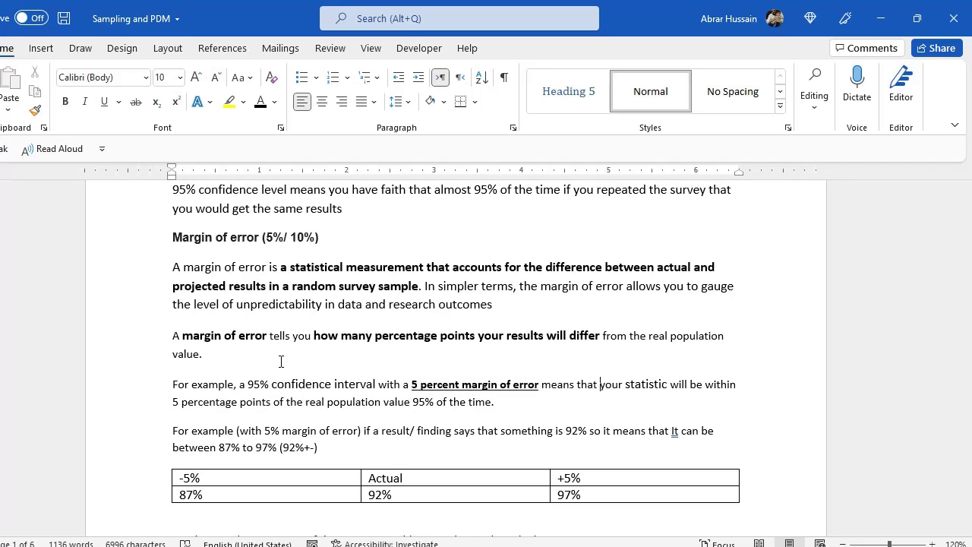
Read the rest of the 95% confidence interval example, focusing on what its margin of error means for the statistic.
key("ctrl+Right")
key("ctrl+shift+Left")
key("ctrl+shift+Left")
key("ctrl+shift+Left")
key("ctrl+shift+Left")
key("Left")
scroll(280, 364, "down", 3)
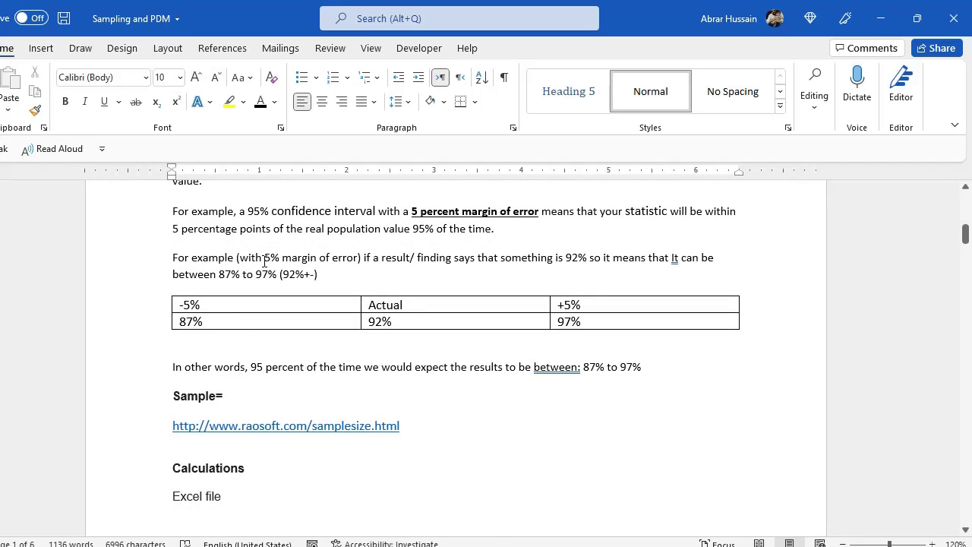
Read the worked example with 5% margin of error, focusing on the finding's percentage and the range around it.
left_click_drag(264, 261, 360, 260)
left_click(386, 260)
mouse_move(565, 259)
left_mouse_down()
mouse_move(585, 250)
mouse_move(588, 259)
mouse_move(568, 267)
left_mouse_up()
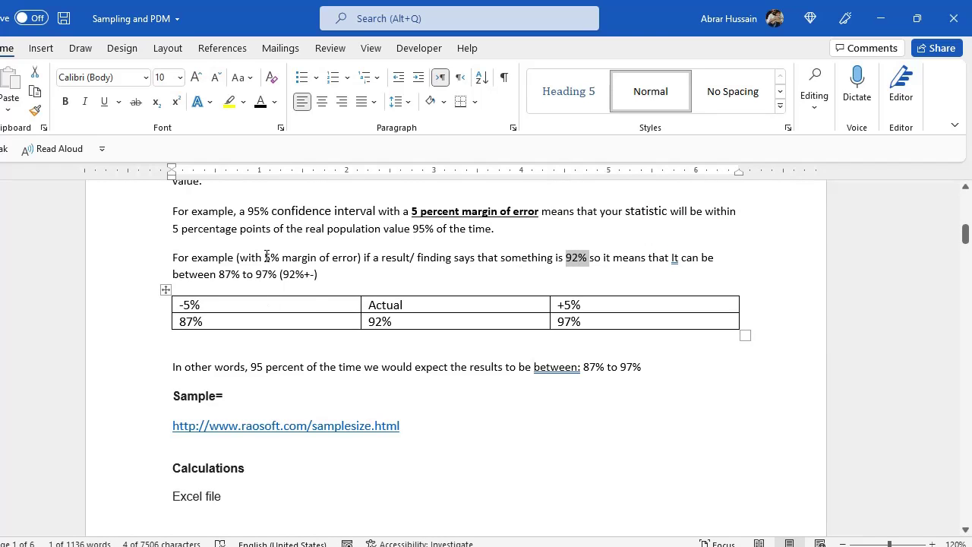
left_click_drag(266, 257, 358, 262)
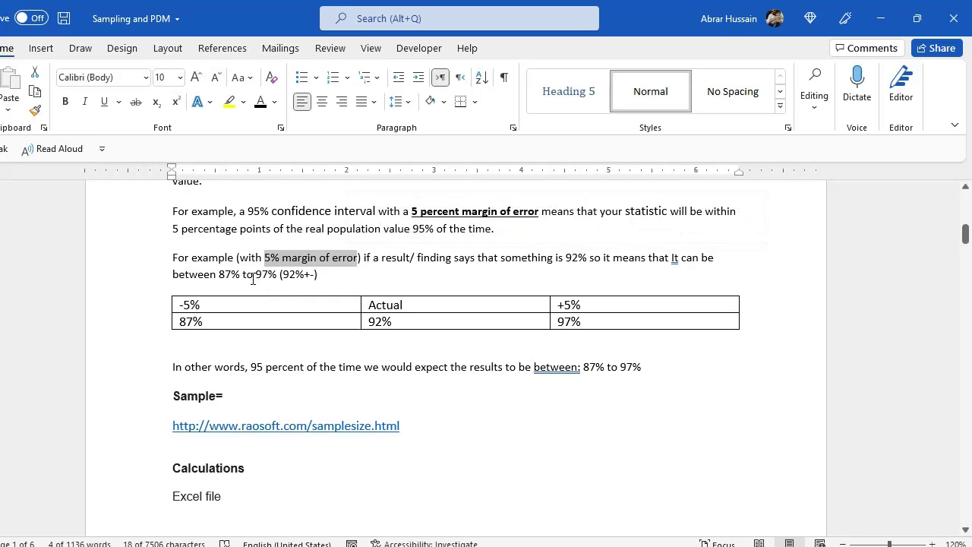
left_click_drag(219, 275, 281, 275)
left_click(328, 283)
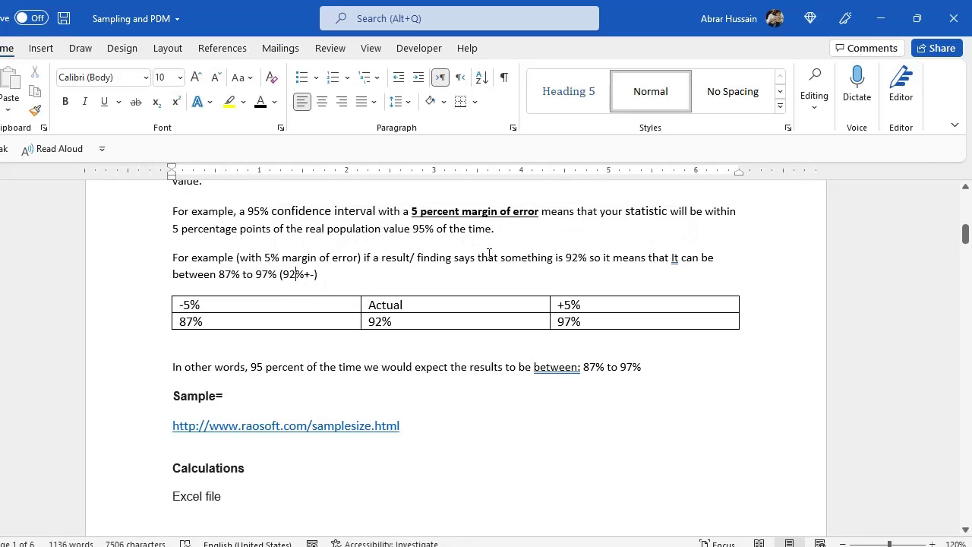
left_click(297, 276)
left_click(221, 274)
Examine the table below the worked example, comparing the Actual column with the lower and upper margin columns.
left_click_drag(182, 304, 551, 307)
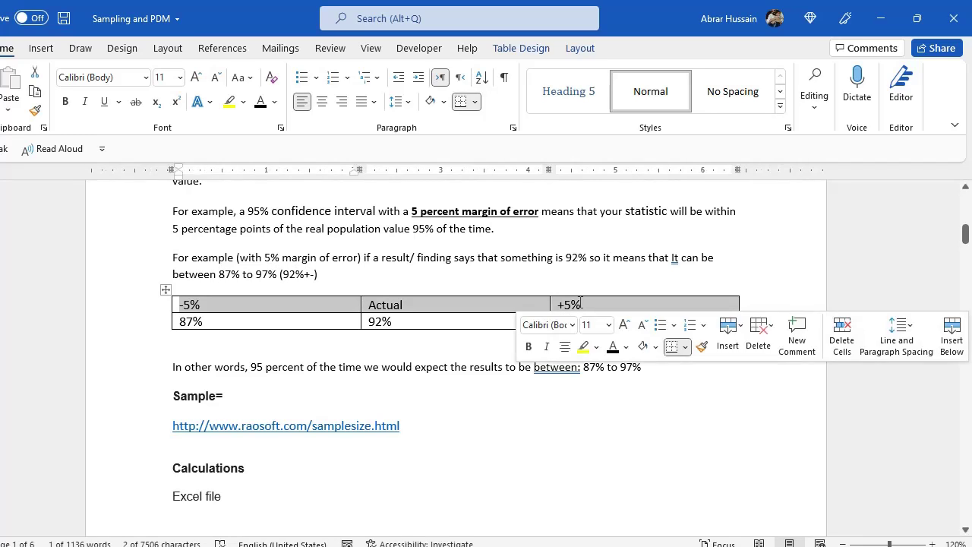
left_click(191, 306)
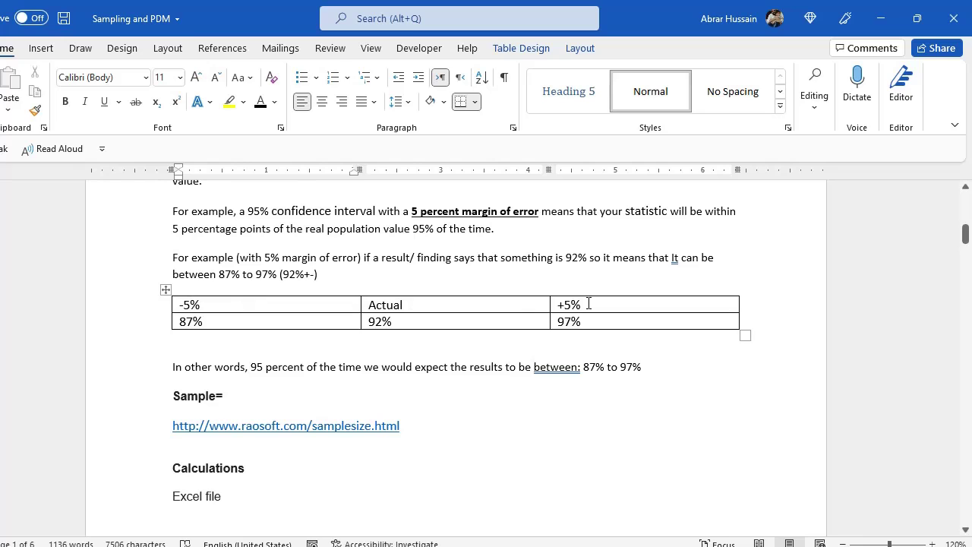
left_click(393, 307)
left_click_drag(392, 319, 374, 320)
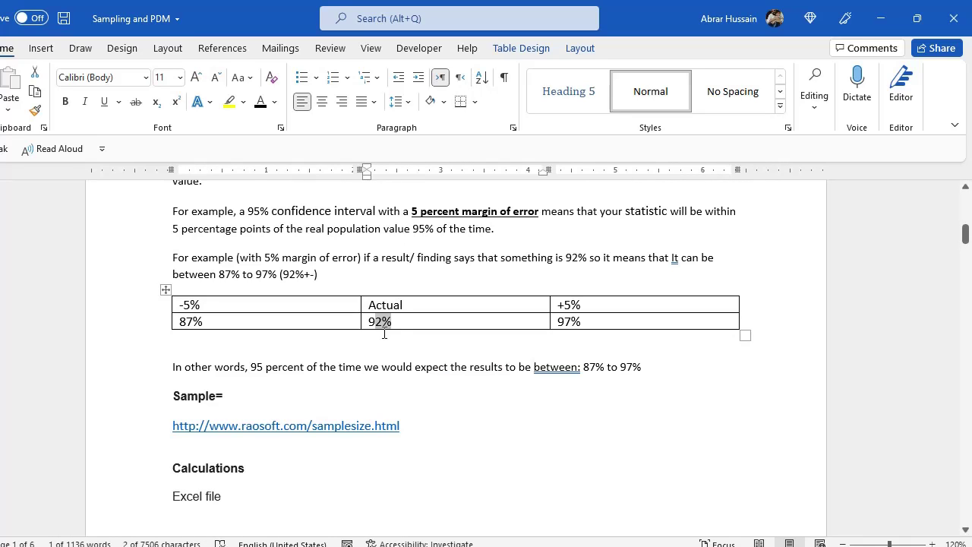
left_click(220, 322)
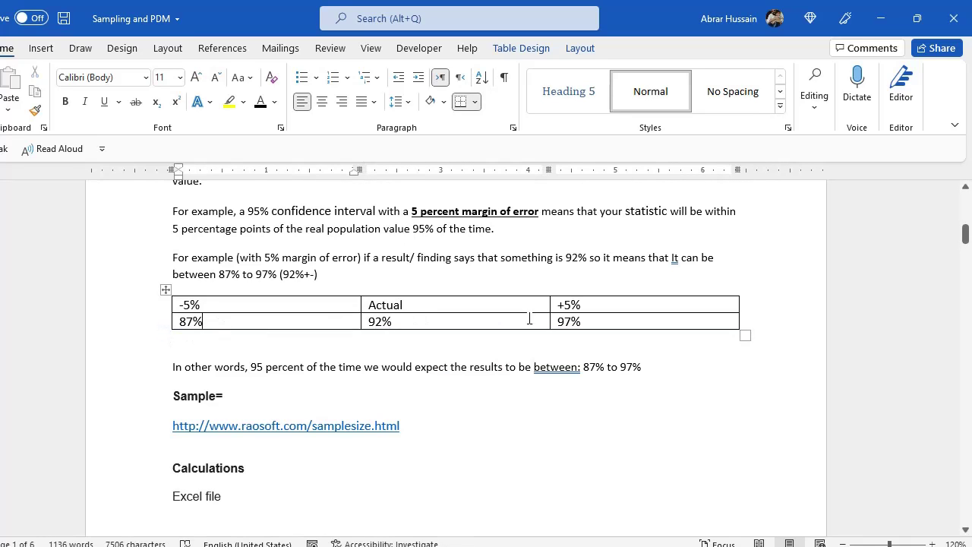
left_click_drag(579, 324, 257, 320)
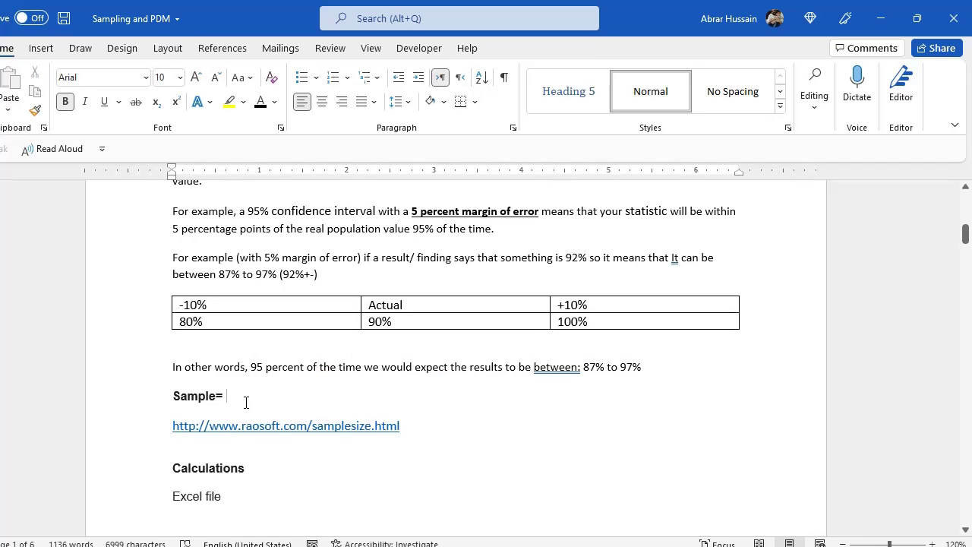
Review the numbered list of target population, confidence level and margin of error under the Sampling heading.
scroll(246, 402, "up", 10)
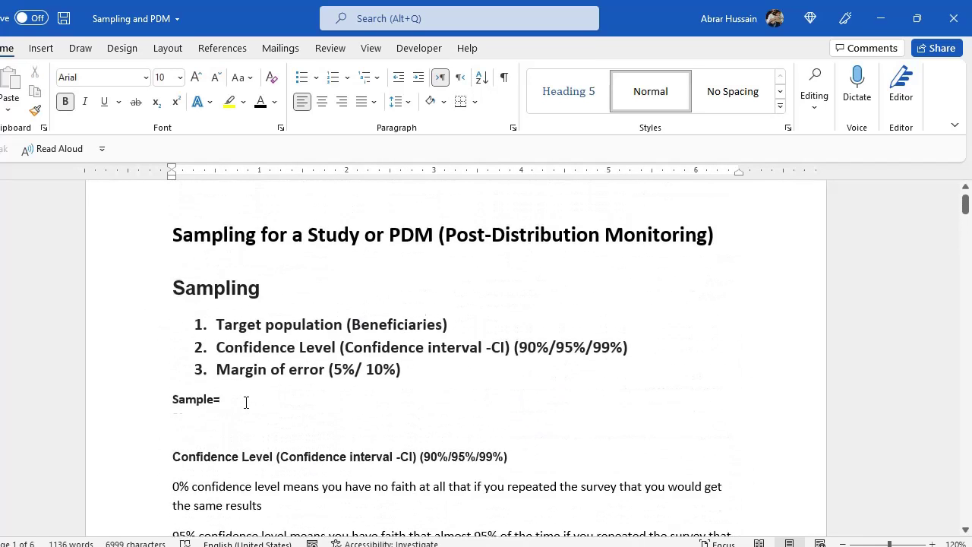
left_click_drag(217, 375, 440, 408)
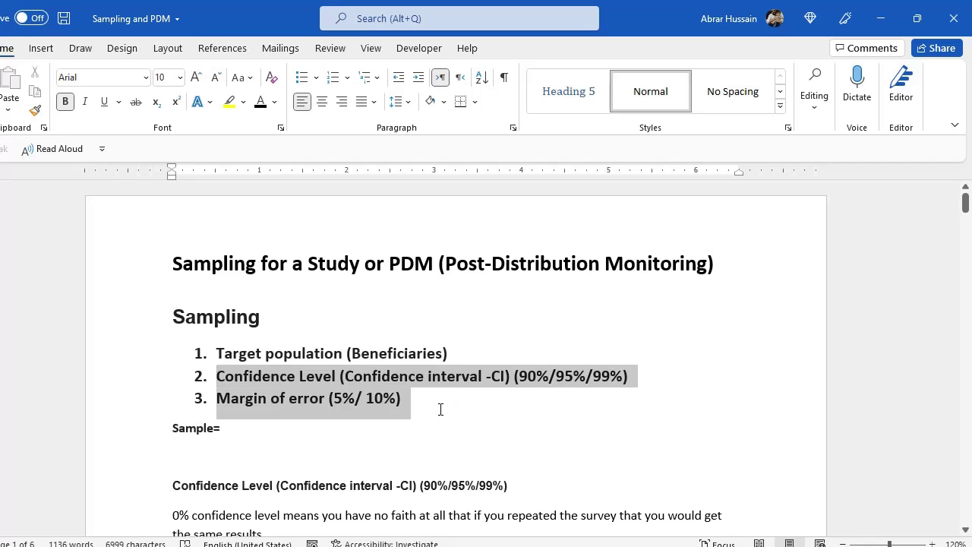
left_click(304, 377)
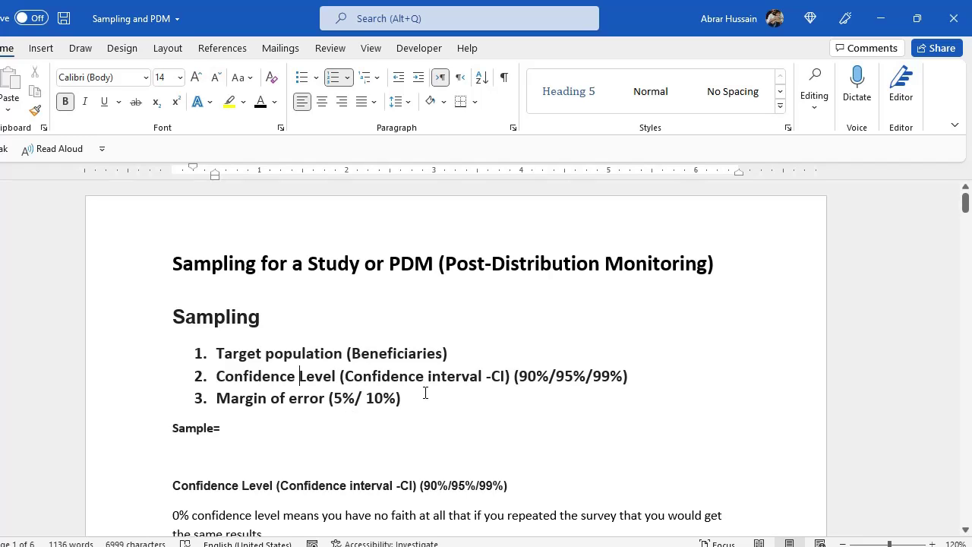
left_click_drag(416, 396, 225, 359)
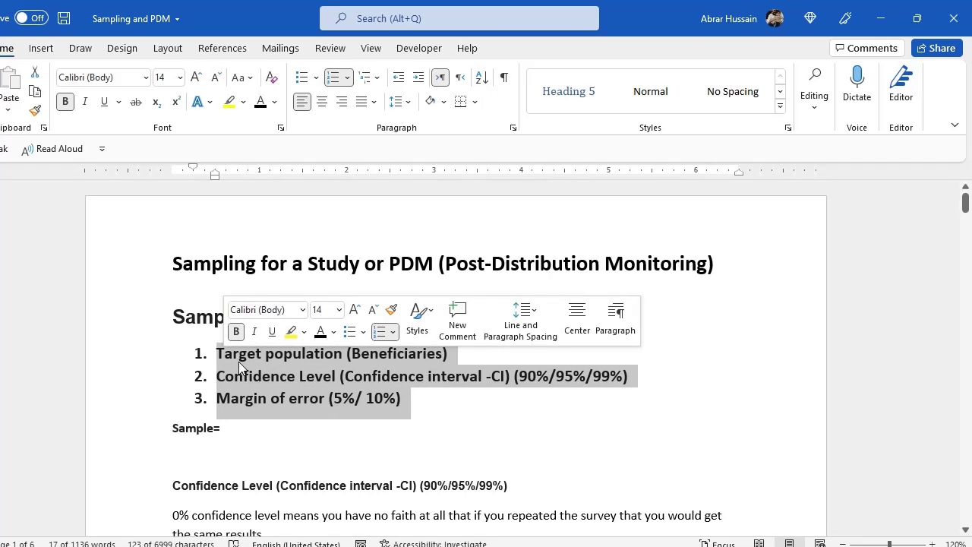
left_click(262, 377)
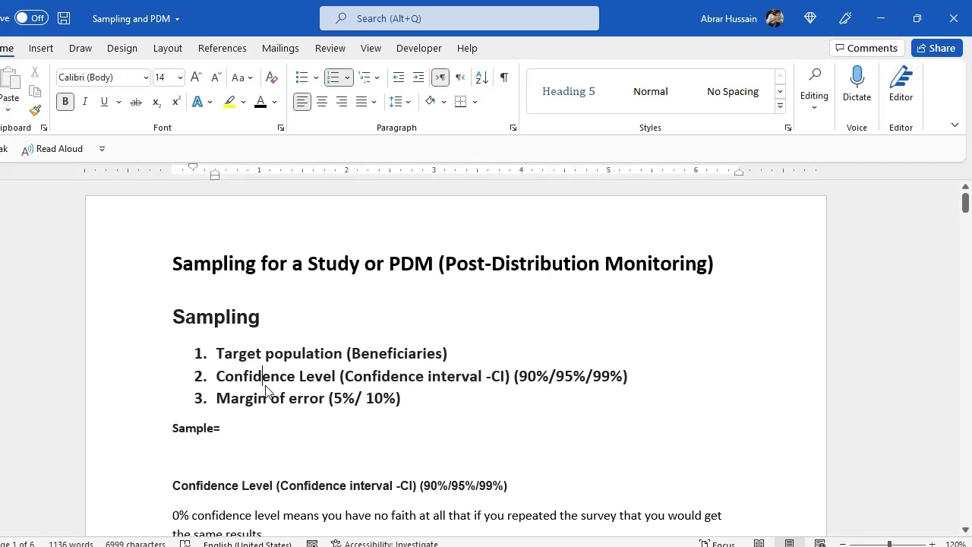
Switch to the Planning PDM workbook in Excel, copy the Raosoft link beside "SITE calculating Sample", and open the calculator in the browser.
key("alt+Tab")
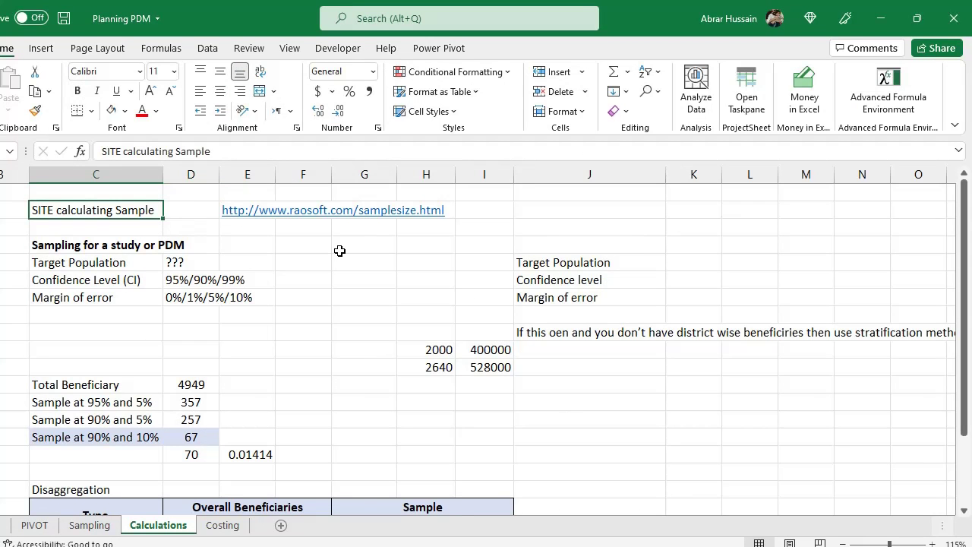
key("Right")
key("Right")
key("F2")
key("ctrl+shift+Left")
key("ctrl+shift+Left")
key("ctrl+shift+Left")
key("ctrl+shift+Left")
key("ctrl+shift+Left")
key("ctrl+shift+Left")
key("ctrl+shift+Left")
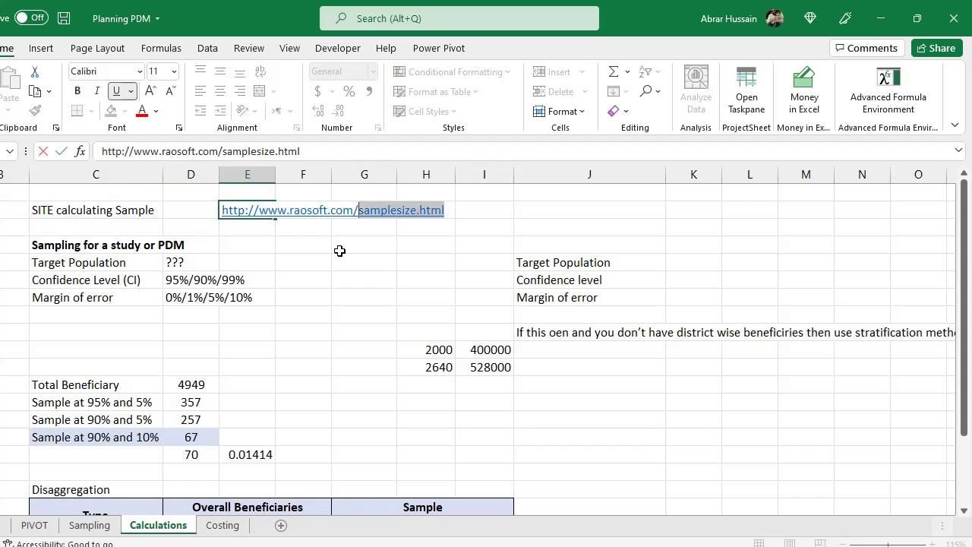
key("ctrl+shift+Left")
key("ctrl+shift+Left")
key("ctrl+shift+Left")
key("ctrl+shift+Left")
key("ctrl+c")
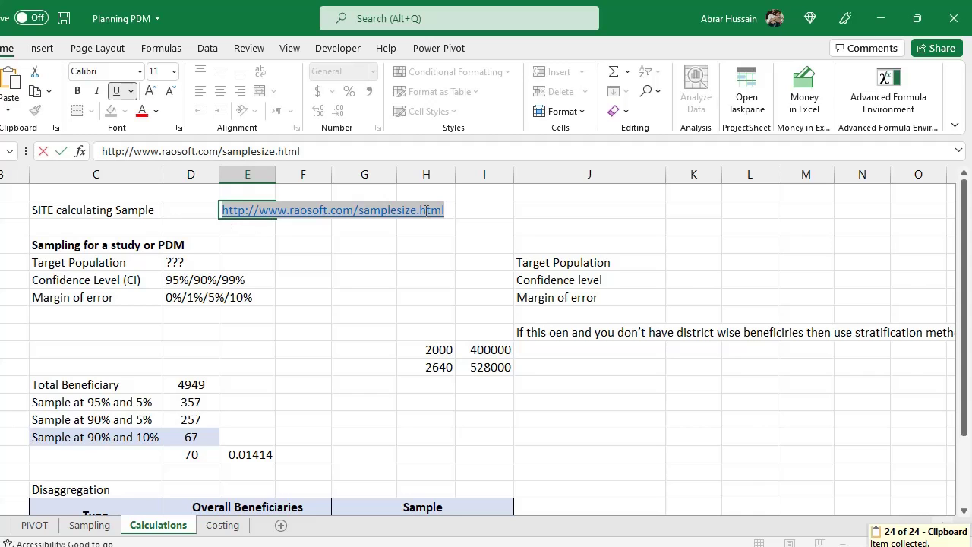
left_click(243, 224)
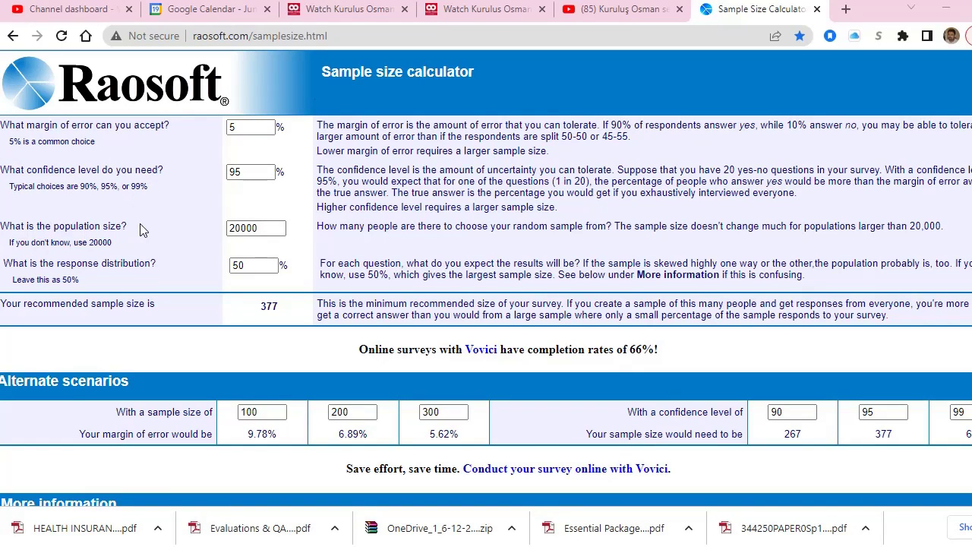
Go over the calculator's margin of error, confidence level and recommended sample size, and set the population size to 5000.
left_click(255, 127)
left_click(253, 174)
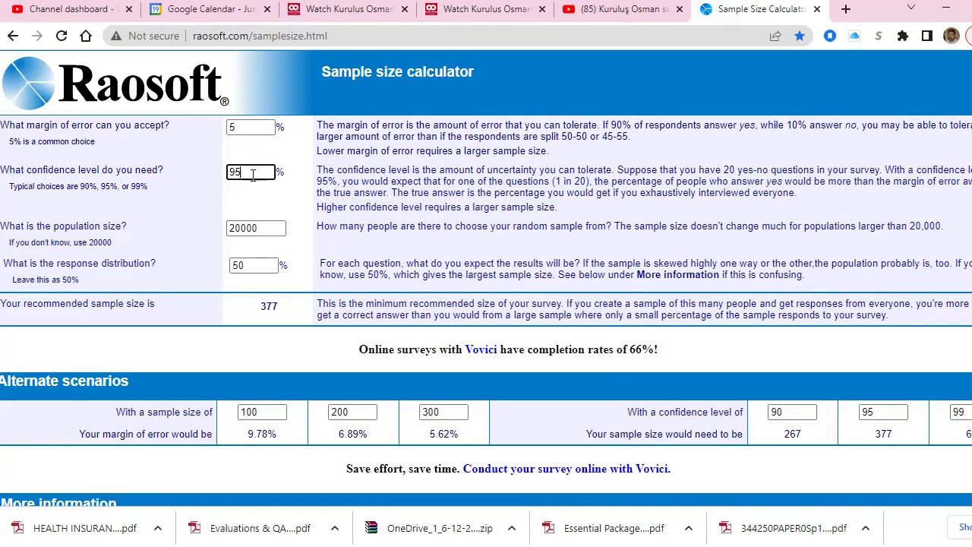
left_click(261, 228)
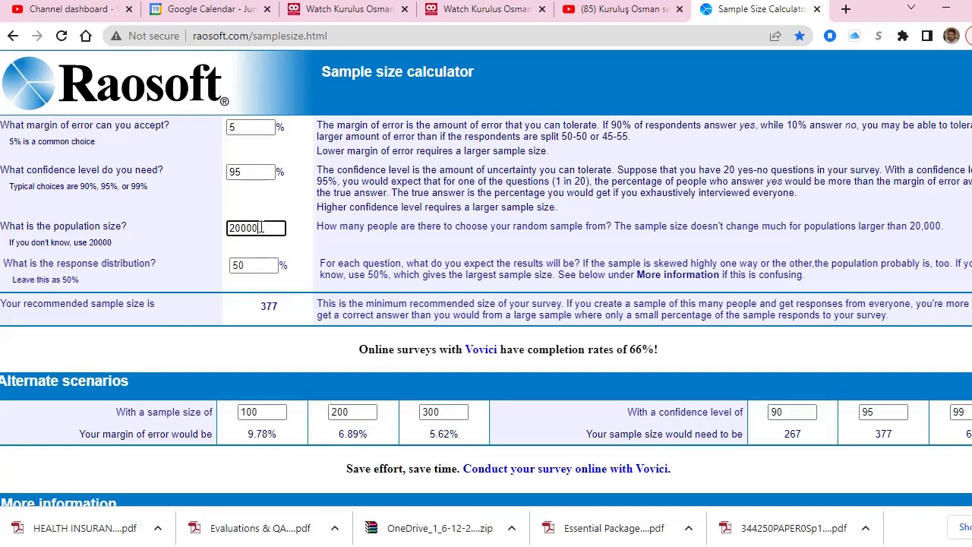
left_click_drag(44, 305, 275, 304)
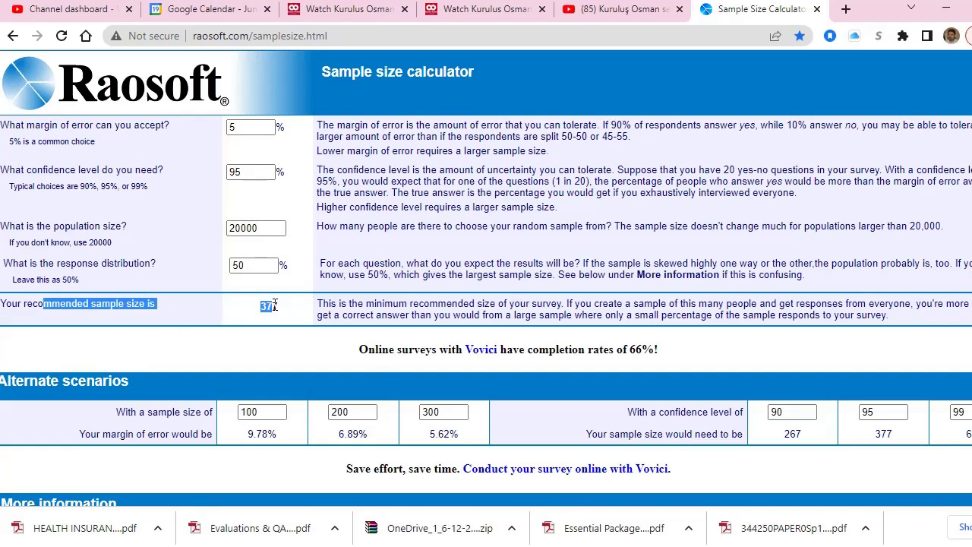
left_click_drag(283, 228, 184, 237)
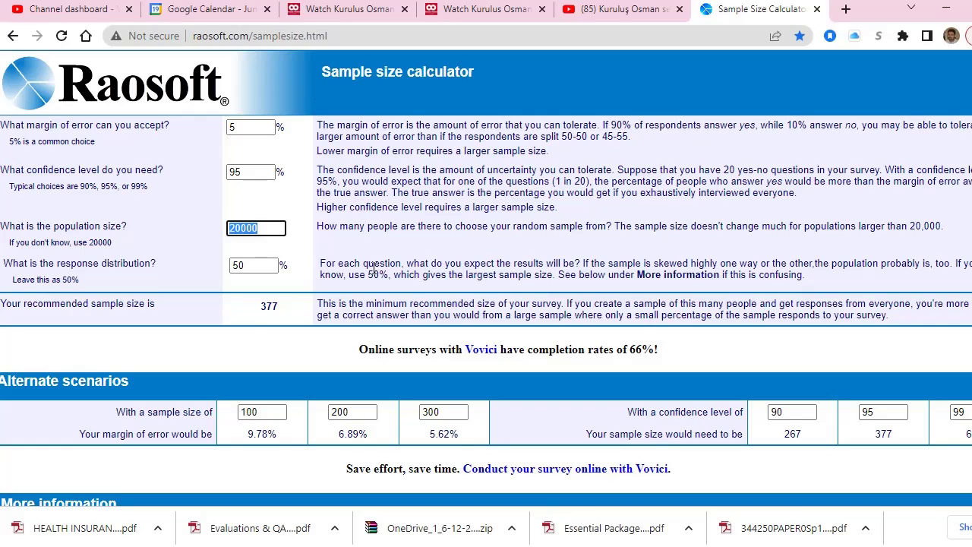
type("5000")
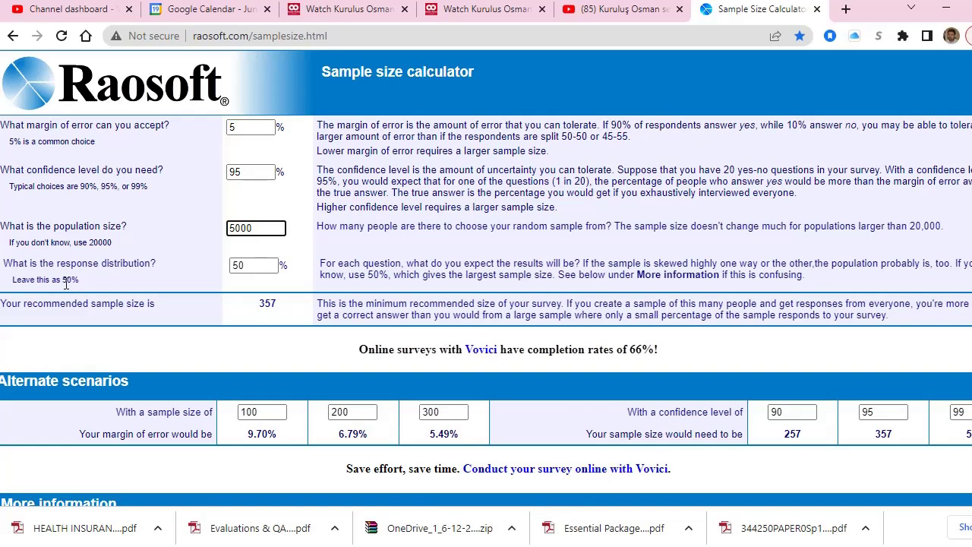
Review the calculator's response distribution, margin of error, confidence level and population size fields, including the note on the common margin choice.
left_click_drag(254, 265, 212, 269)
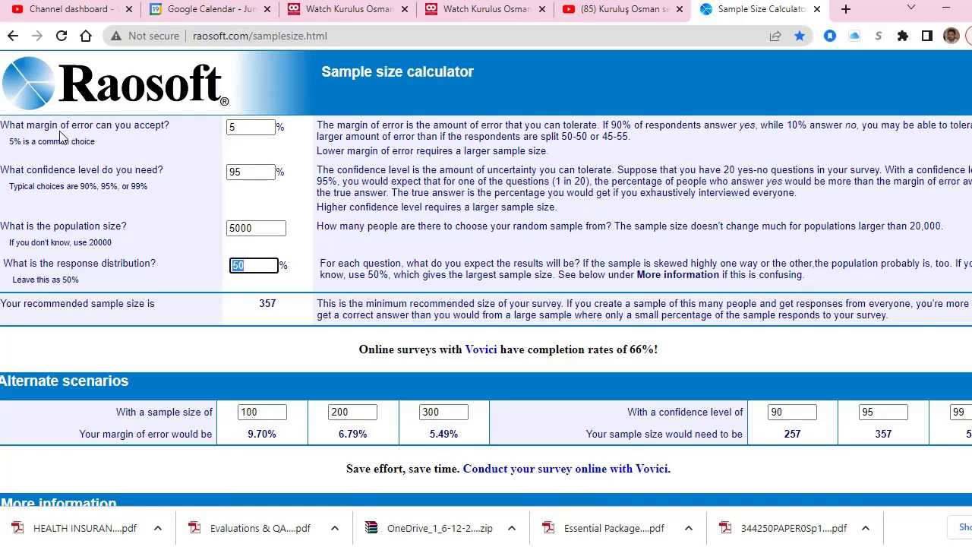
left_click(240, 128)
left_click_drag(240, 127, 124, 133)
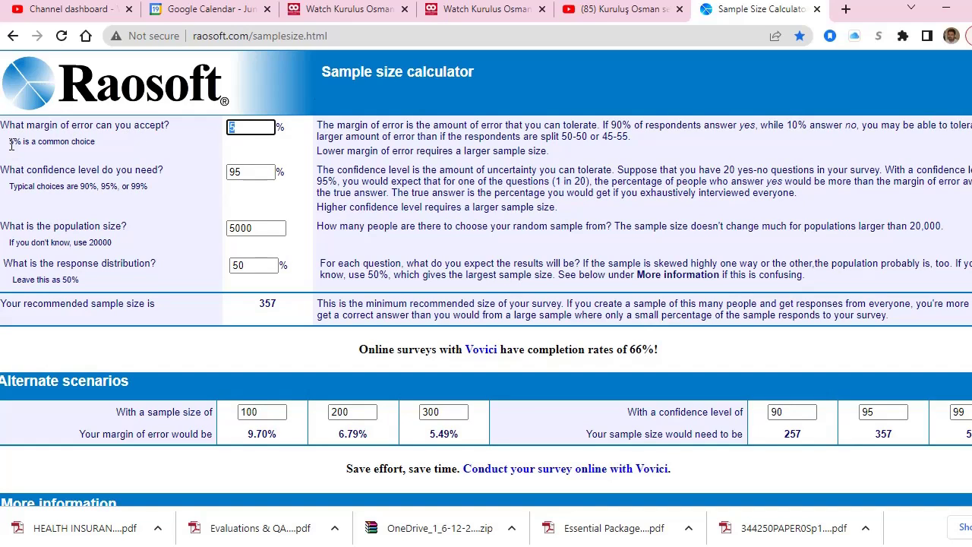
left_click_drag(10, 142, 96, 142)
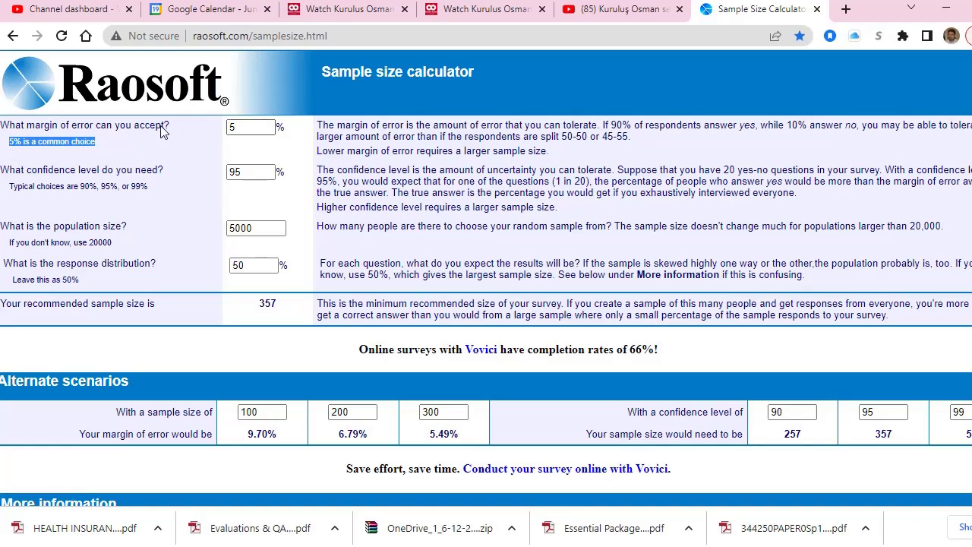
left_click(253, 125)
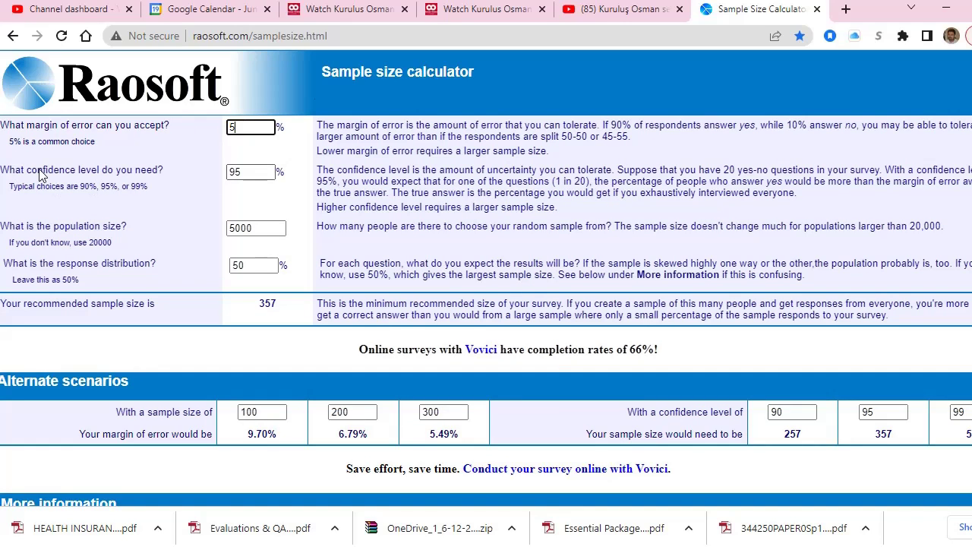
key("Tab")
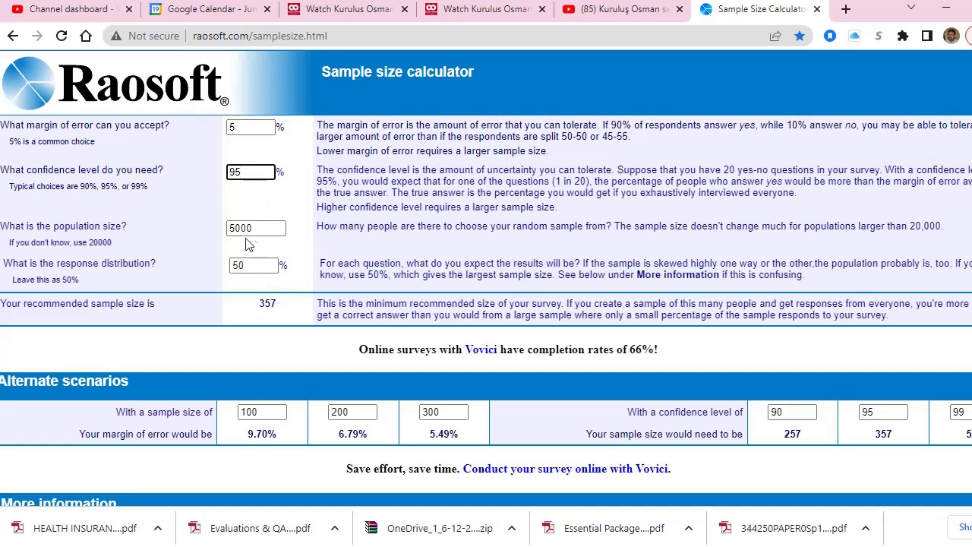
left_click_drag(257, 228, 224, 246)
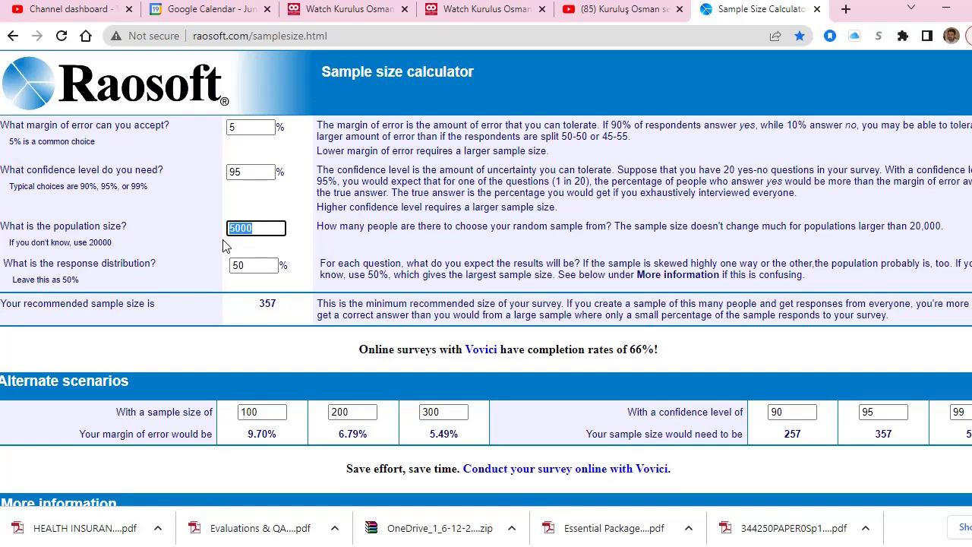
Examine the recommended sample size against the confidence level and margin of error used for it.
double_click(265, 303)
left_click(270, 304)
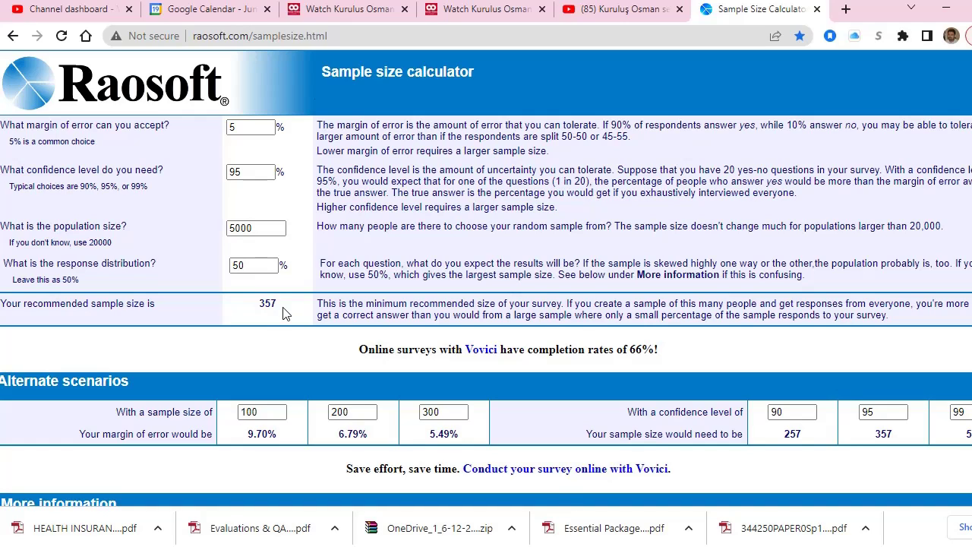
double_click(273, 304)
left_click(255, 172)
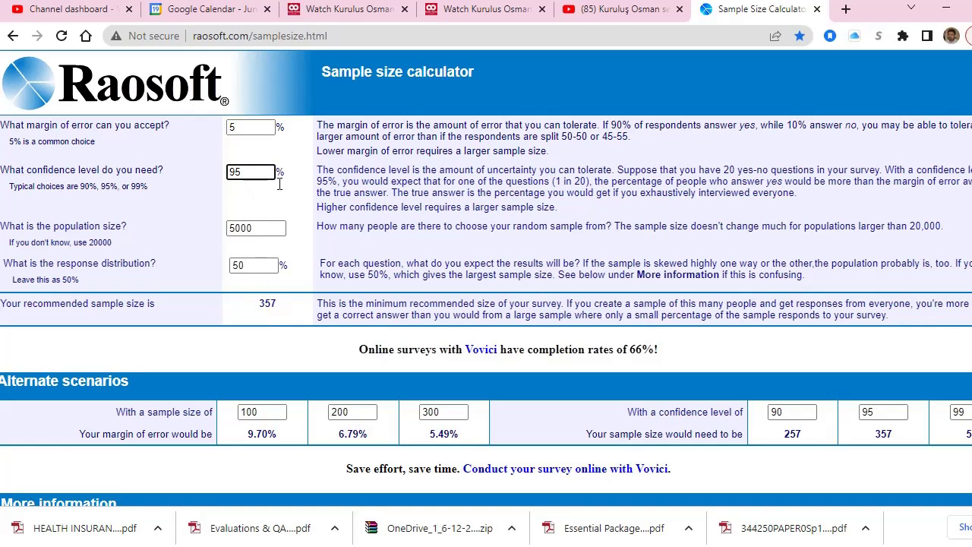
left_click(237, 128)
left_click(245, 174)
left_click_drag(261, 304, 278, 314)
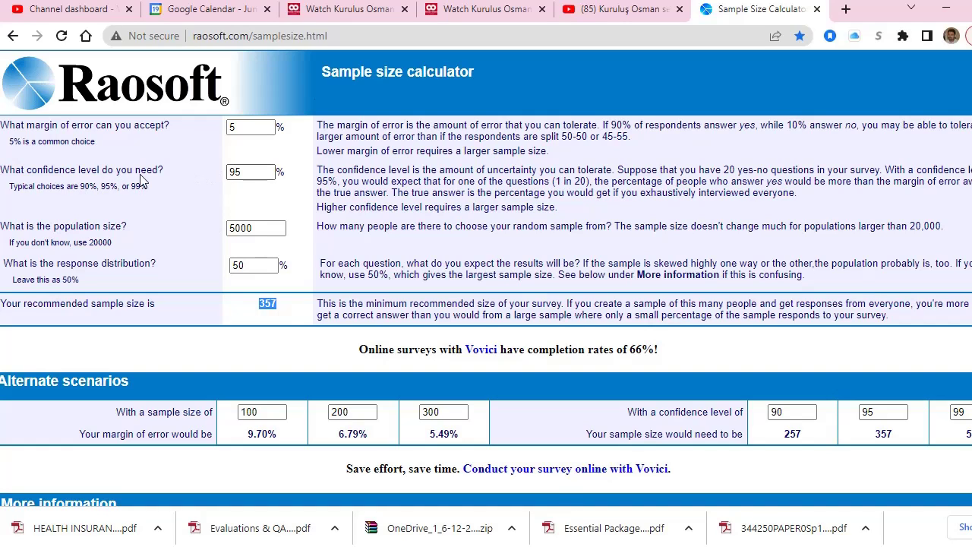
Set the confidence level to 99% and check the recommended sample size.
left_click(268, 172)
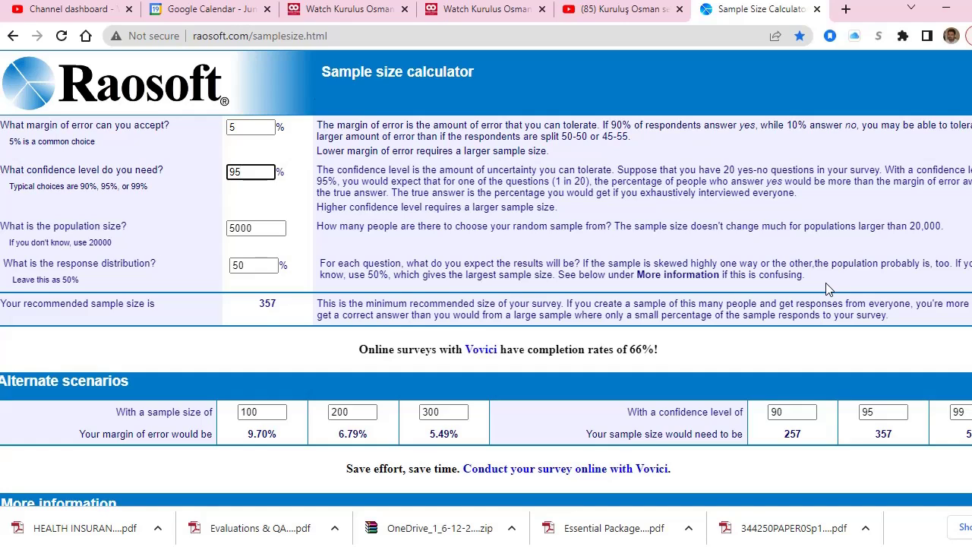
key("BackSpace")
type("9")
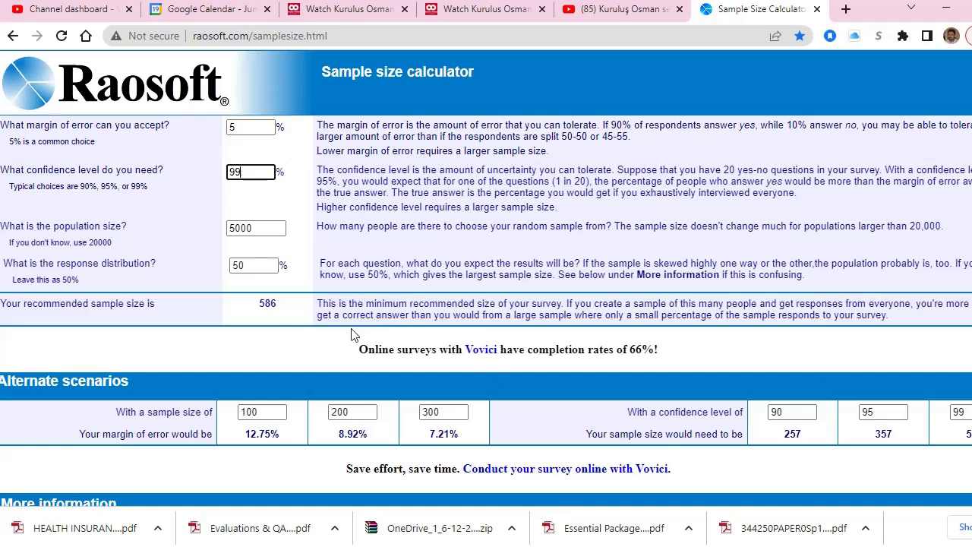
left_click(261, 307)
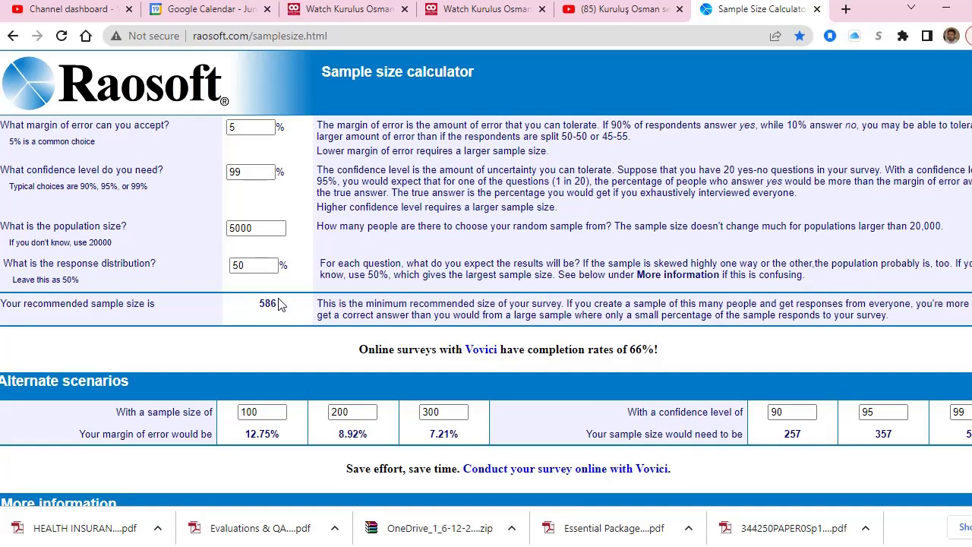
left_click_drag(270, 306, 260, 317)
Alternate the confidence level between 95% and 99%, finishing at 95%, to compare the recommended sample sizes.
left_click(258, 172)
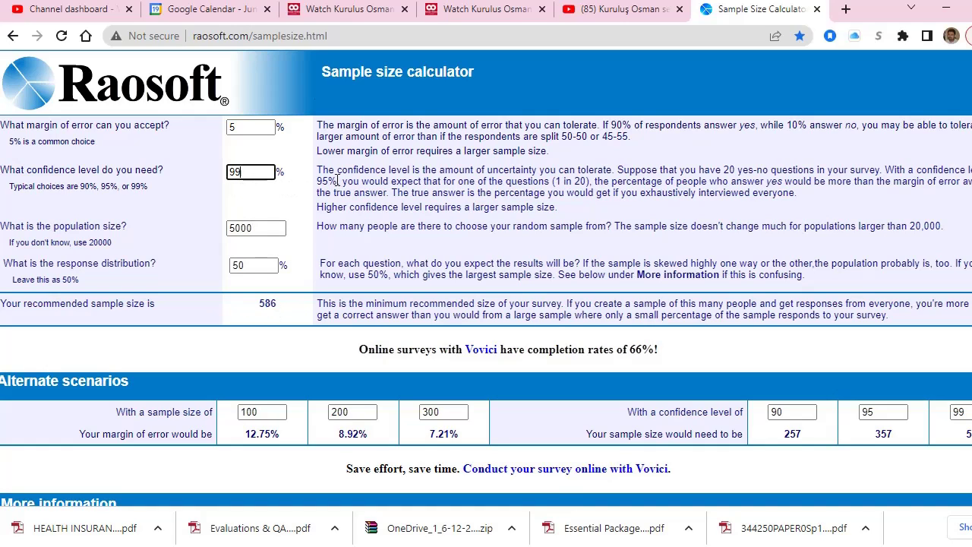
key("BackSpace")
type("5")
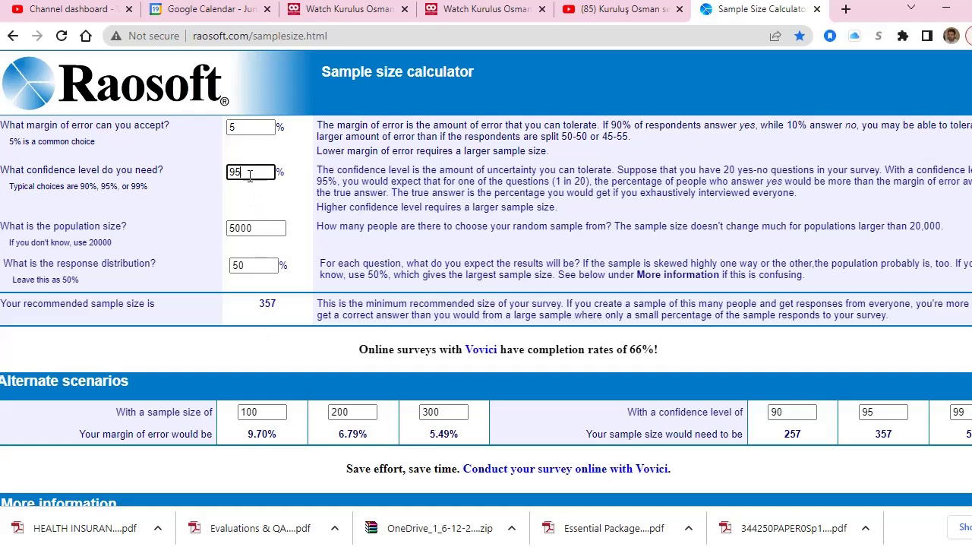
key("BackSpace")
type("9")
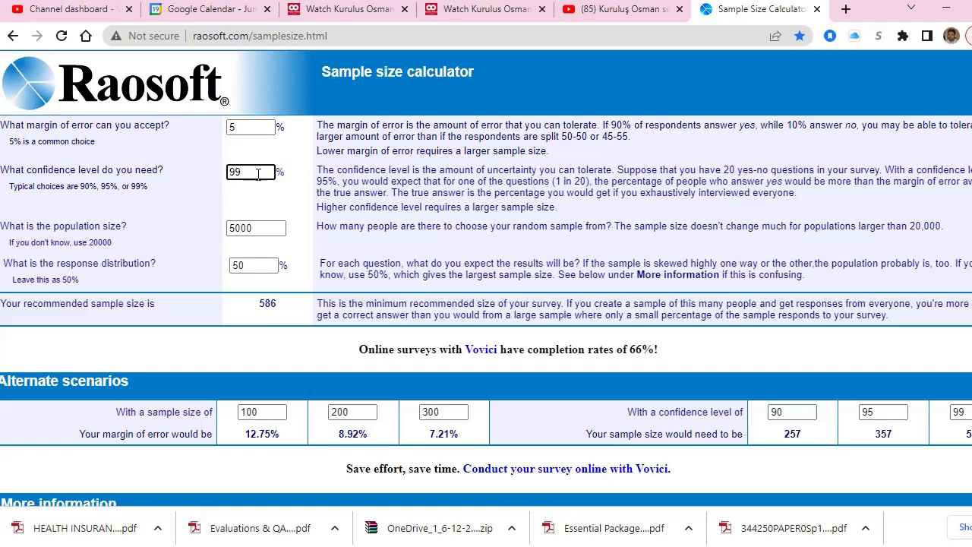
key("BackSpace")
type("5")
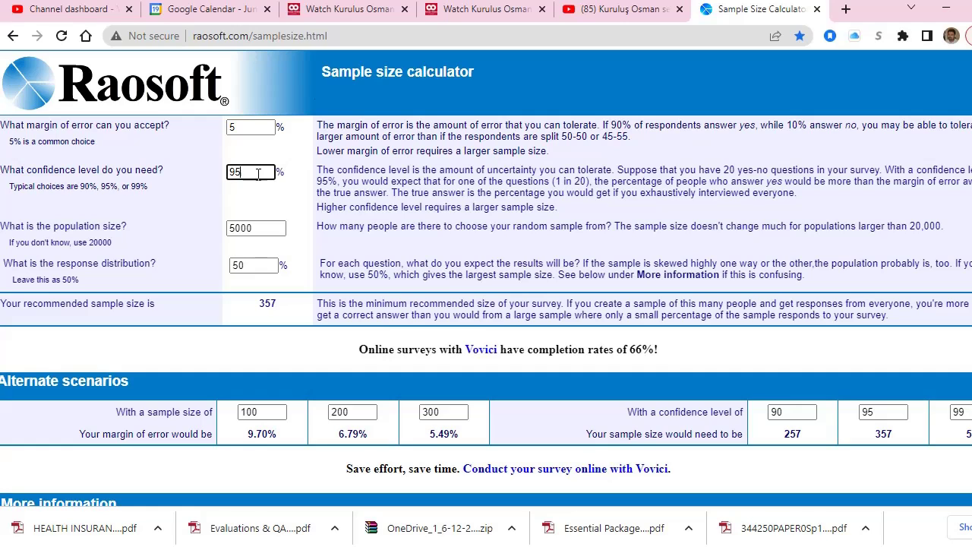
key("BackSpace")
type("9")
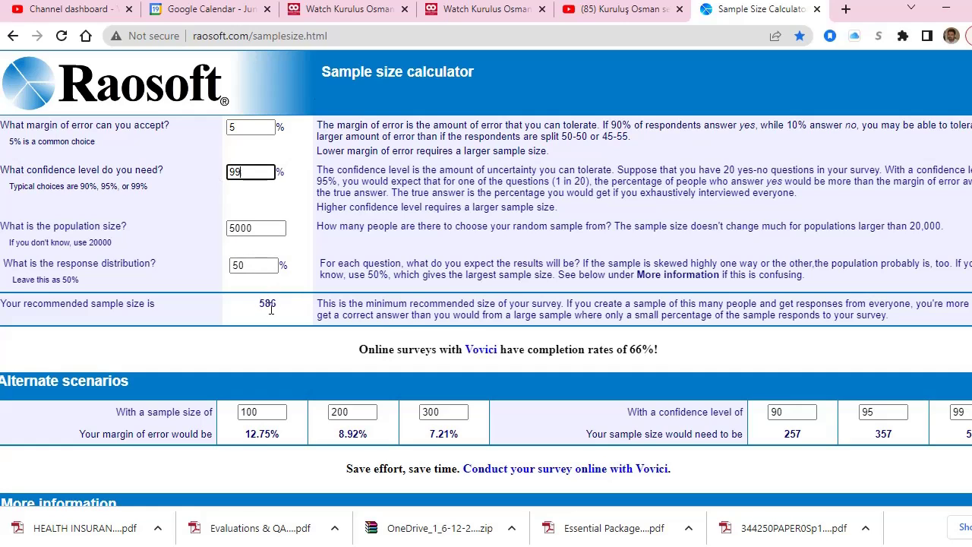
key("BackSpace")
type("5")
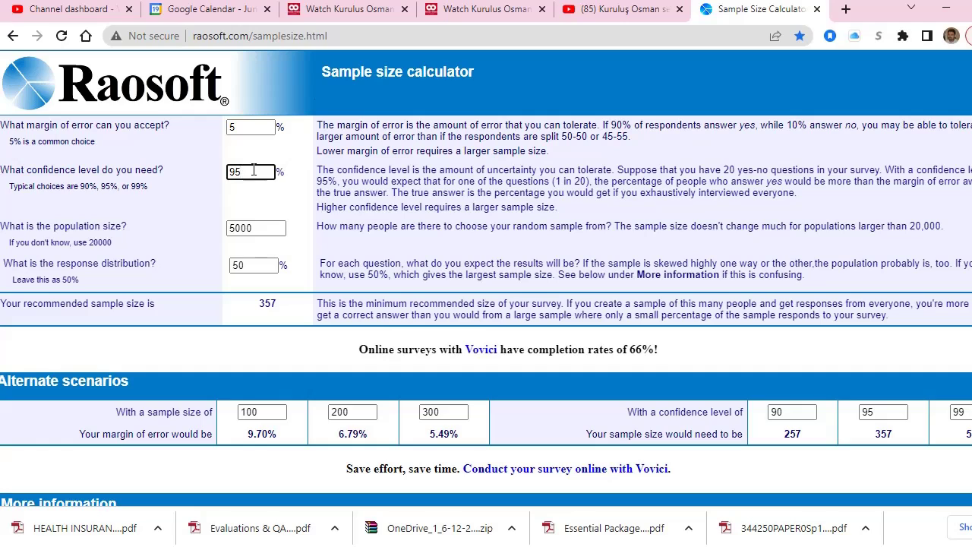
Lower the confidence level to 90% and check the recommended sample size.
key("BackSpace")
type("0")
left_click(274, 304)
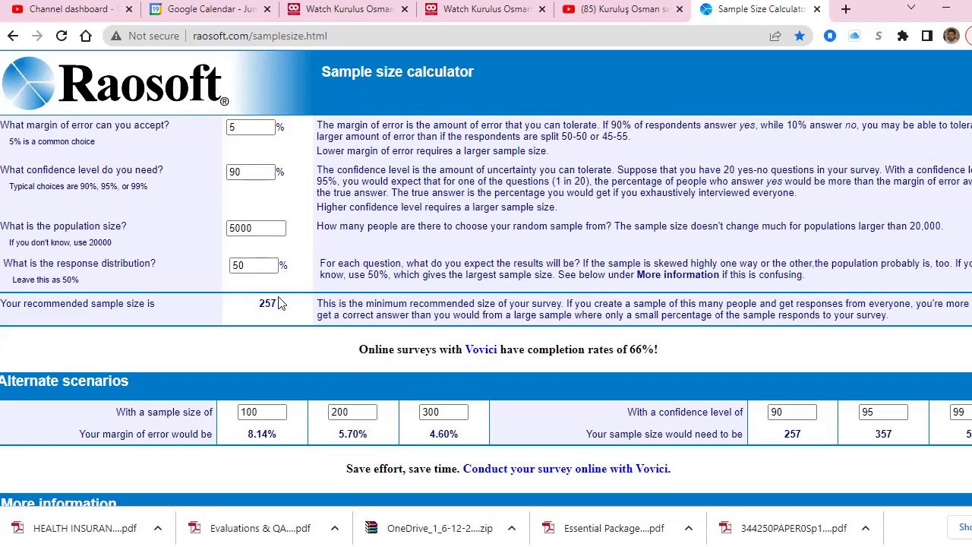
left_click_drag(277, 307, 259, 319)
Try a confidence level of 80% and check the sample size recommended for it.
double_click(243, 172)
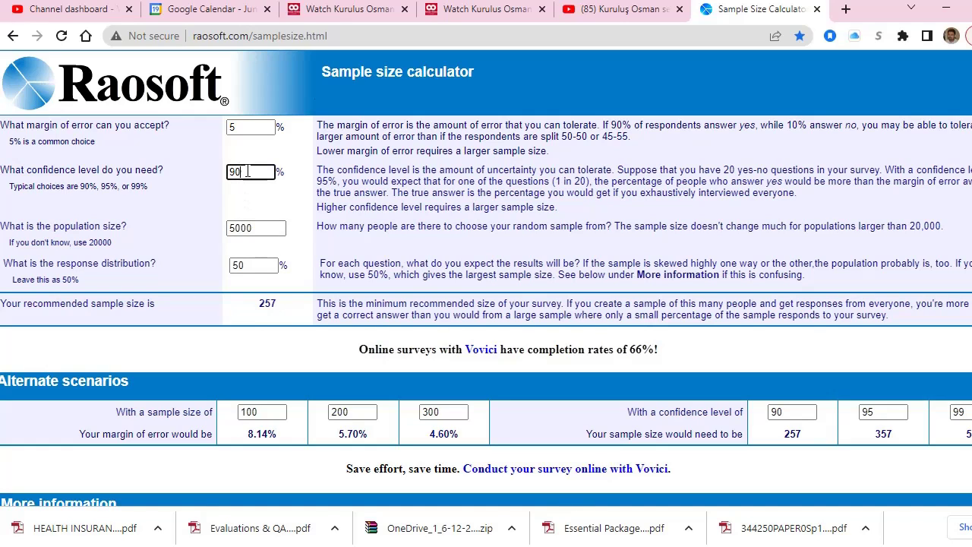
type("80")
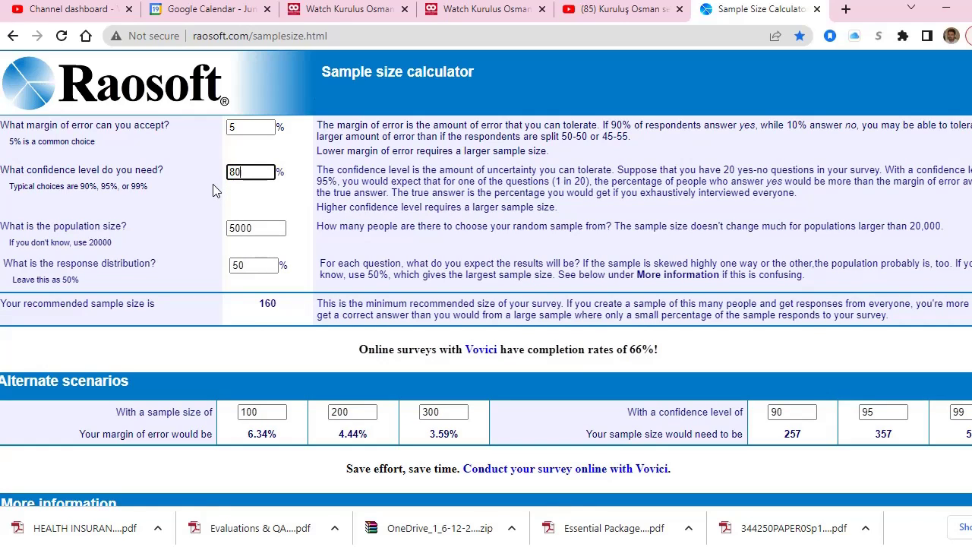
left_click(266, 305)
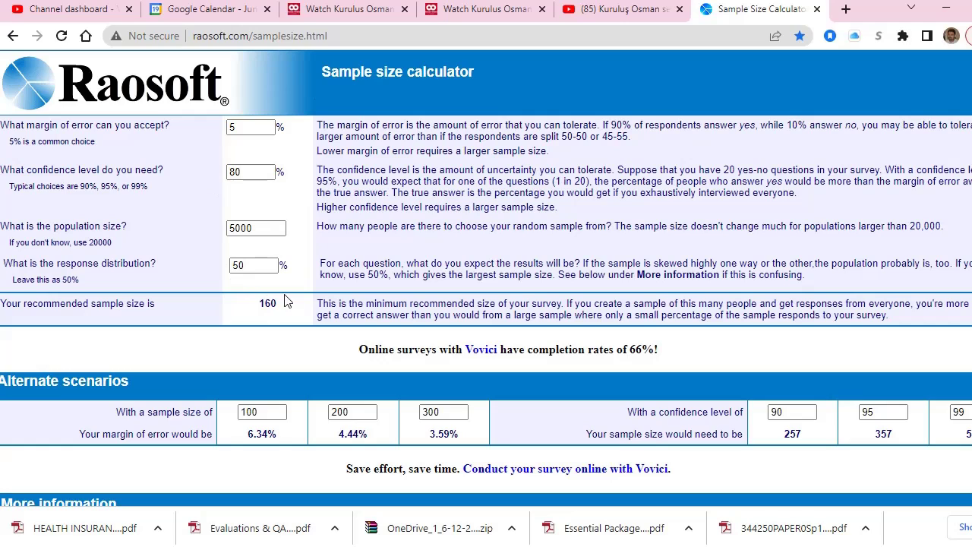
double_click(267, 305)
Review the typical confidence level choices and set the confidence level to 95%.
left_click_drag(80, 186, 146, 185)
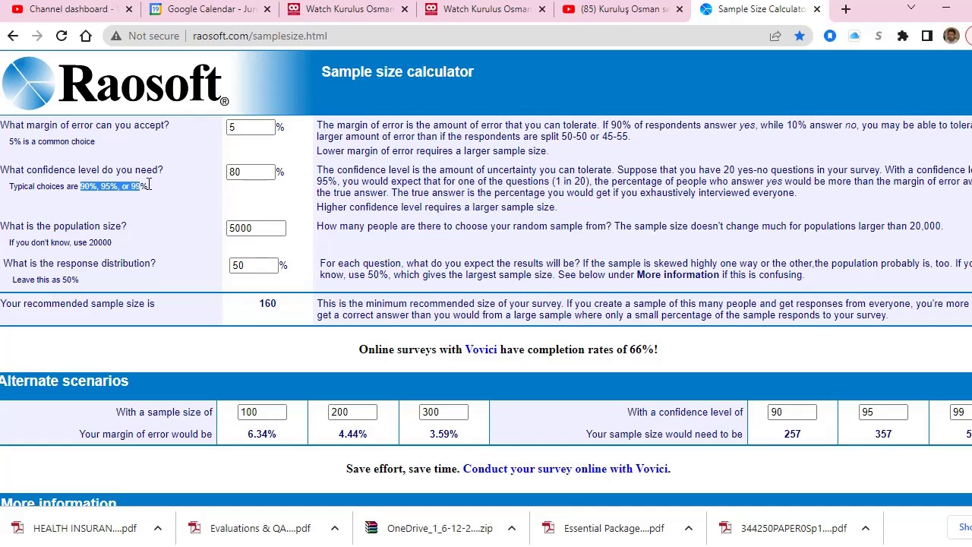
double_click(242, 172)
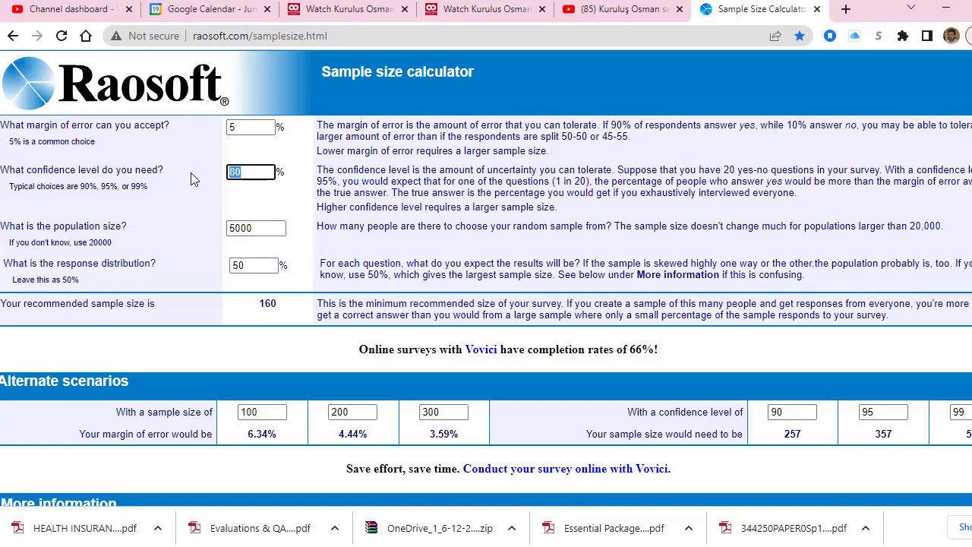
type("95")
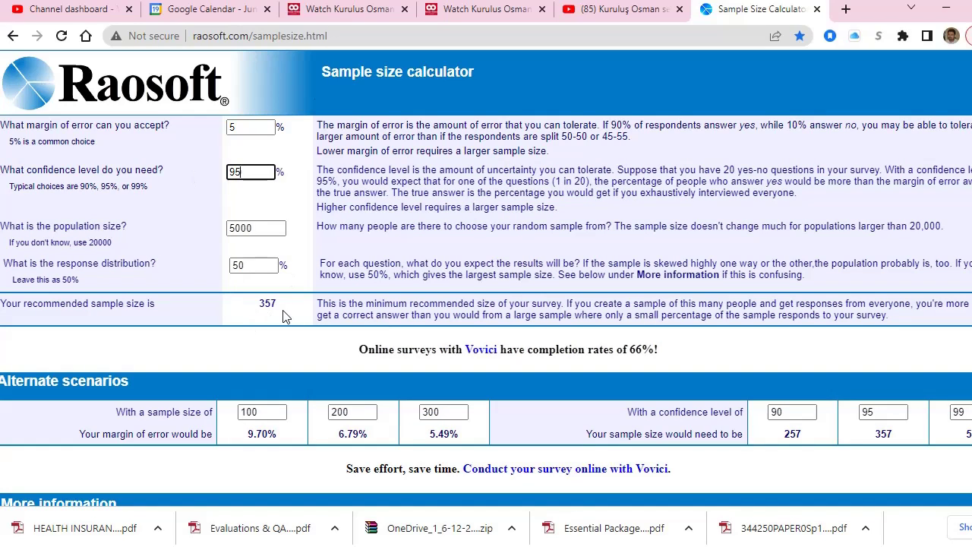
Try a 10% margin of error, check the recommended sample size, and return the margin to 5%.
left_click(242, 126)
double_click(242, 127)
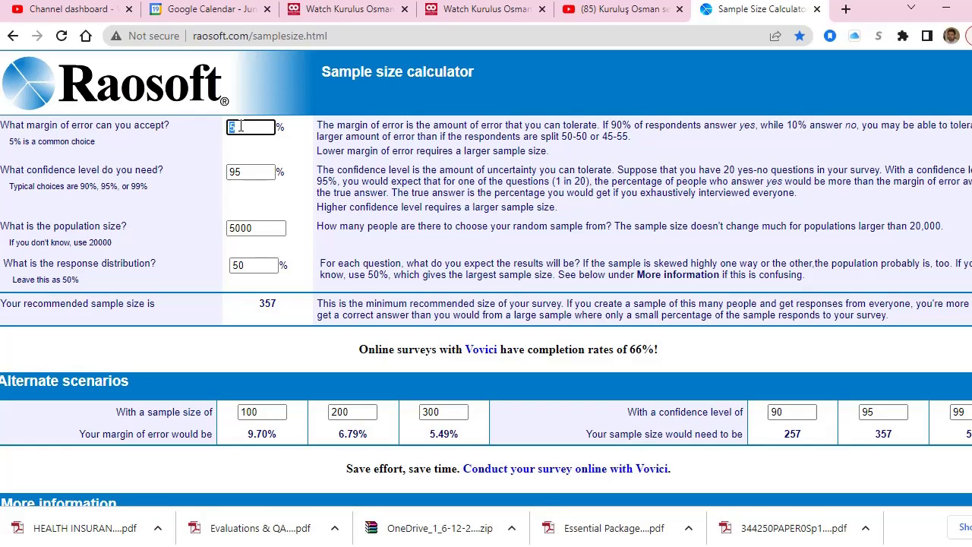
type("10")
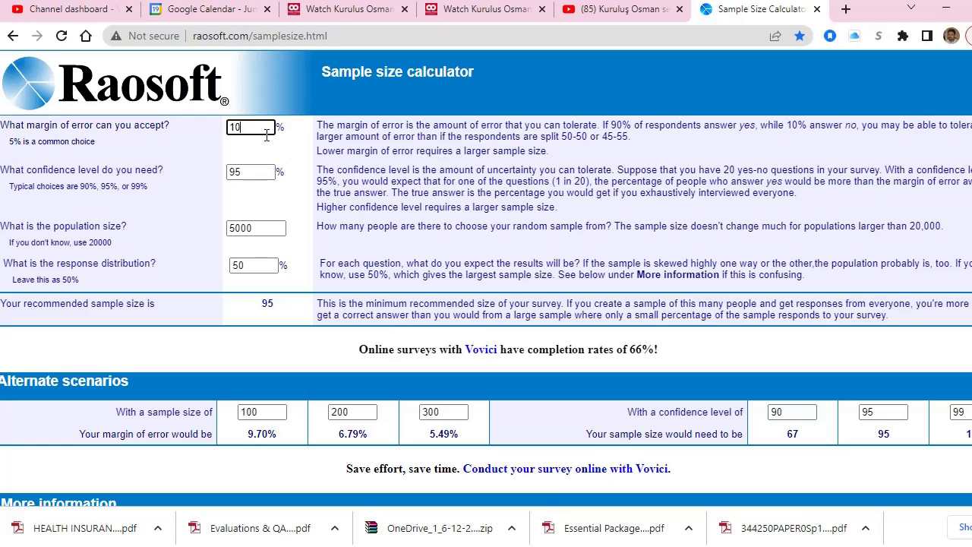
left_click_drag(257, 131, 237, 128)
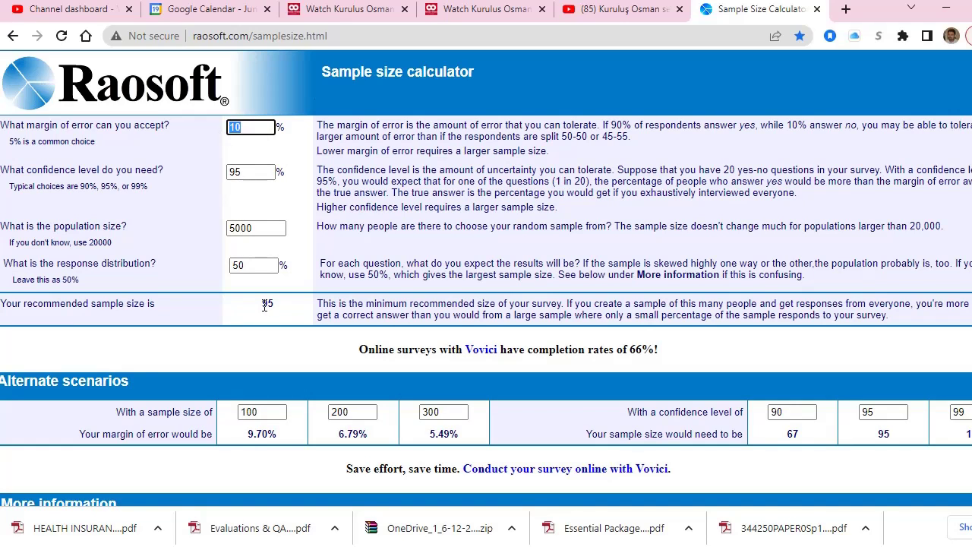
left_click_drag(263, 305, 278, 316)
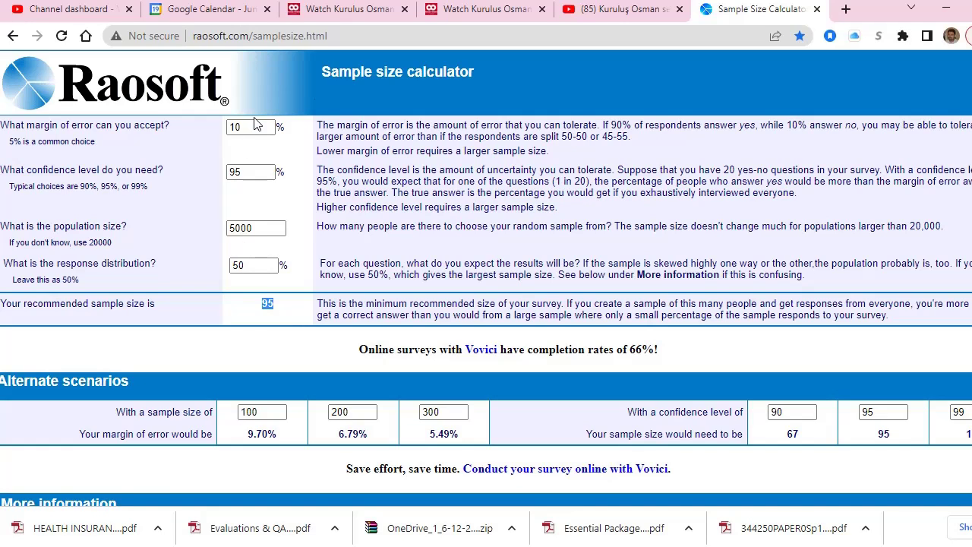
left_click_drag(262, 127, 219, 135)
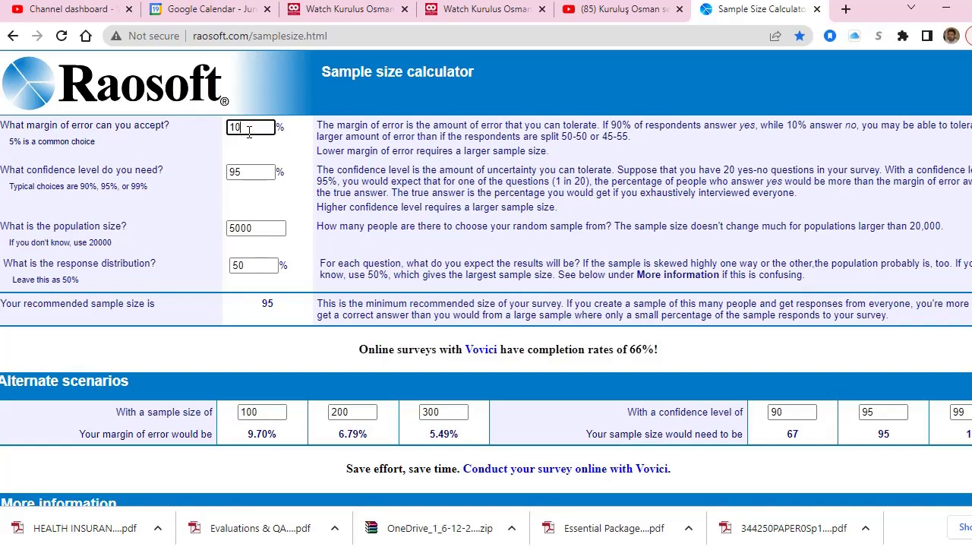
type("5")
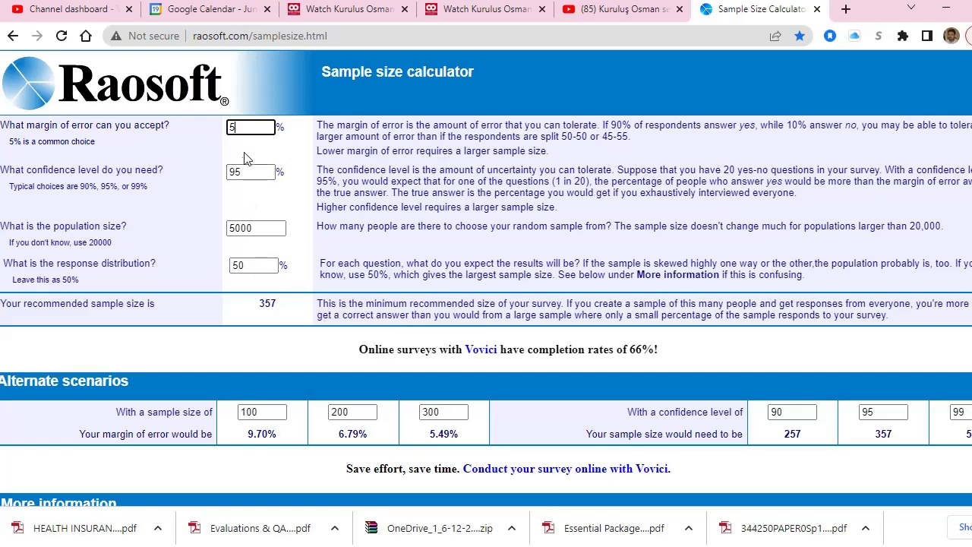
Set the margin of error to 1% and compare it with the recommended sample size.
left_click_drag(246, 127, 212, 145)
type("1")
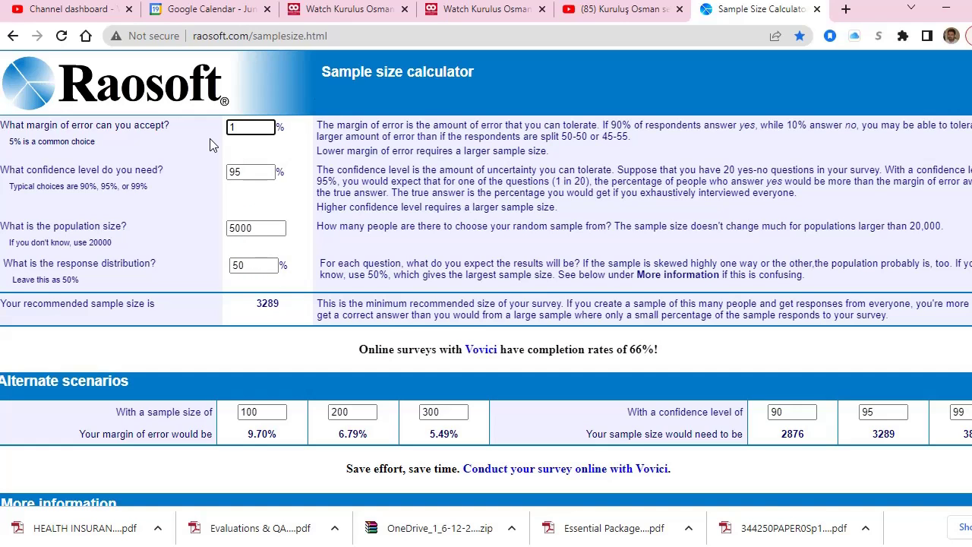
left_click_drag(257, 306, 278, 305)
left_click(279, 307)
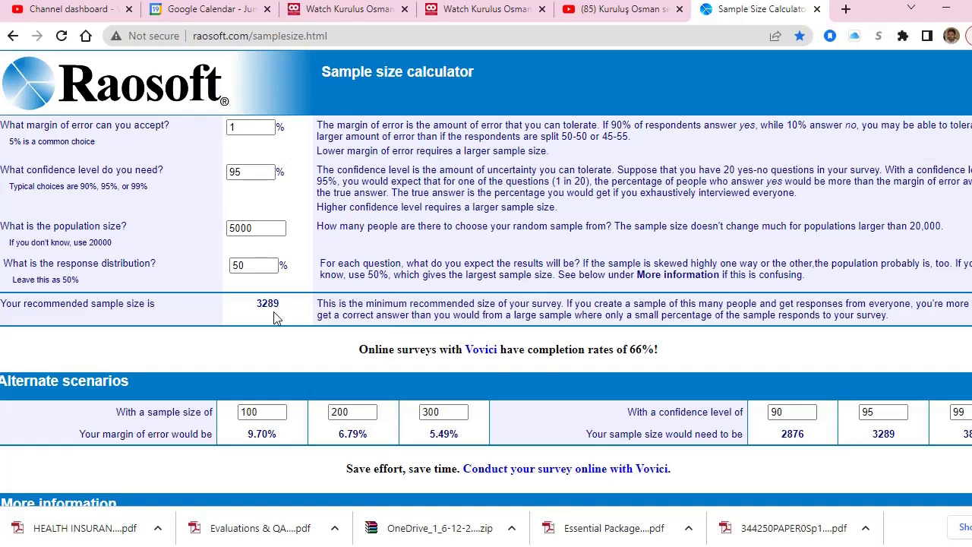
left_click_drag(247, 127, 224, 144)
double_click(267, 303)
left_click_drag(235, 302, 287, 309)
left_click(287, 308)
Try margins of error of 2% and 3% to compare the recommended sample sizes.
left_click_drag(252, 128, 212, 132)
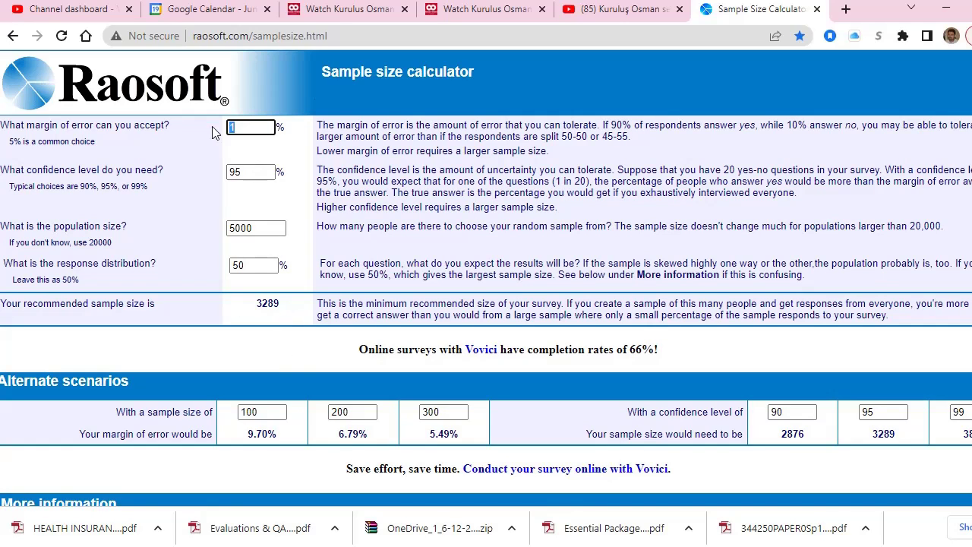
type("2")
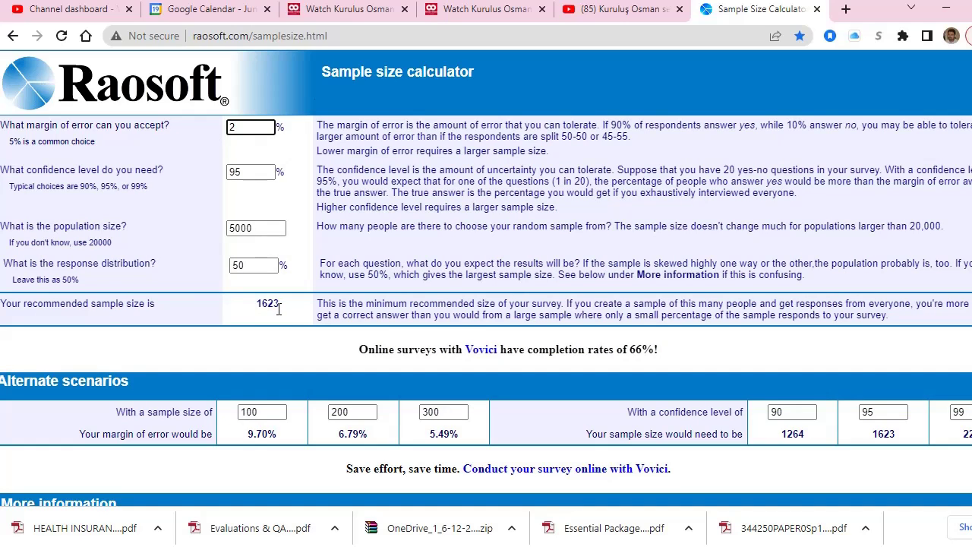
left_click_drag(247, 141, 203, 141)
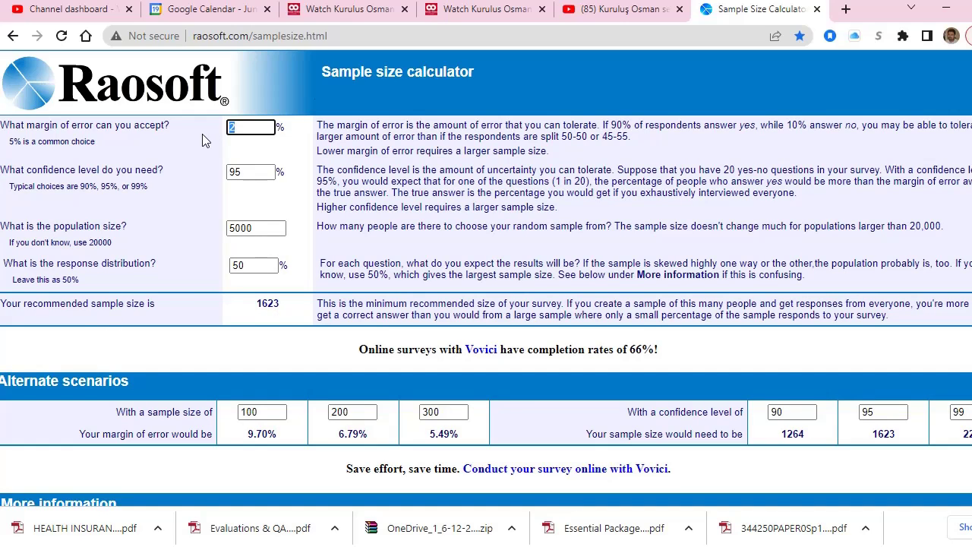
type("3")
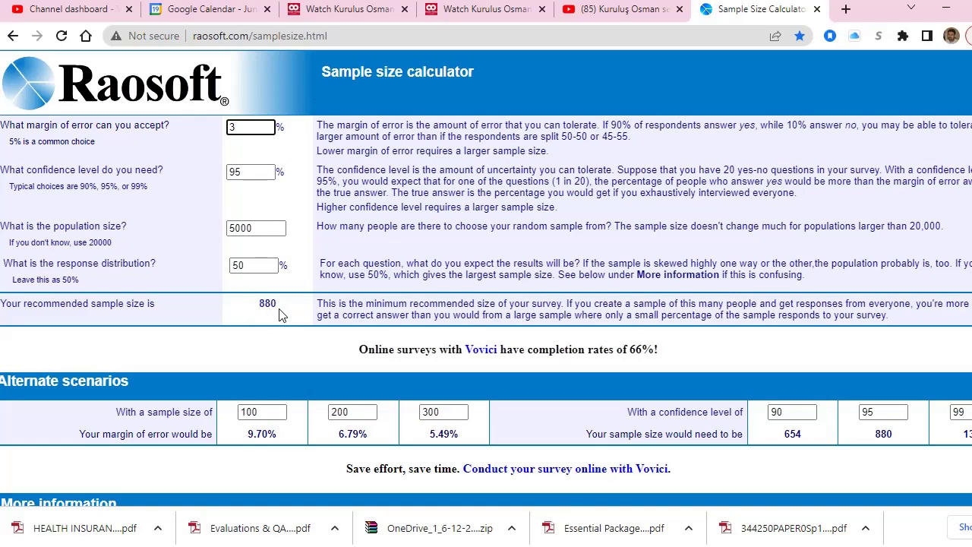
Set the margin of error to 5% and review the recommended sample size with the confidence level and population size.
key("BackSpace")
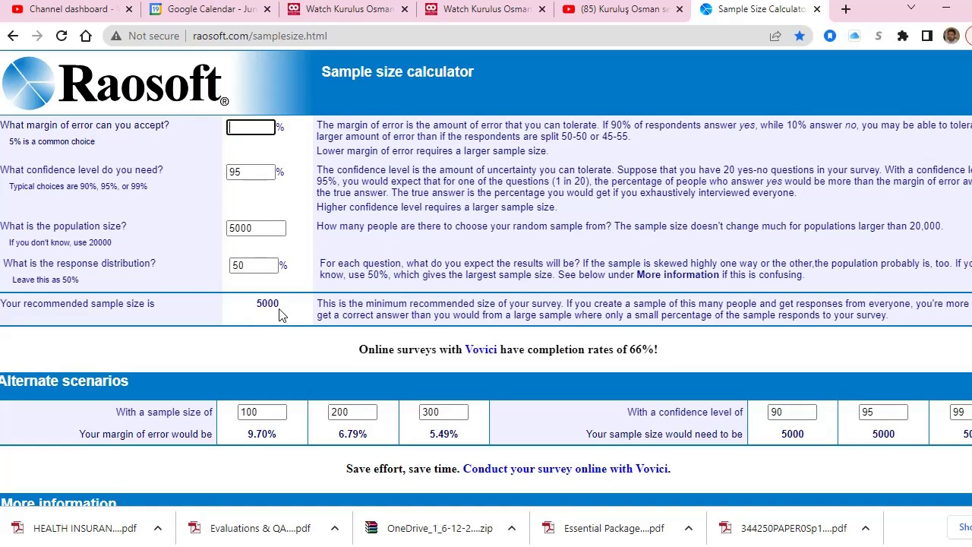
type("5")
left_click(262, 300)
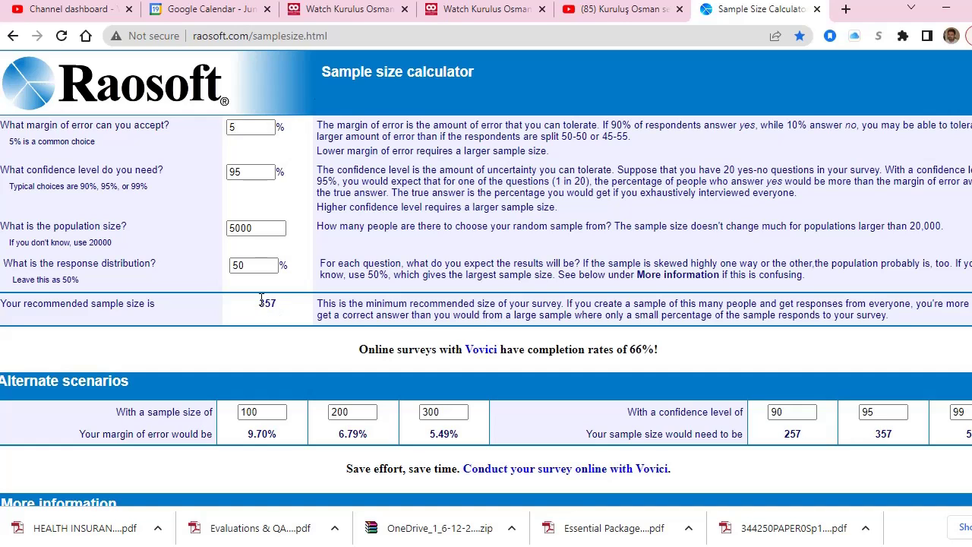
left_click(243, 127)
key("Tab")
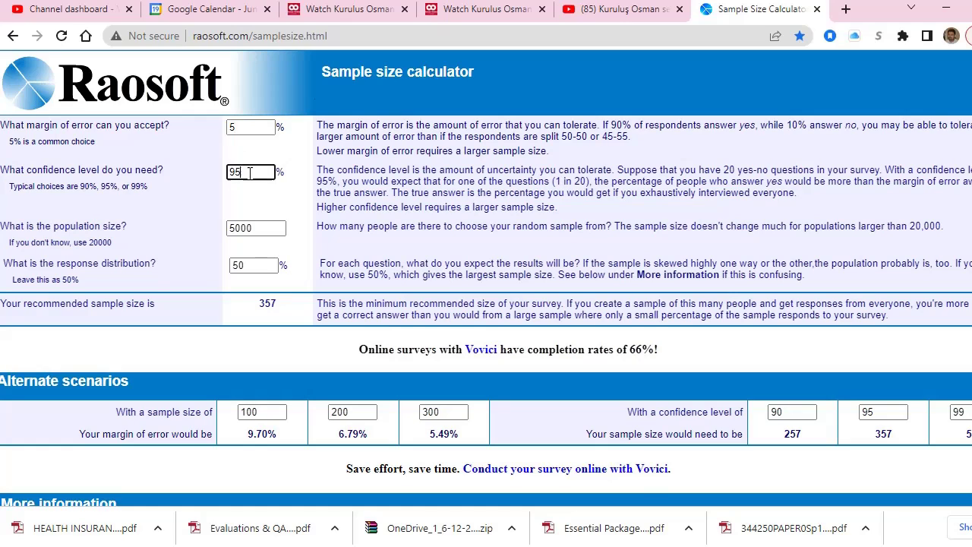
key("Tab")
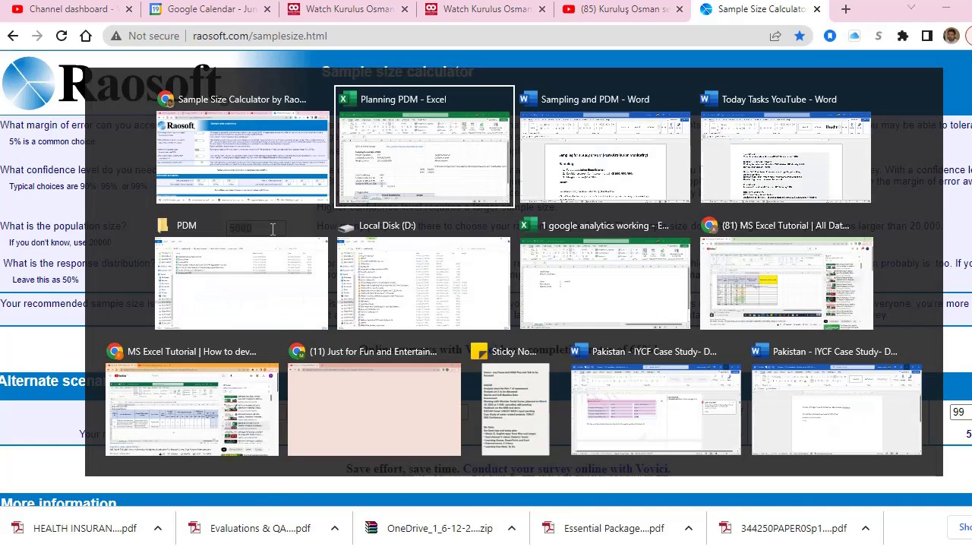
Switch to the Planning PDM workbook in Excel and enter 5000 as the Target Population in D5.
key("alt+Tab")
left_click(279, 226)
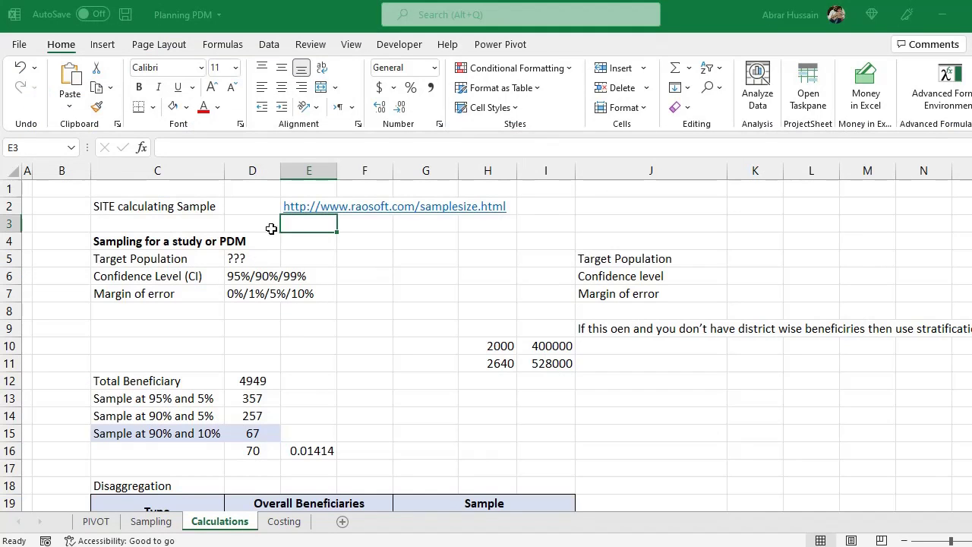
left_click(124, 258)
left_click(254, 257)
type("5000")
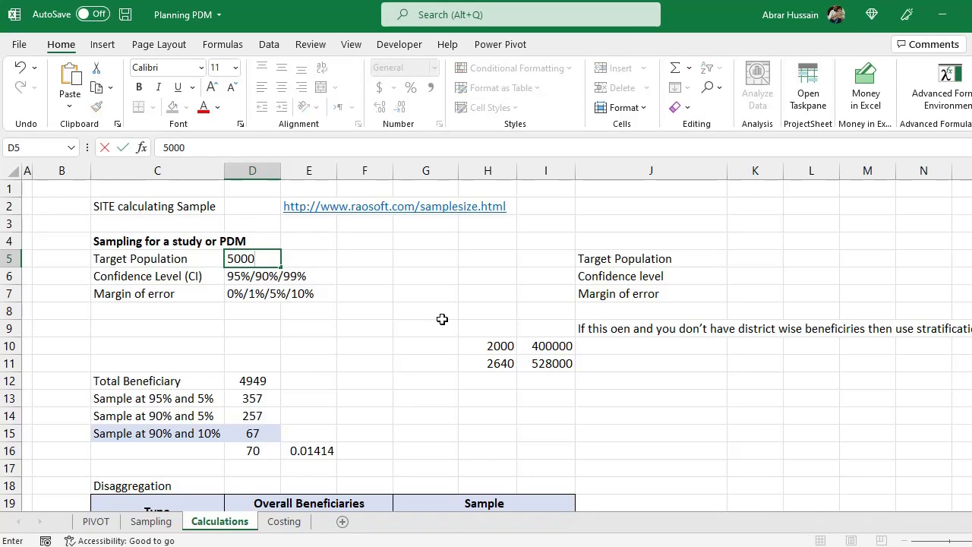
key("Return")
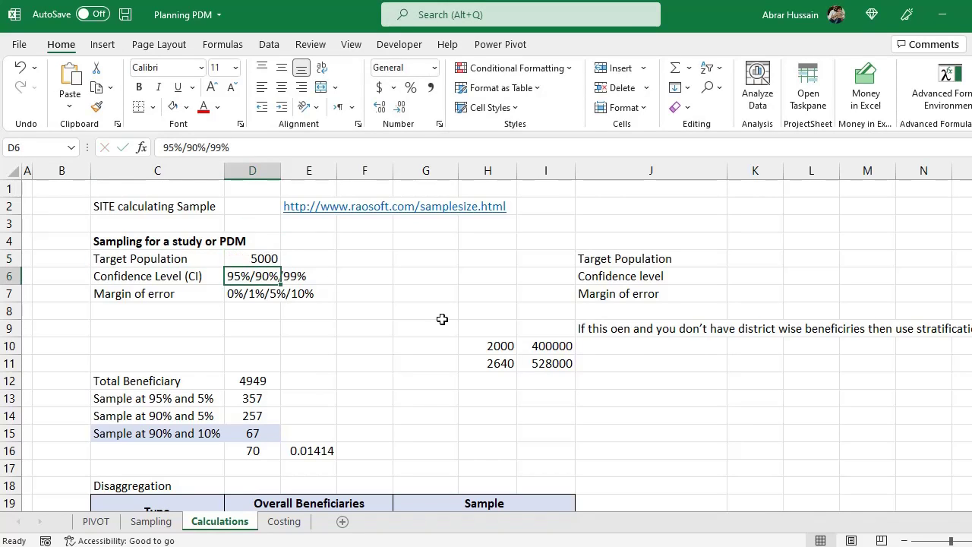
Insert cells at D6:D7 to shift the option lists to column E, and enter 95% as Confidence Level and 5% as Margin of error.
key("shift+Down")
key("ctrl+shift+equal")
key("Return")
type("95%")
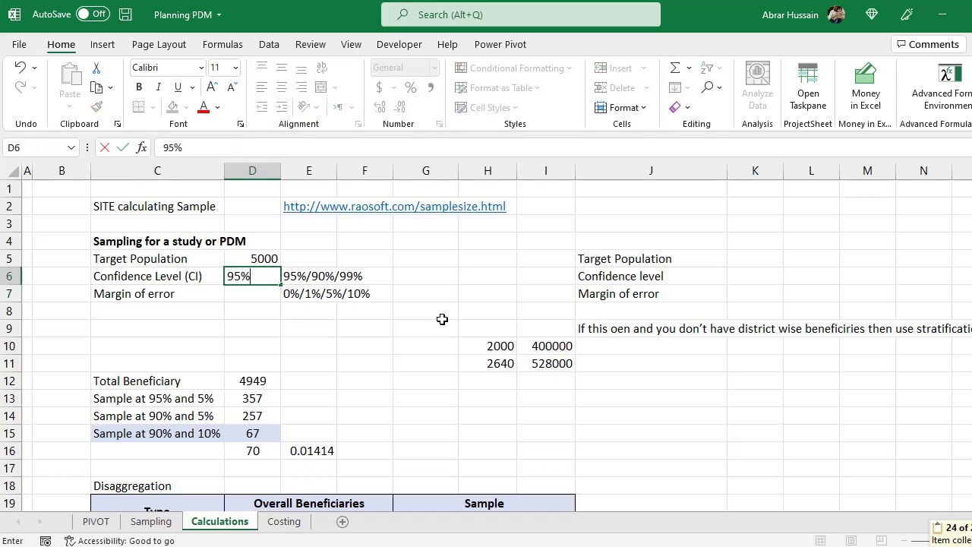
key("Return")
type("5%")
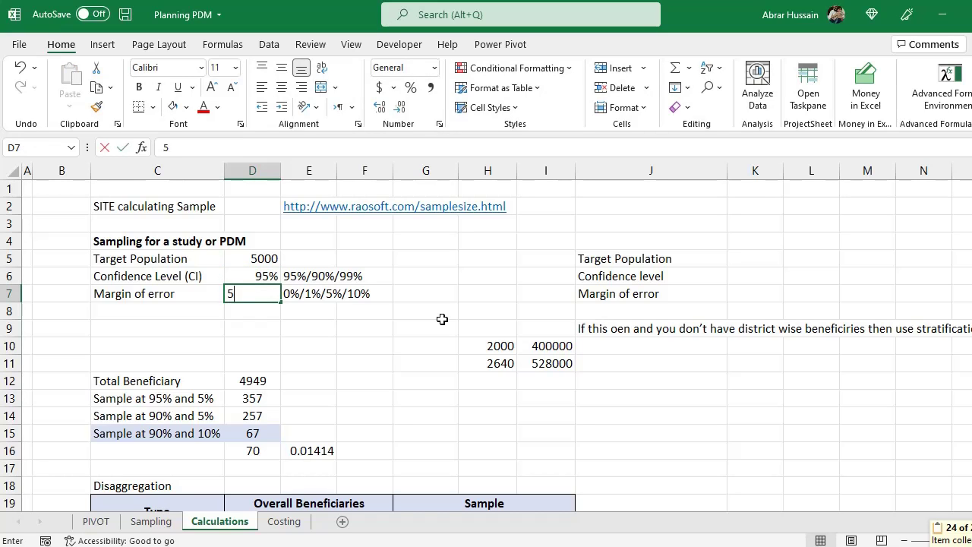
key("Return")
Relabel C12 as "Sample with 95% and 5%" and copy the recommended sample size from the Raosoft calculator into D12 of the Excel workbook.
key("Up")
key("Up")
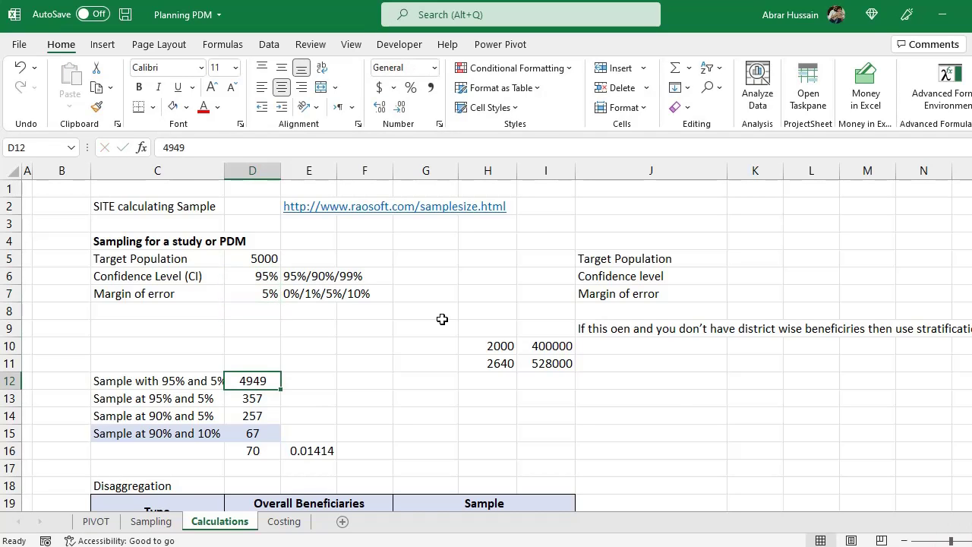
key("alt+Tab")
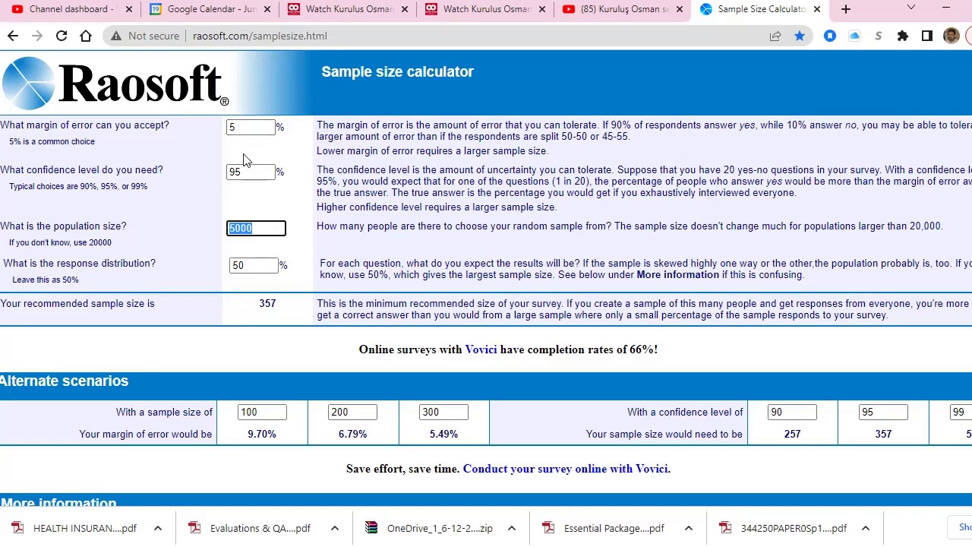
left_click_drag(258, 304, 283, 304)
key("ctrl+c")
key("alt+Tab")
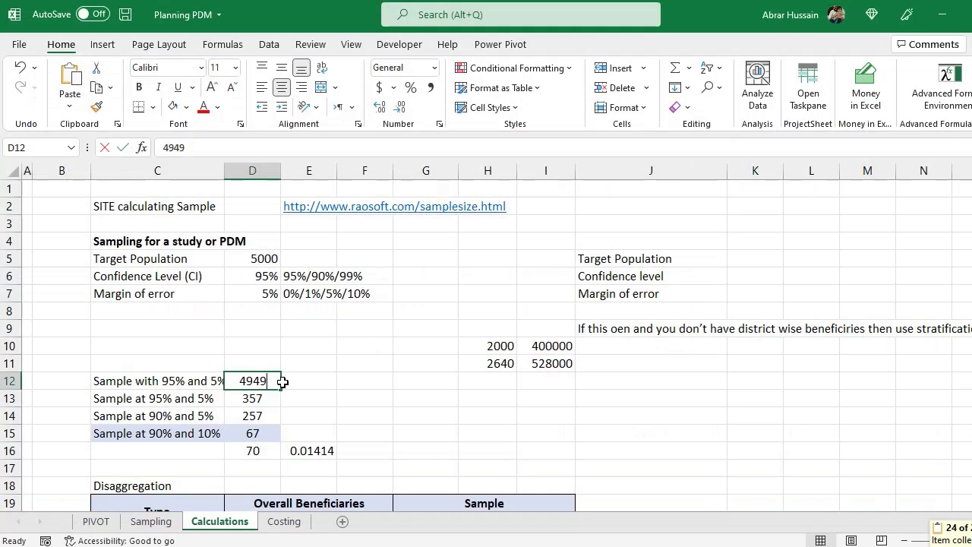
double_click(275, 382)
double_click(269, 385)
key("ctrl+v")
left_click(325, 386)
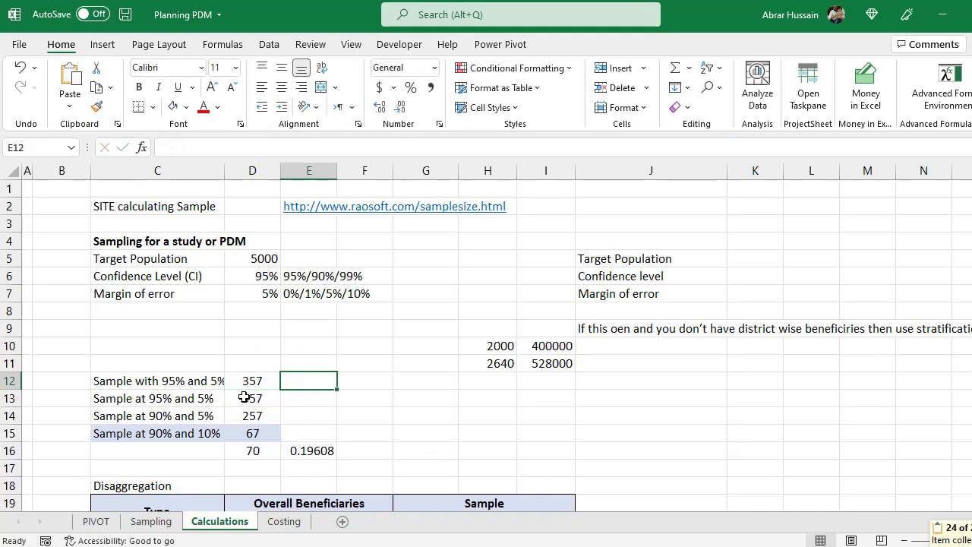
Clear the old sample labels and values in rows 13 to 15 below the 95% and 5% sample row.
left_click(245, 395)
key("Up")
key("Left")
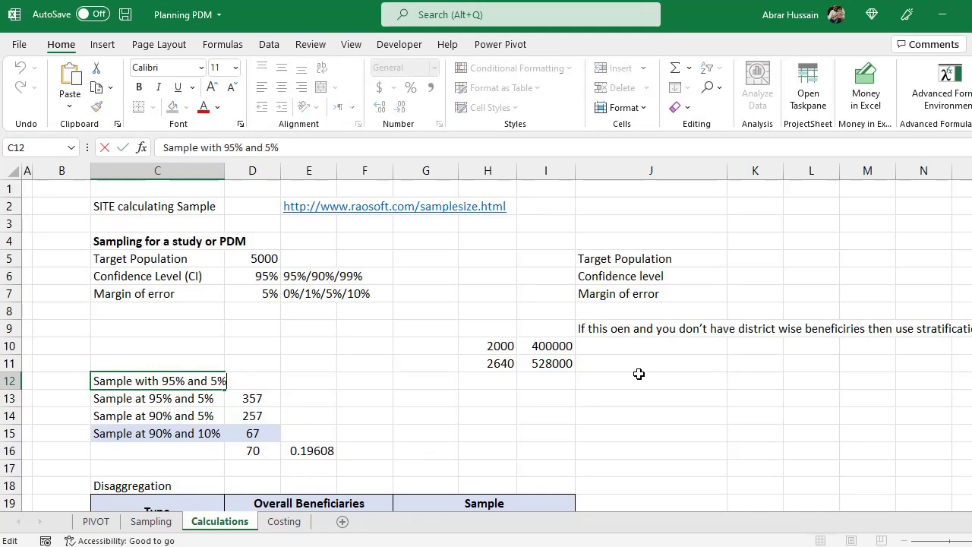
key("Down")
key("shift+Down")
key("shift+Down")
key("shift+Right")
key("shift+Right")
key("Delete")
key("Up")
key("Left")
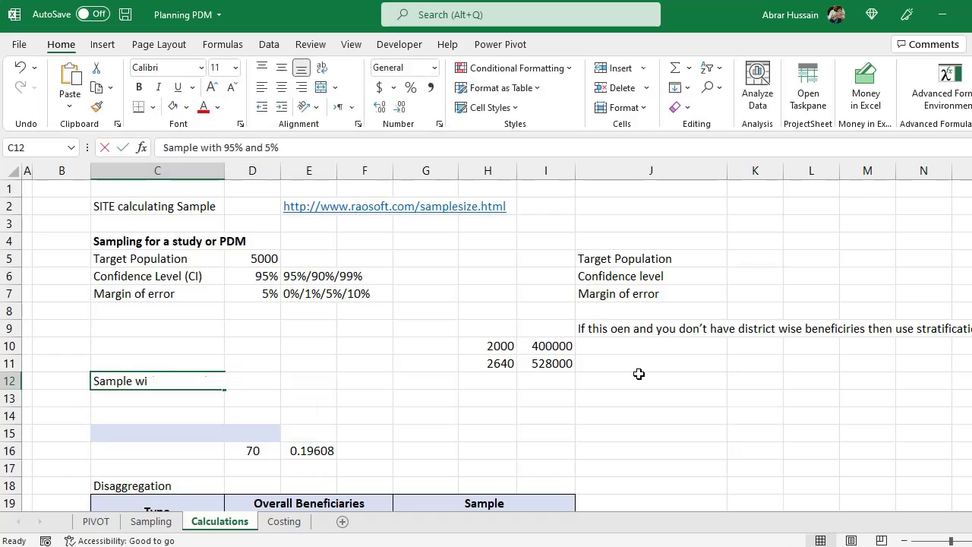
Copy the C12 label to C13 and edit it to read "Sample with 90% and 10%".
key("ctrl+c")
key("Down")
key("ctrl+v")
key("F2")
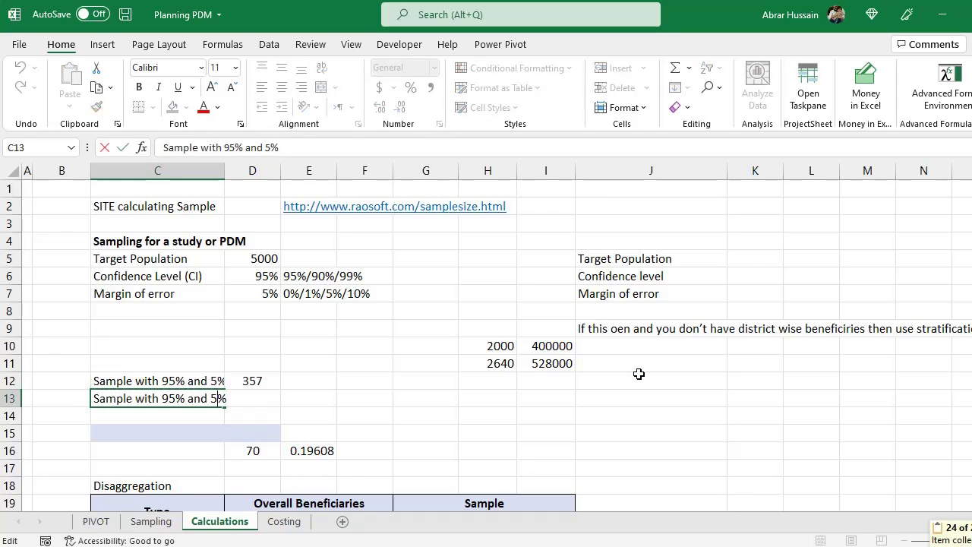
key("BackSpace")
type("0")
key("Delete")
type("10")
key("ctrl+Return")
Switch to the Raosoft calculator and set the margin of error to 10% and the confidence level to 90% to check the recommended sample size.
key("alt+Tab")
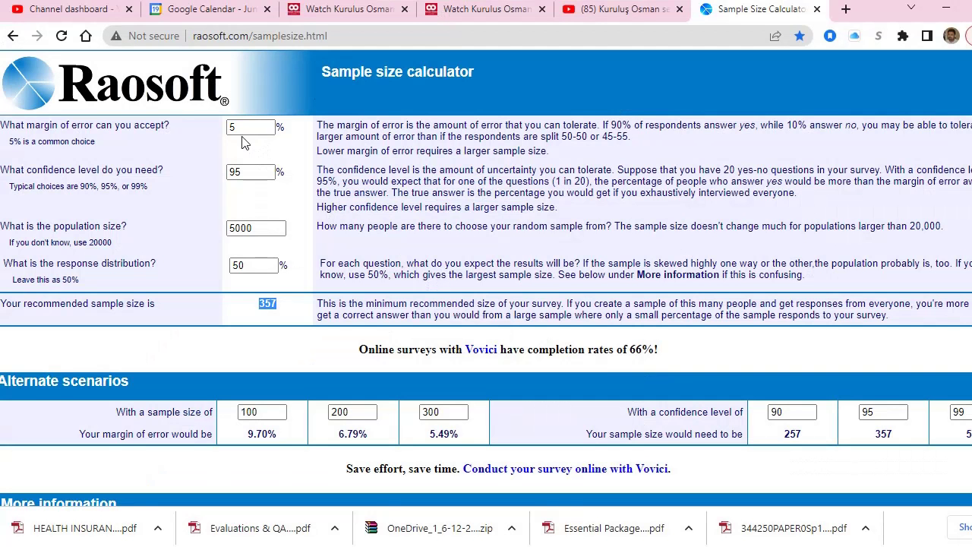
left_click_drag(258, 128, 191, 133)
type("10")
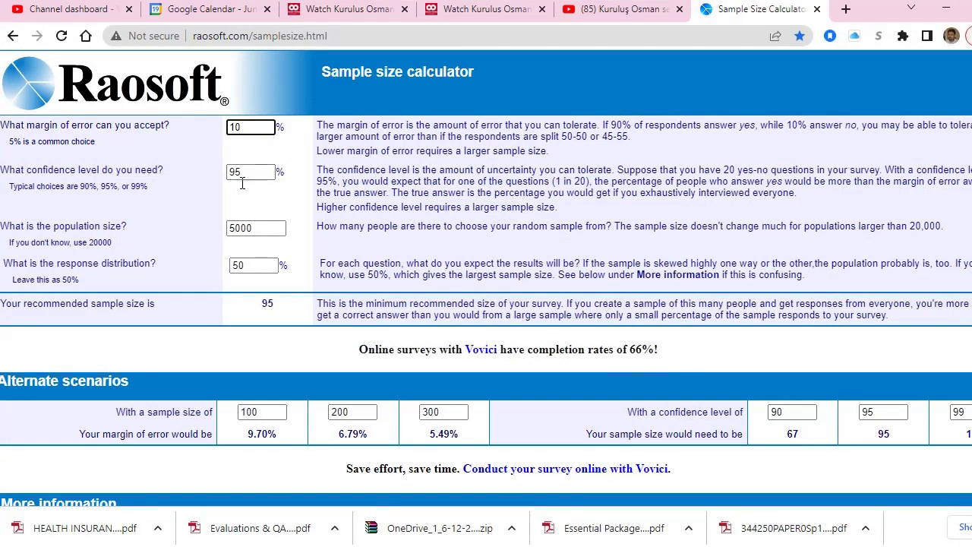
left_click_drag(243, 178, 217, 178)
type("90")
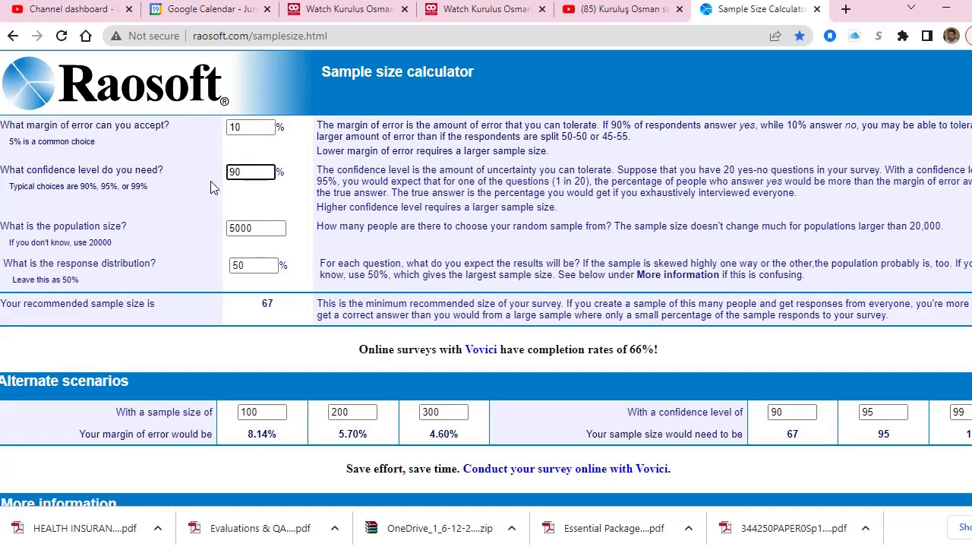
left_click(266, 303)
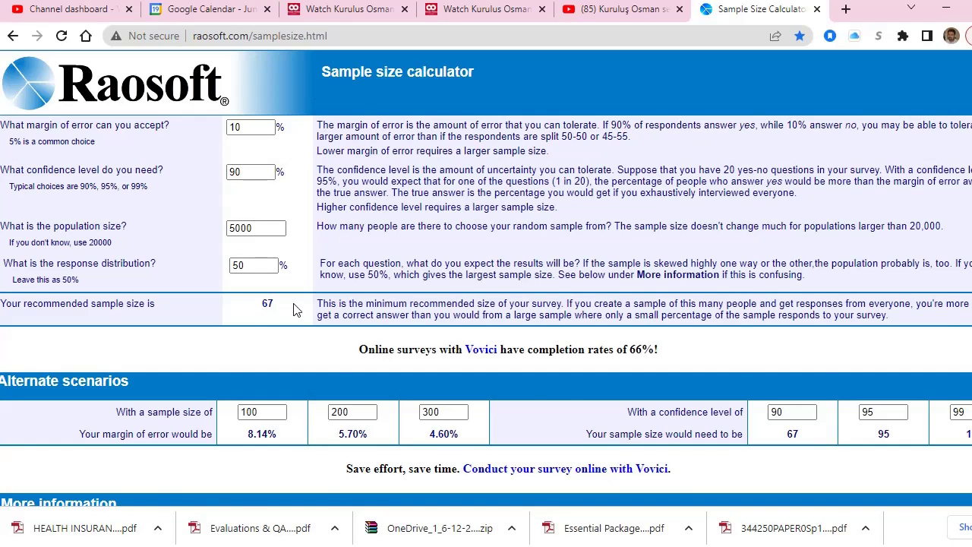
Switch back to the Excel workbook and enter 67 in D13 as the sample size for 90% and 10%.
key("alt+Tab")
left_click(264, 403)
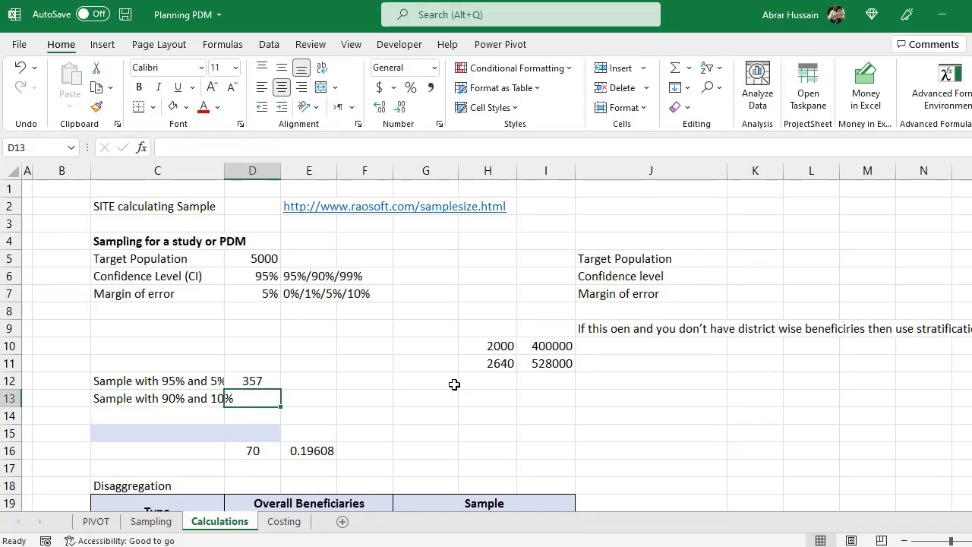
type("67")
key("Return")
Compare the labels and sample sizes of the 95% and 5% row with the 90% and 10% row in C12:D13.
key("Up")
key("Up")
key("shift+Down")
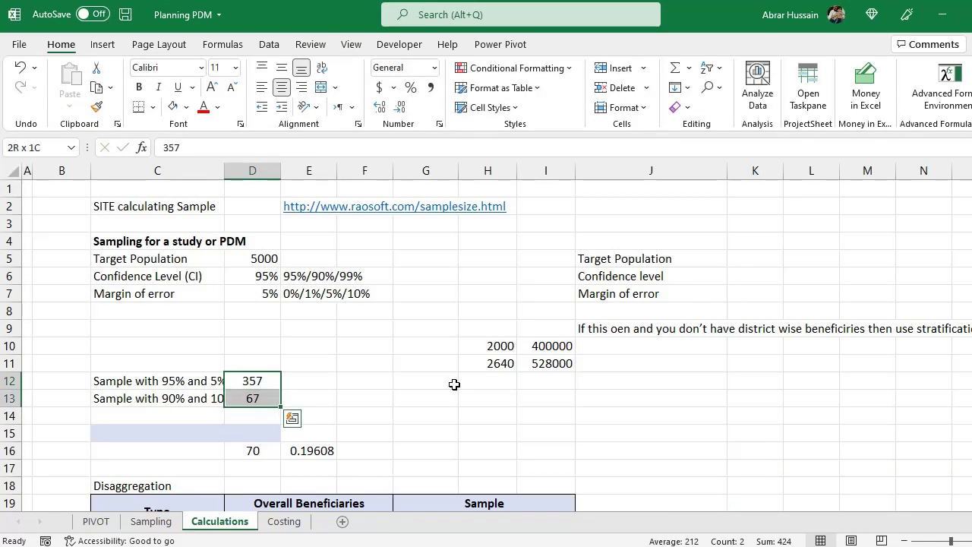
key("Left")
key("F2")
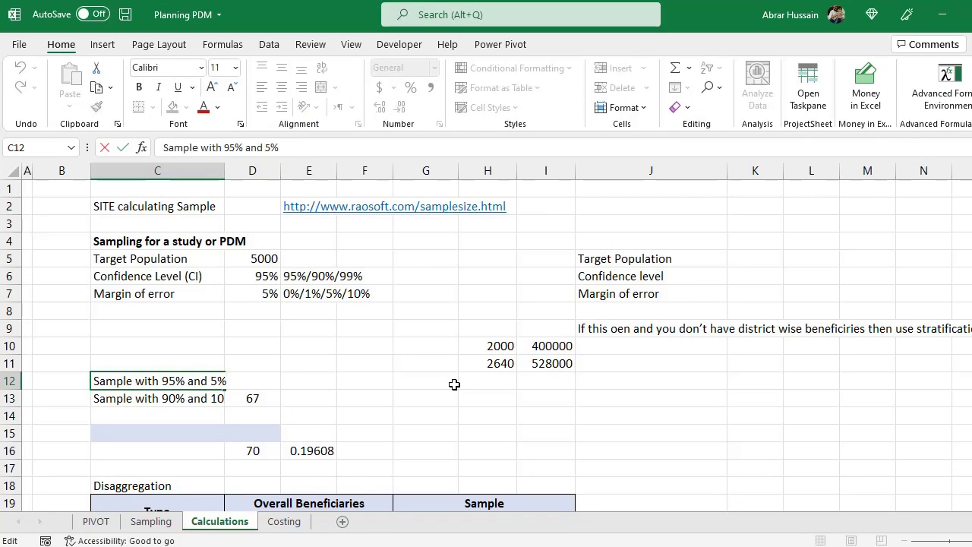
key("Tab")
key("F2")
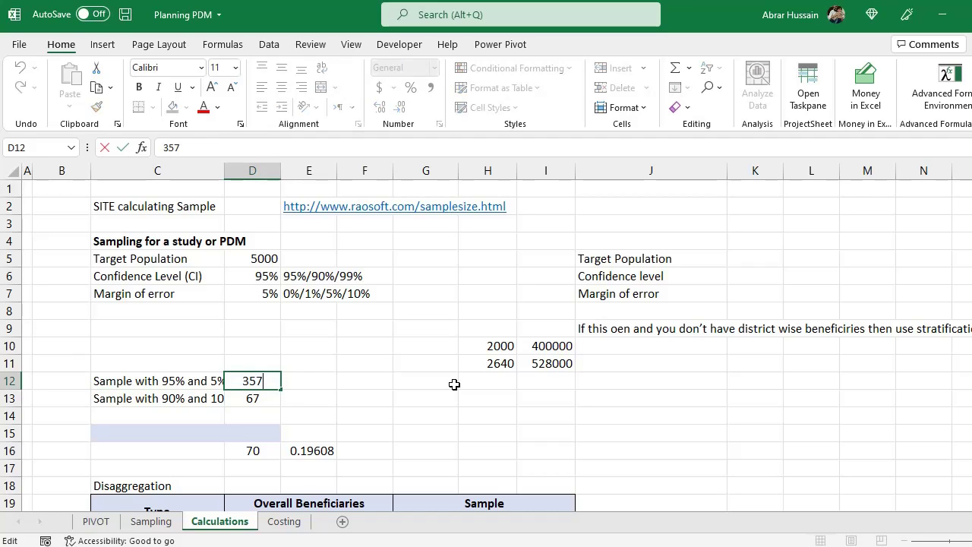
key("shift+Tab")
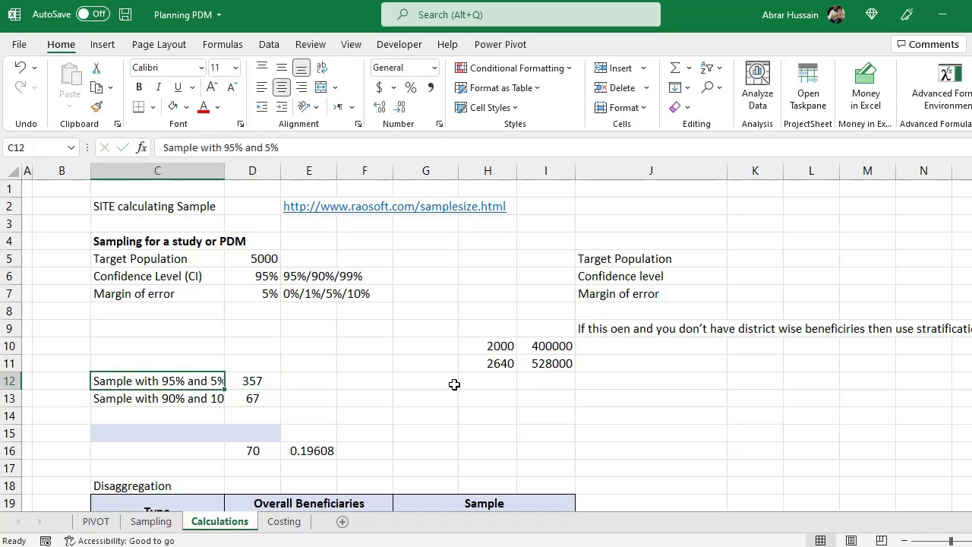
key("Down")
key("F2")
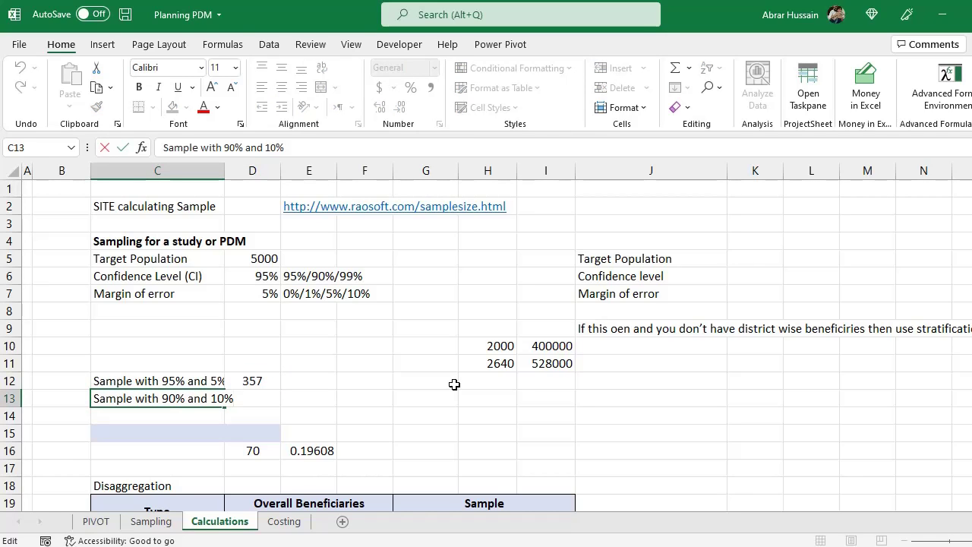
key("Tab")
key("F2")
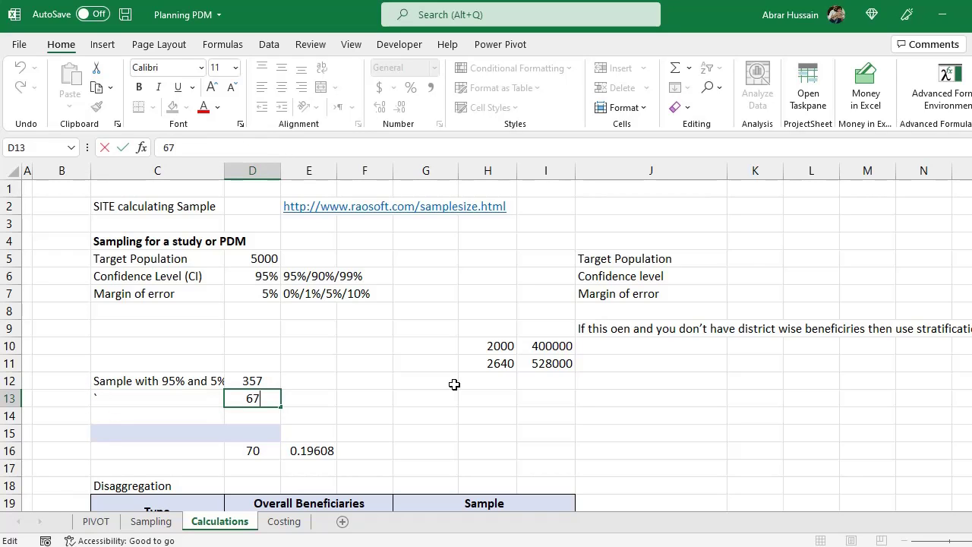
key("Escape")
key("shift+Tab")
key("F2")
key("Tab")
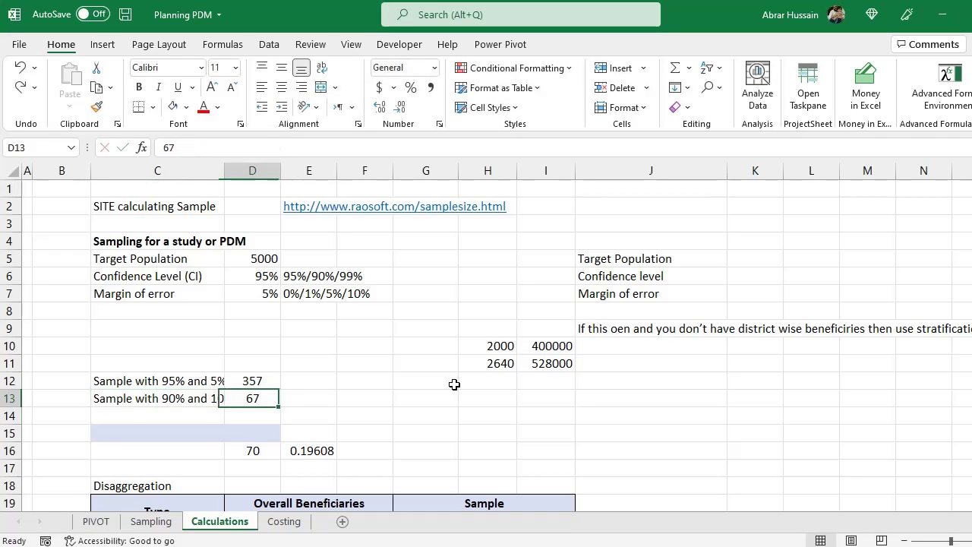
key("F2")
key("shift+Return")
key("F2")
key("shift+Tab")
key("F2")
key("Tab")
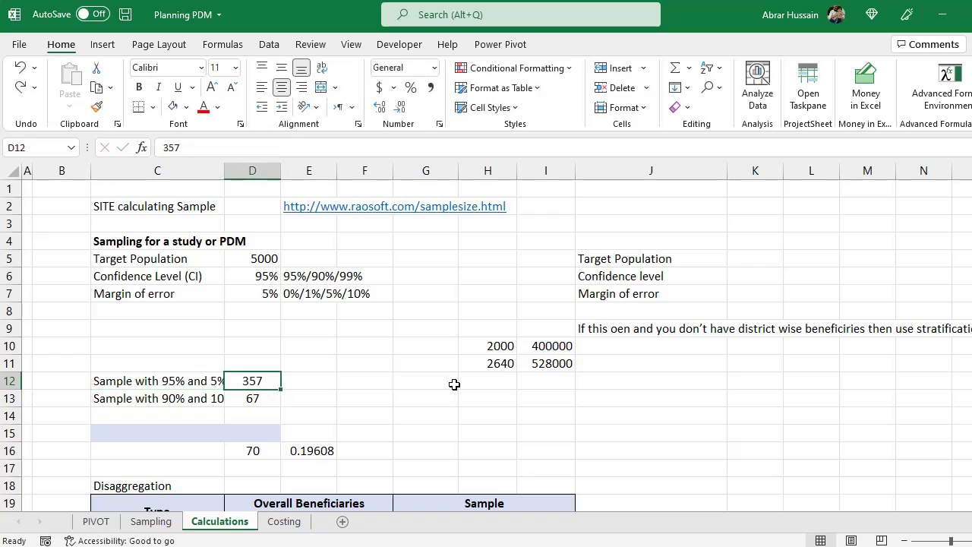
key("F2")
key("shift+Tab")
key("F2")
key("Return")
Clear the 90% and 10% sample label and value from C13:D13.
key("shift+Right")
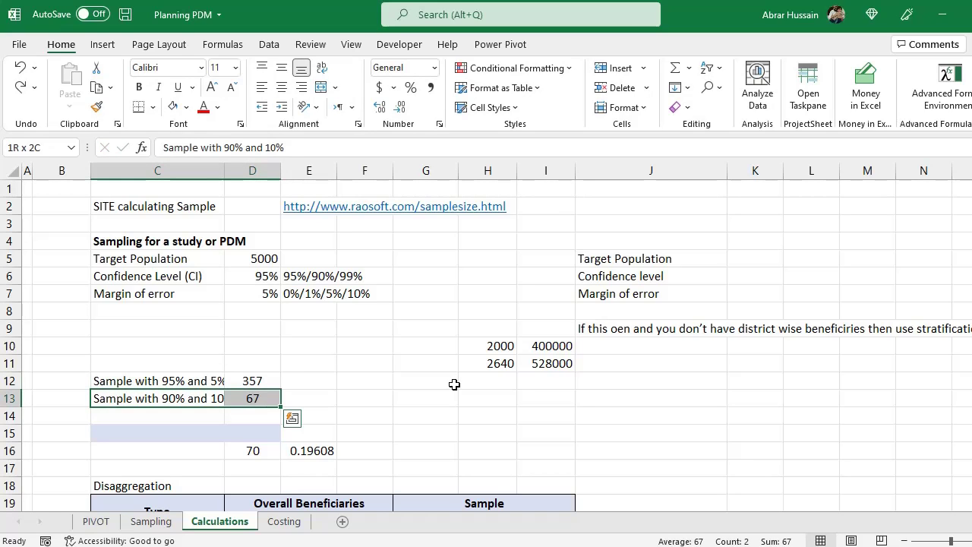
key("Delete")
key("Up")
key("F2")
key("Return")
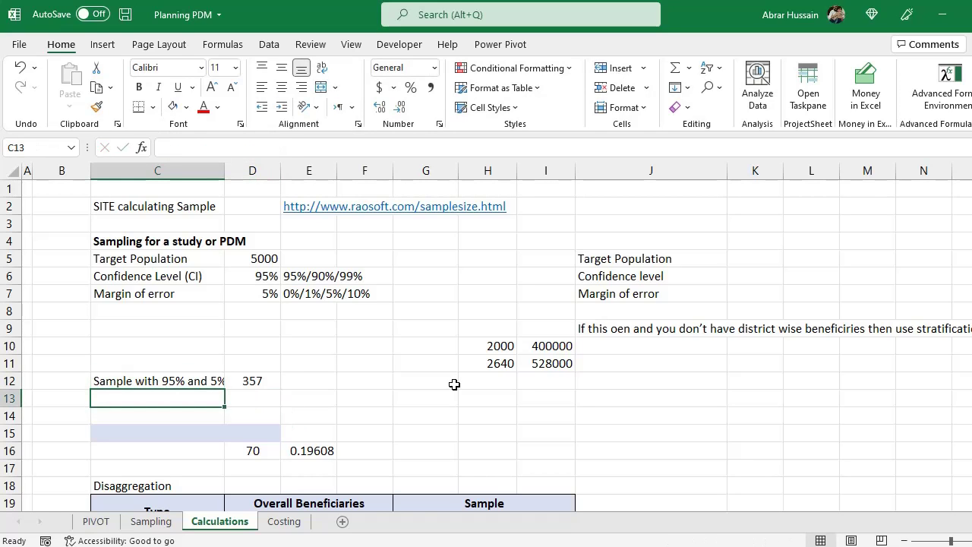
Enter the label "% of sample in the target population" in C13.
type("%")
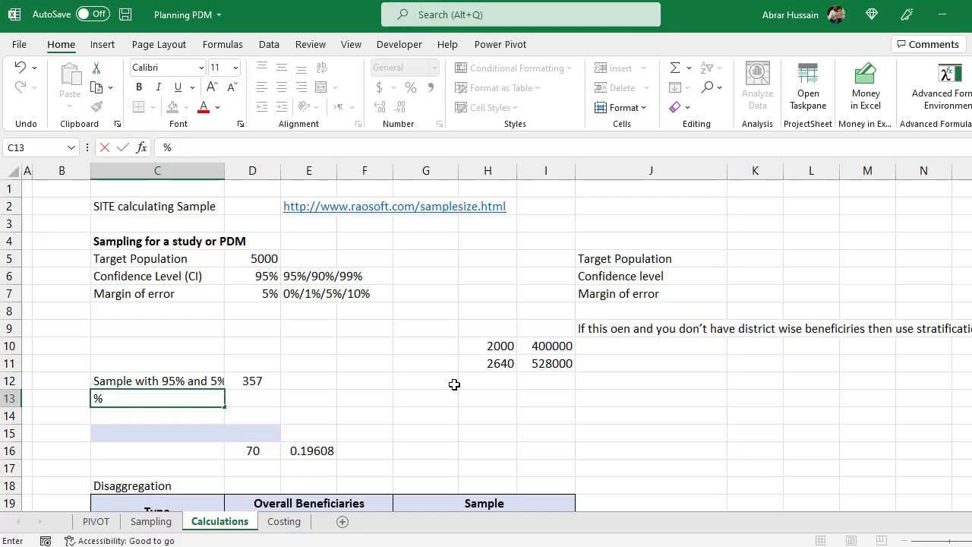
type(" of sample ")
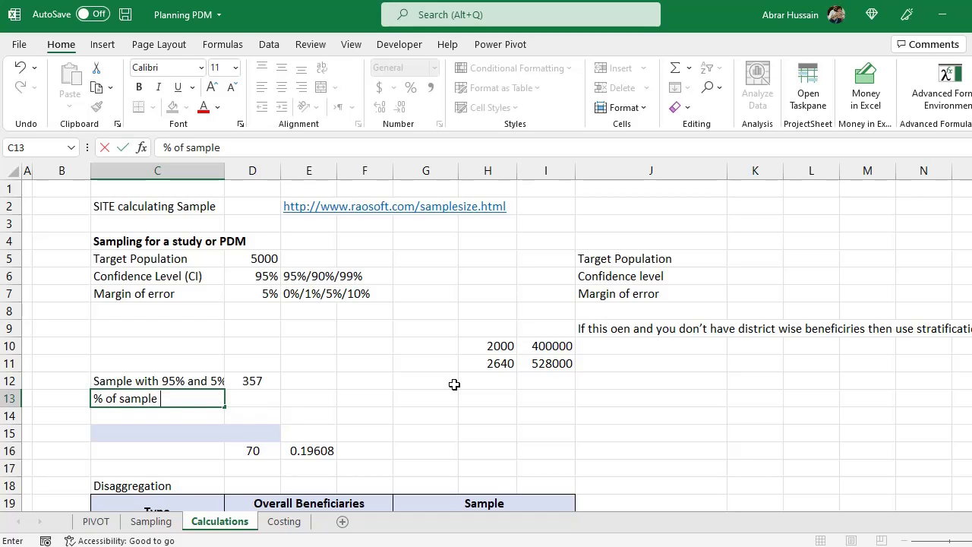
type("in the targe")
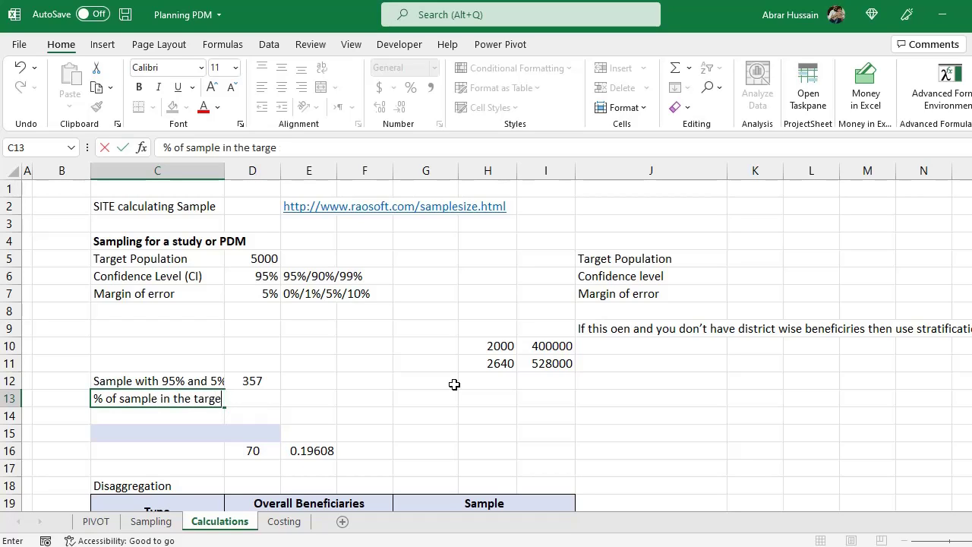
type("t popyulation")
key("ctrl+Return")
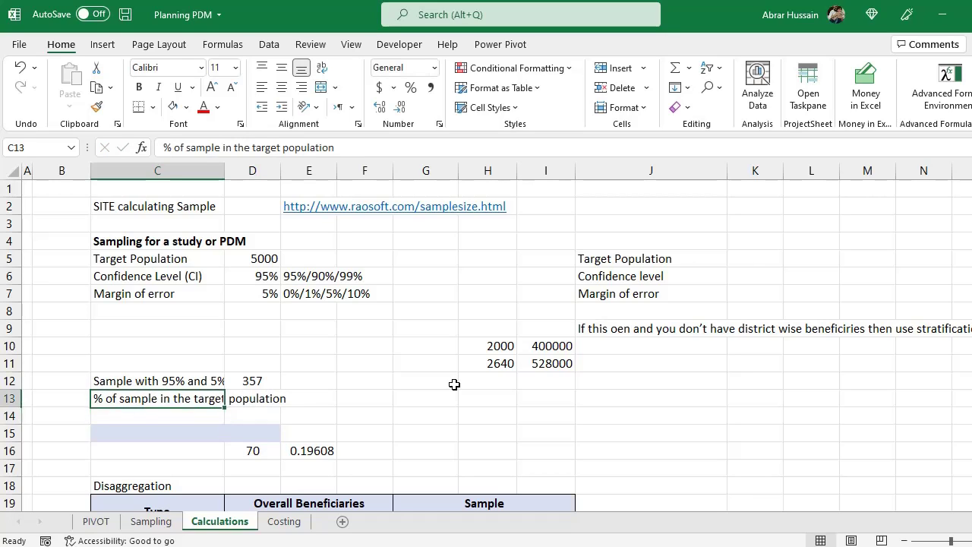
Enter the formula =D12/D5 in D13 to calculate the sample's share of the target population.
key("Right")
type("=")
key("Up")
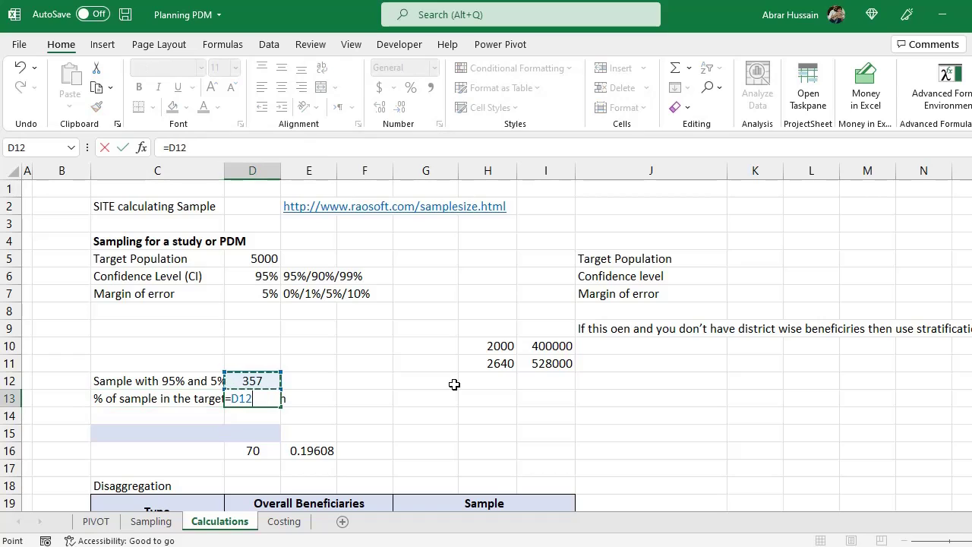
type("/")
key("Up")
key("Up")
key("Up")
key("Up")
key("Up")
key("Up")
key("Up")
key("Up")
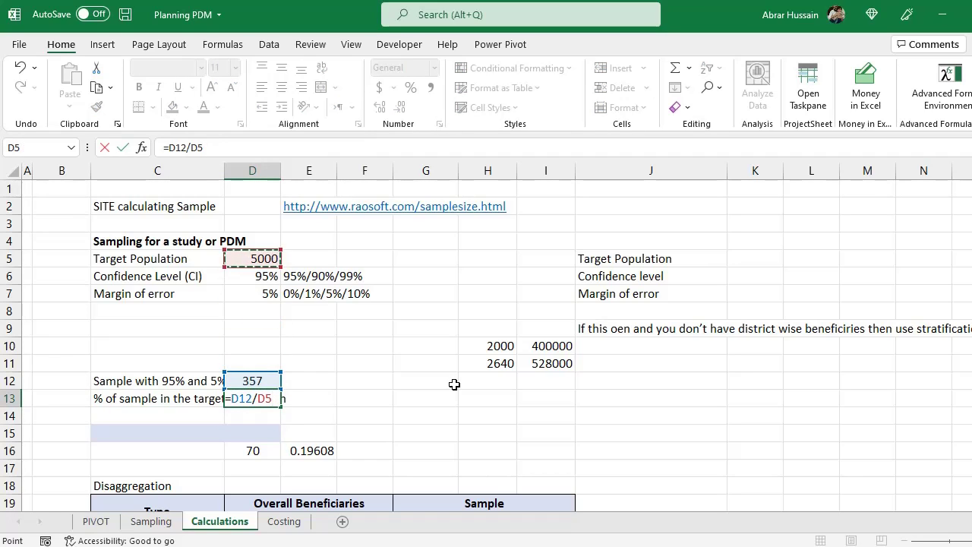
key("Return")
Format D13 as a percentage with one decimal place.
key("Up")
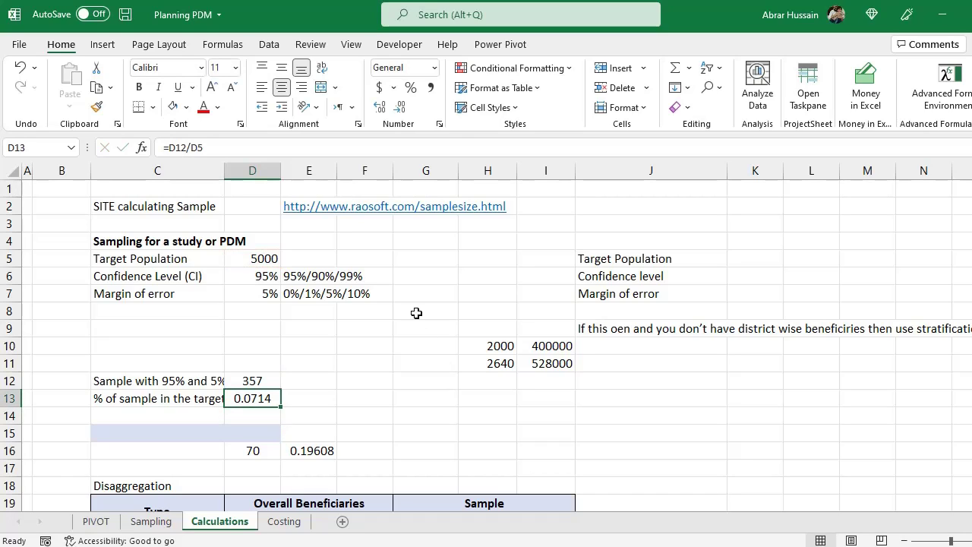
left_click(410, 88)
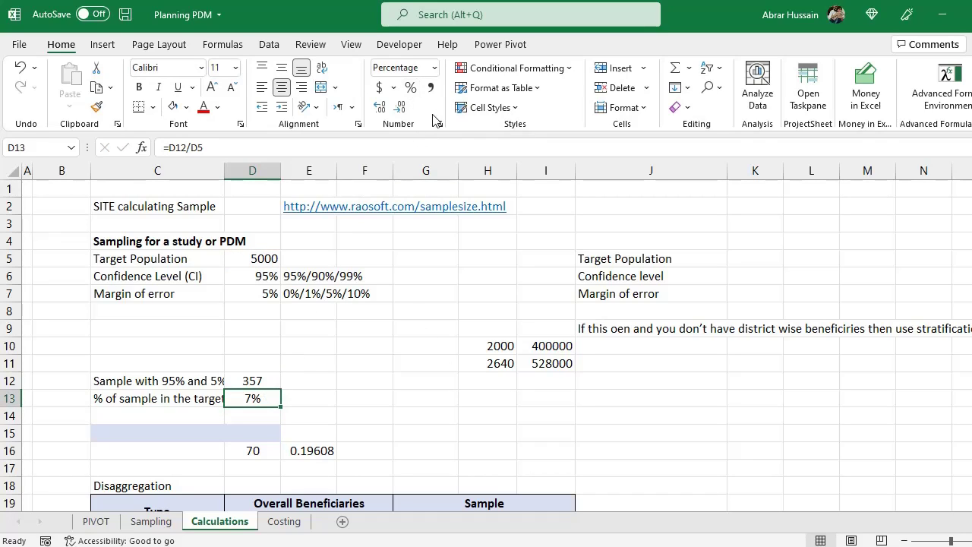
left_click(380, 107)
left_click_drag(172, 261, 270, 259)
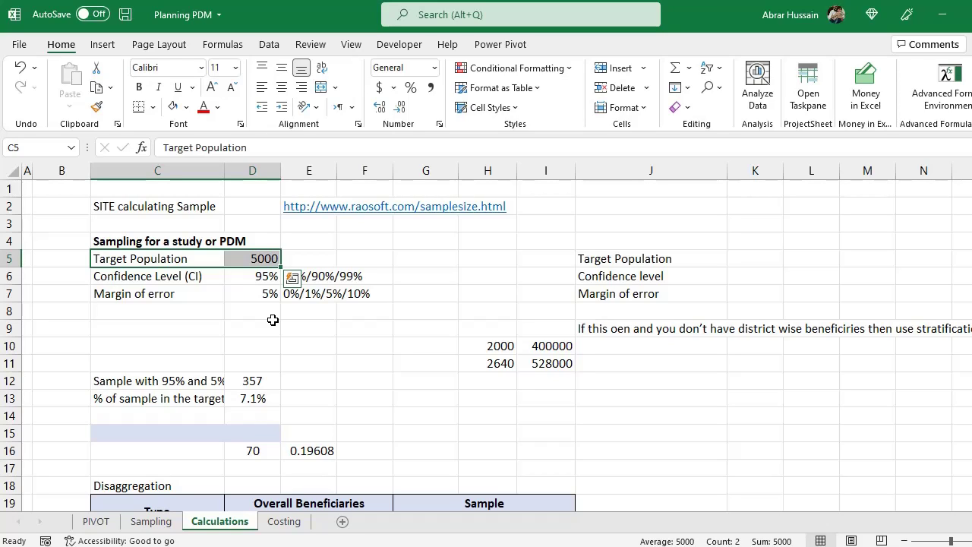
left_click(765, 199)
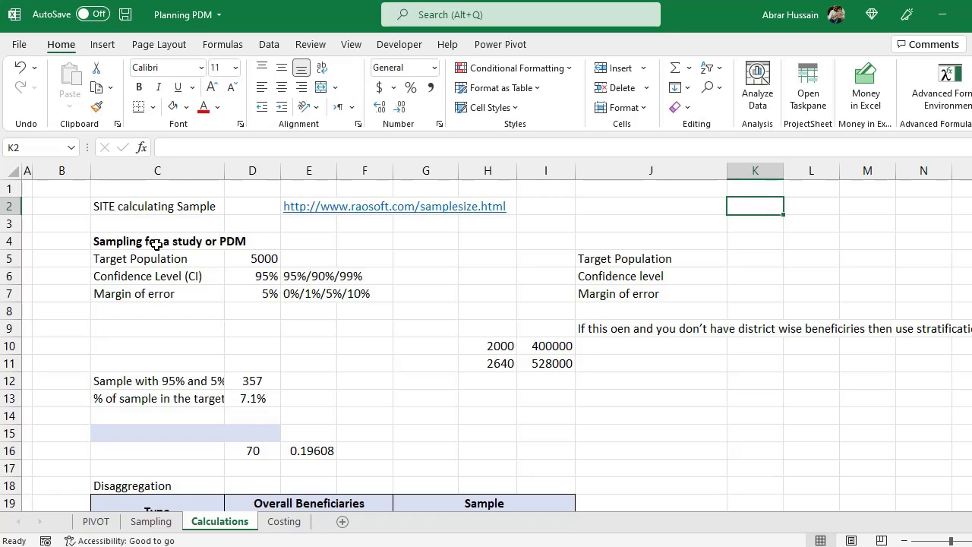
left_click(244, 265)
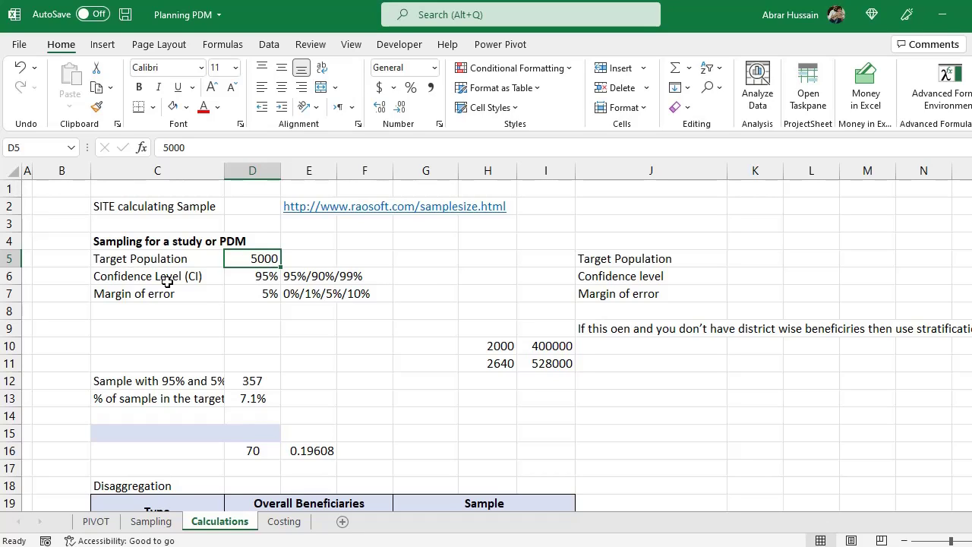
Review the confidence level and margin of error in C6:D7 against the Raosoft calculator's input fields in the browser.
left_click_drag(168, 279, 250, 285)
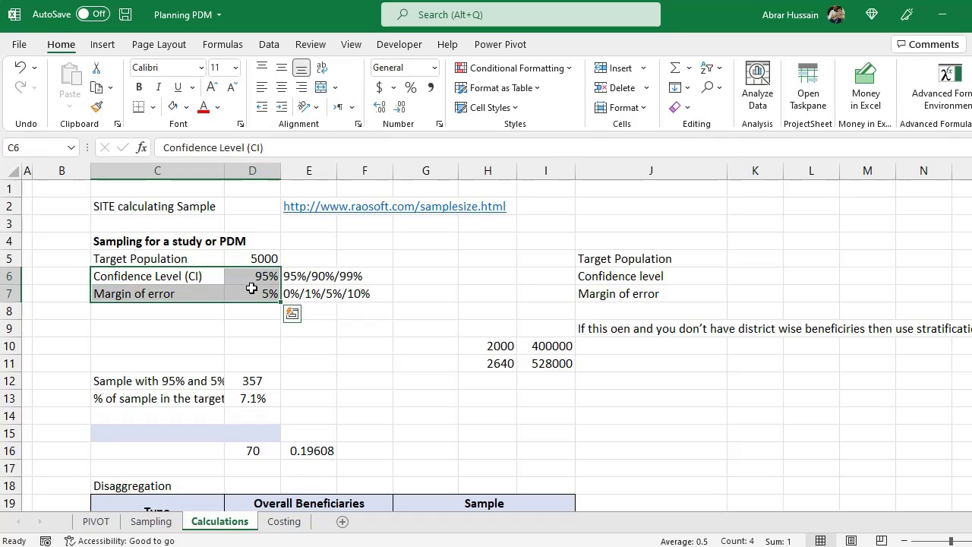
key("alt+Tab")
left_click_drag(243, 128, 214, 191)
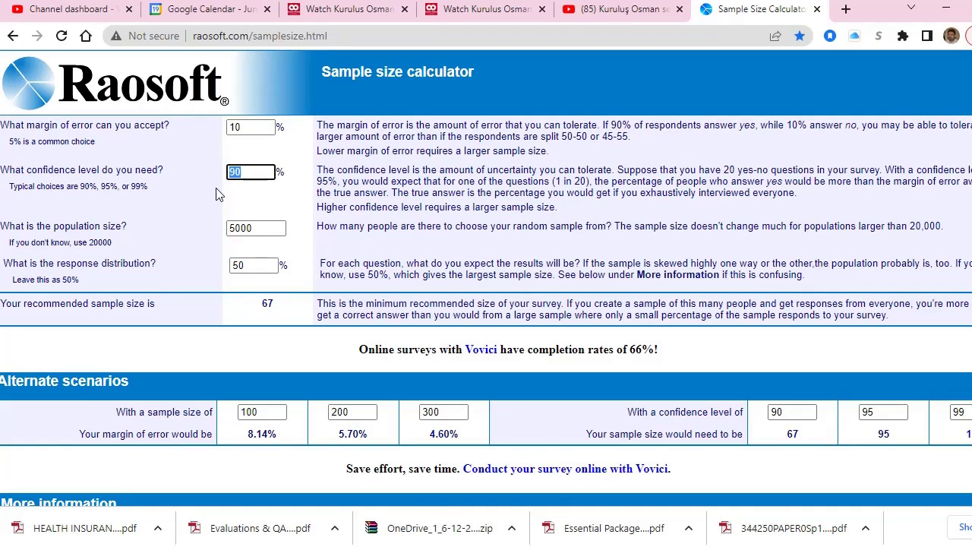
left_click_drag(254, 226, 237, 267)
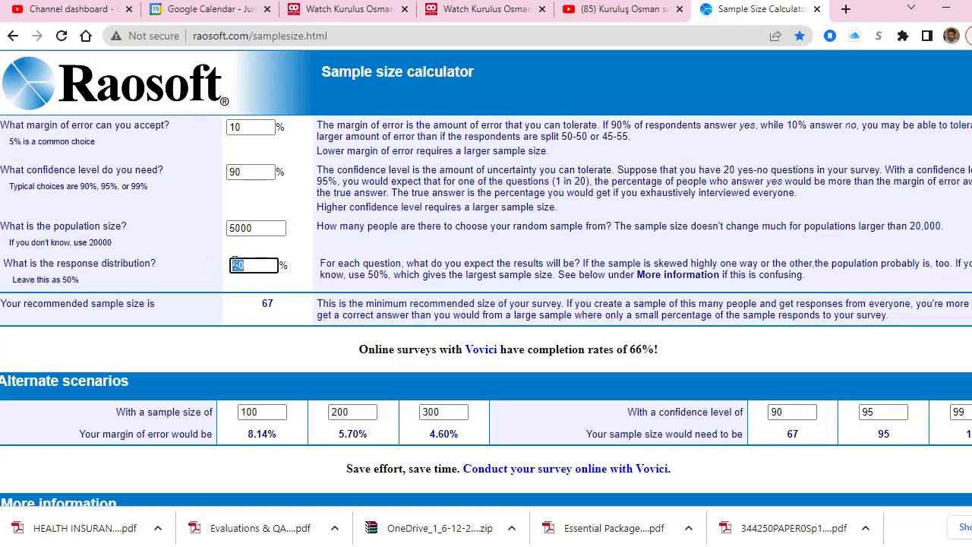
left_click(263, 312)
key("alt+Tab")
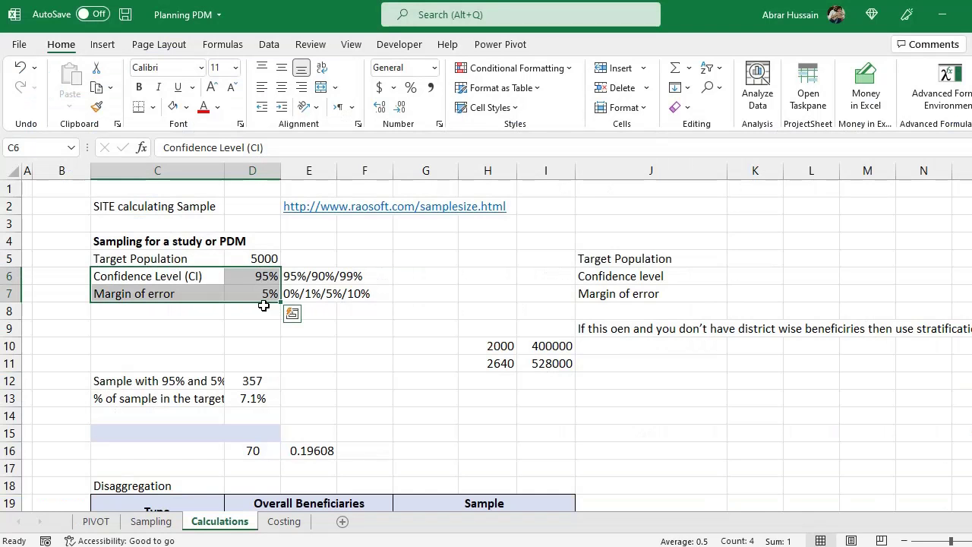
Examine the sample size in D12, its share in D13, and the overall beneficiary and sample figures in the Disaggregation table.
left_click(251, 380)
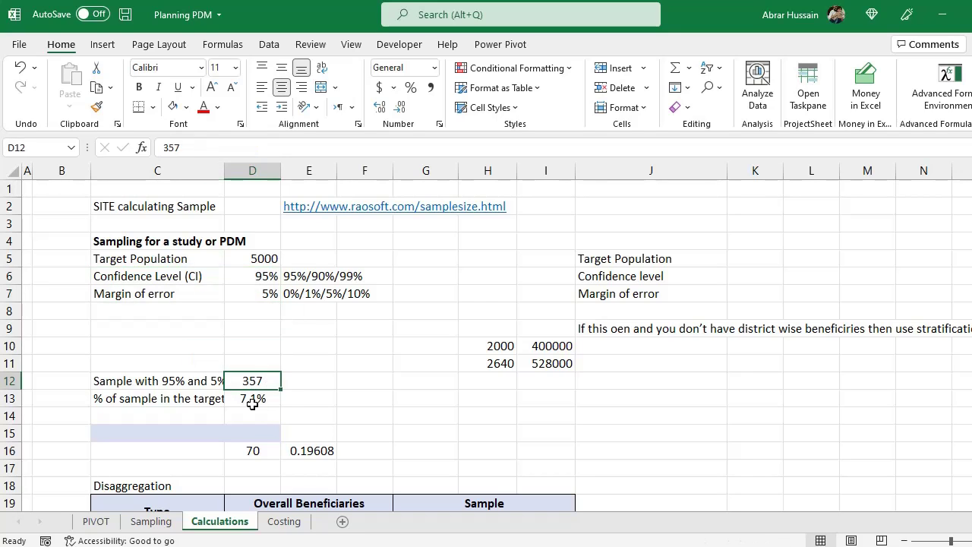
double_click(252, 399)
key("Escape")
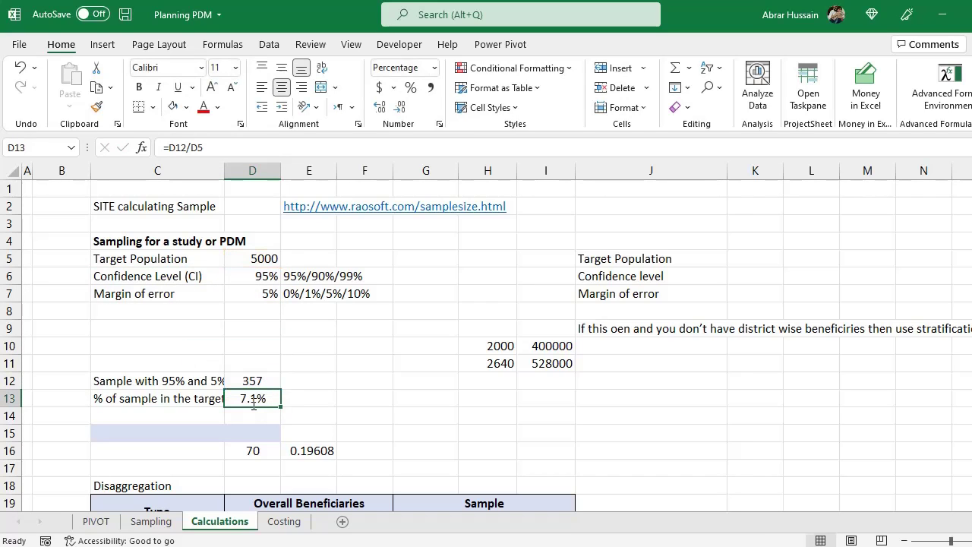
scroll(254, 404, "down", 4)
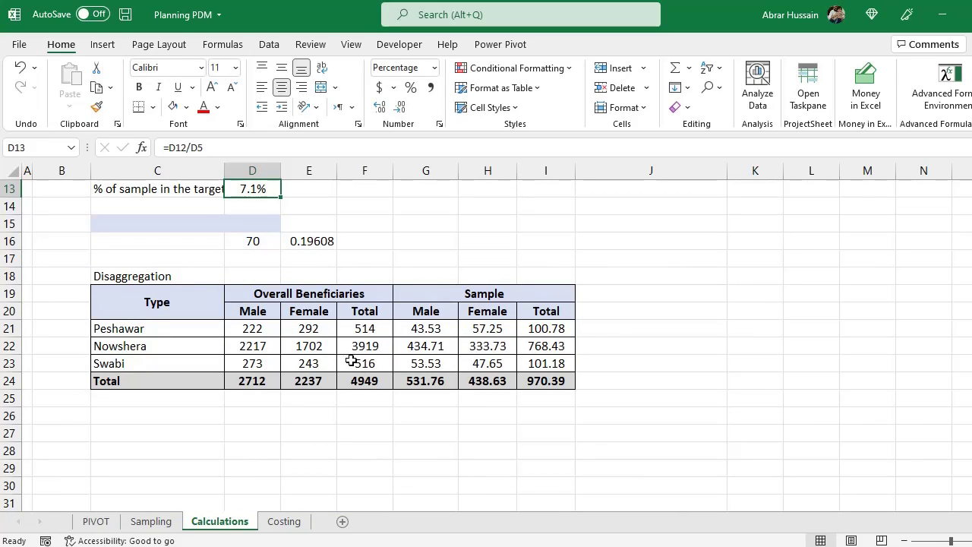
left_click(243, 317)
left_click_drag(258, 328, 339, 383)
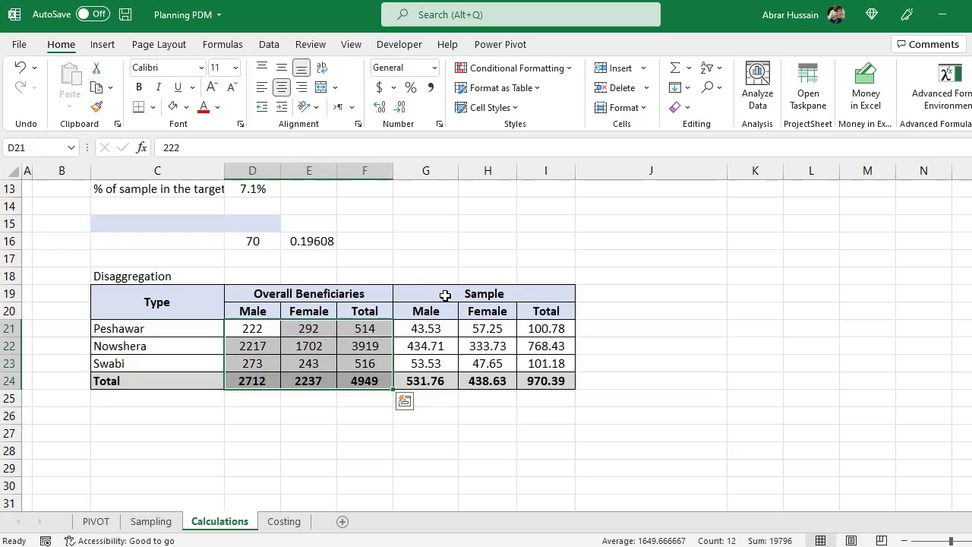
left_click(445, 295)
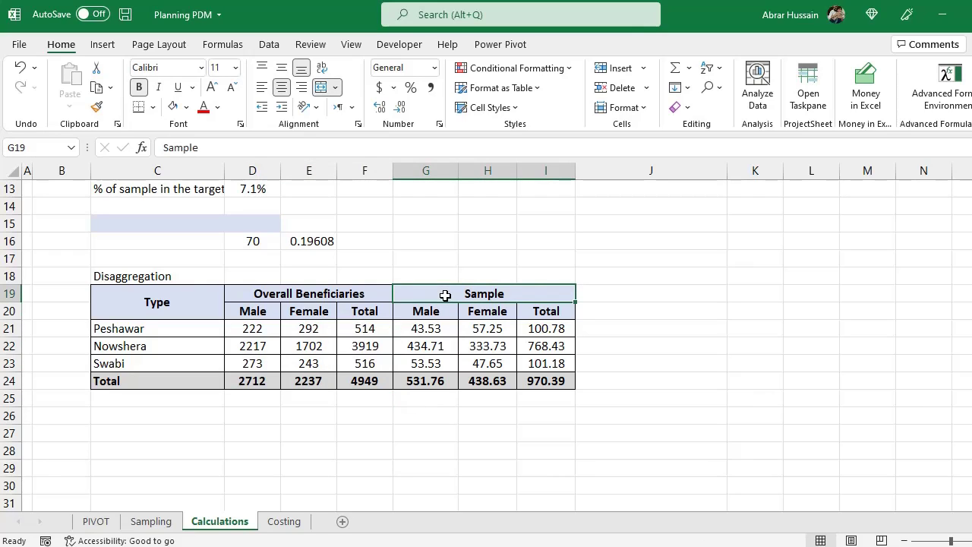
left_click(426, 327)
mouse_move(426, 328)
left_mouse_down()
mouse_move(546, 364)
mouse_move(547, 380)
left_mouse_up()
left_click(256, 190)
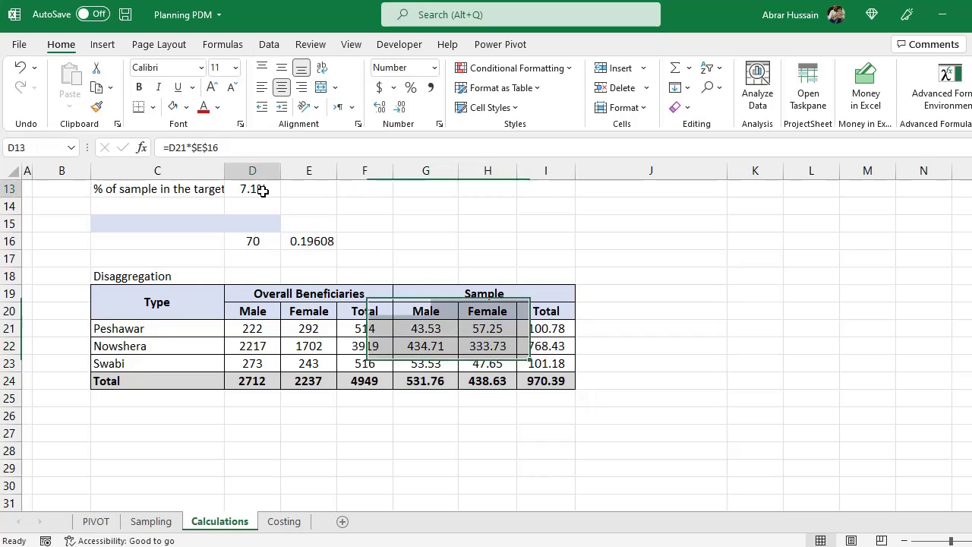
Enter the formula =D21*$D$13 in G21 for Peshawar's male sample.
left_click(424, 325)
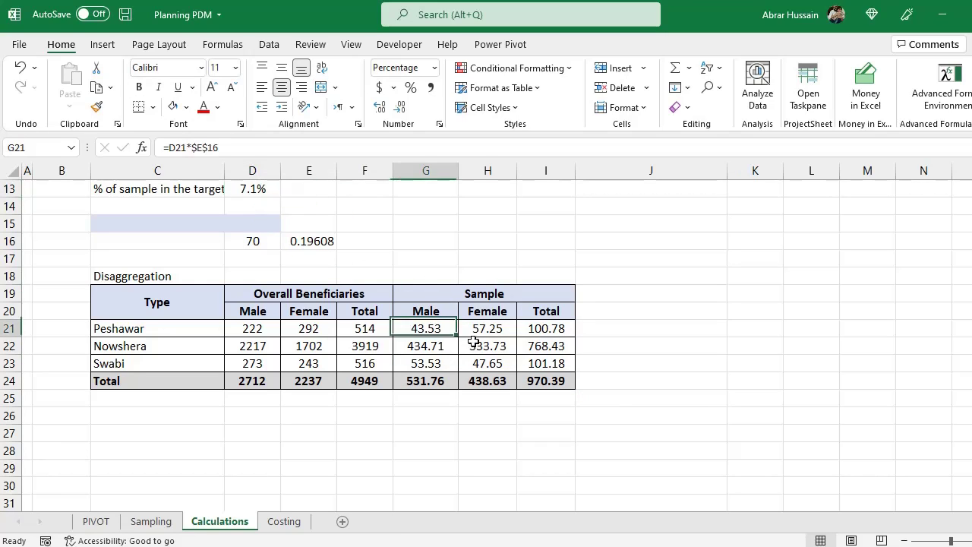
key("F2")
key("Escape")
type("=")
key("Left")
key("Left")
key("Left")
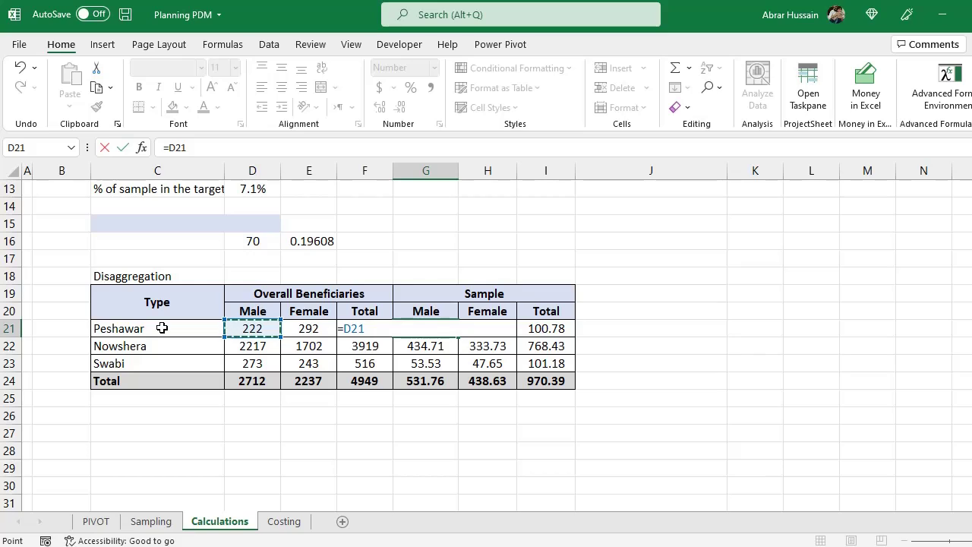
type("*")
left_click(253, 189)
scroll(260, 215, "up", 1)
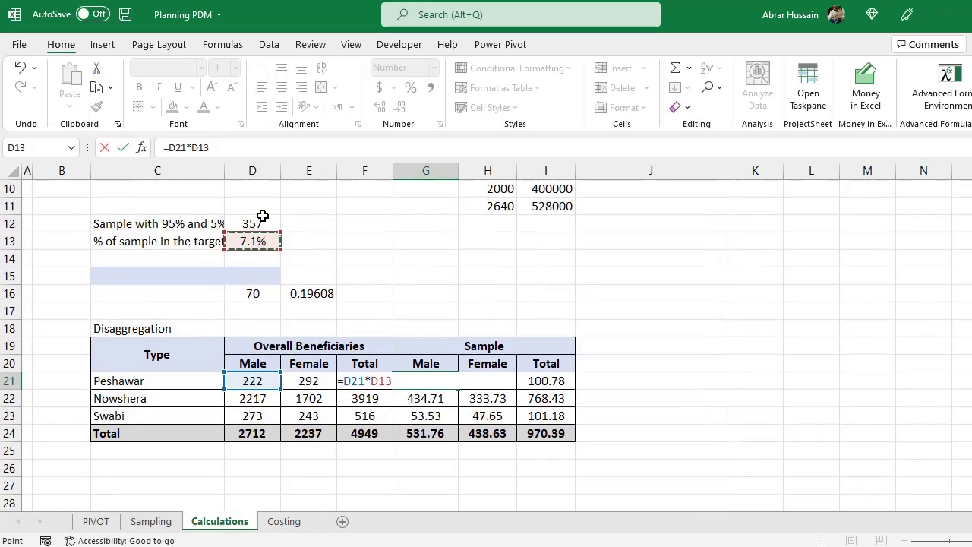
key("F4")
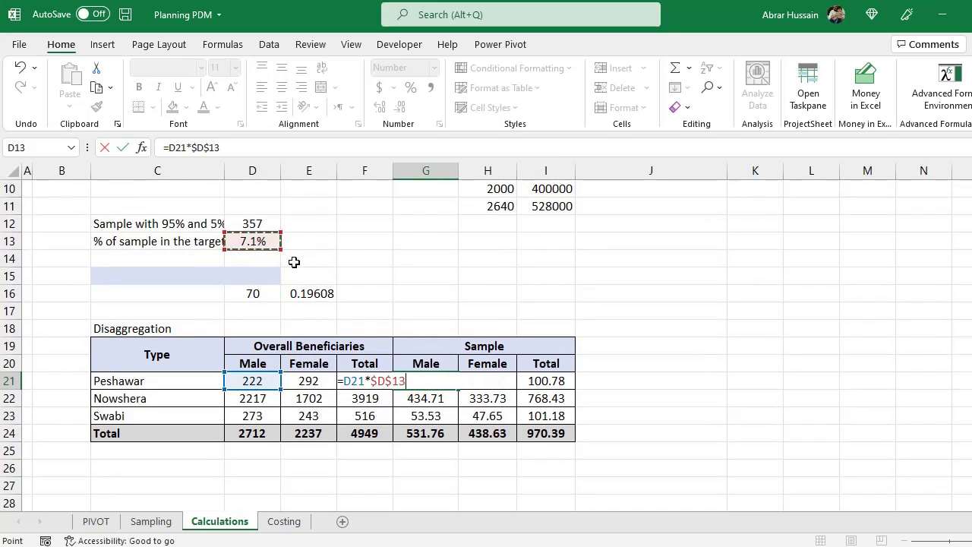
key("Return")
Copy the G21 formula to Peshawar's female and total sample cells, H21 and I21.
key("Up")
key("ctrl+c")
key("Right")
key("ctrl+v")
key("Right")
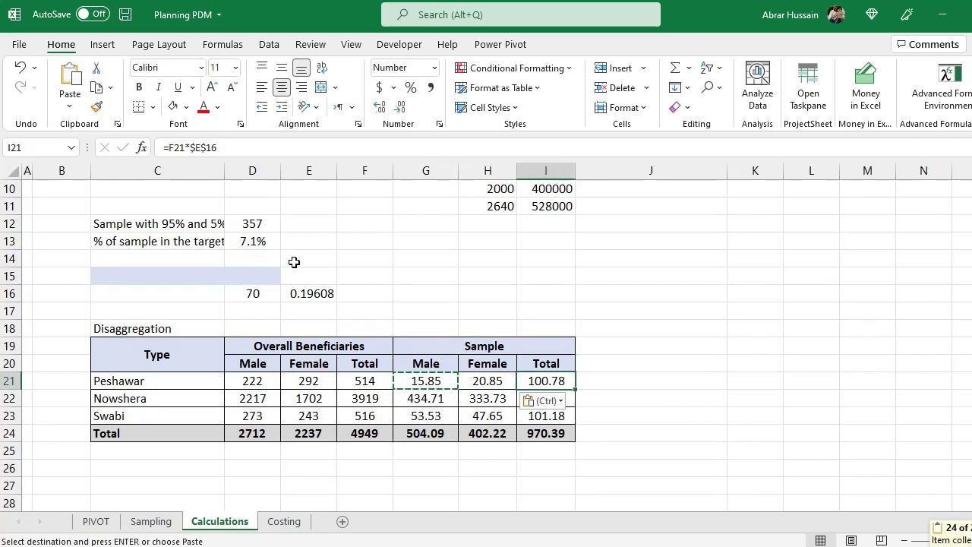
key("ctrl+v")
Copy Peshawar's sample formulas in G21:I21 to the Nowshera and Swabi rows.
key("shift+Left")
key("shift+Left")
key("ctrl+c")
key("Down")
key("ctrl+v")
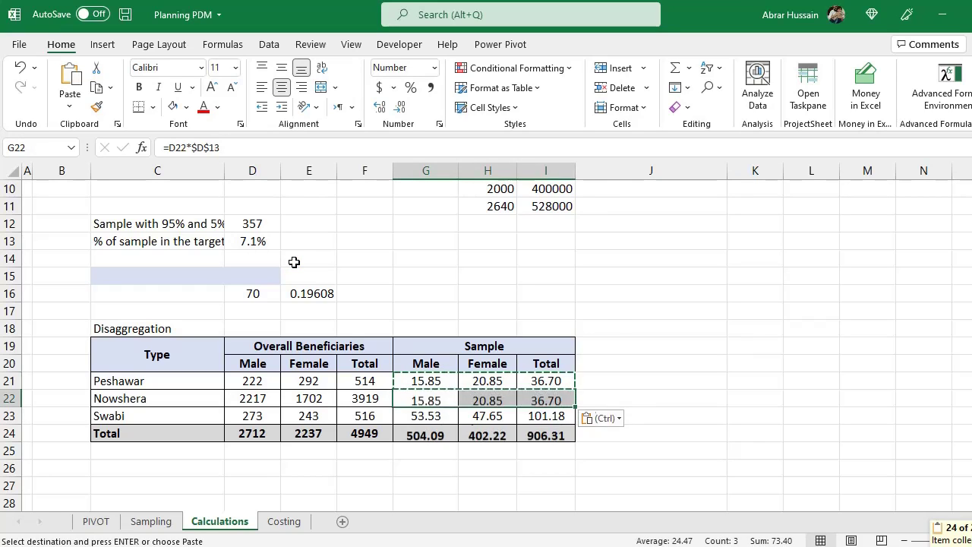
key("Down")
key("ctrl+v")
Sum the male, female and total sample columns over rows 21 to 23 in G24:I24.
key("Down")
key("alt+equal")
key("Tab")
key("alt+equal")
key("Tab")
key("alt+equal")
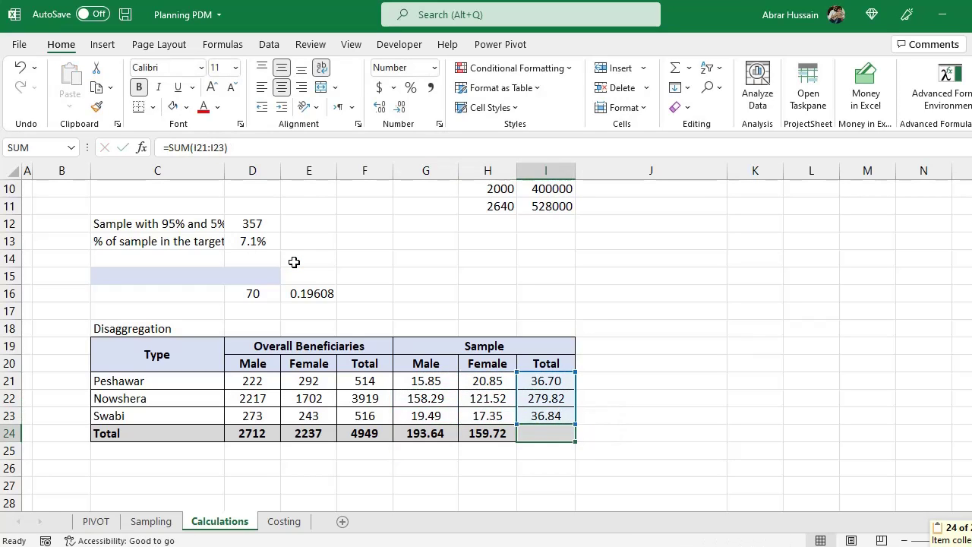
key("Return")
Set Peshawar's beneficiaries to 270 male and 295 female, and show the percentage in D13 with two decimal places.
key("Up")
key("Up")
key("Up")
key("Up")
key("F2")
key("ctrl+z")
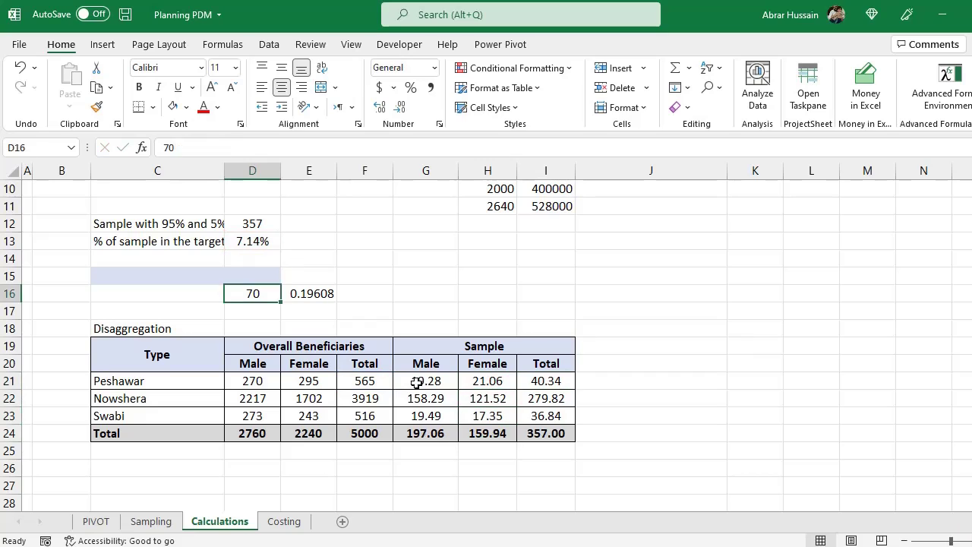
Compare the Disaggregation table's total sample in I24 with the sample size in D12 and review the male and female breakdown.
left_click_drag(417, 379, 535, 412)
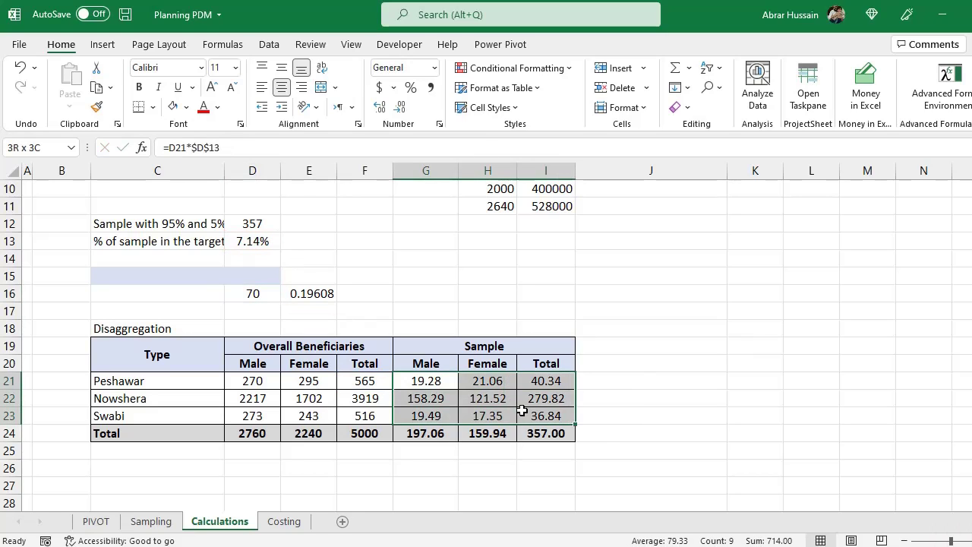
left_click(551, 436)
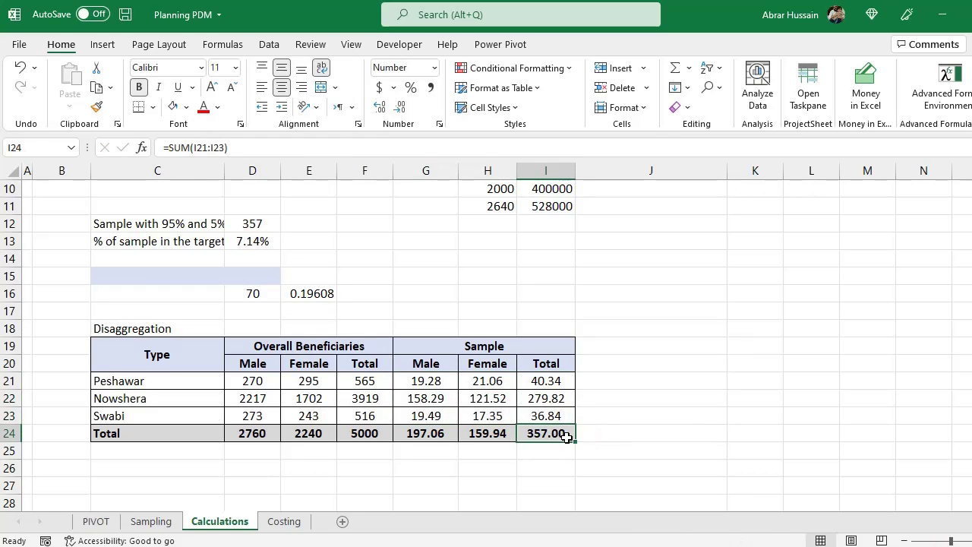
left_click(263, 225)
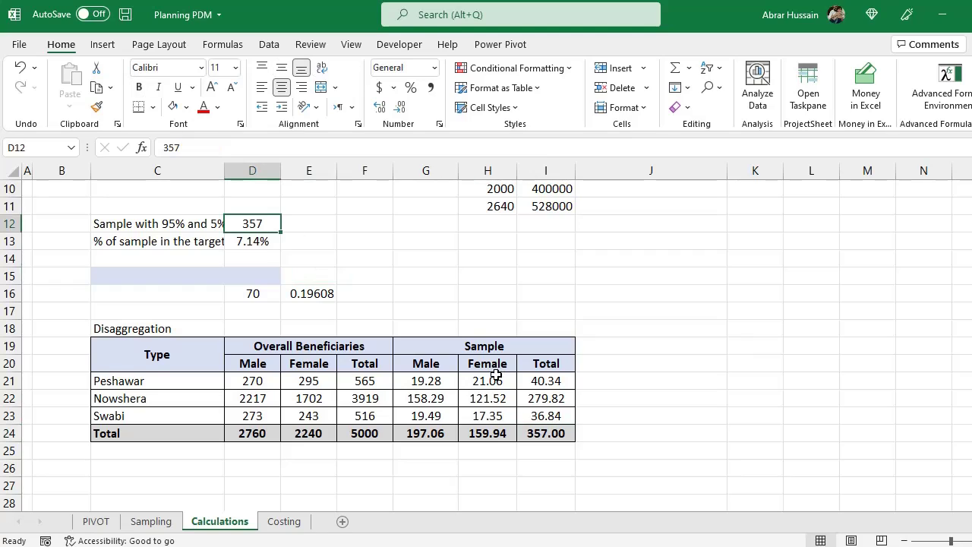
left_click(301, 344)
left_click(433, 351)
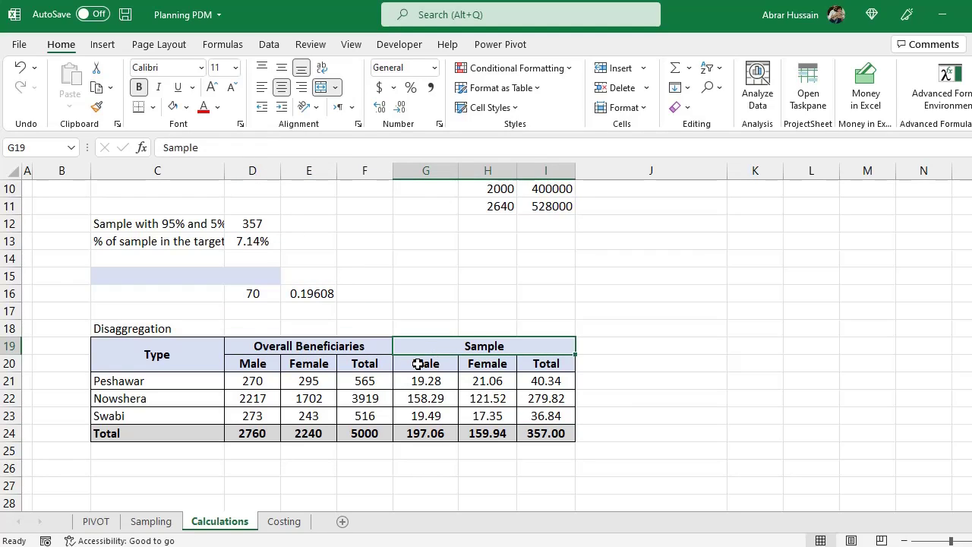
left_click_drag(418, 365, 546, 431)
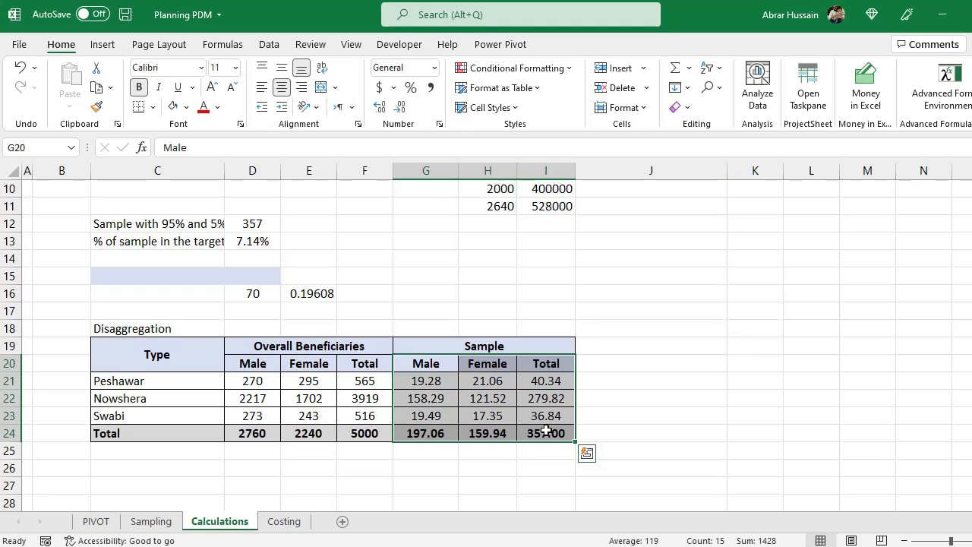
Examine the extent of the beneficiary records in the DB NO column of the Sampling sheet.
left_click(155, 522)
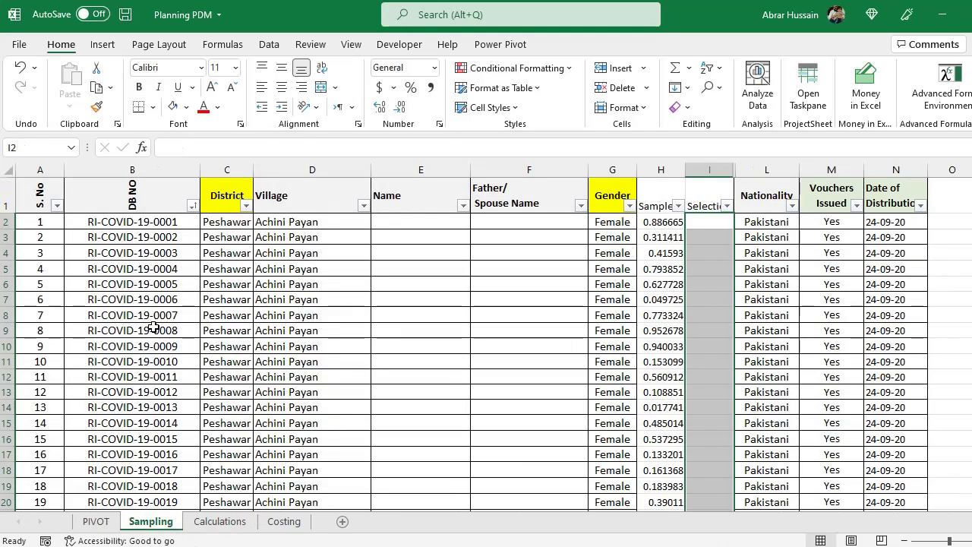
left_click(118, 221)
key("ctrl+shift+Down")
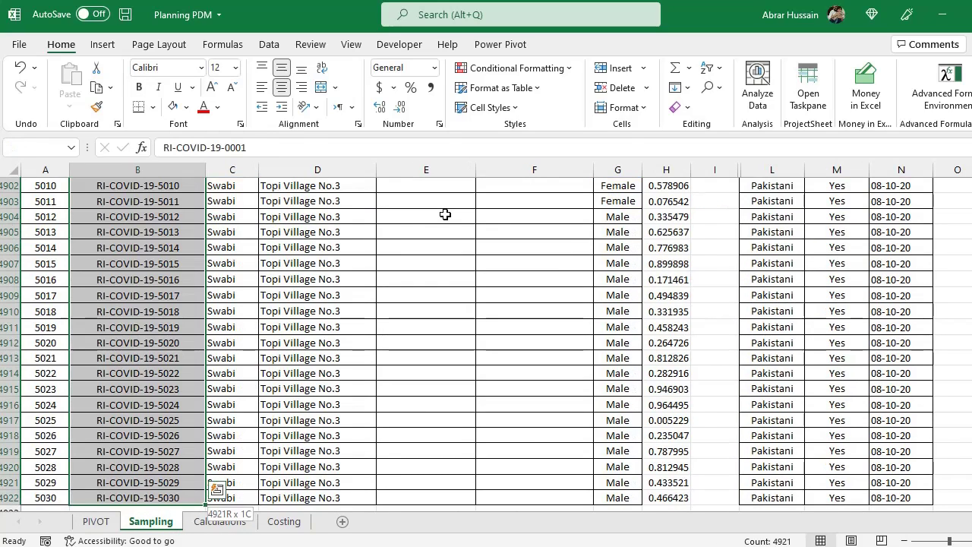
key("ctrl+shift+Up")
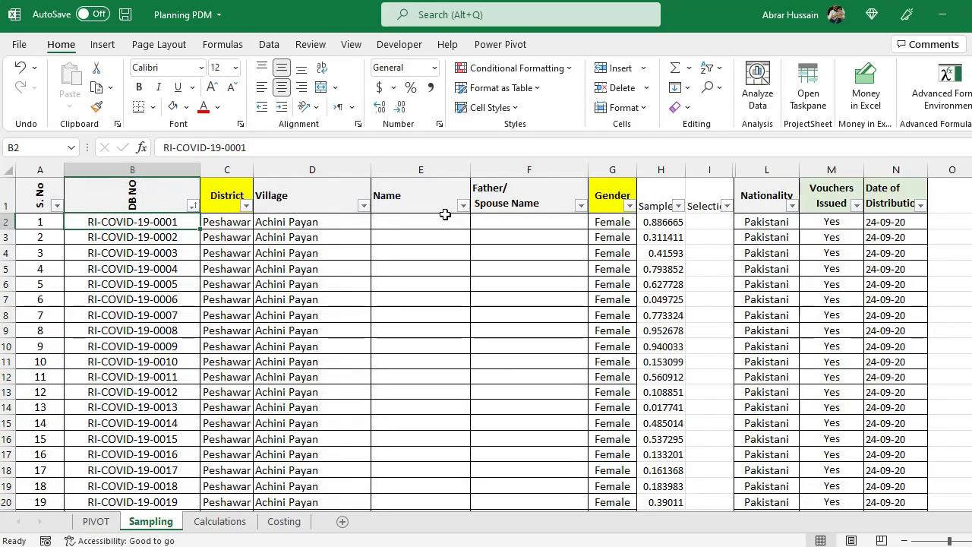
key("ctrl+shift+Down")
key("ctrl+shift+Up")
key("shift+Down")
Review the beneficiary list's headers from S. No to Gender and examine the entries down the Gender column.
key("Right")
key("Right")
key("Right")
key("Right")
key("Right")
key("Up")
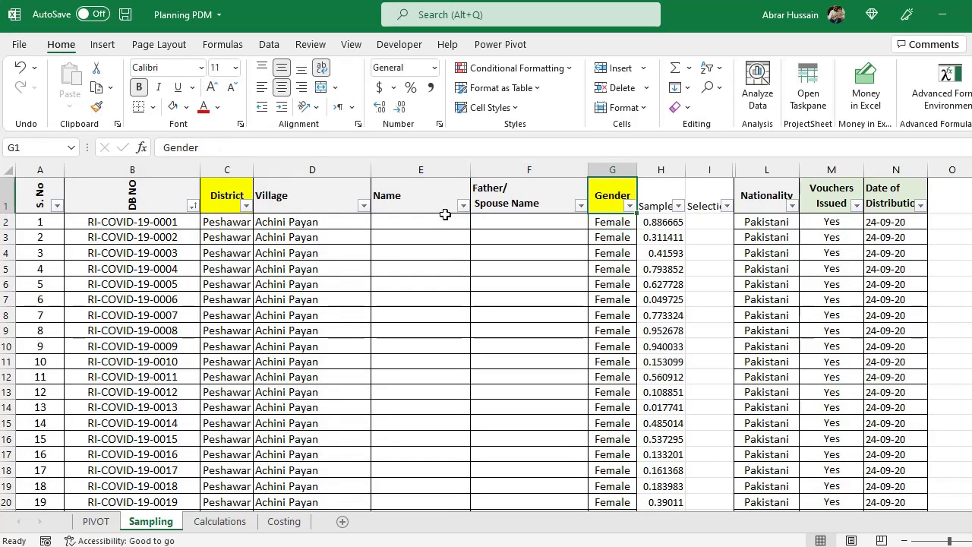
key("Left")
key("Left")
key("Left")
key("Left")
key("Left")
key("Left")
key("Right")
key("Right")
key("Right")
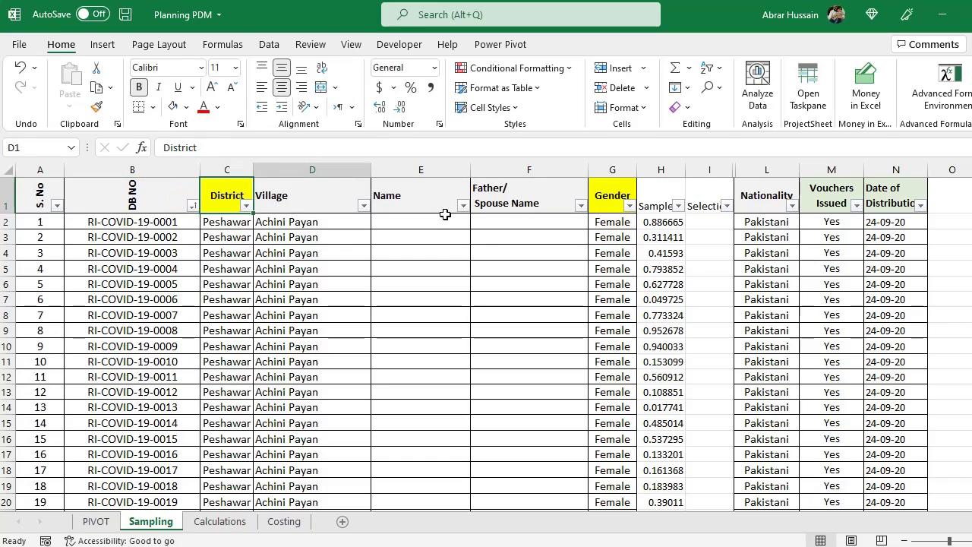
key("Right")
key("Right")
key("Right")
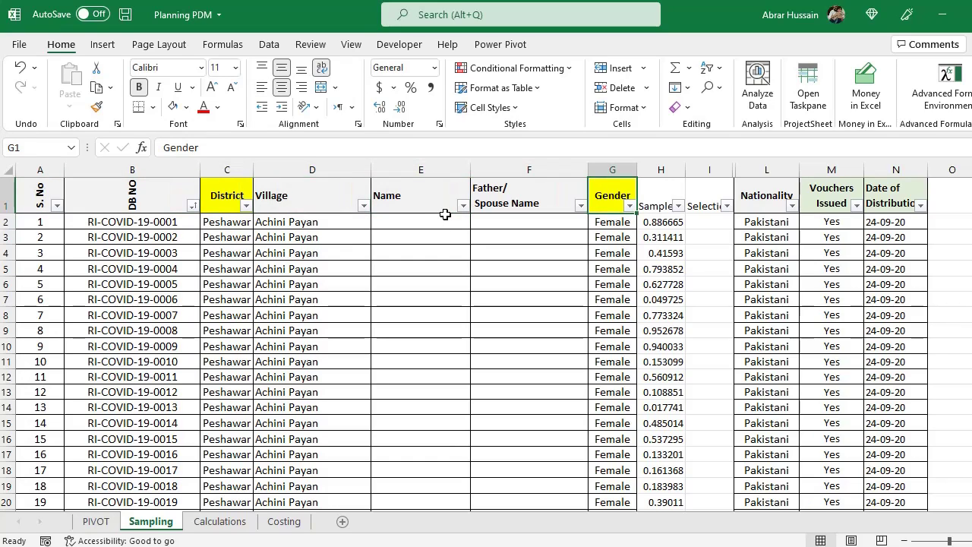
key("Down")
key("ctrl+shift+Down")
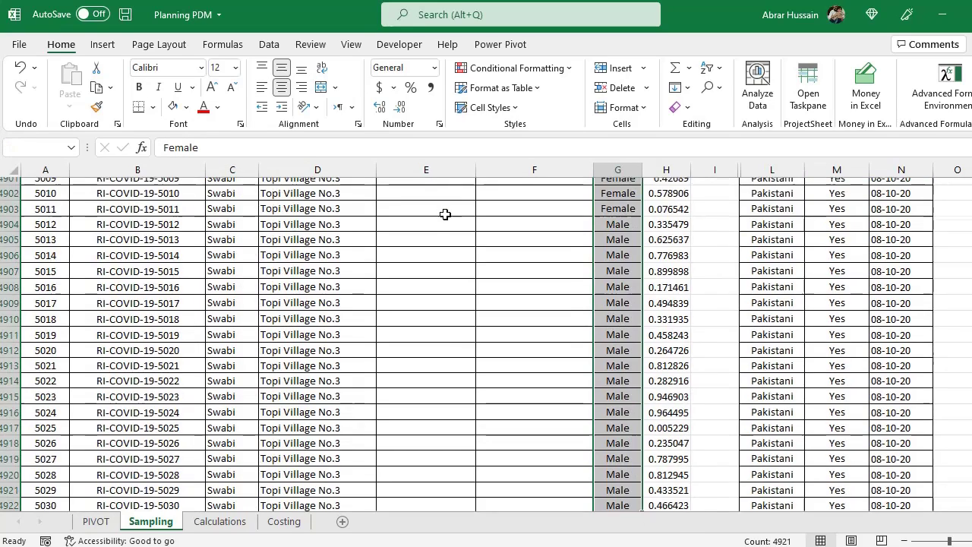
key("ctrl+Up")
key("Down")
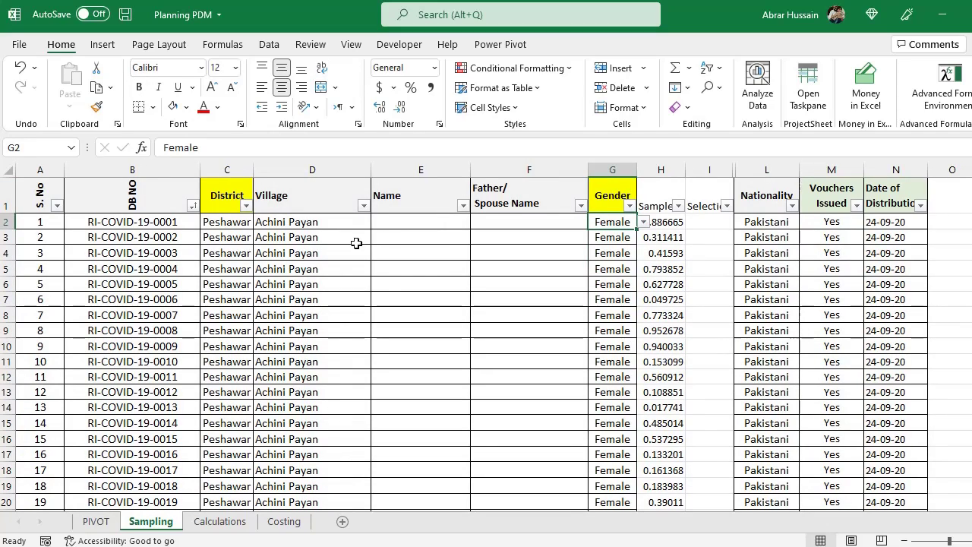
Check the total sample in I24 on the Calculations sheet, then review the Sample and District headers on the Sampling sheet.
left_click(220, 523)
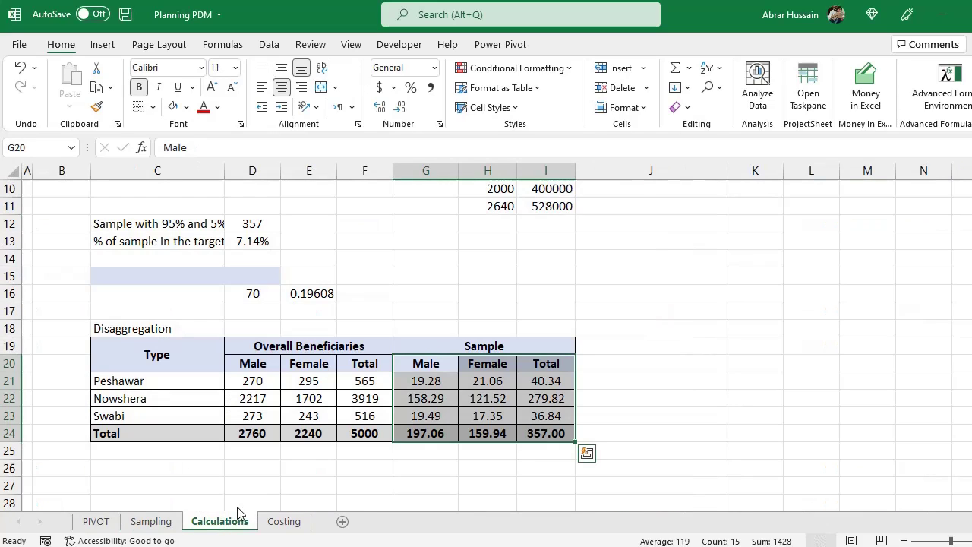
left_click(553, 436)
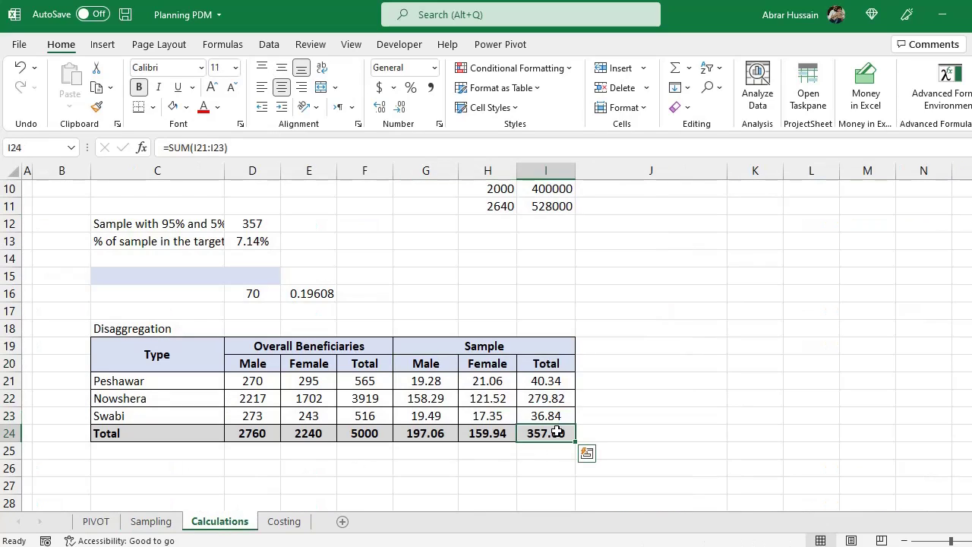
left_click(151, 522)
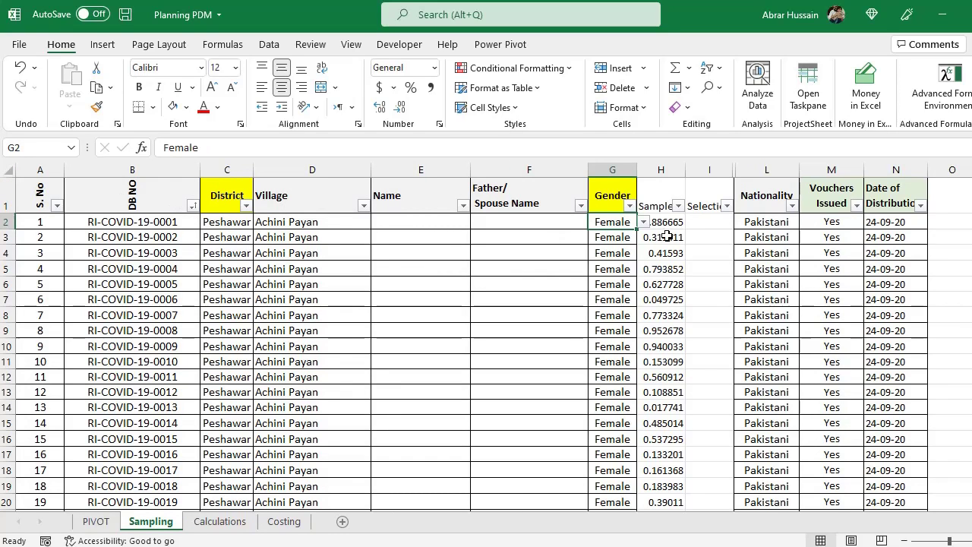
left_click(660, 196)
left_click(220, 196)
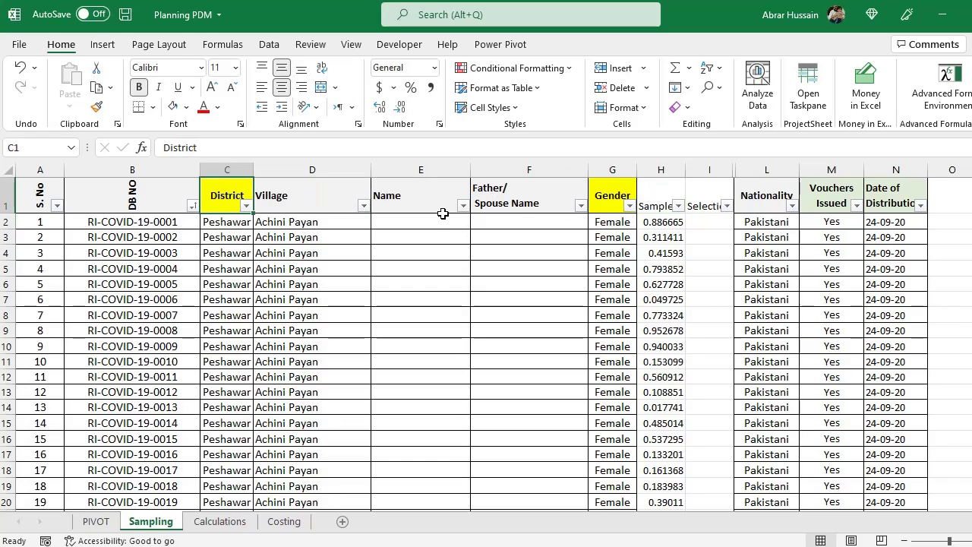
Review the Disaggregation table on the Calculations sheet, then the DB NO, District, Gender and Sample headers on the Sampling sheet.
left_click(618, 197)
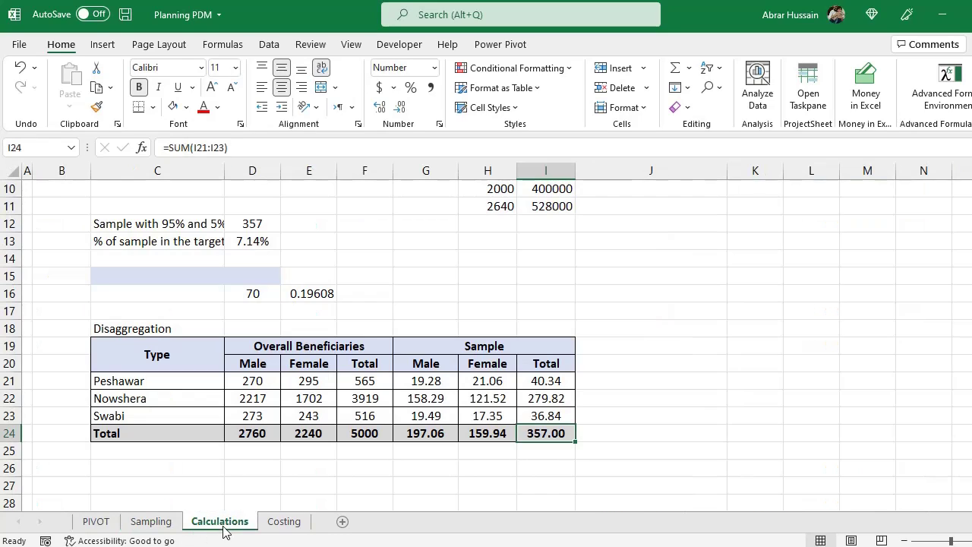
left_click(222, 523)
left_click_drag(169, 385, 254, 427)
left_click_drag(274, 358, 566, 434)
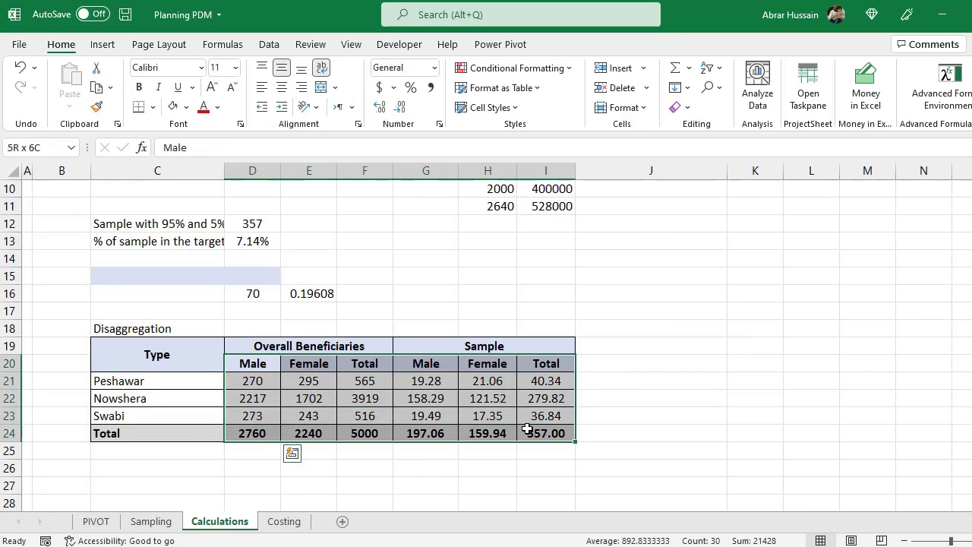
left_click(168, 521)
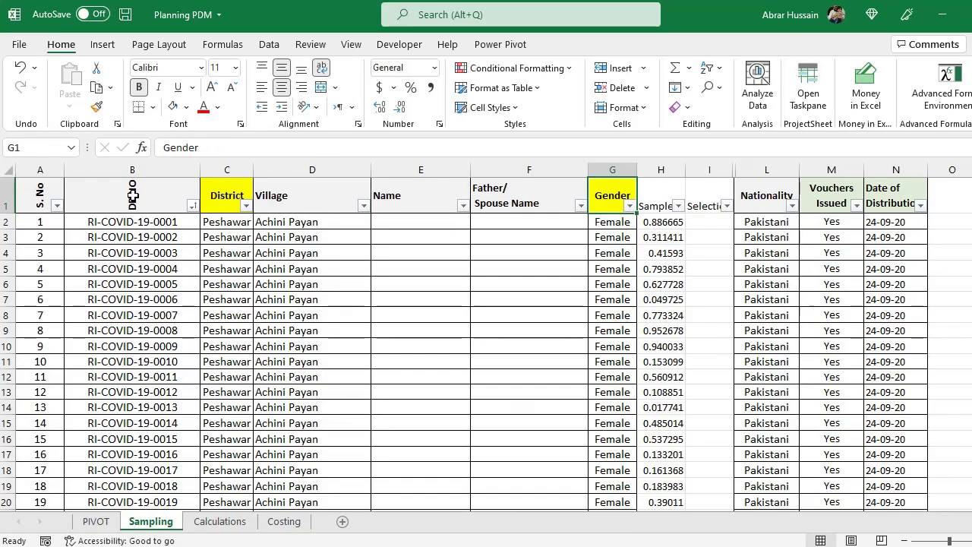
left_click(133, 196)
left_click(675, 196)
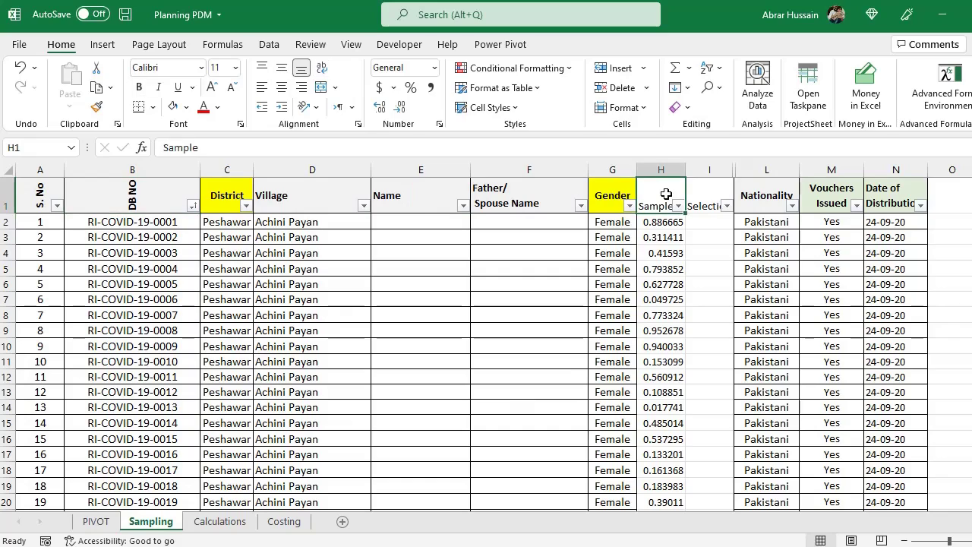
left_click(230, 196)
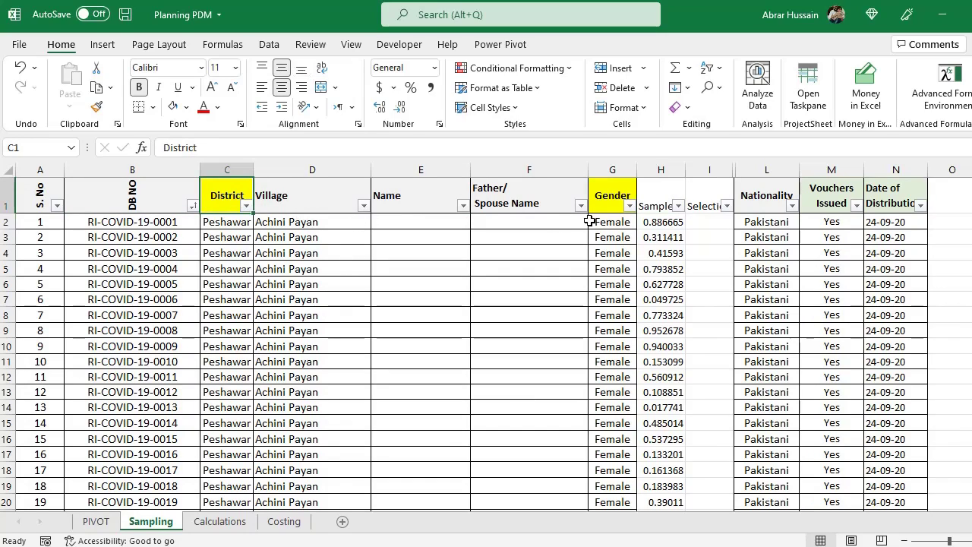
left_click(615, 193)
Clear the existing random numbers below the Sample header in column H, keeping the header.
left_click(656, 197)
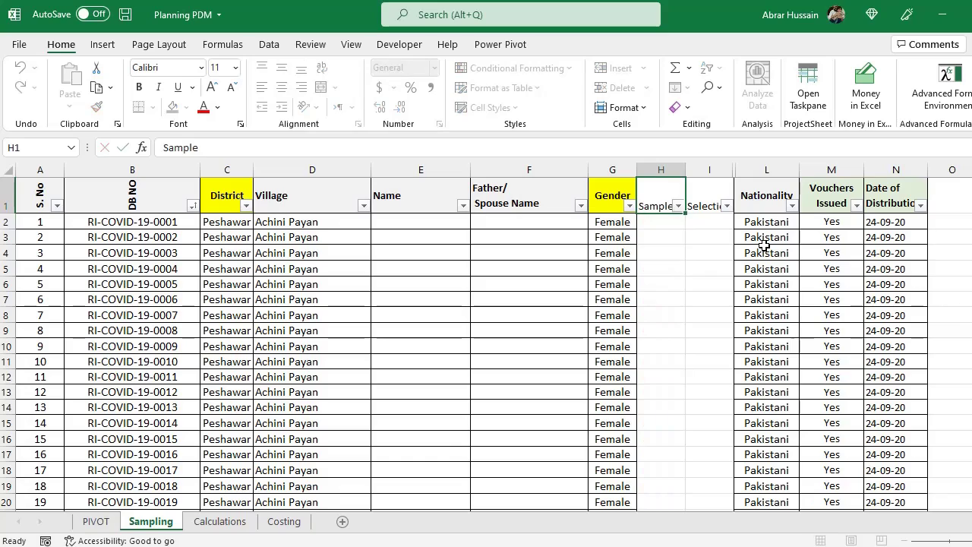
key("Return")
key("Escape")
key("Up")
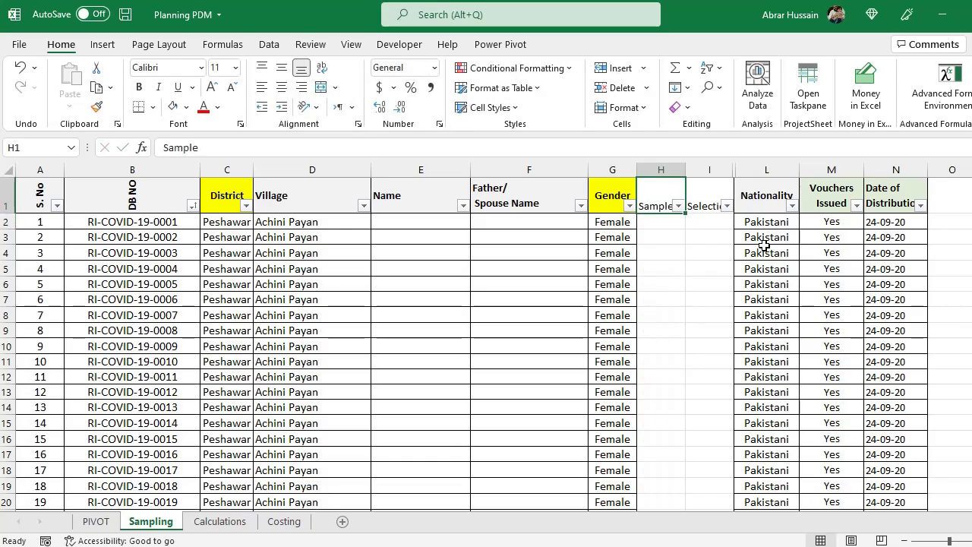
key("Down")
left_click(666, 167)
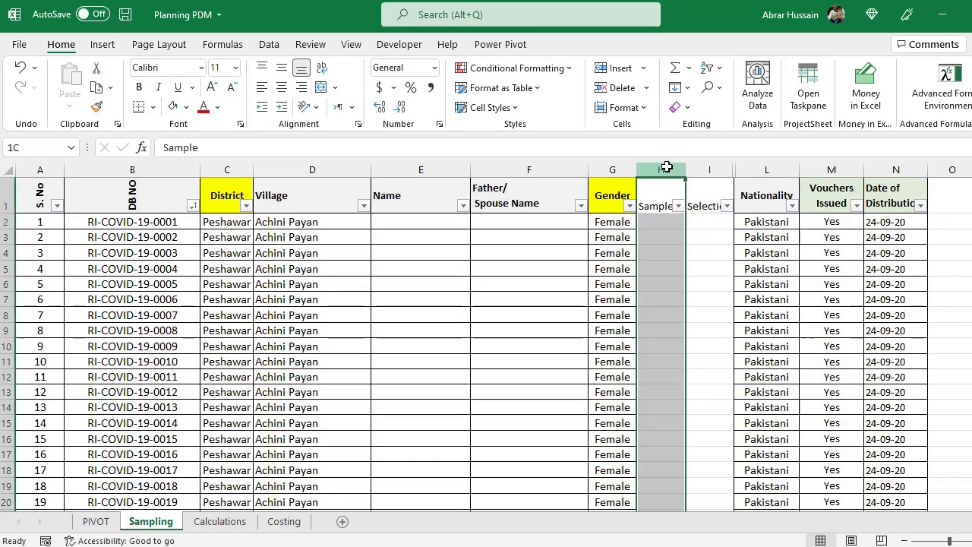
Enter the formula =RAND() in cell H2, the first record's cell in the Sample column.
left_click(613, 190)
left_click(195, 211)
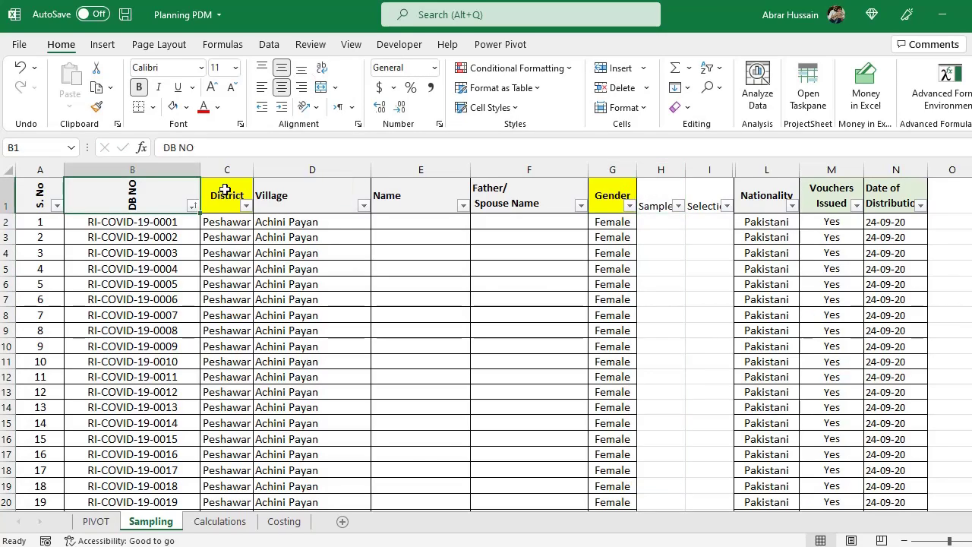
left_click(228, 201)
left_click(650, 221)
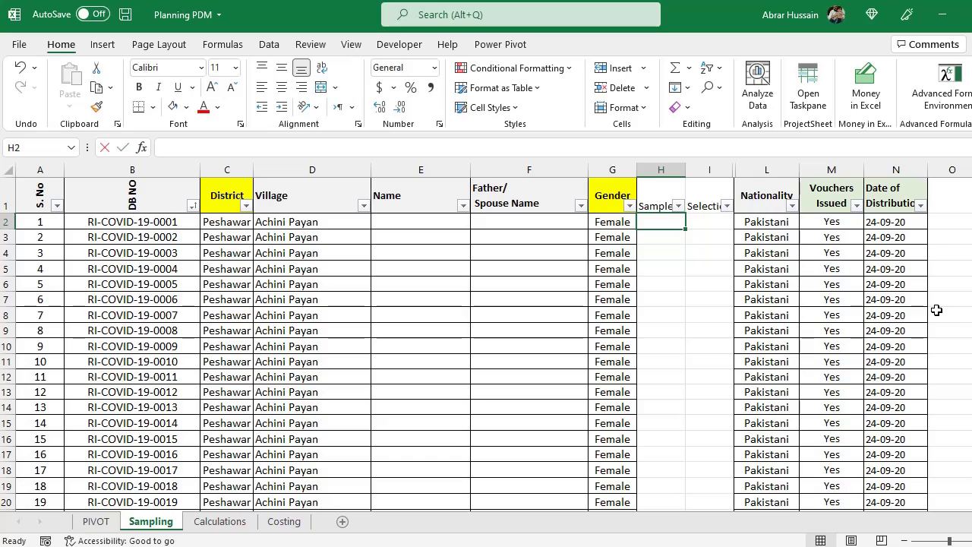
type("=")
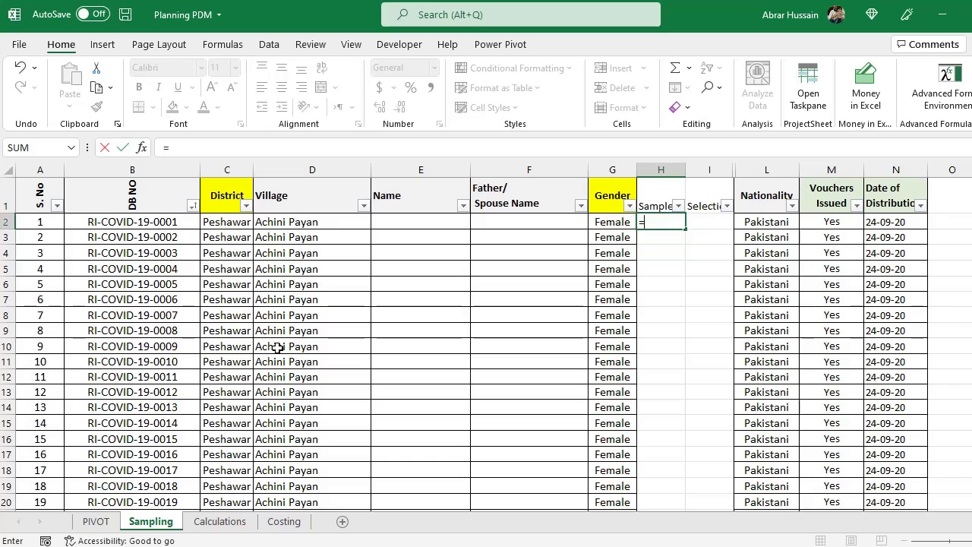
type("RAN")
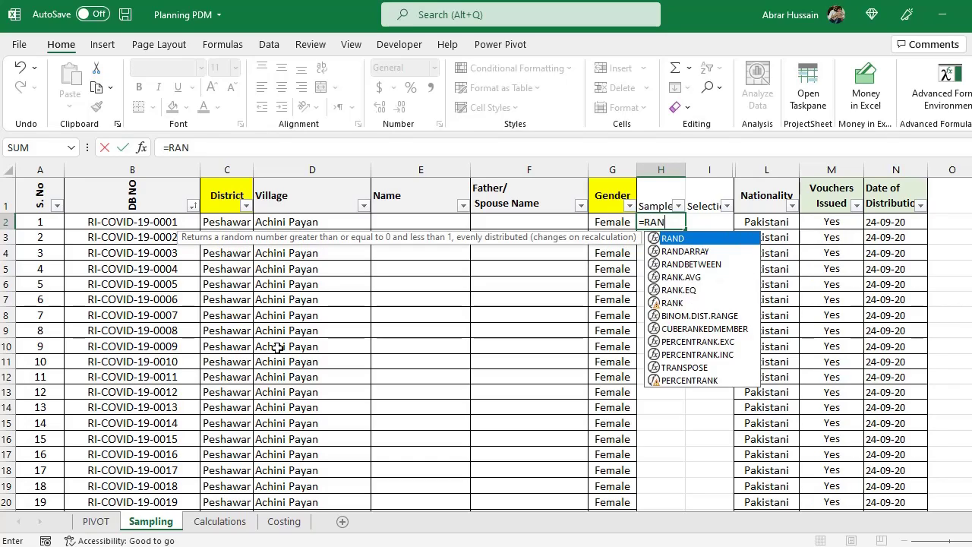
type("D(")
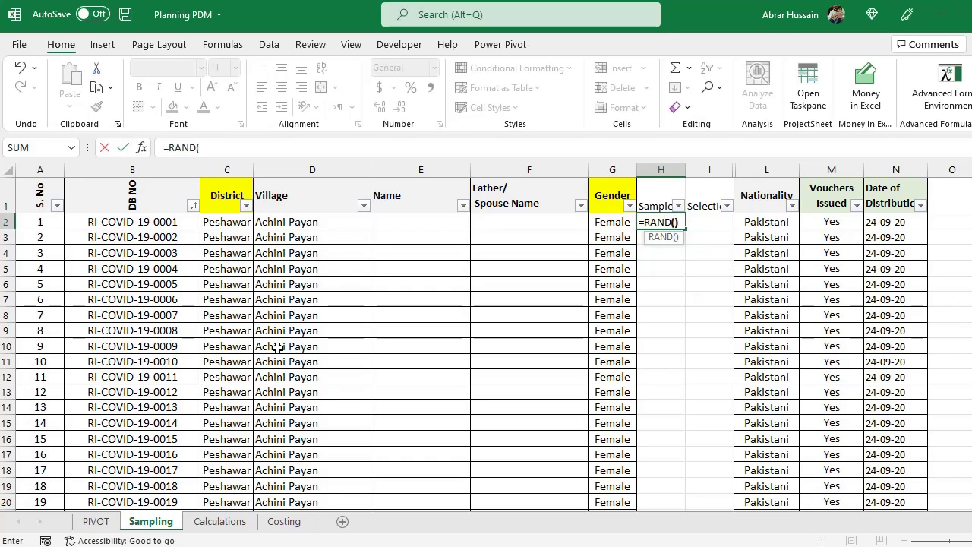
type(")")
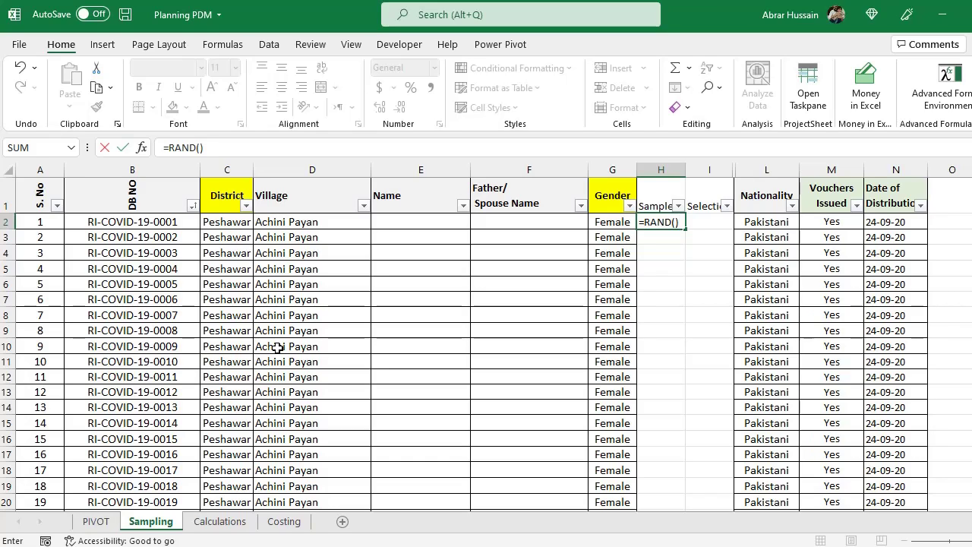
key("Return")
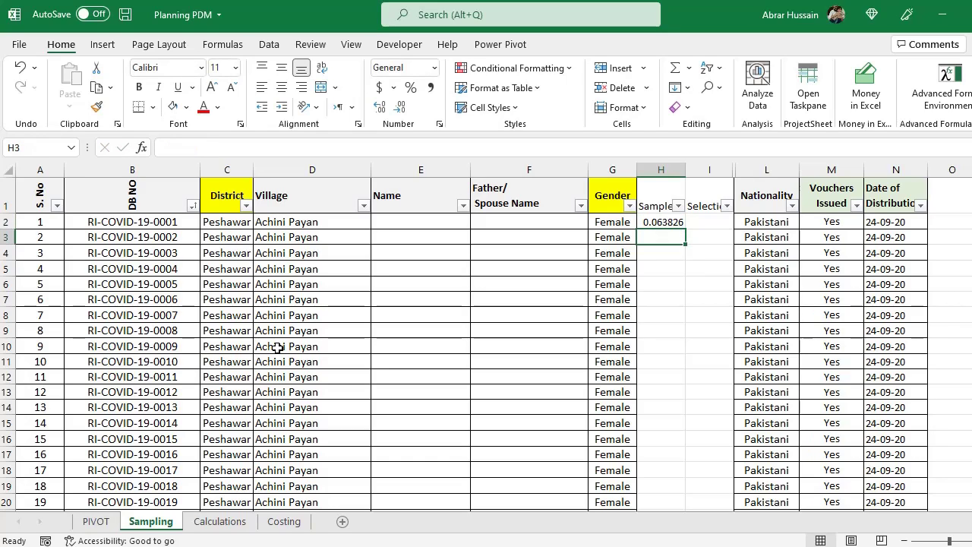
Copy the RAND formula from H2 down the Sample column to the last beneficiary record.
key("Up")
key("ctrl+c")
key("Left")
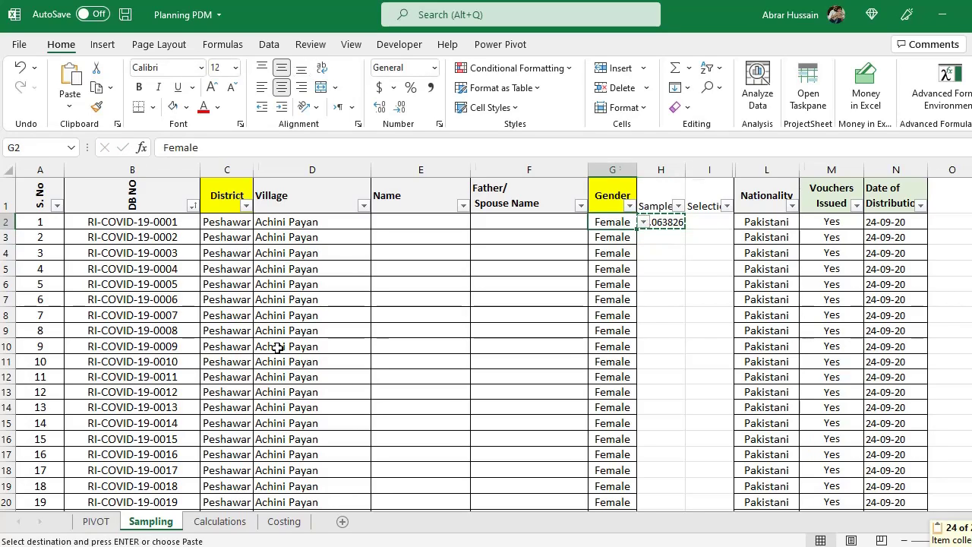
key("ctrl+Down")
key("Right")
key("ctrl+shift+Up")
key("shift+Down")
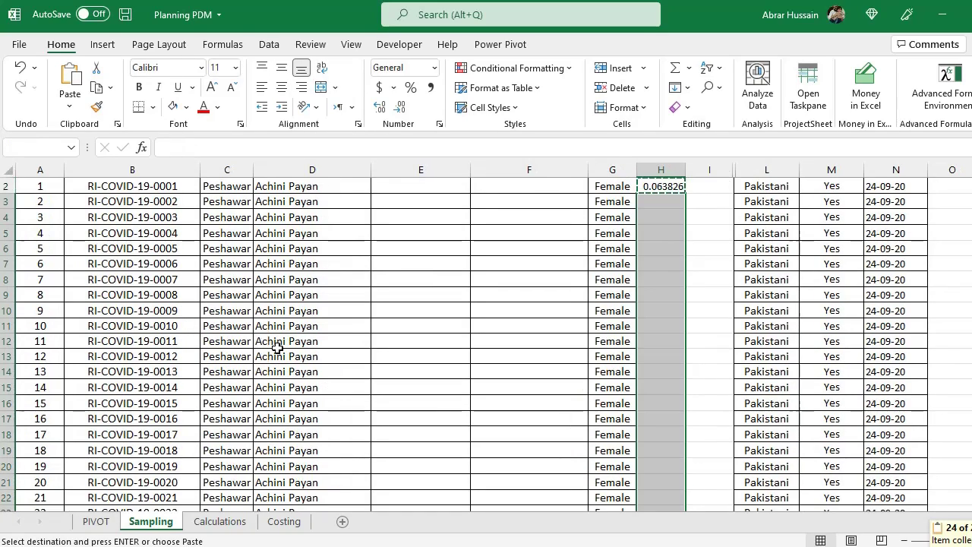
key("ctrl+v")
key("ctrl+Up")
Examine the RAND formulas and their random numbers in the first few rows of the Sample column.
key("Down")
key("Down")
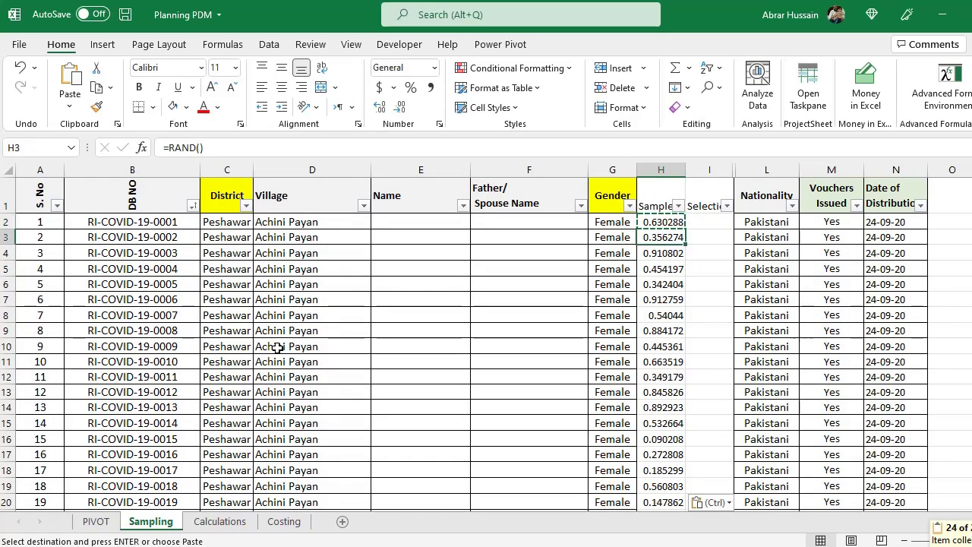
key("Up")
key("Down")
key("Down")
key("Down")
key("Down")
key("Up")
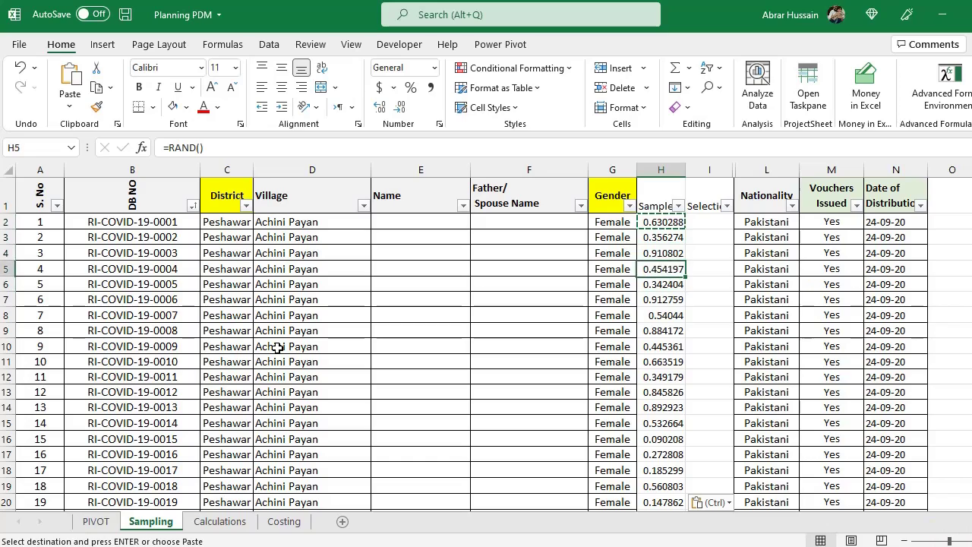
key("Up")
key("Up")
key("Up")
key("Up")
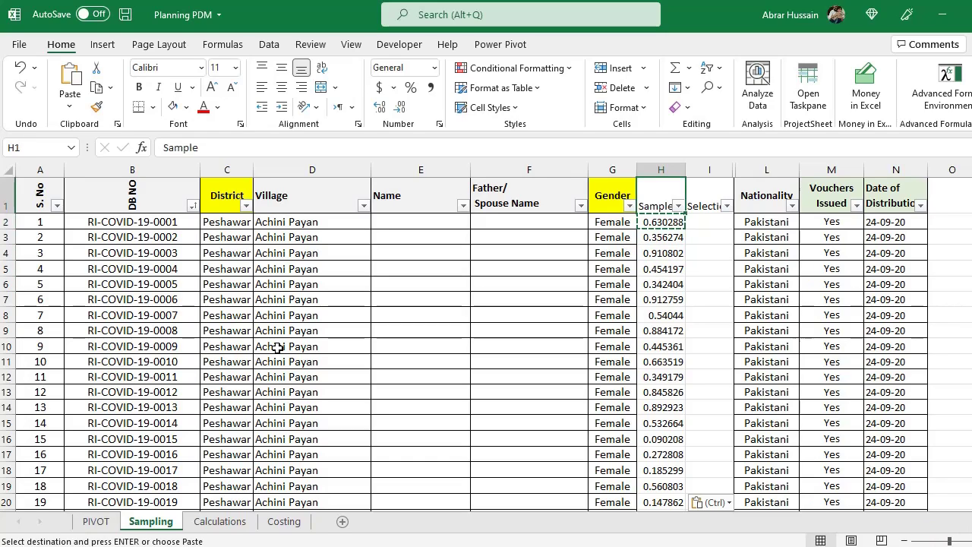
Convert the Sample column's RAND formulas from H2 down into fixed numbers by copying them and pasting only the values in place.
key("Down")
key("ctrl+shift+Down")
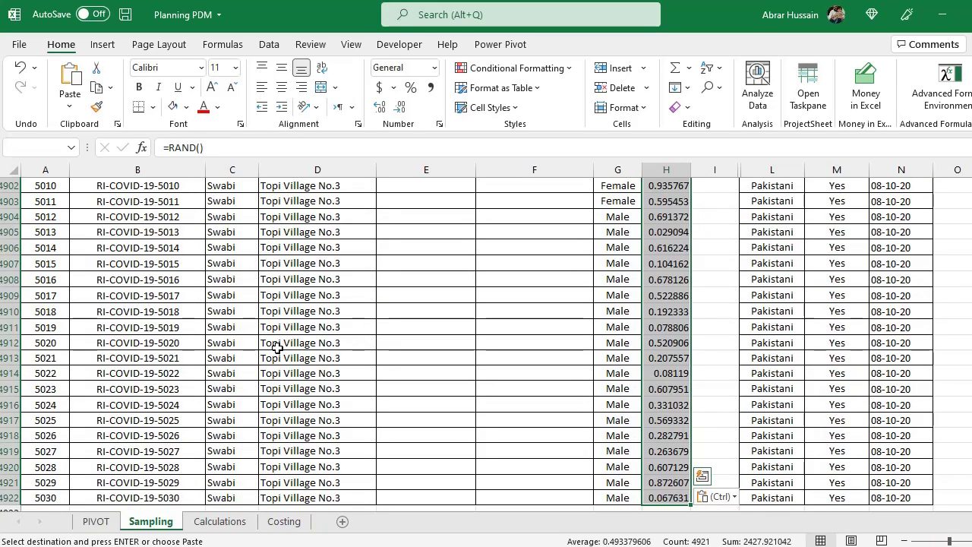
key("ctrl+c")
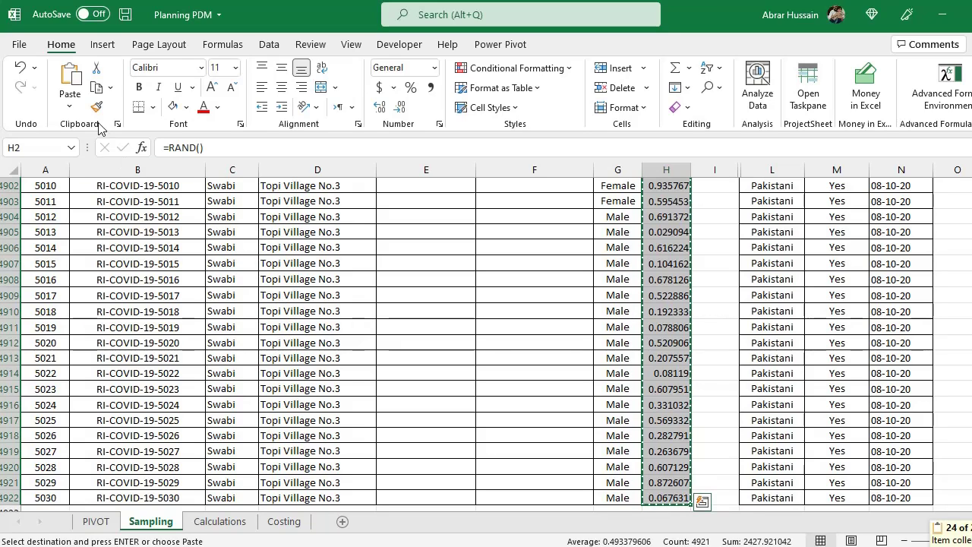
left_click(70, 110)
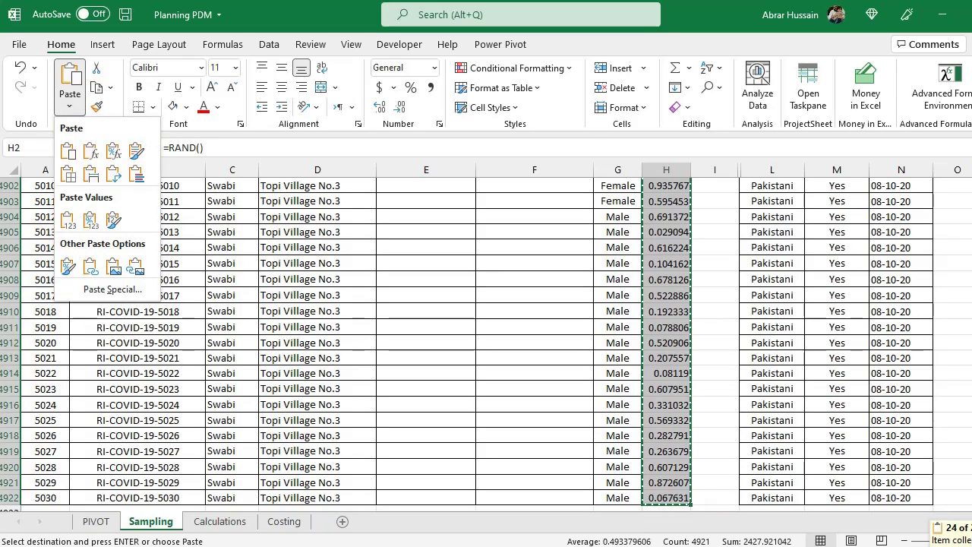
scroll(486, 342, "up", 20)
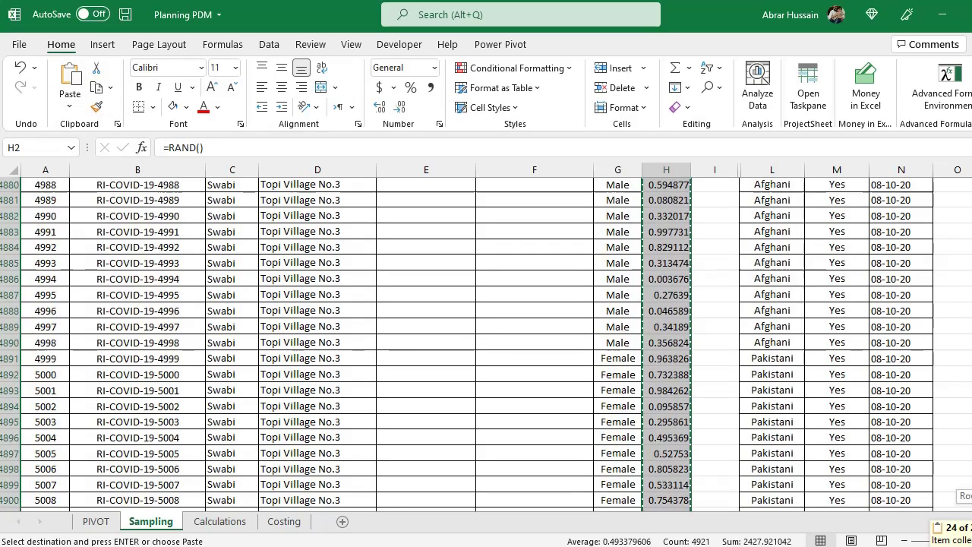
scroll(486, 342, "up", 20)
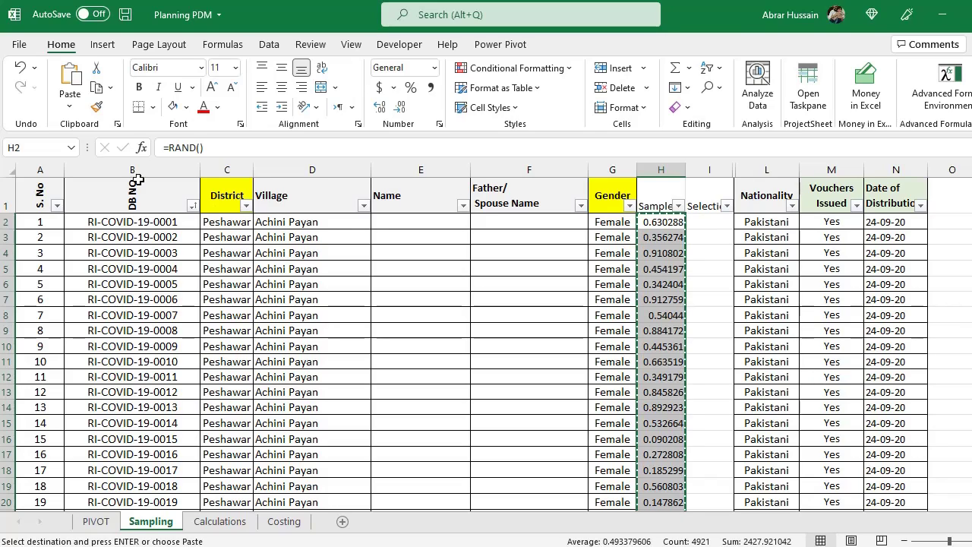
left_click(70, 103)
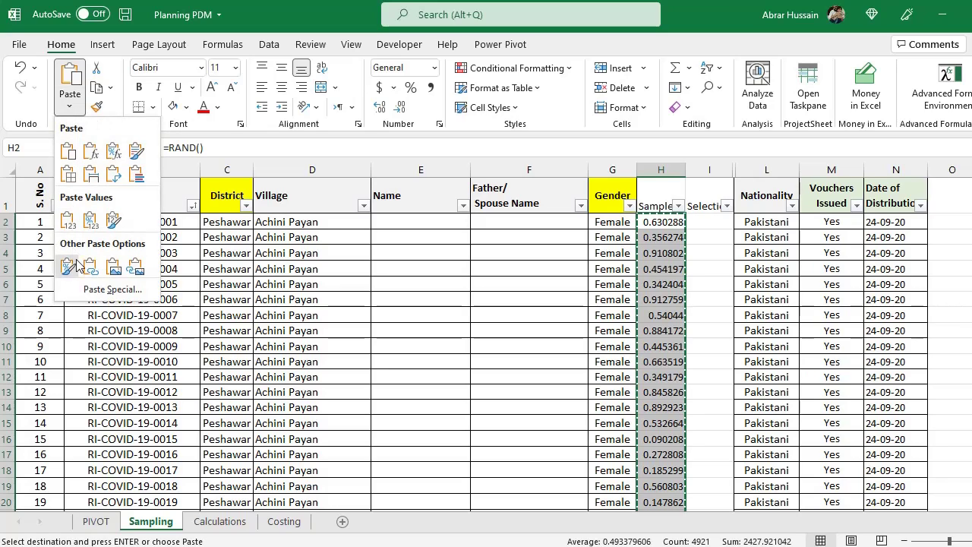
left_click(110, 289)
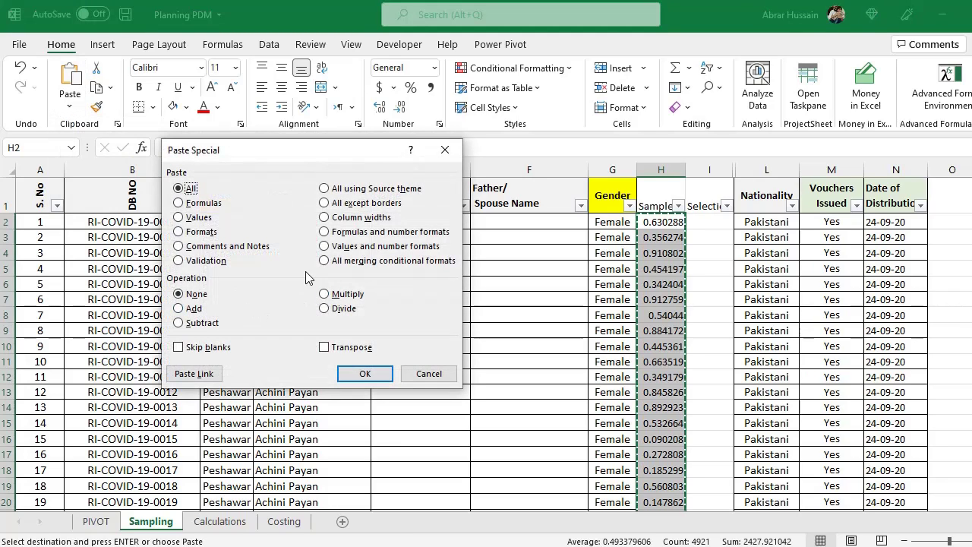
left_click(191, 217)
left_click(354, 373)
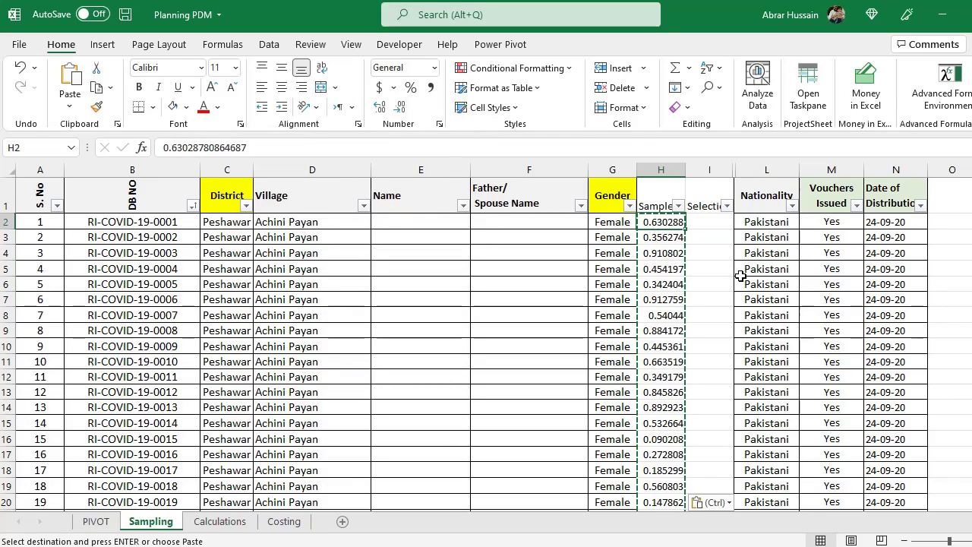
Sort the beneficiary list by the Sample column from largest to smallest, expanding the selection to include the adjacent data.
key("ctrl+shift+Down")
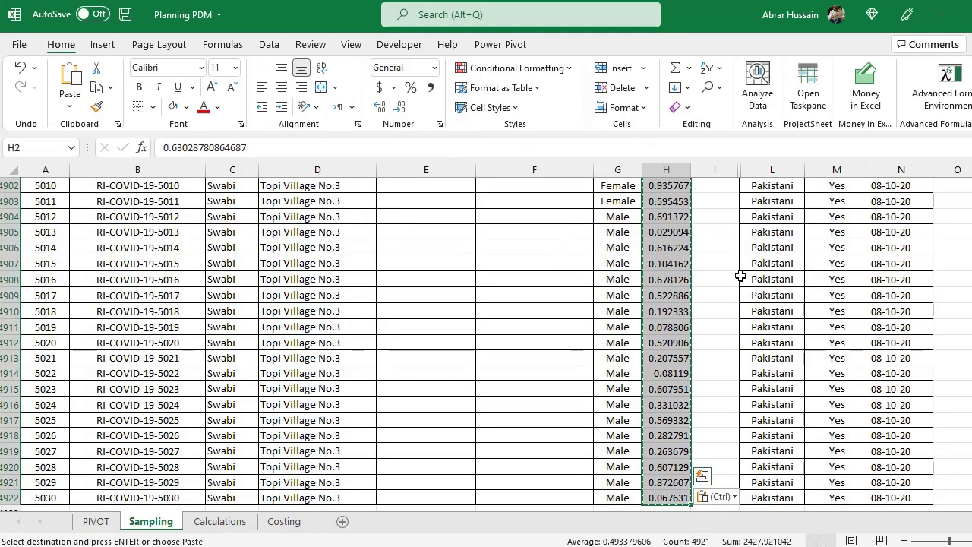
scroll(486, 342, "up", 10)
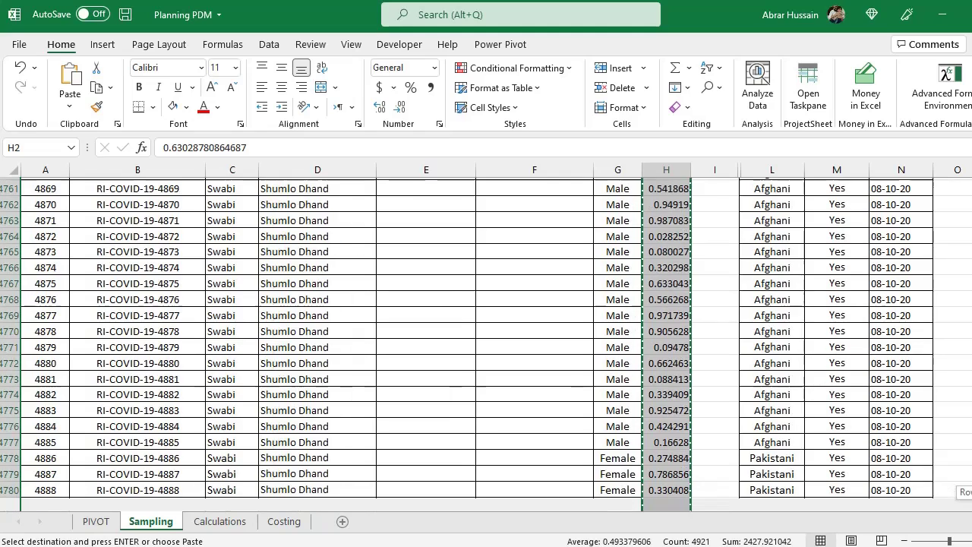
key("ctrl+BackSpace")
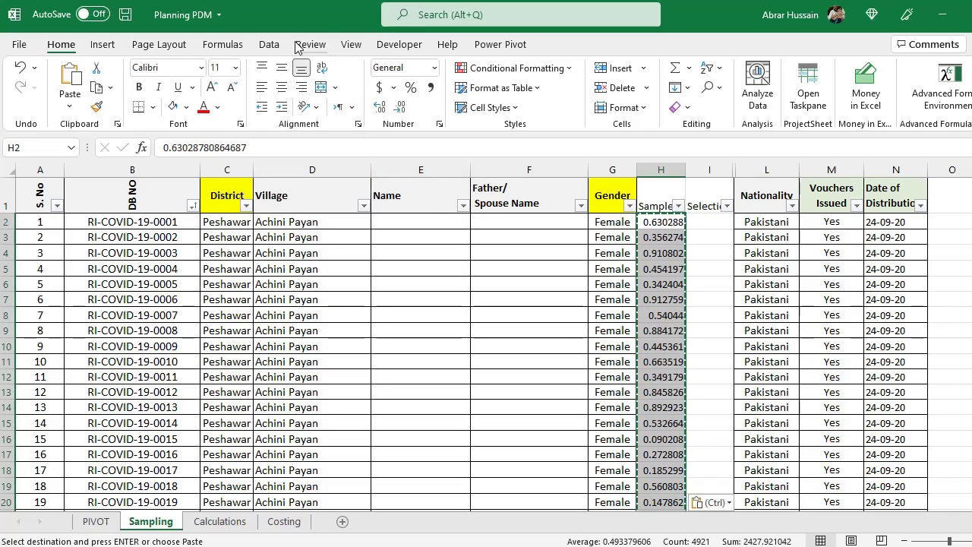
left_click(267, 45)
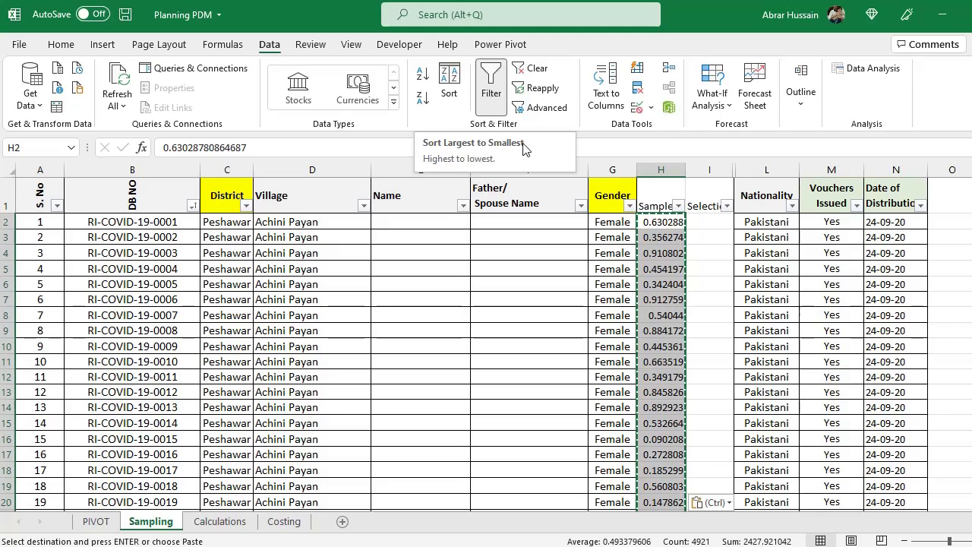
left_click(423, 97)
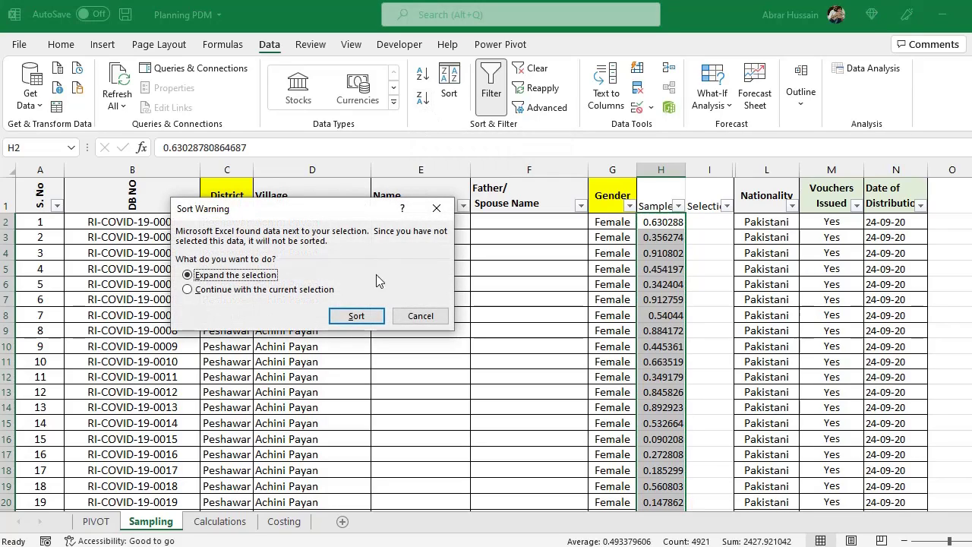
left_click(354, 315)
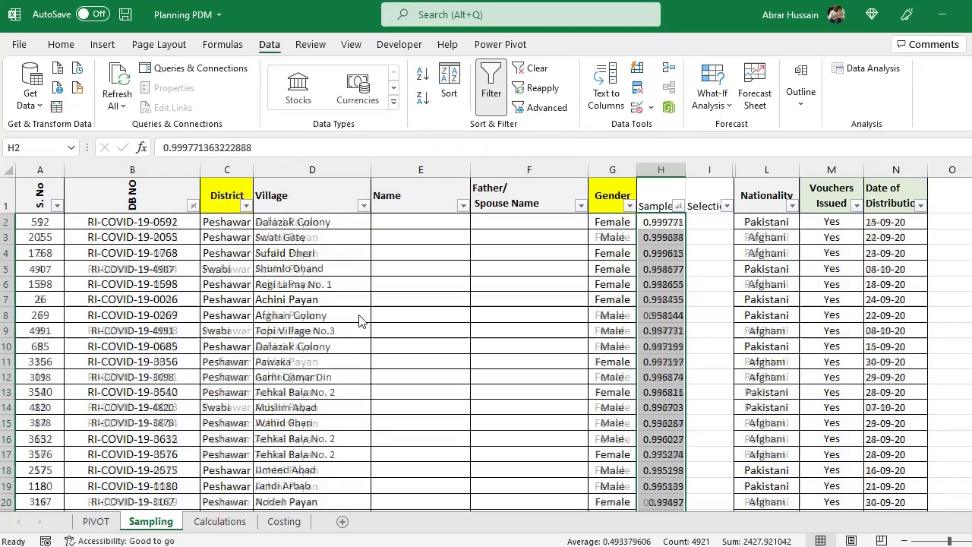
left_click(643, 222)
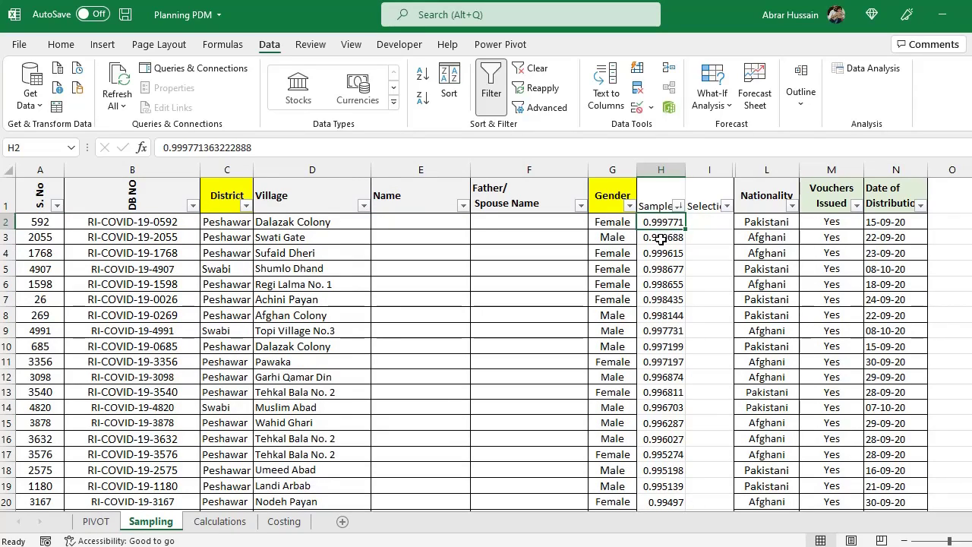
left_click(709, 223)
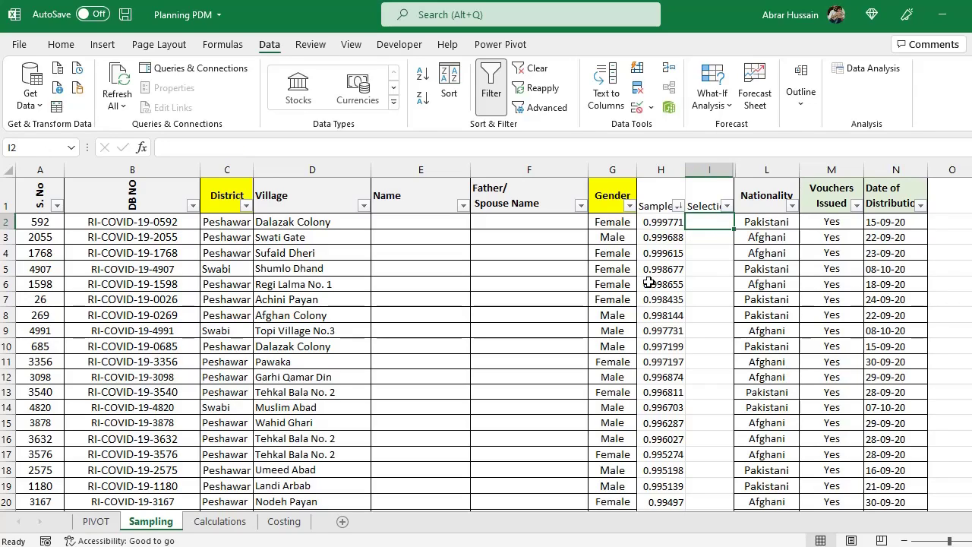
type("=0")
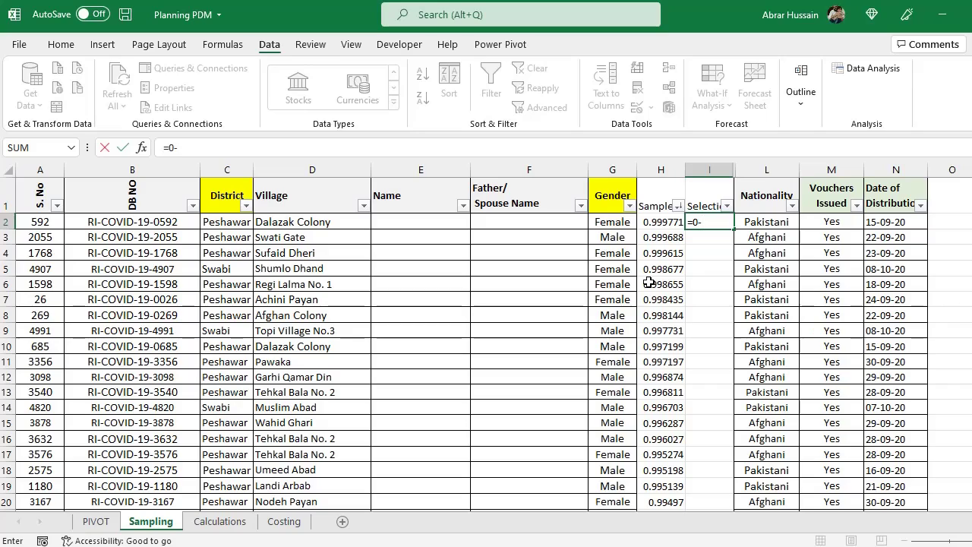
type("-0.9999")
key("Escape")
key("Left")
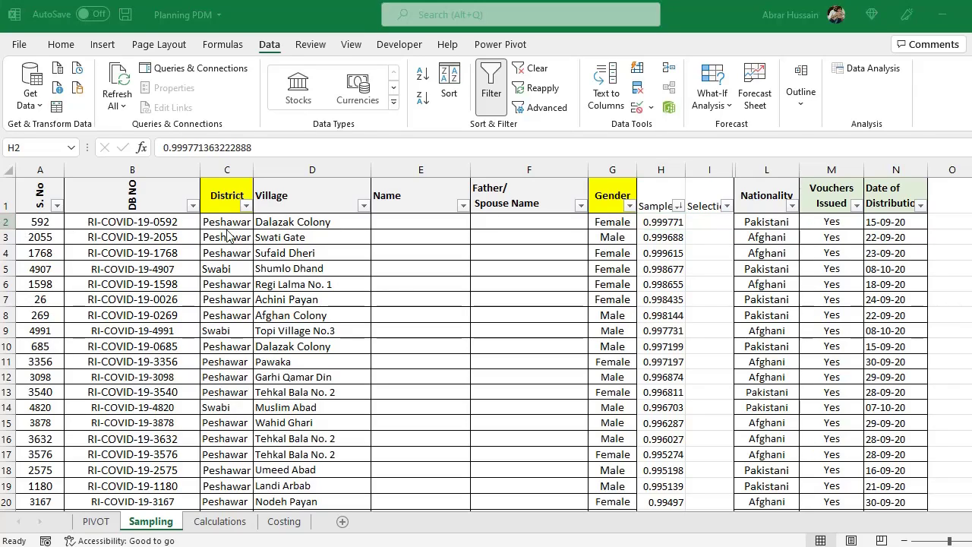
Check the required sample size in D12 on the Calculations sheet, and return to the Sampling sheet.
left_click(659, 225)
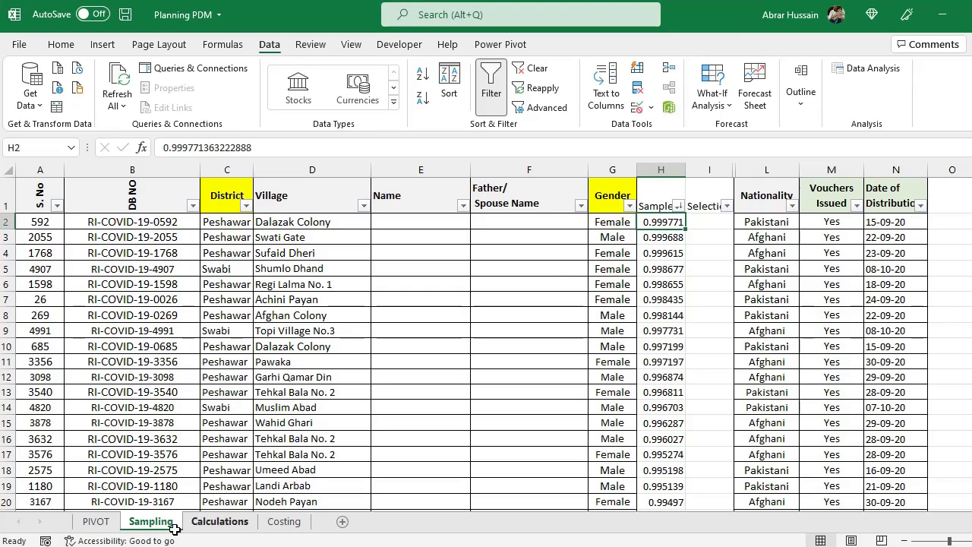
left_click(219, 521)
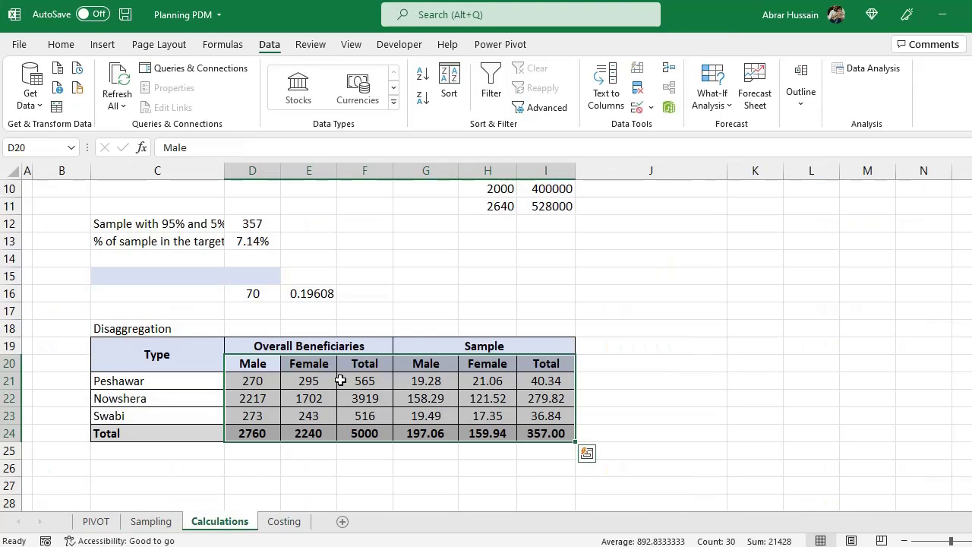
left_click(251, 221)
left_click(151, 521)
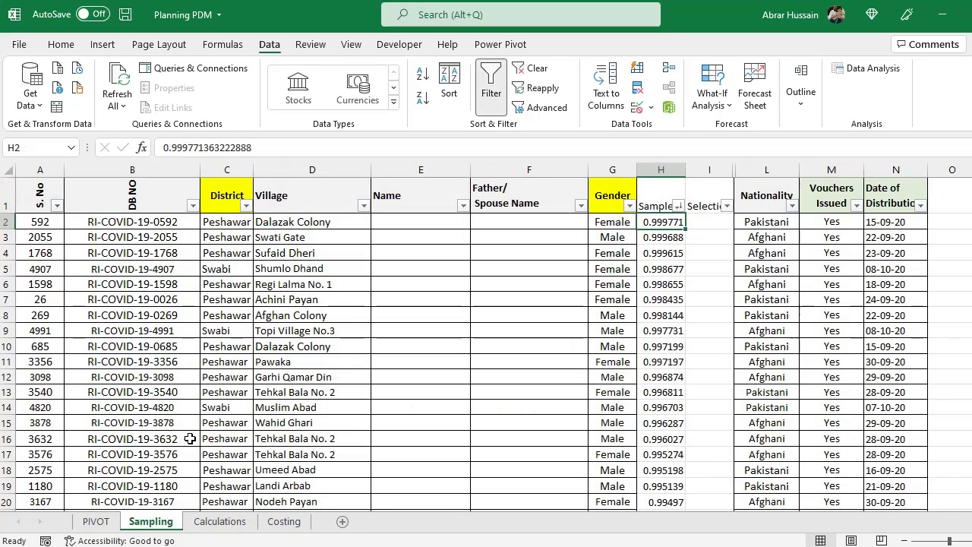
Mark the first beneficiary as selected by entering Yes in I2 of the Selection column, and copy that cell.
left_click(707, 217)
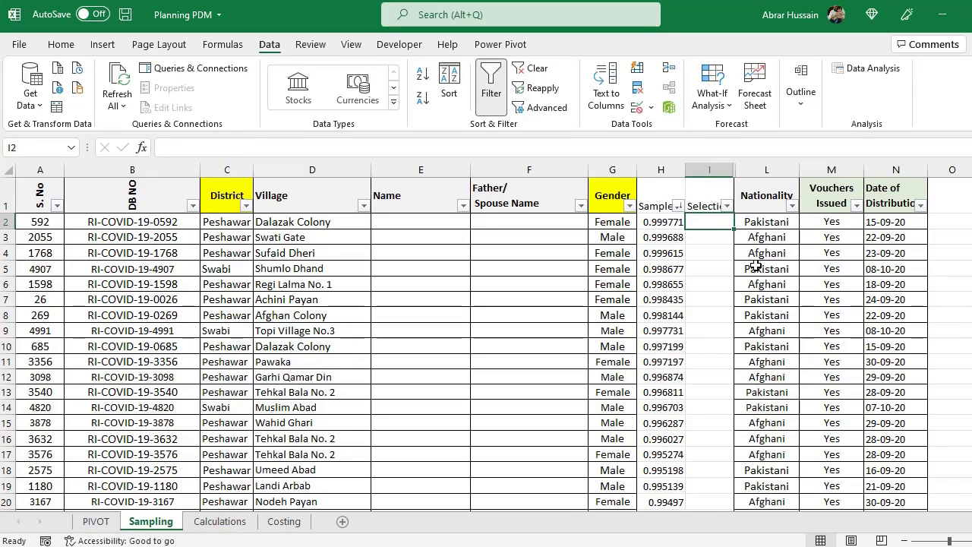
type("Yes")
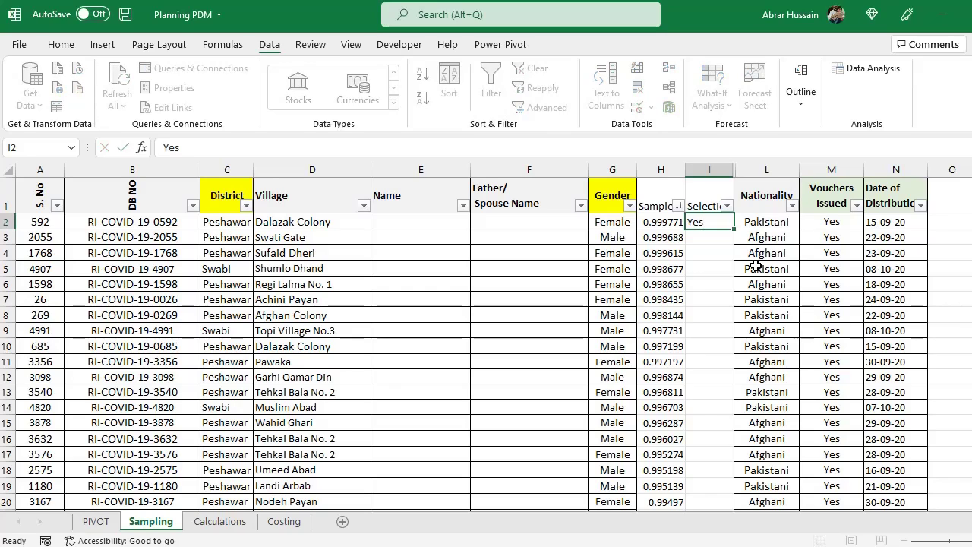
key("ctrl+Return")
key("ctrl+c")
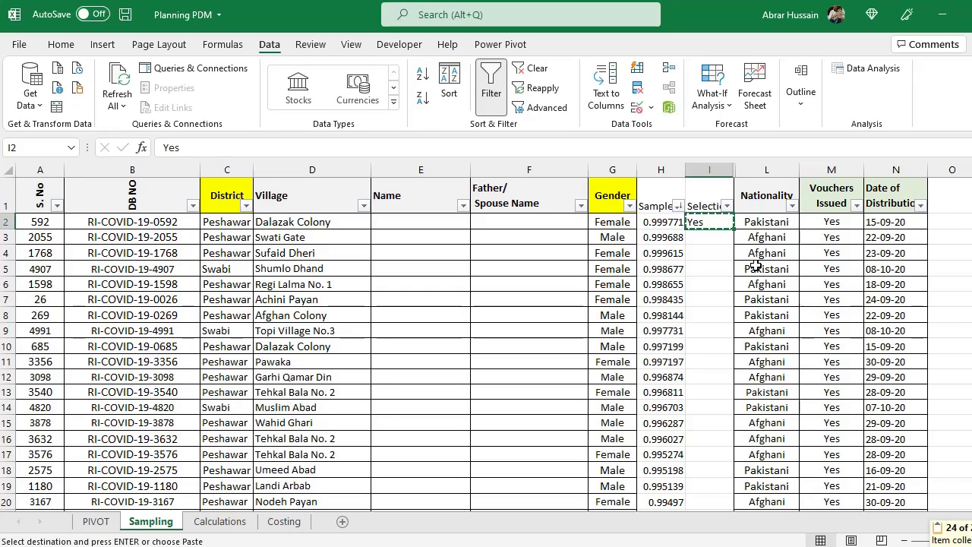
Select the first 16 values of the Sample column, from H2 to H17.
key("Left")
key("shift+Down")
key("shift+Down")
key("shift+Down")
key("shift+Down")
key("shift+Down")
key("shift+Down")
key("shift+Down")
key("shift+Down")
key("shift+Down")
key("shift+Down")
key("shift+Down")
key("shift+Down")
key("shift+Down")
key("shift+Down")
key("shift+Down")
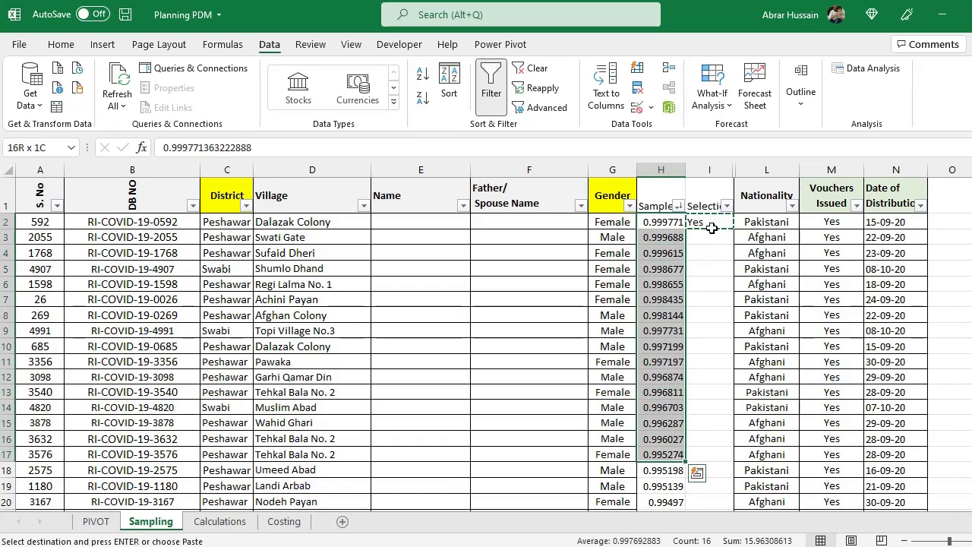
left_click_drag(664, 222, 649, 453)
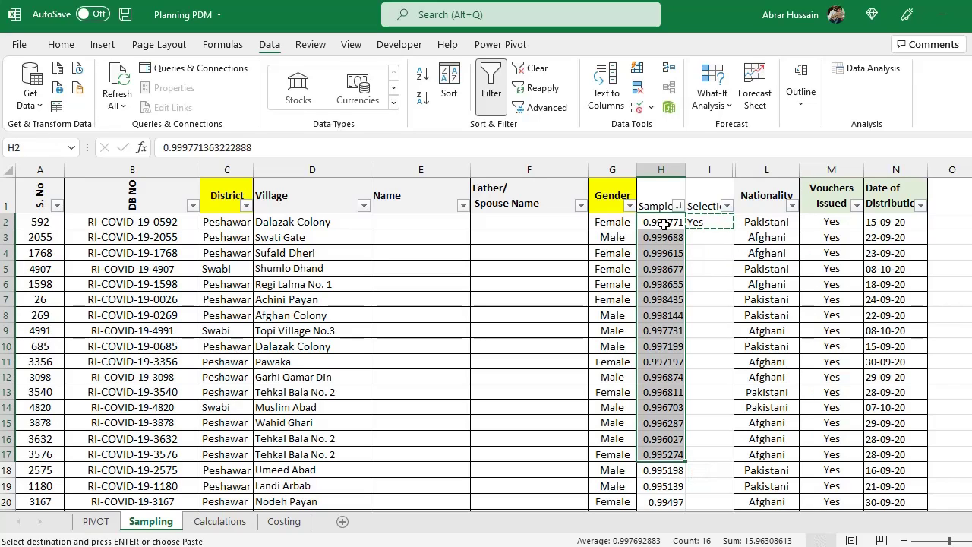
Select the first 357 values of the Sample column, from H2 down to H358, to match the required sample size.
left_click_drag(663, 224, 579, 368)
scroll(675, 296, "down", 7)
scroll(673, 251, "up", 4)
scroll(673, 298, "up", 2)
scroll(673, 298, "down", 7)
scroll(672, 298, "down", 12)
scroll(673, 298, "down", 10)
scroll(673, 298, "down", 11)
scroll(673, 299, "down", 20)
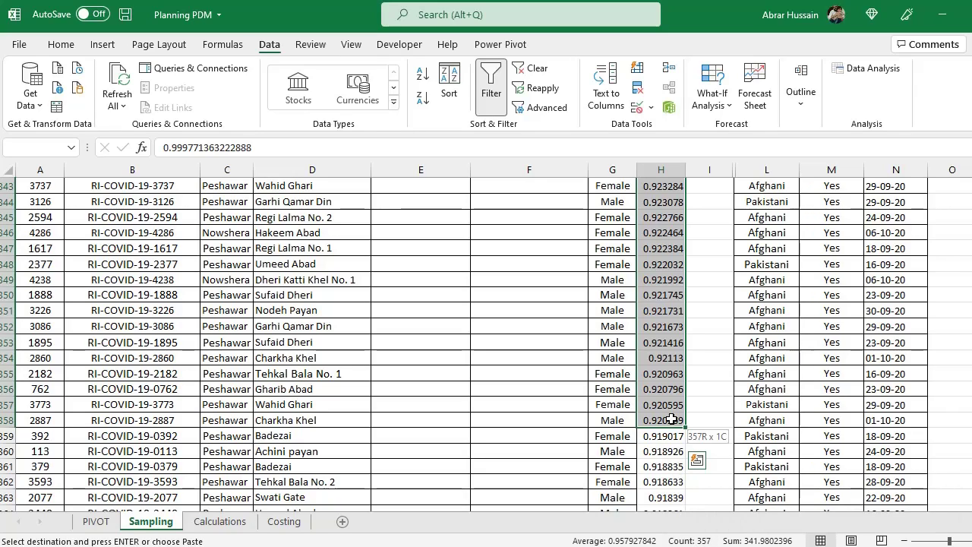
Extend the selection of sample values to H2:H361 and colour their font red.
key("shift+Down")
key("shift+Down")
key("shift+Down")
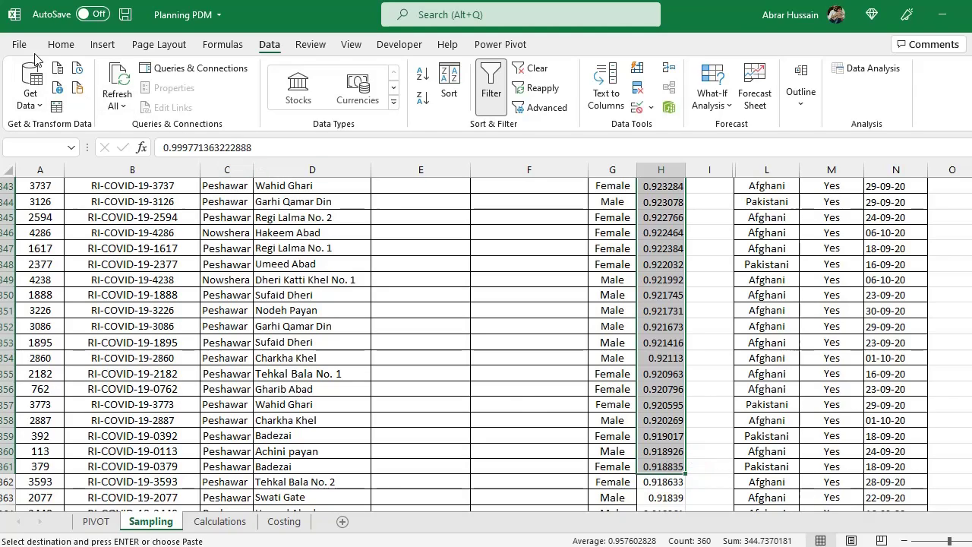
left_click(59, 44)
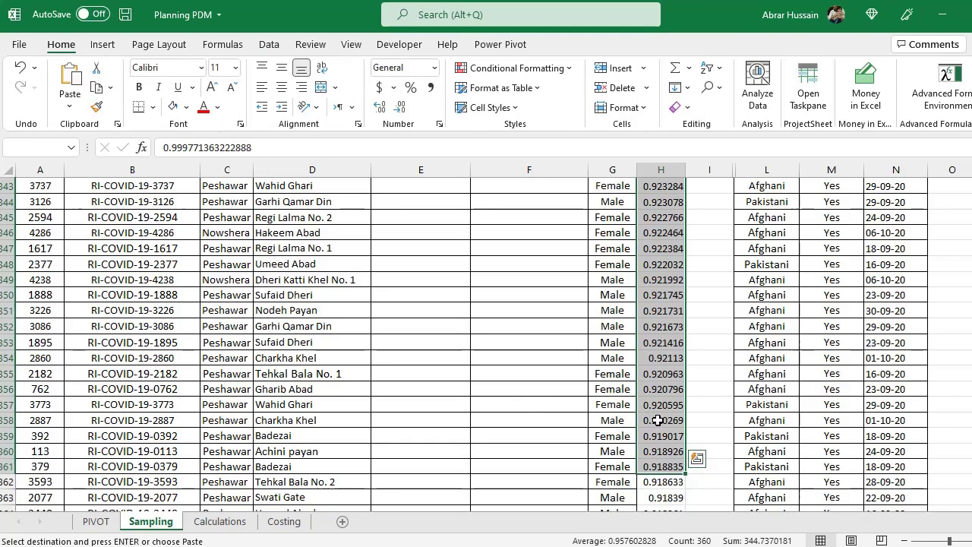
left_click(203, 107)
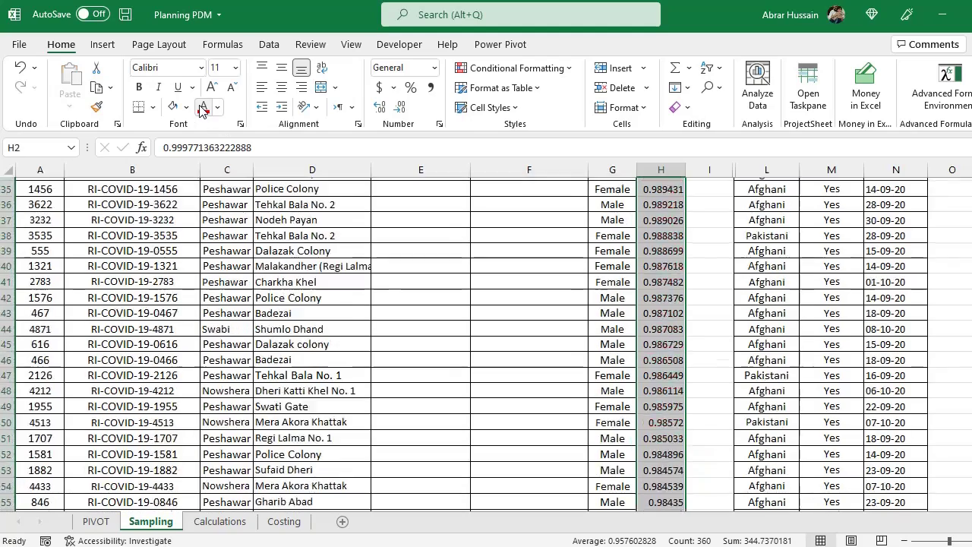
Enter Yes in the Selection column for every row with a red sample value, filling I2:I361.
key("ctrl+period")
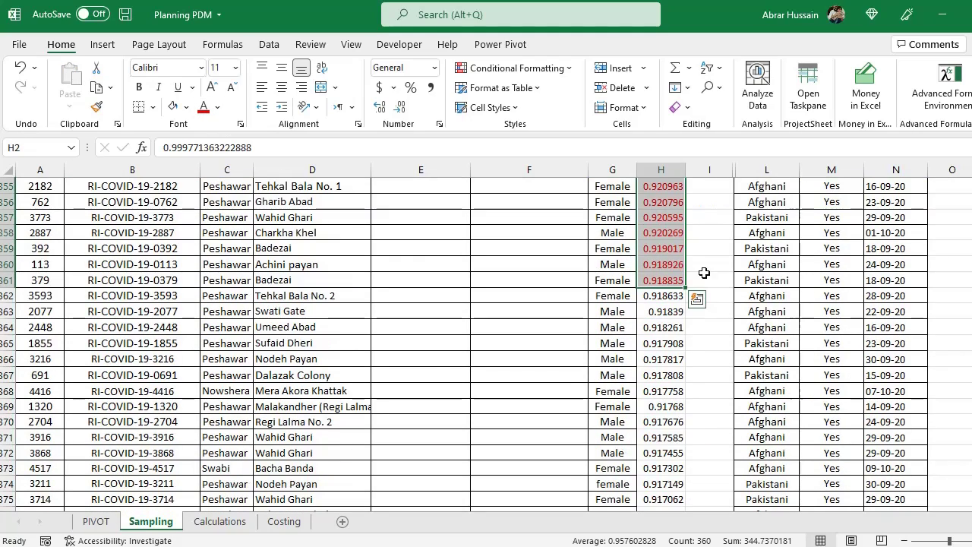
key("Right")
type("Yes")
key("Return")
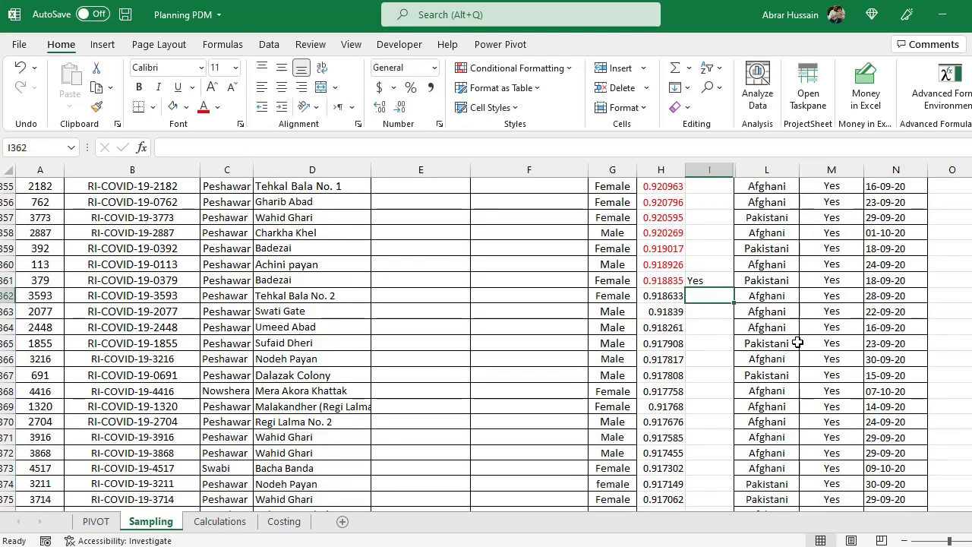
key("Up")
key("ctrl+c")
key("ctrl+shift+Up")
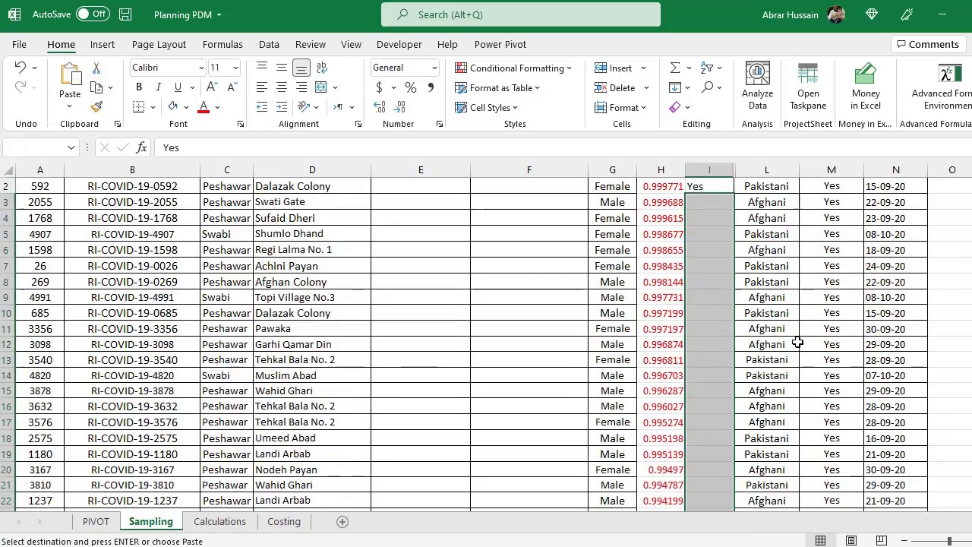
key("ctrl+v")
key("Down")
key("Up")
key("ctrl+shift+Up")
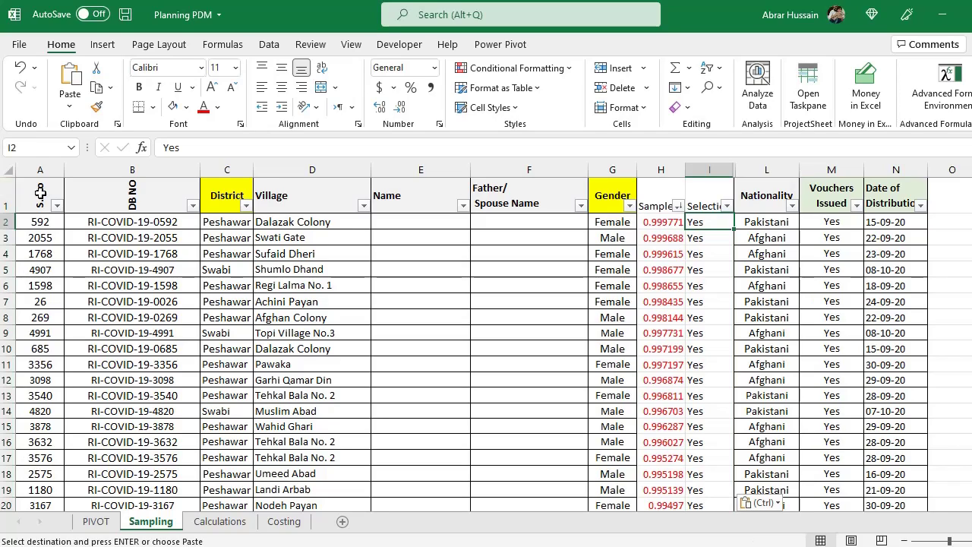
Create a PivotTable on a new worksheet from the Sampling data range A1:N4922.
left_click_drag(41, 195, 702, 210)
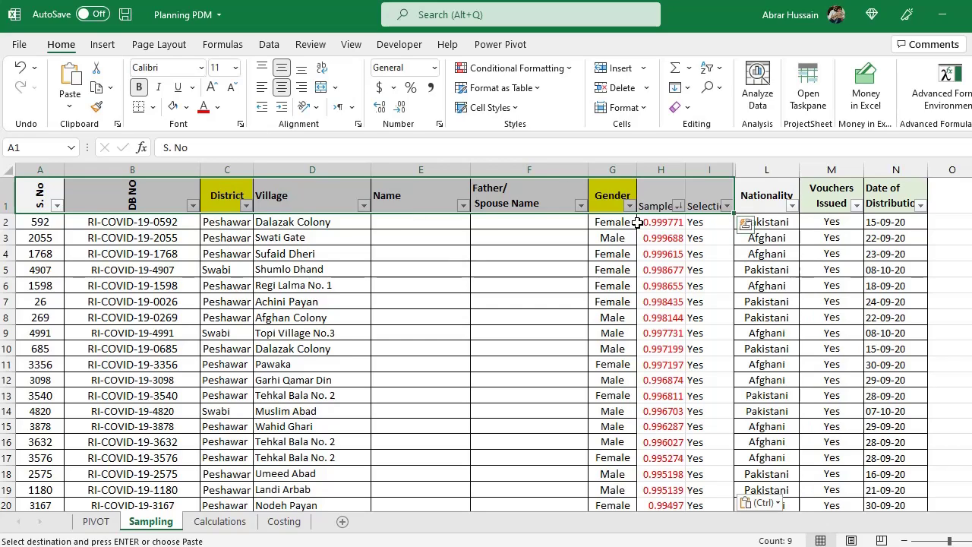
key("ctrl+shift+Down")
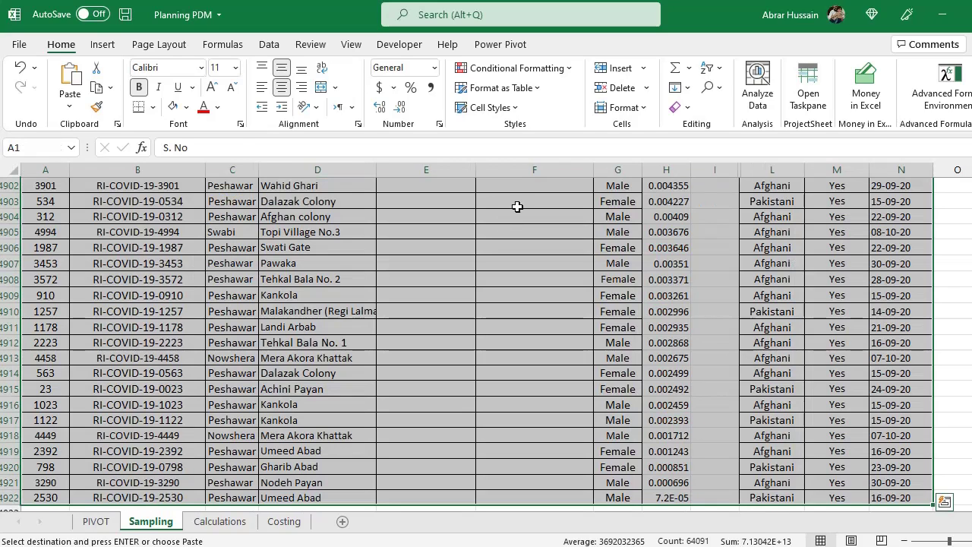
left_click(92, 46)
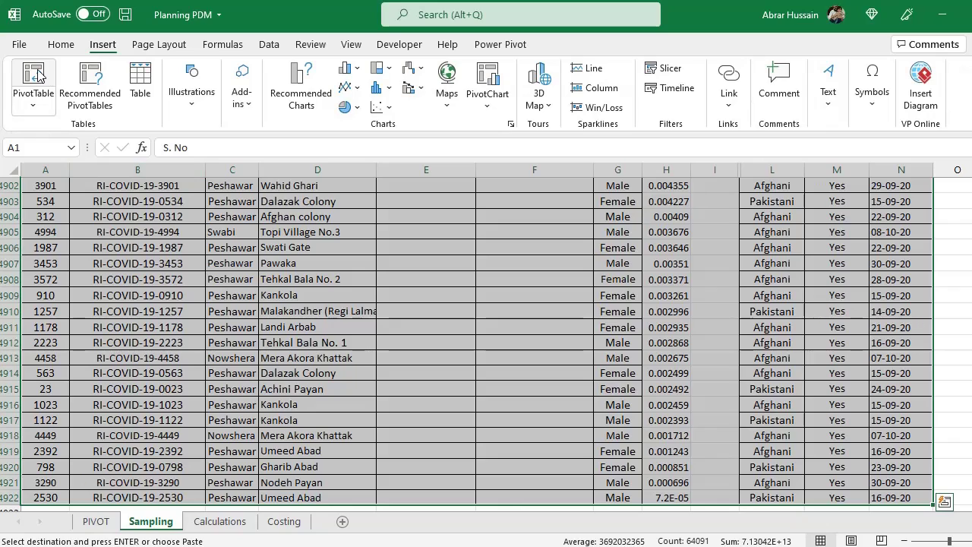
left_click(38, 74)
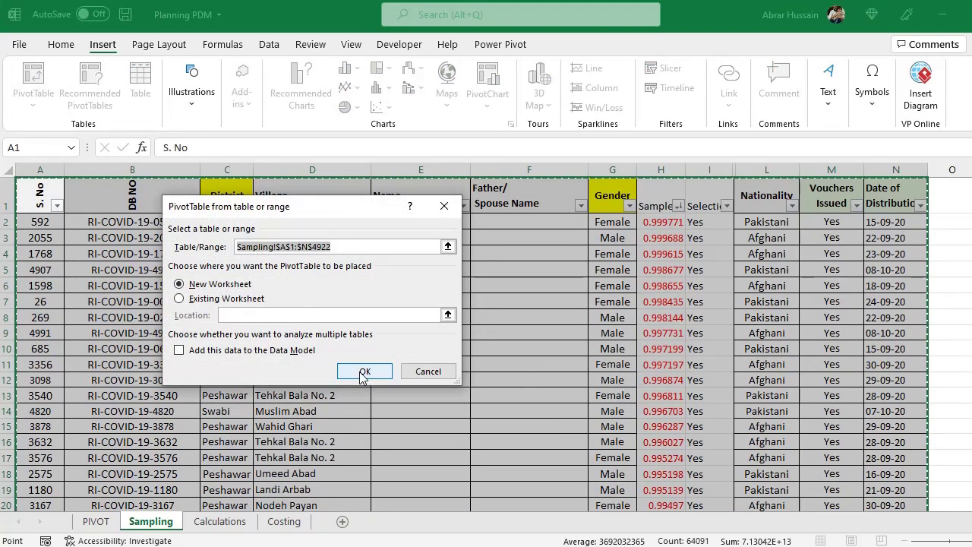
left_click(362, 373)
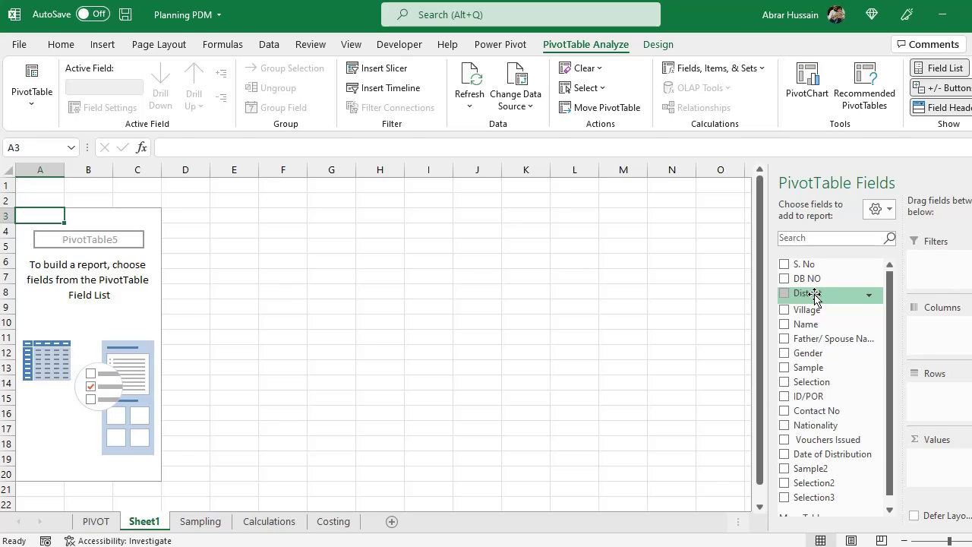
Lay out the PivotTable with District as rows, Gender as columns and the count of Name as values.
left_click_drag(815, 296, 935, 410)
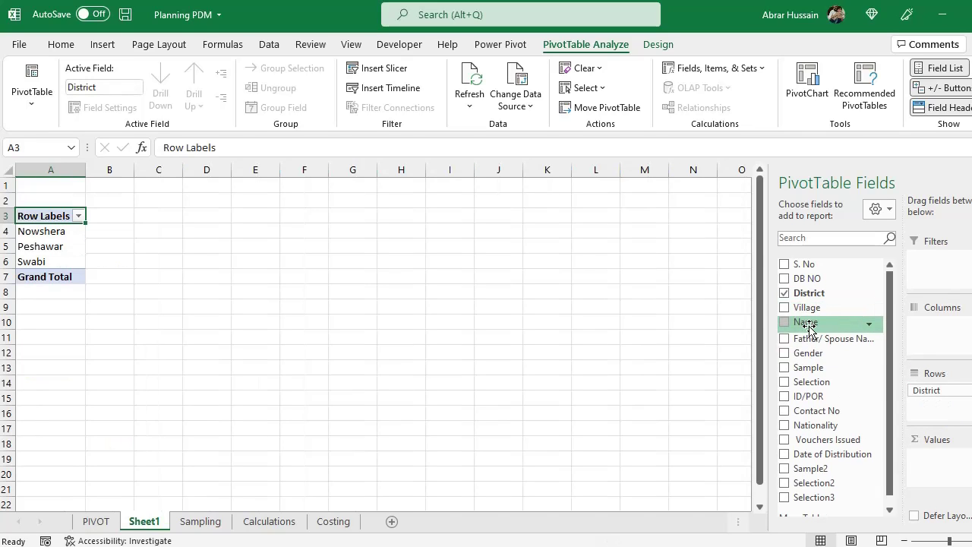
left_click_drag(809, 328, 944, 471)
left_click_drag(807, 350, 940, 325)
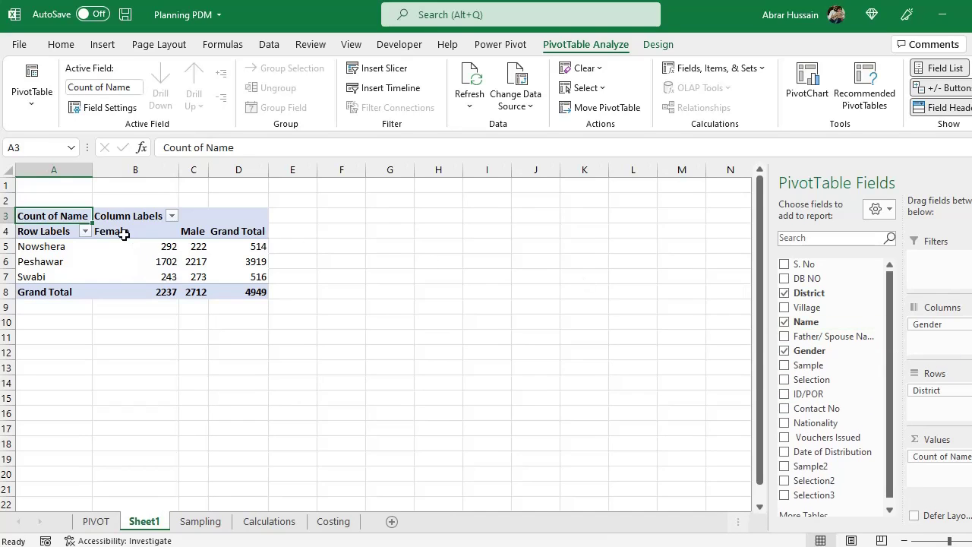
left_click_drag(124, 234, 256, 292)
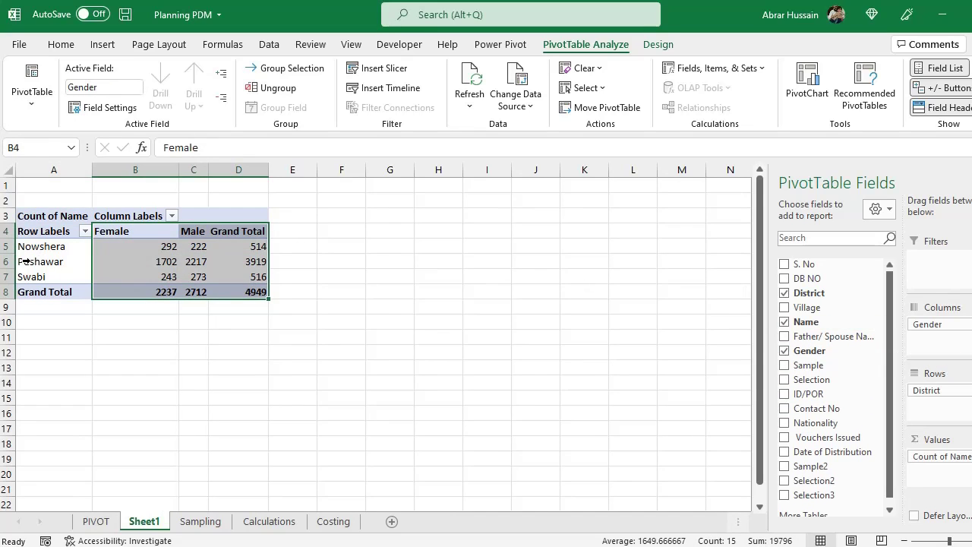
left_click_drag(60, 231, 228, 291)
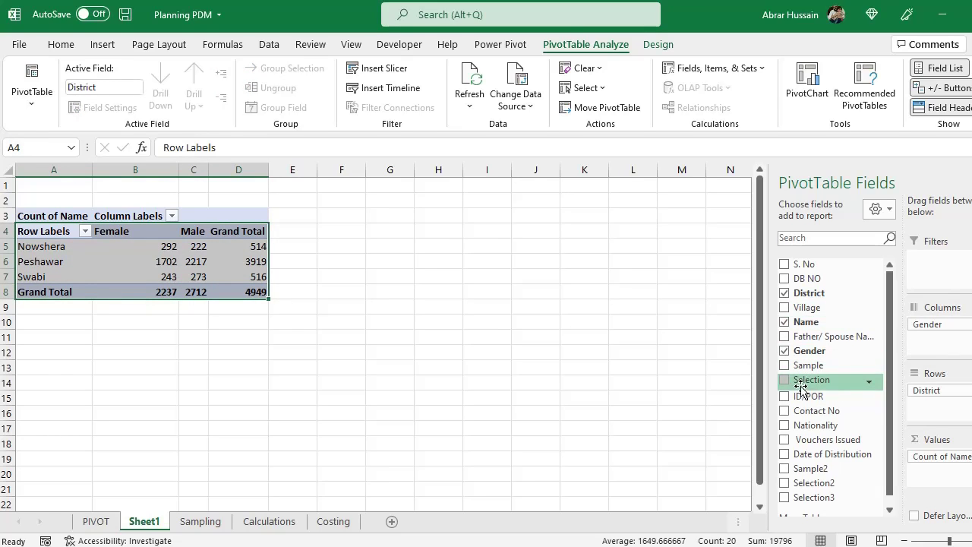
Add the Selection field as a report filter to the PivotTable.
left_click_drag(808, 384, 942, 264)
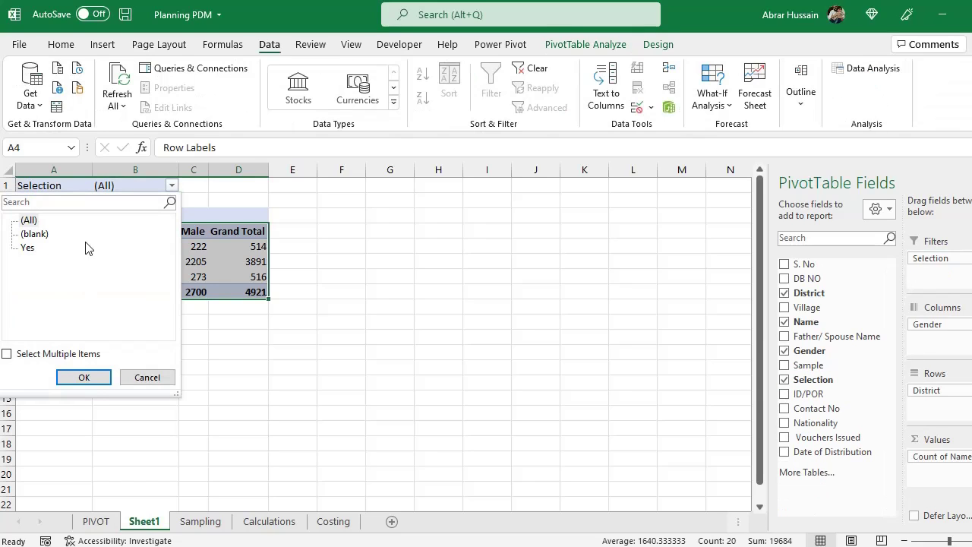
left_click(28, 248)
key("Escape")
Check the marked rows in the Sampling sheet's Selection column and return to the PivotTable on Sheet1.
left_click(205, 521)
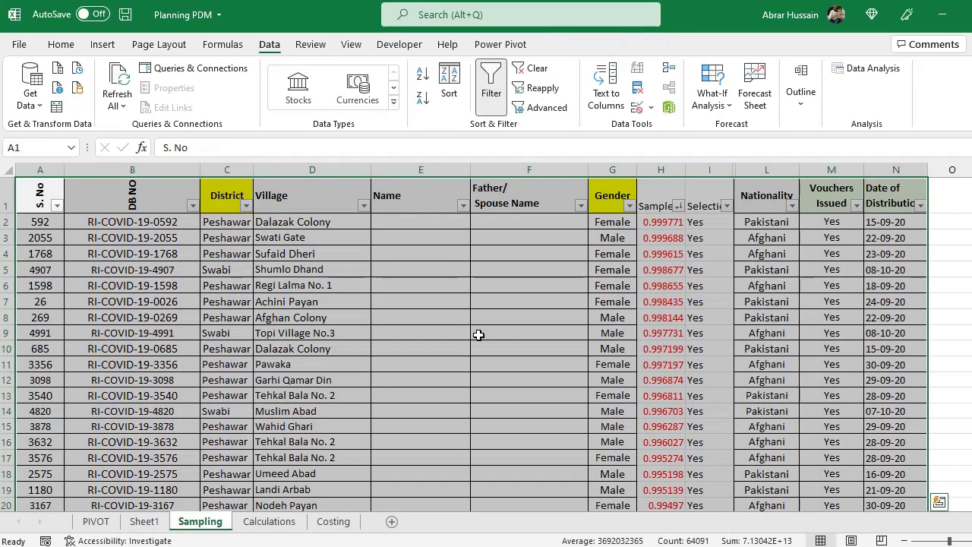
left_click_drag(693, 221, 701, 364)
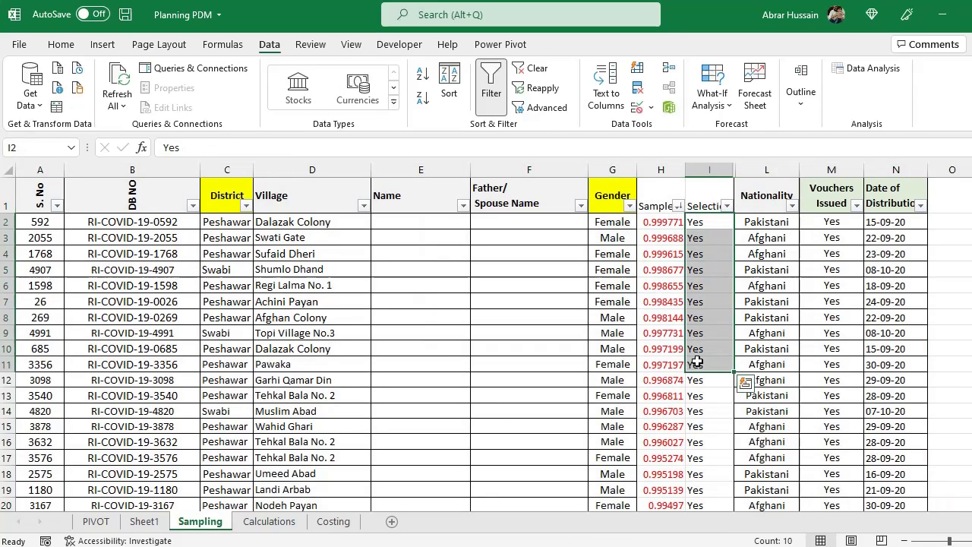
left_click(145, 521)
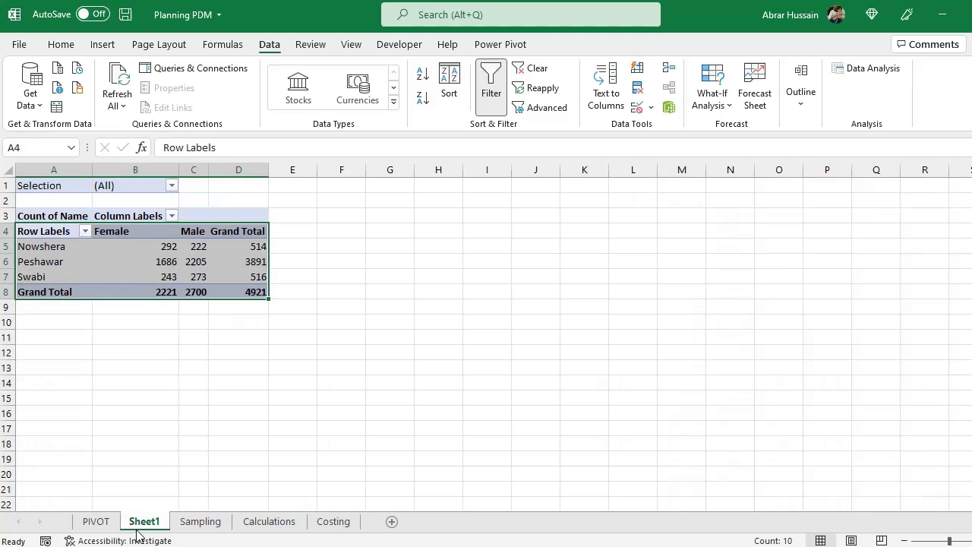
Filter the PivotTable to Selection Yes and review the sampled counts by district and gender.
left_click(171, 185)
left_click(27, 248)
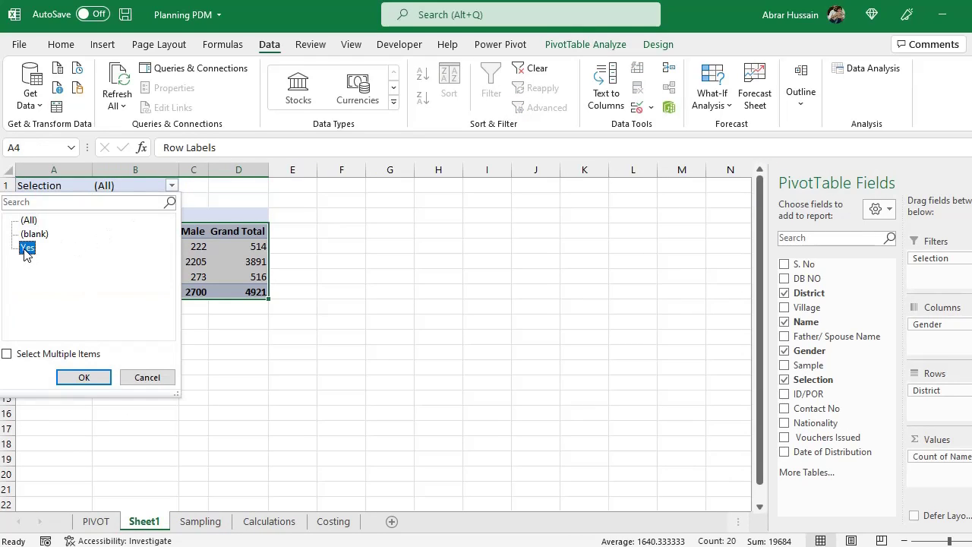
left_click(84, 378)
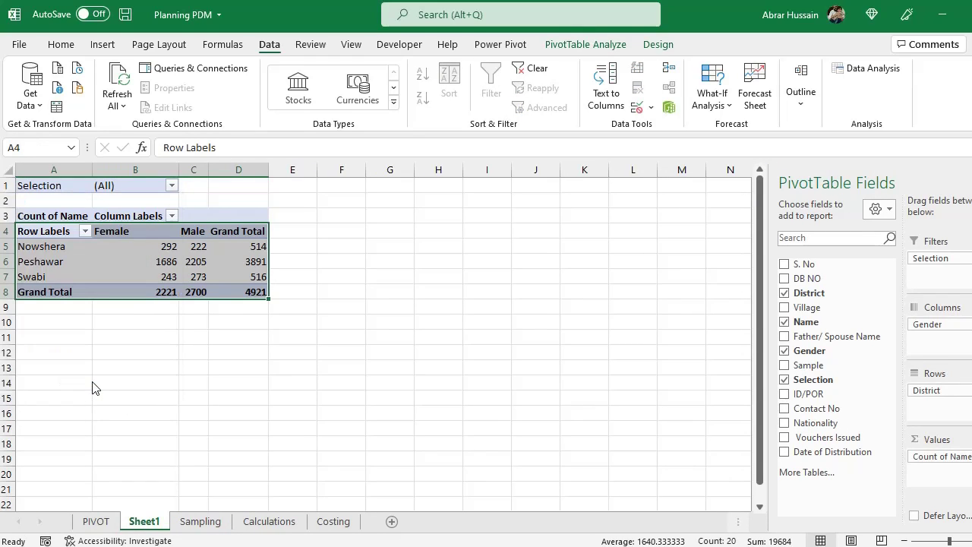
left_click(260, 292)
left_click_drag(83, 228, 240, 296)
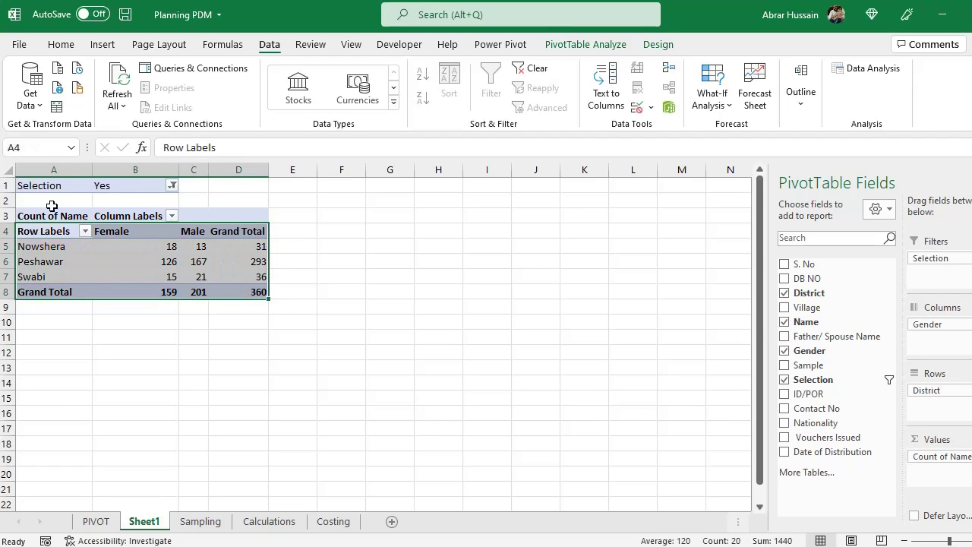
left_click(105, 238)
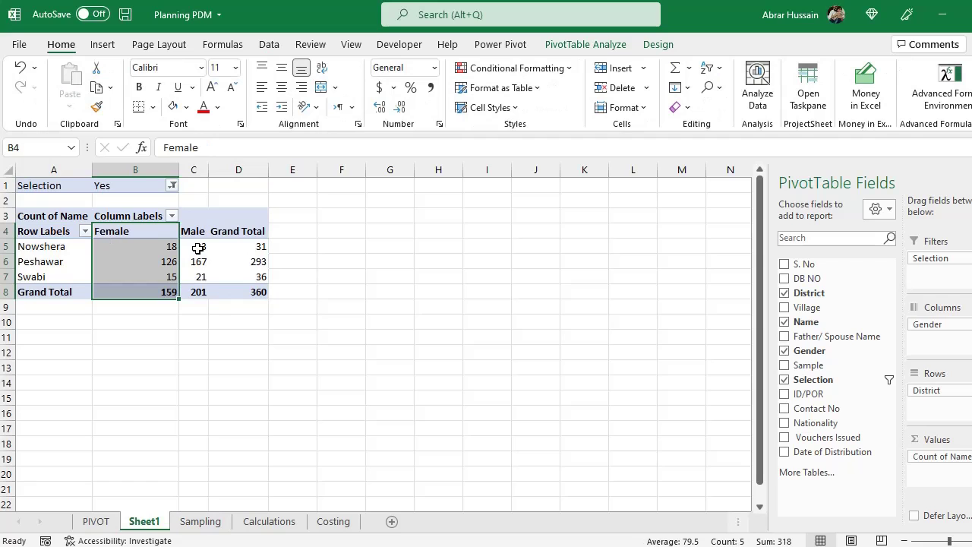
Filter the Sampling sheet's Selection column to show only the Yes rows.
left_click(201, 523)
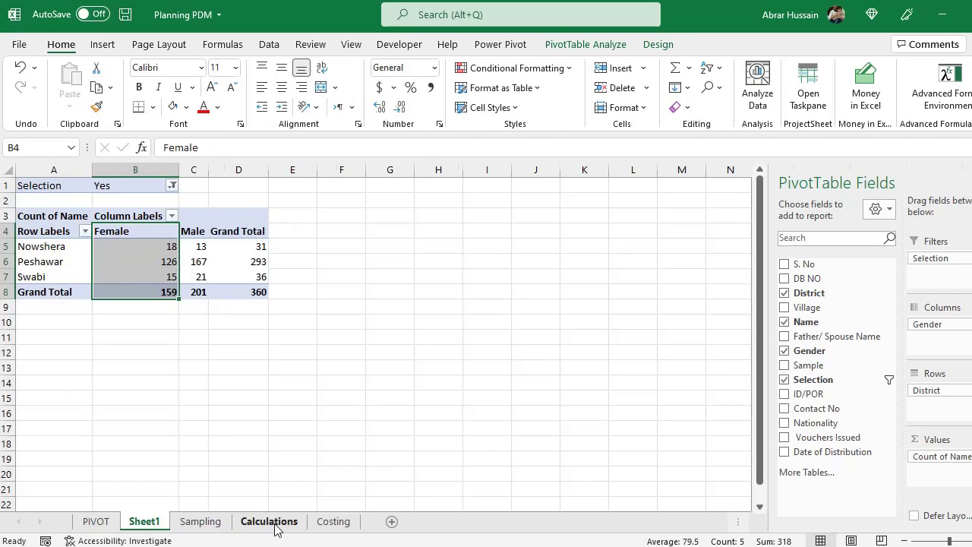
left_click(716, 206)
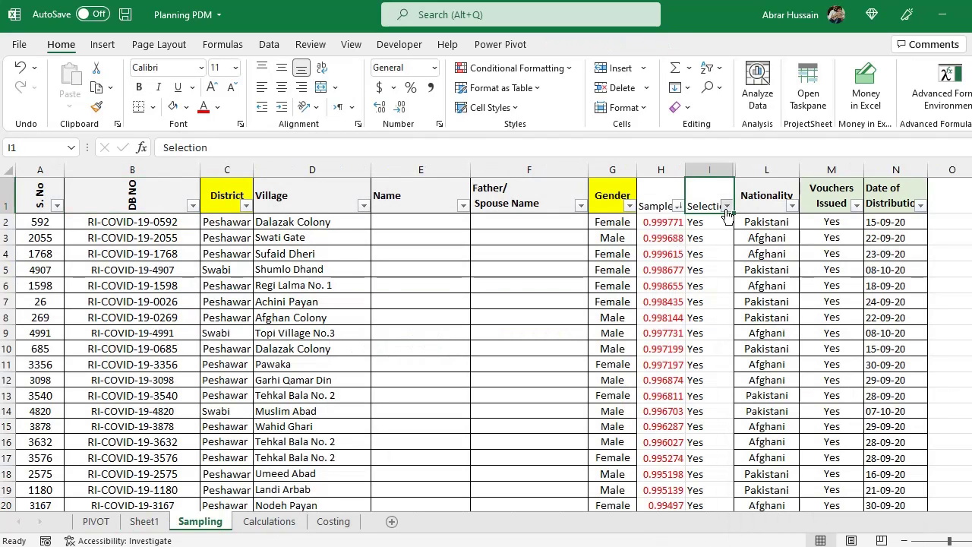
left_click(726, 205)
left_click(773, 400)
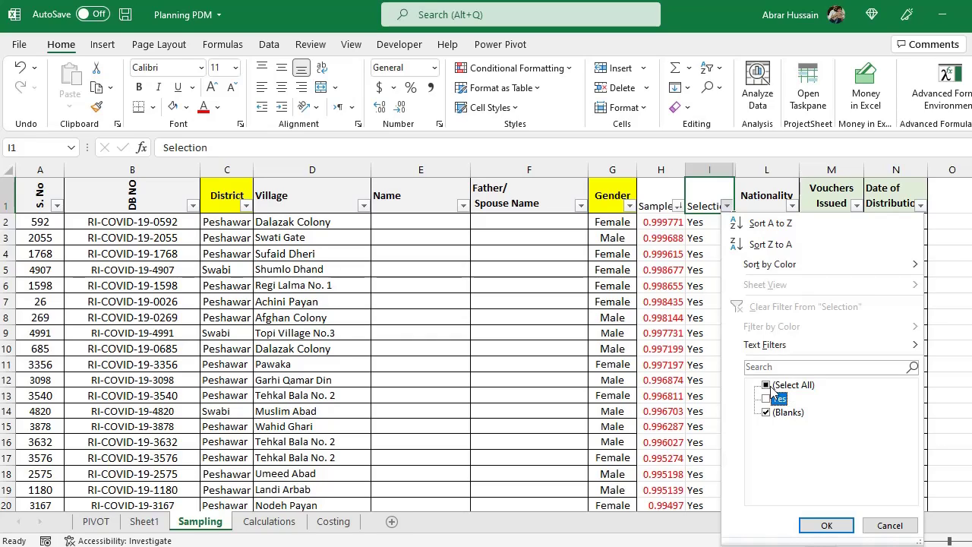
left_click(764, 385)
left_click(766, 385)
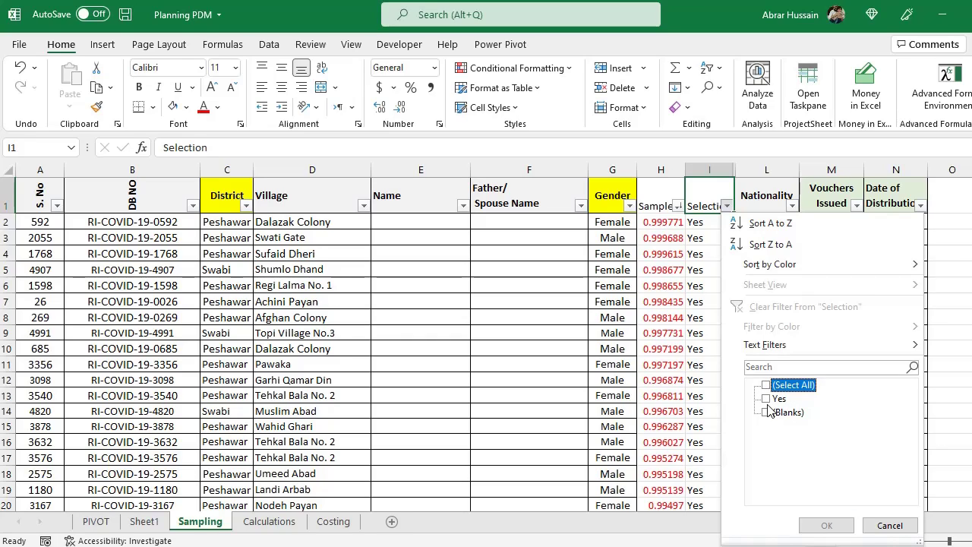
left_click(767, 399)
left_click(825, 526)
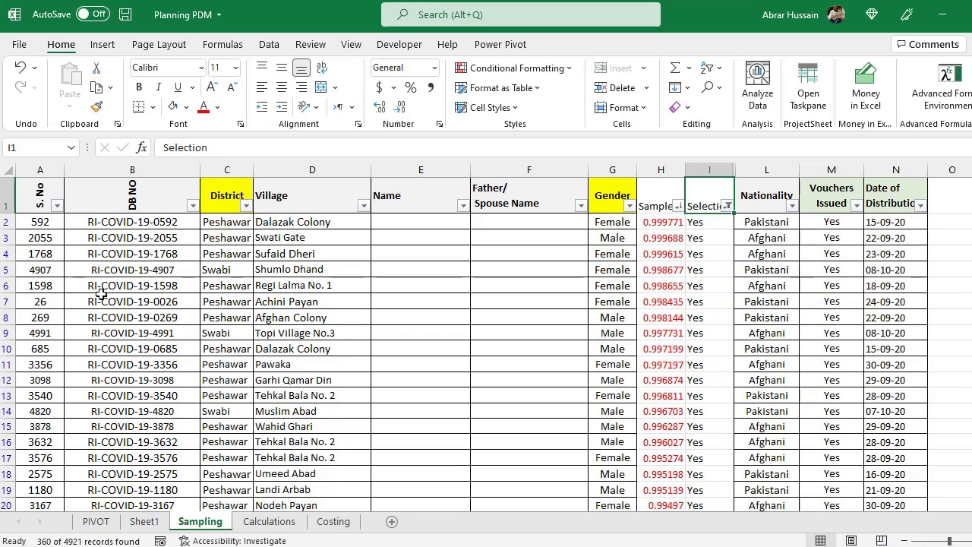
Copy the filtered Sampling rows with their headers into a new sheet named Final Sample.
left_click_drag(40, 197, 877, 314)
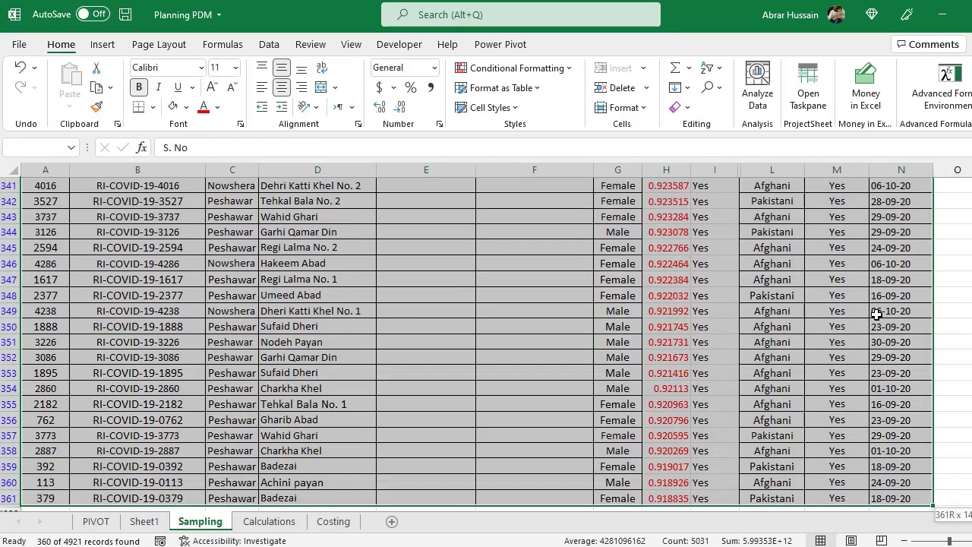
key("ctrl+shift+Down")
key("ctrl+c")
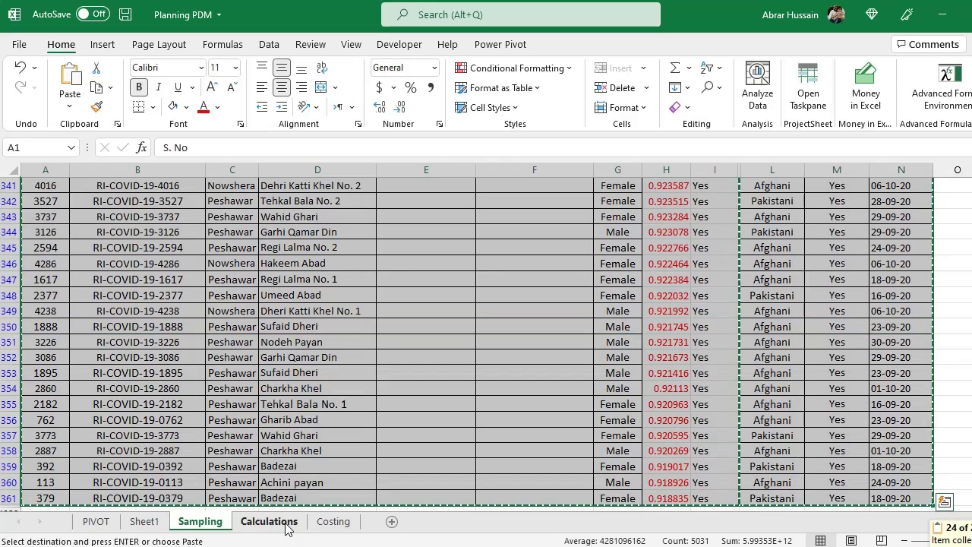
left_click(392, 521)
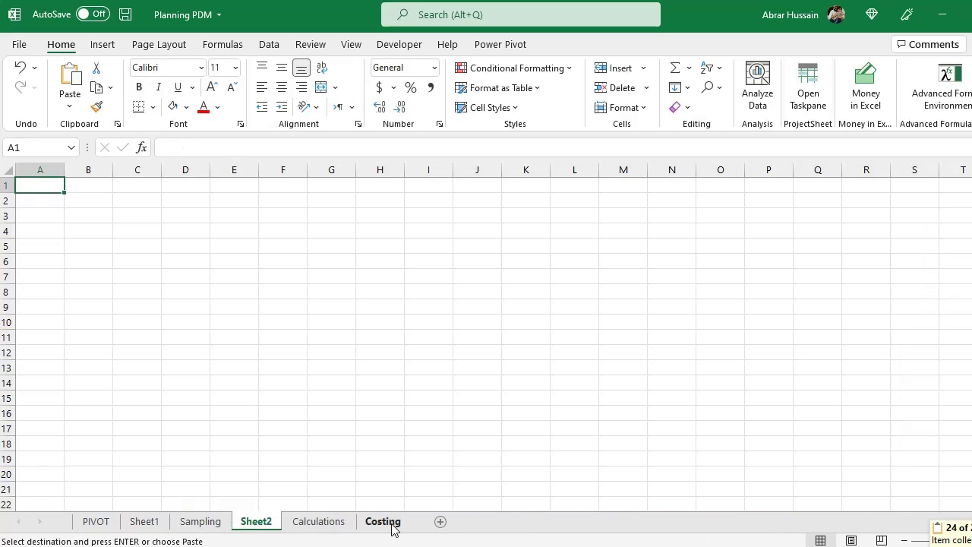
key("Return")
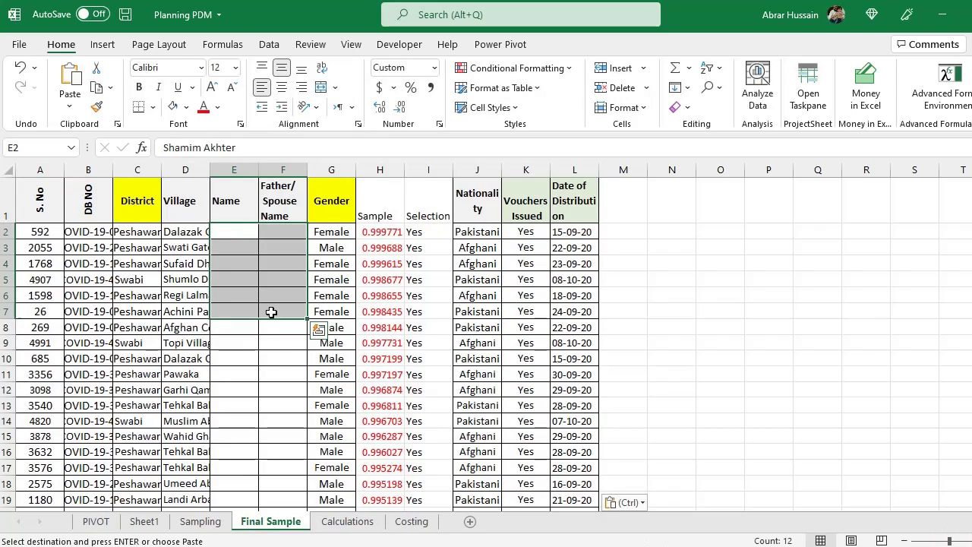
Clear the Selection filter on the Sampling sheet so that all beneficiary rows show again.
left_click(201, 521)
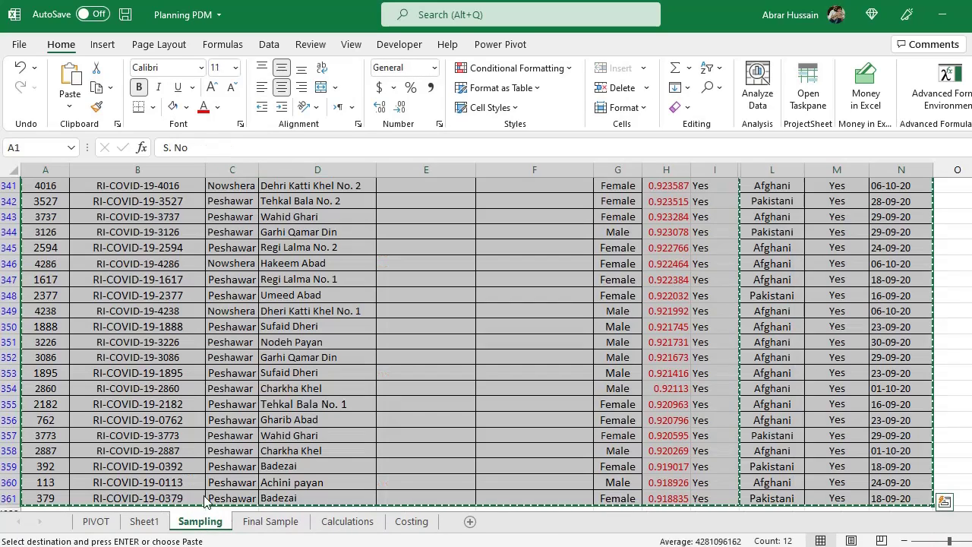
left_click(714, 231)
key("Escape")
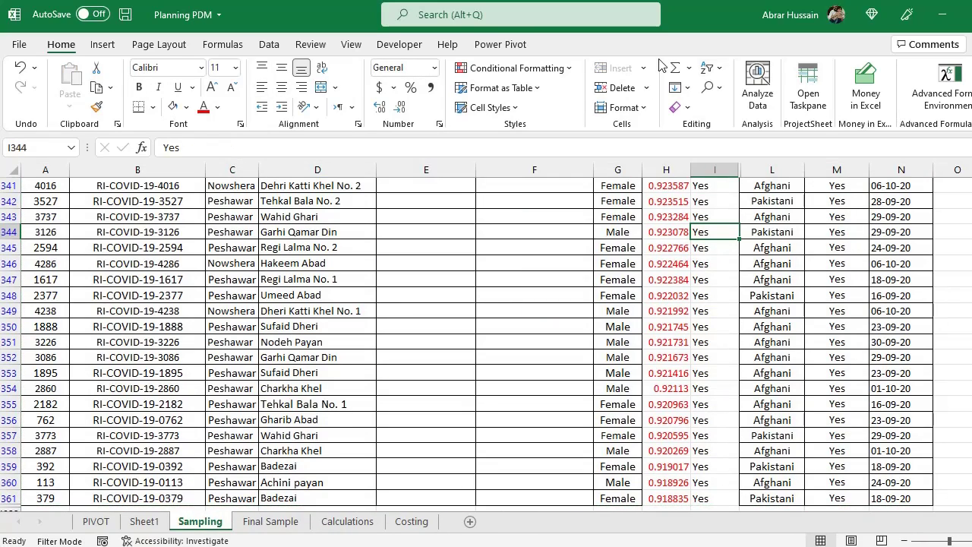
left_click(270, 44)
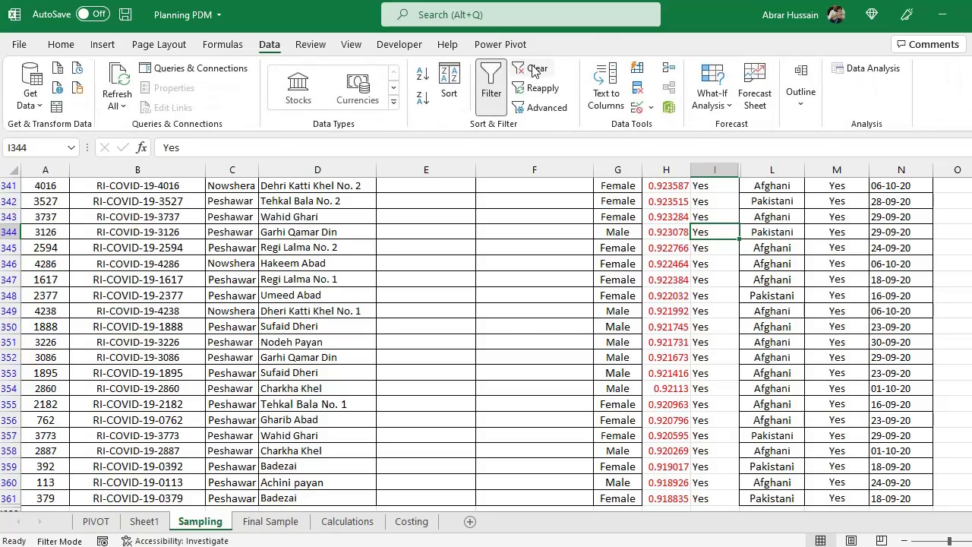
scroll(909, 311, "right", 1)
key("ctrl+Up")
key("Down")
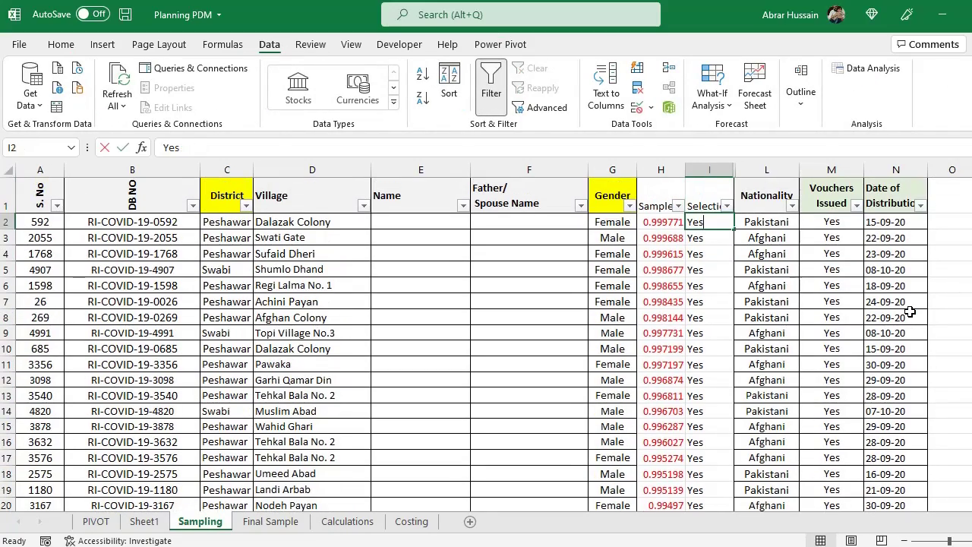
Enter Backup in Selection cell I362, directly below the last row marked Yes.
key("ctrl+Down")
key("Down")
key("Up")
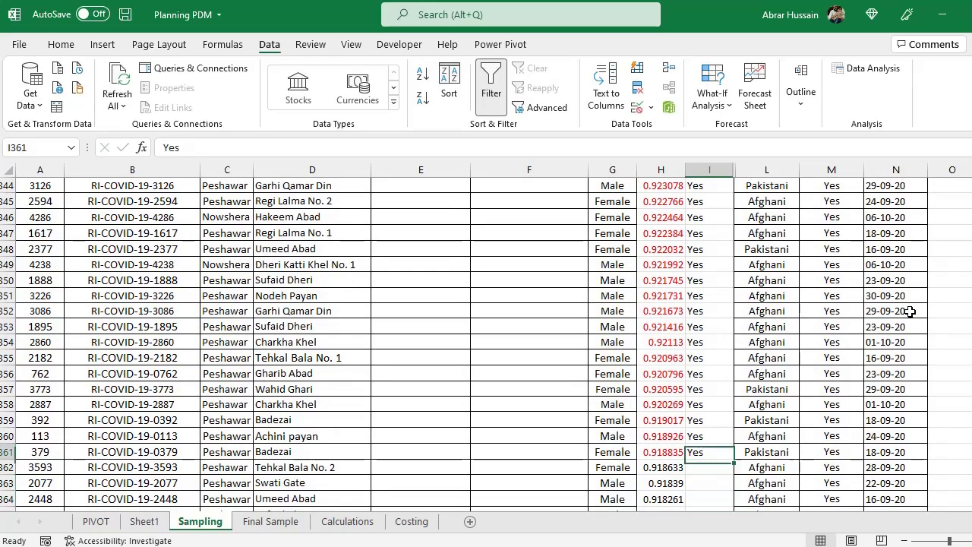
scroll(749, 327, "down", 2)
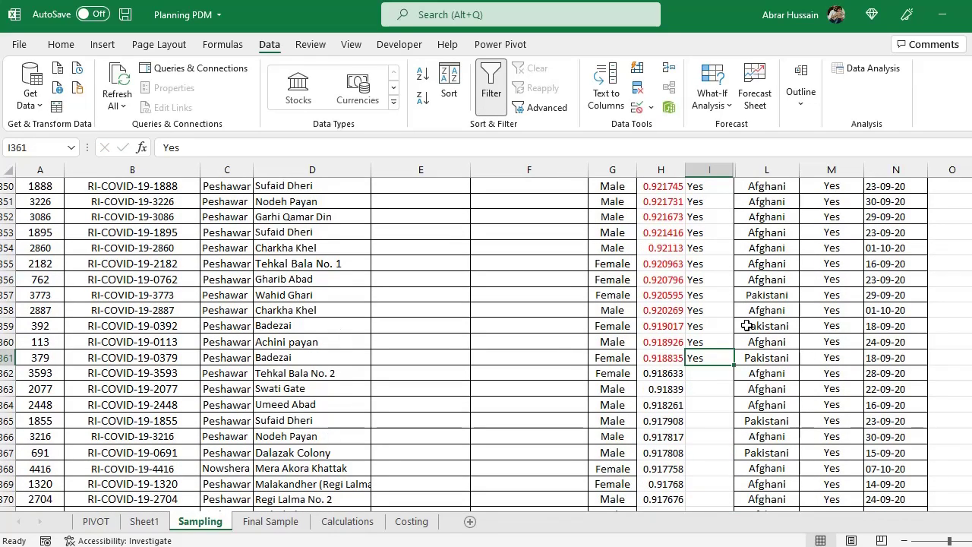
key("Down")
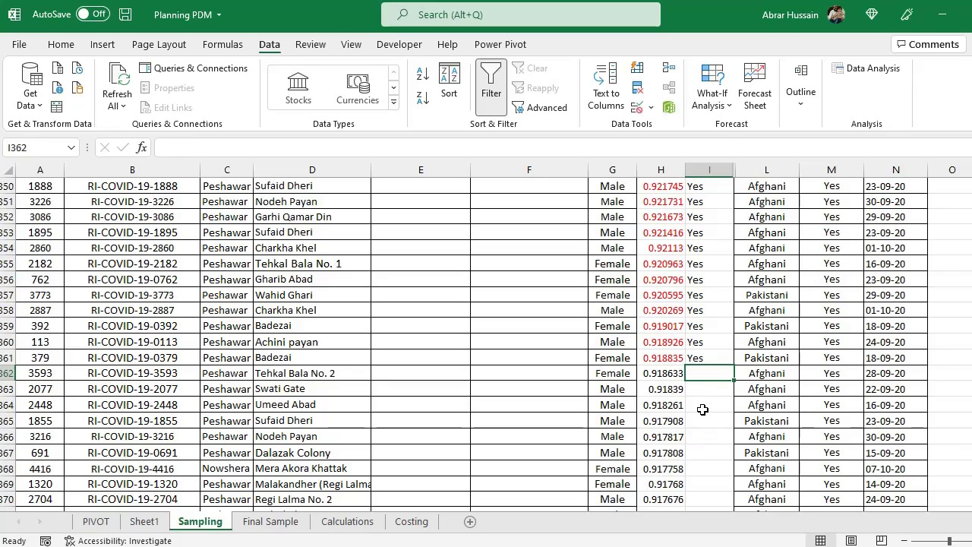
type("Backup")
key("ctrl+Return")
Copy the Backup label down the Selection column from row 362 through row 702.
key("ctrl+c")
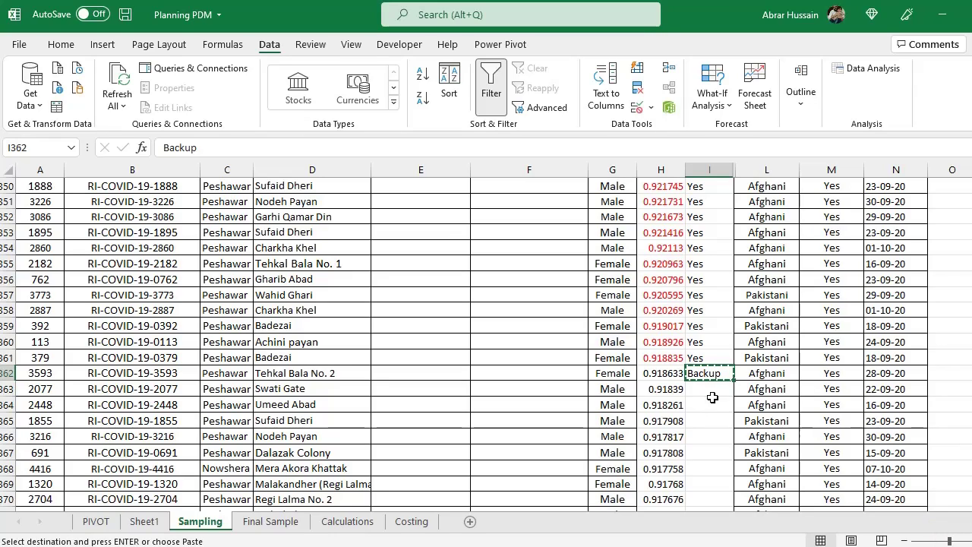
left_click(696, 353)
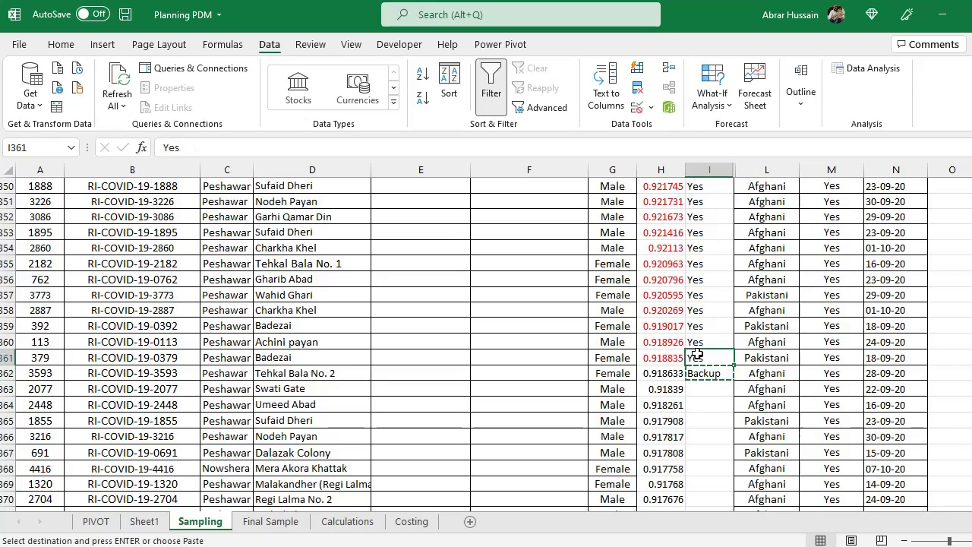
left_click(707, 376)
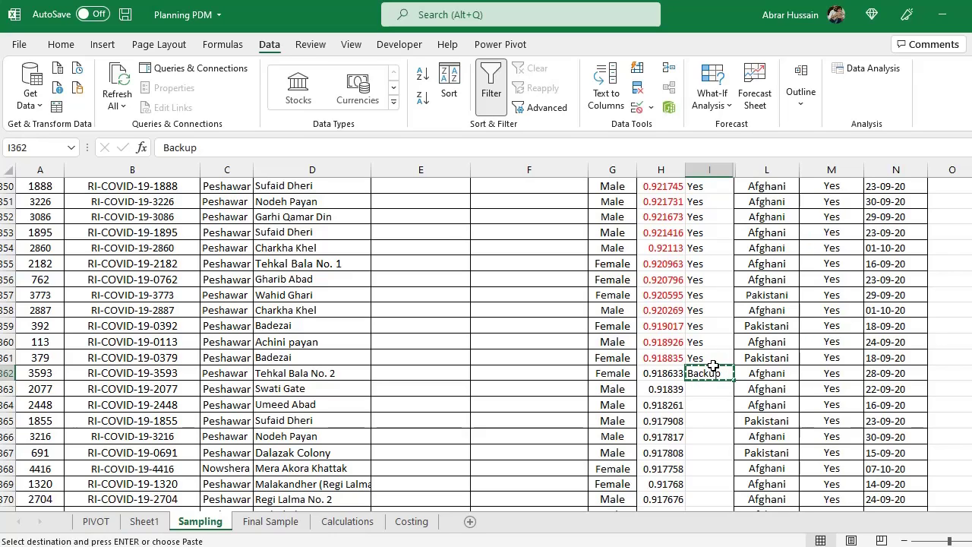
scroll(720, 392, "down", 20)
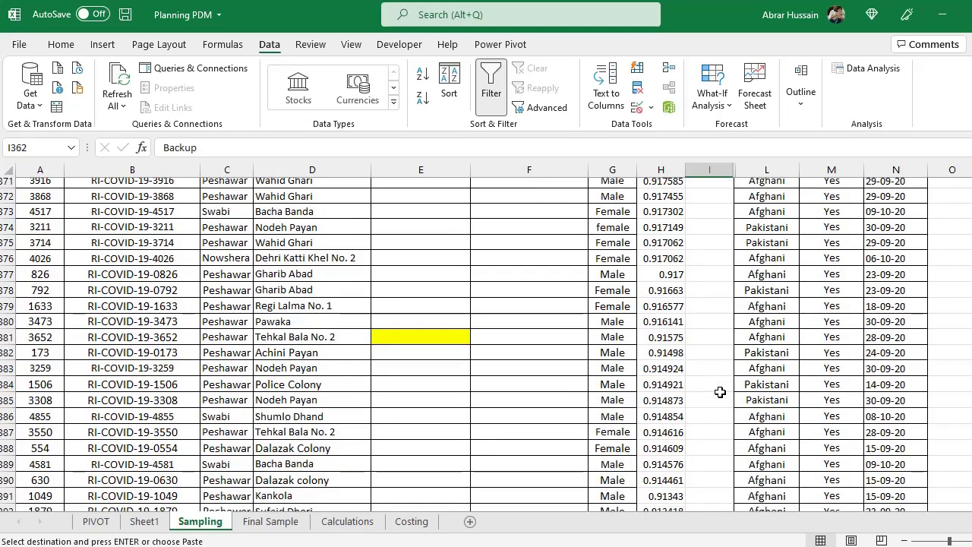
scroll(720, 392, "down", 20)
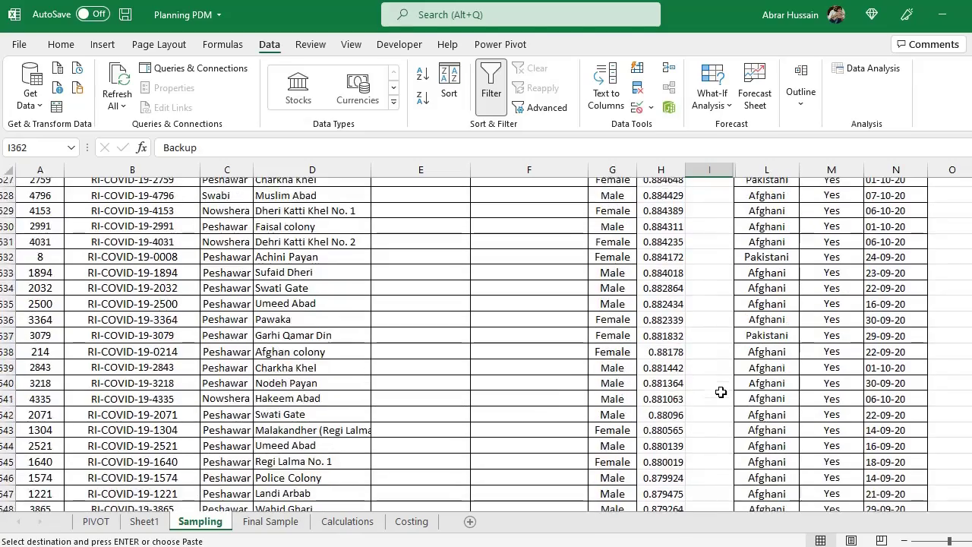
scroll(719, 392, "down", 20)
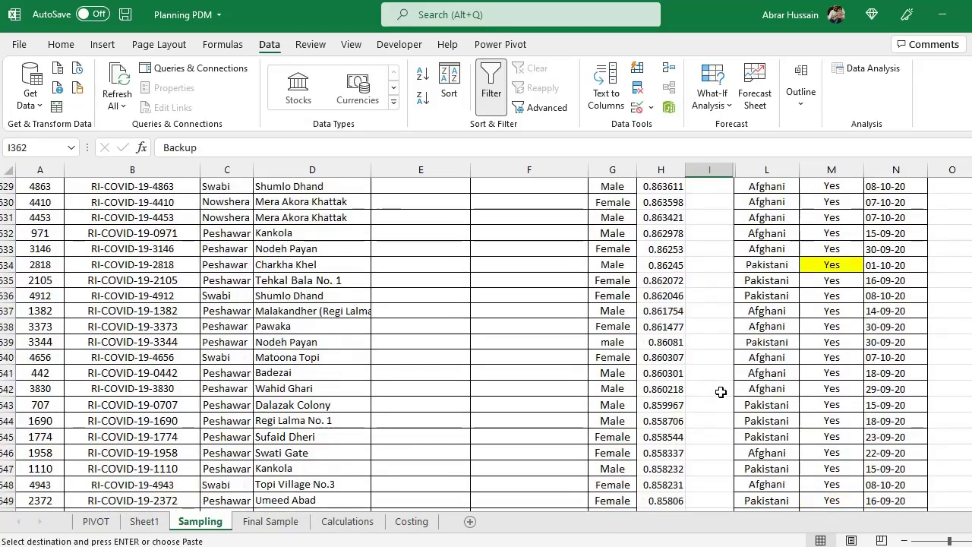
scroll(720, 392, "down", 11)
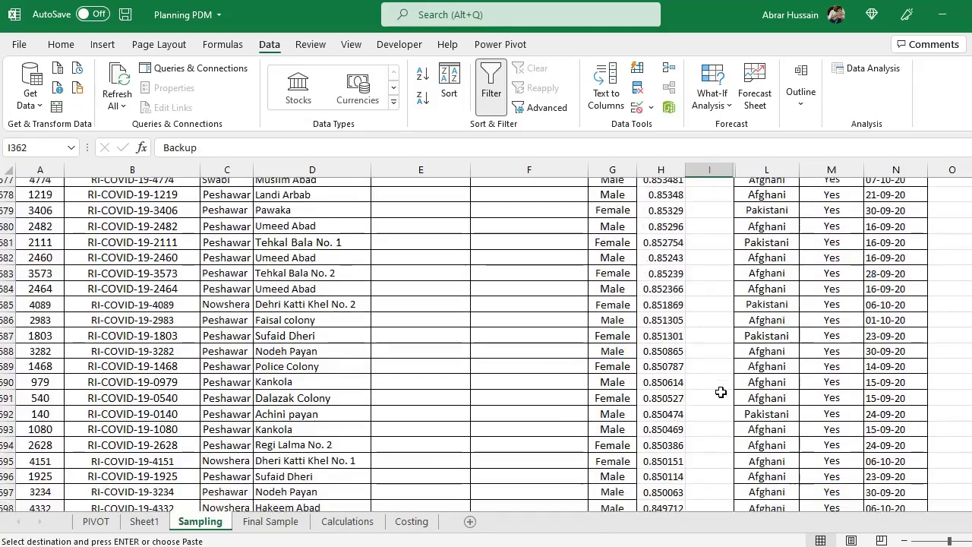
left_click(721, 392, "shift")
key("ctrl+v")
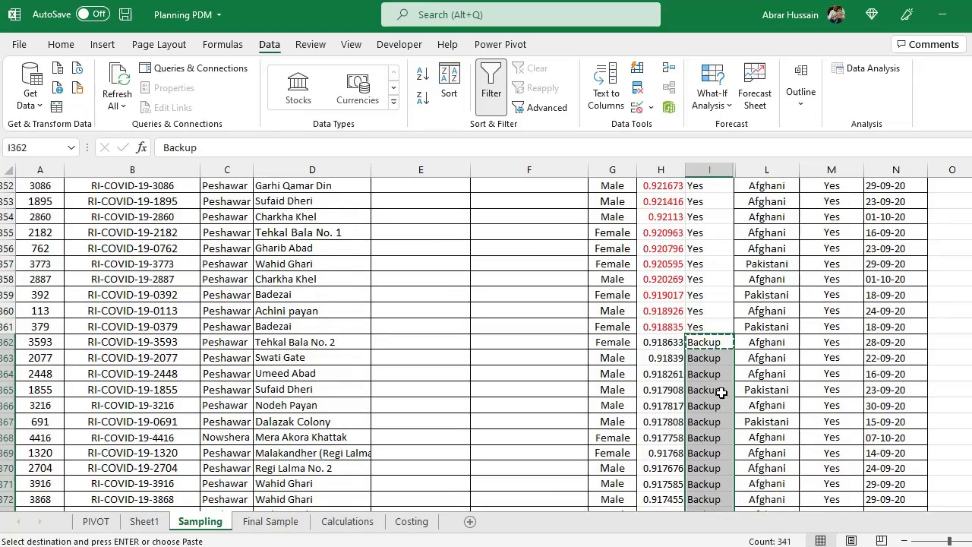
scroll(729, 456, "down", 15)
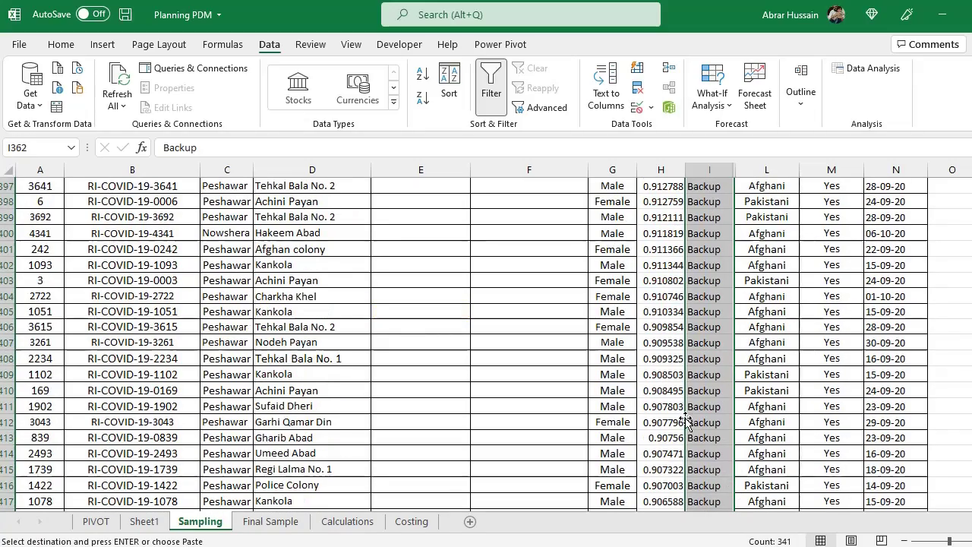
scroll(690, 420, "down", 15)
scroll(690, 420, "down", 10)
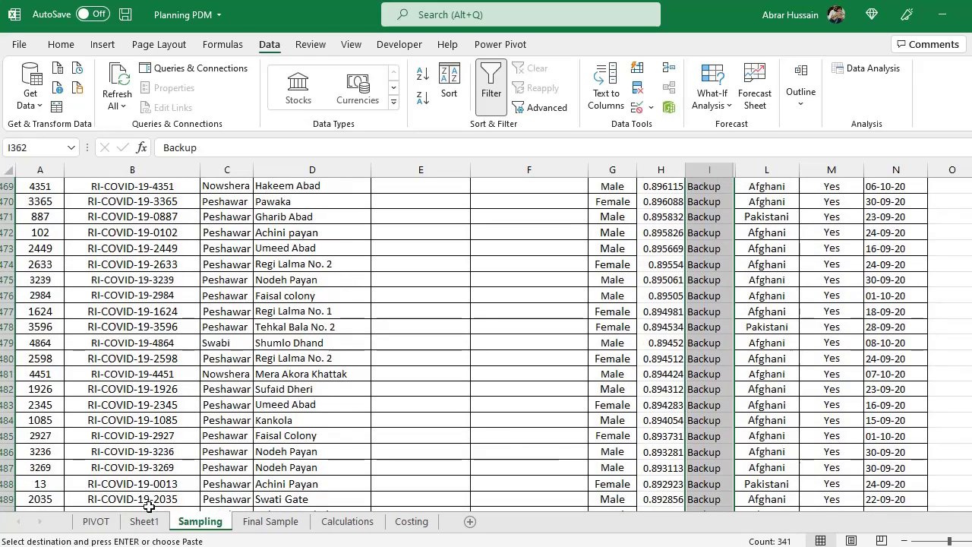
Refresh the PivotTable on Sheet1 and filter its Selection field to Backup to review the counts by district and gender.
left_click(144, 521)
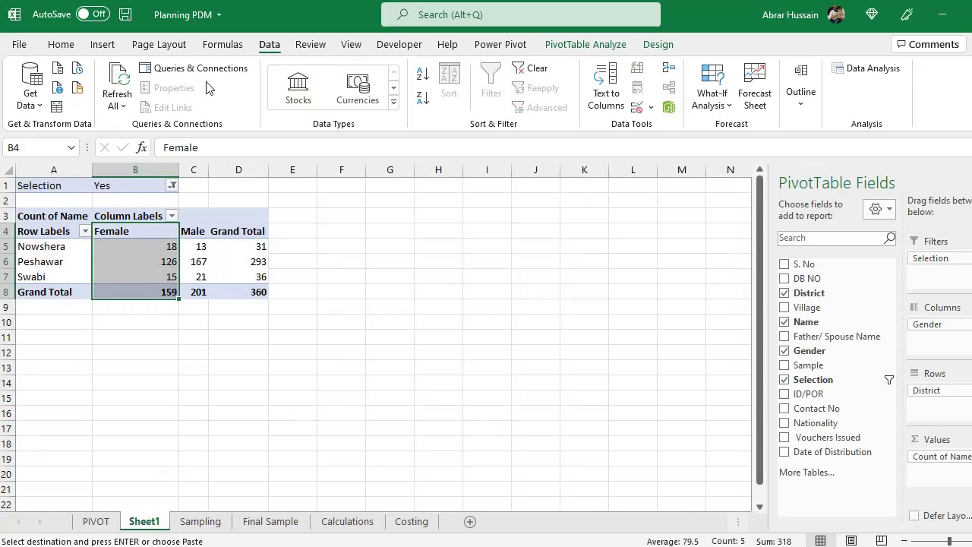
left_click(117, 83)
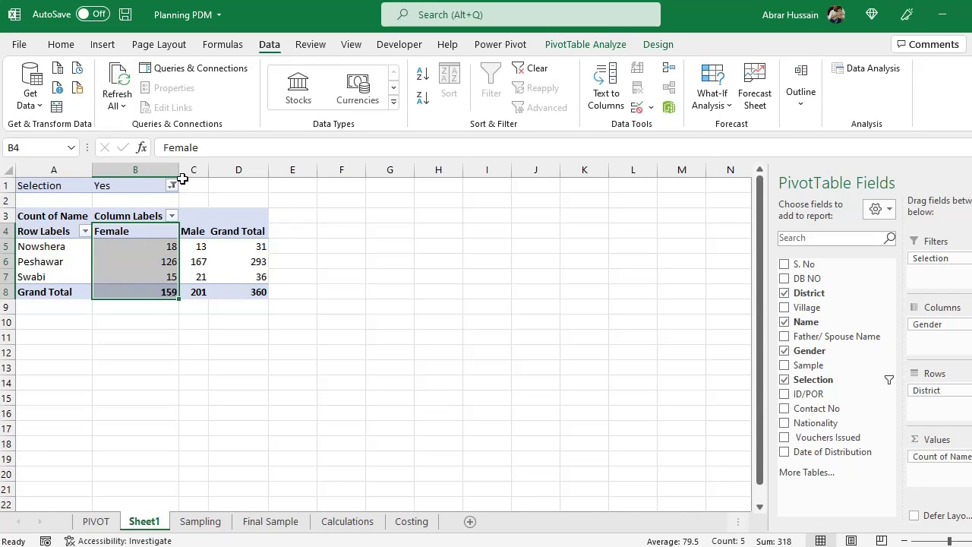
left_click(170, 186)
left_click(173, 186)
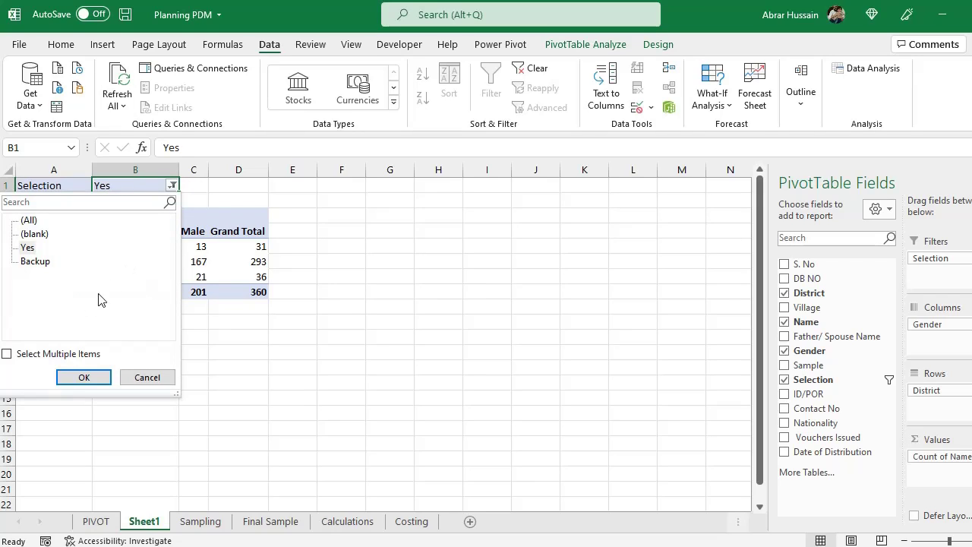
left_click(30, 262)
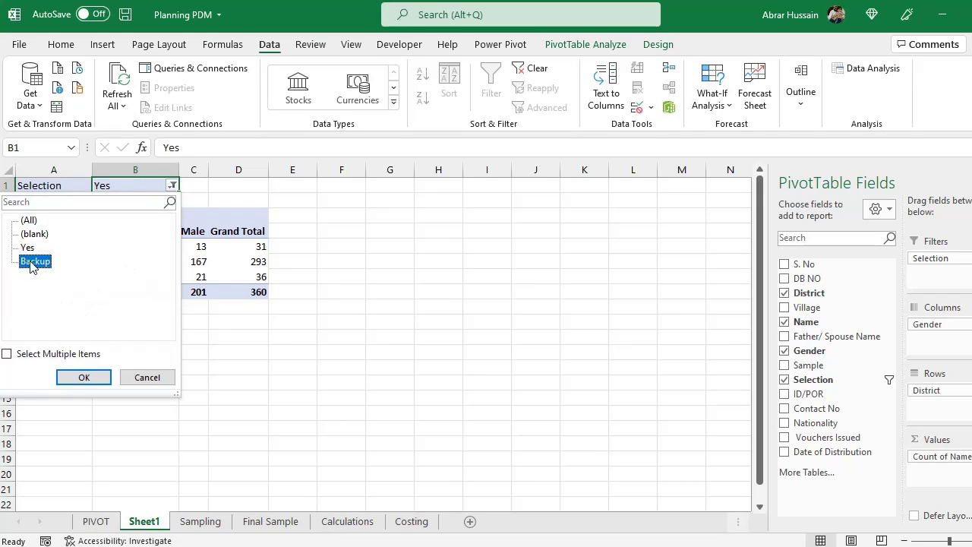
left_click(76, 375)
left_click_drag(64, 235, 214, 294)
Filter the Sampling sheet's Selection column to show only the Backup rows.
left_click(200, 521)
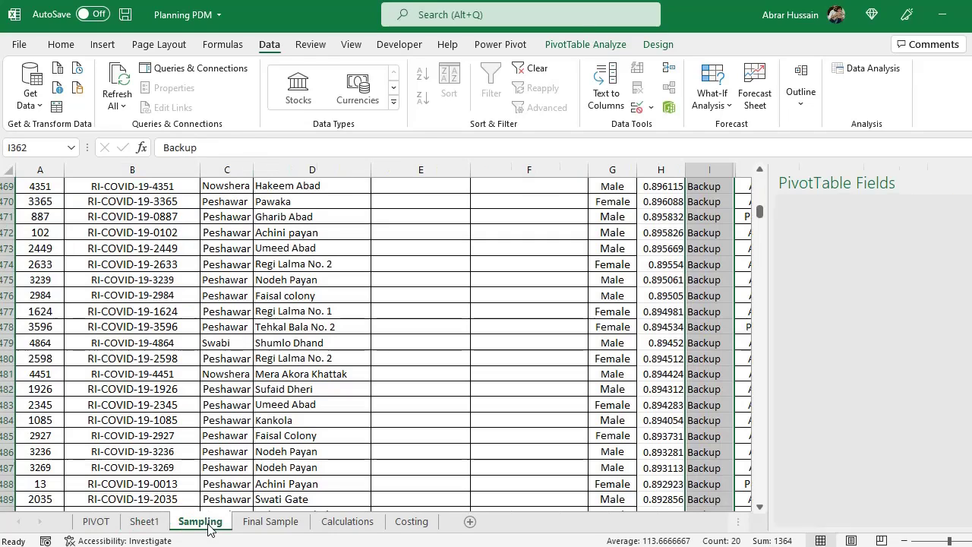
key("ctrl+Up")
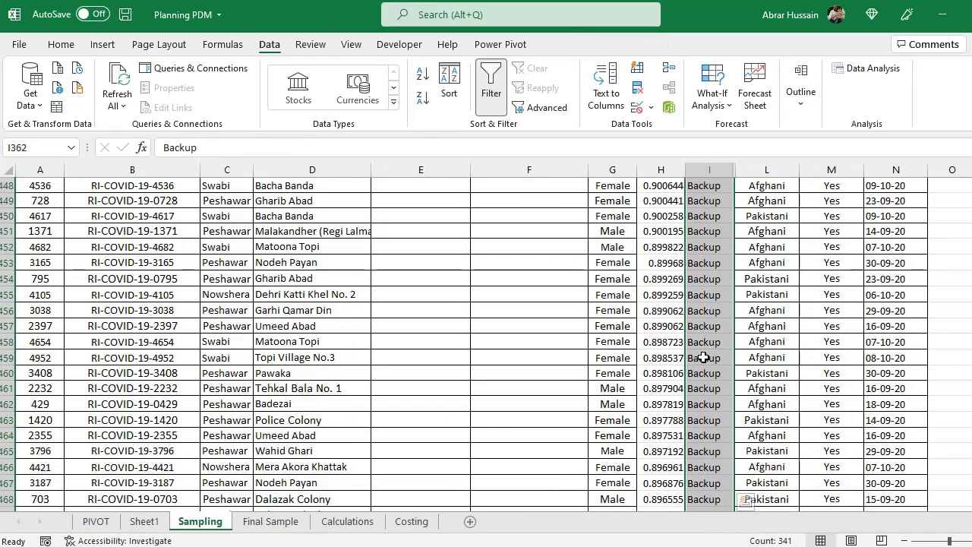
scroll(703, 357, "up", 3)
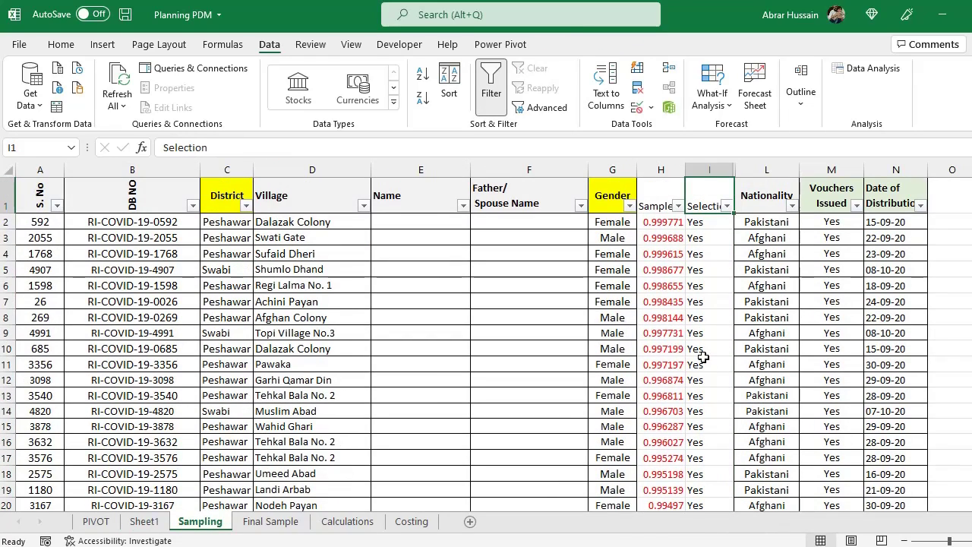
left_click(727, 205)
left_click(788, 385)
left_click(784, 398)
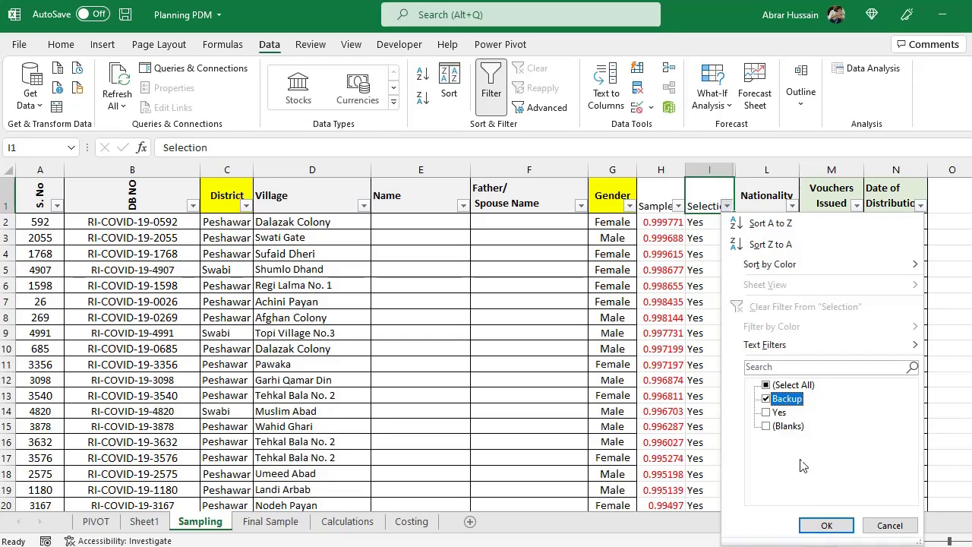
left_click(827, 525)
Copy the filtered Backup rows without headers and paste them directly below the Yes rows in the Final Sample sheet, starting at row 362.
key("ctrl+Home")
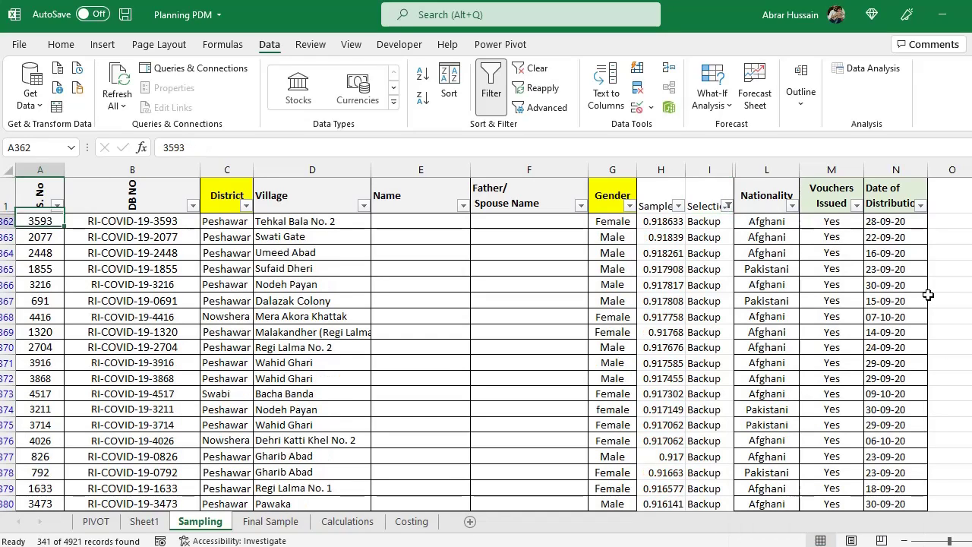
key("ctrl+shift+Right")
key("ctrl+shift+Down")
key("ctrl+c")
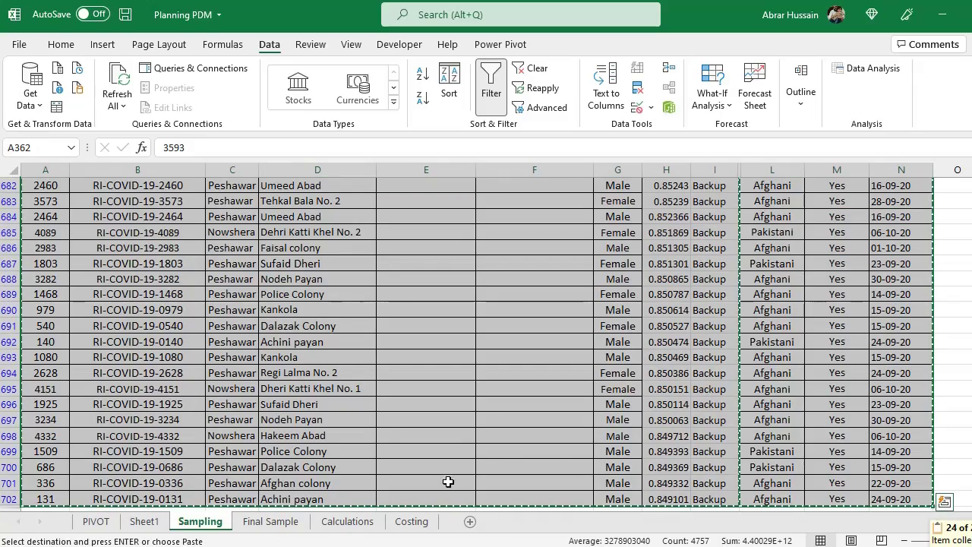
left_click(271, 521)
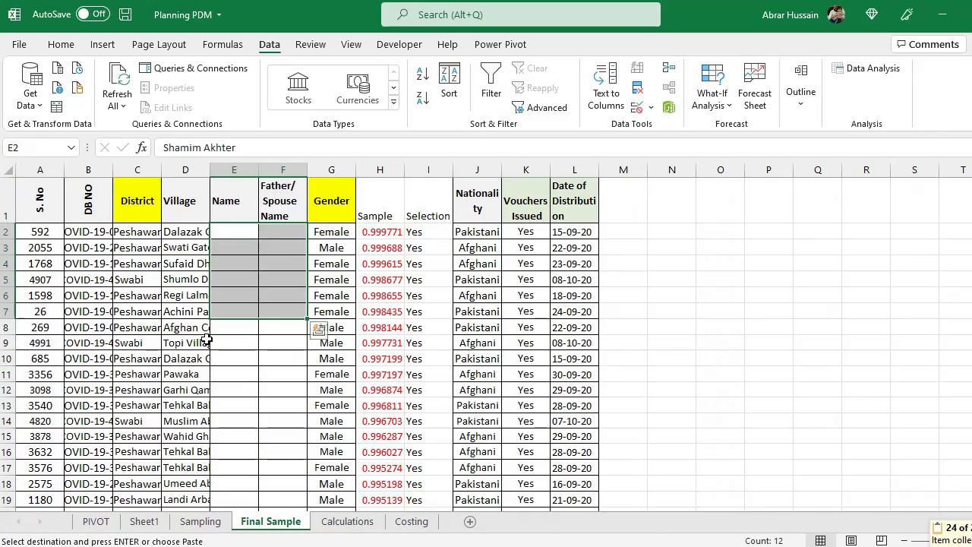
left_click(31, 295)
key("ctrl+Down")
scroll(208, 297, "down", 1)
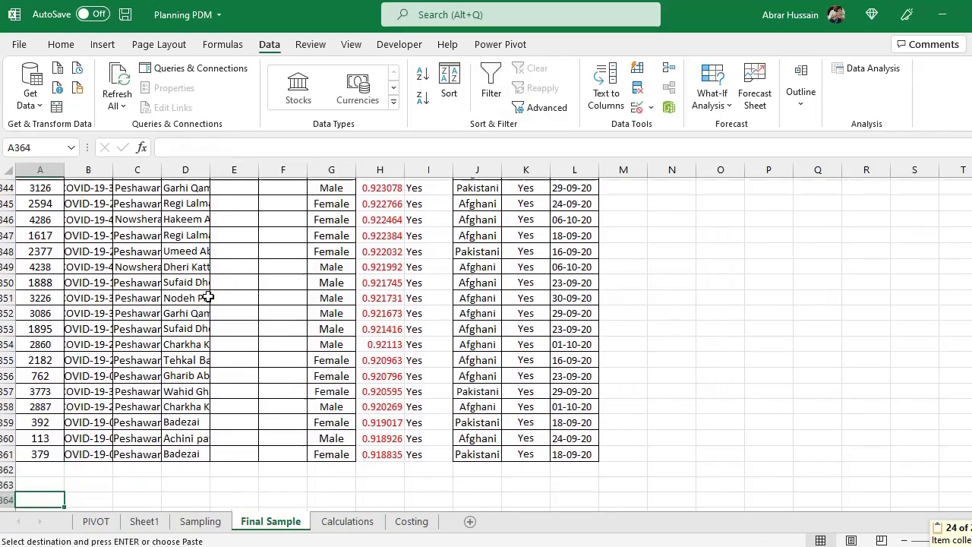
key("ctrl+v")
Examine the Final Sample sheet's Selection column where the Yes rows meet the pasted Backup rows.
key("Right")
key("Right")
key("Right")
key("Right")
key("Right")
key("Right")
key("Right")
key("Right")
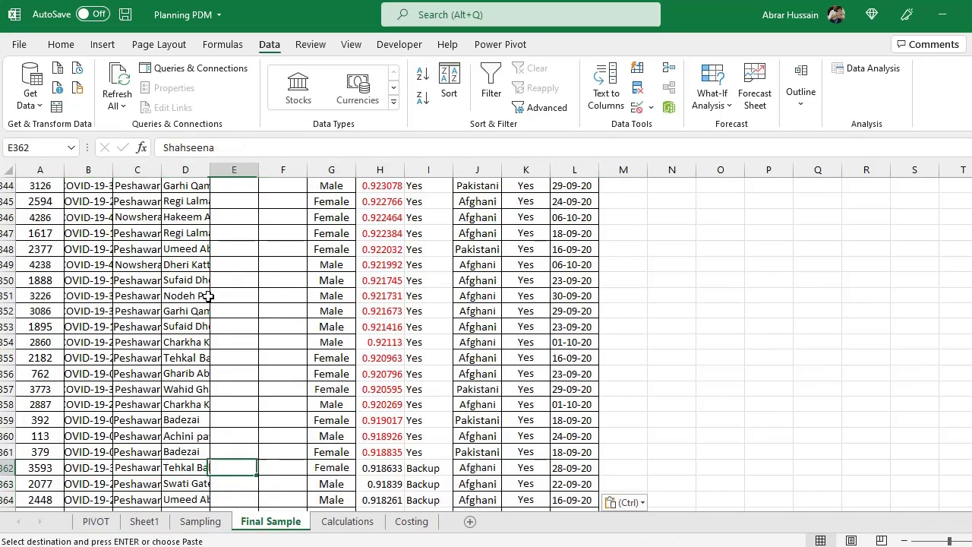
key("Down")
key("Down")
key("Down")
key("Down")
key("Down")
key("Down")
key("Down")
key("Down")
key("Down")
key("Down")
key("Down")
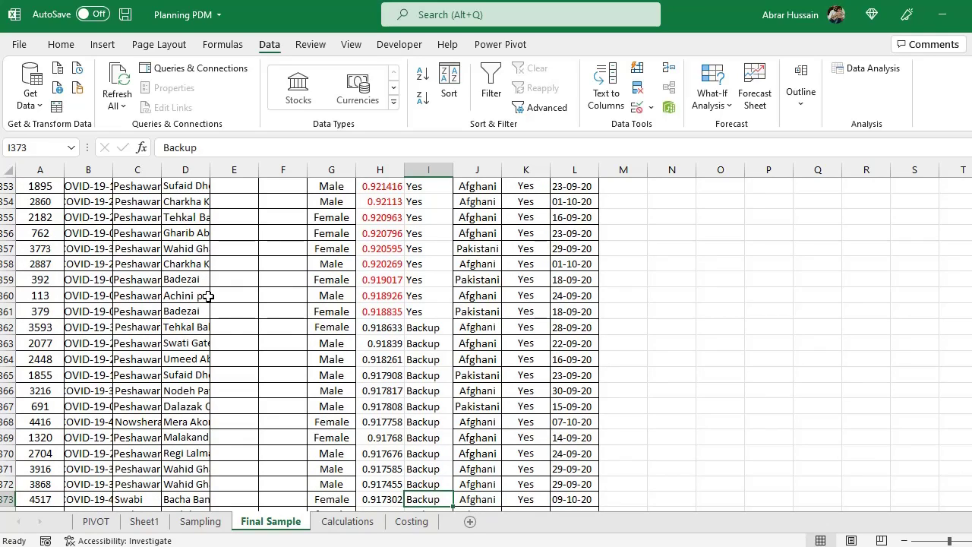
key("Up")
key("Up")
key("Up")
key("Up")
key("Up")
key("Up")
key("Up")
key("Up")
key("Up")
key("Up")
key("Up")
key("Up")
key("Up")
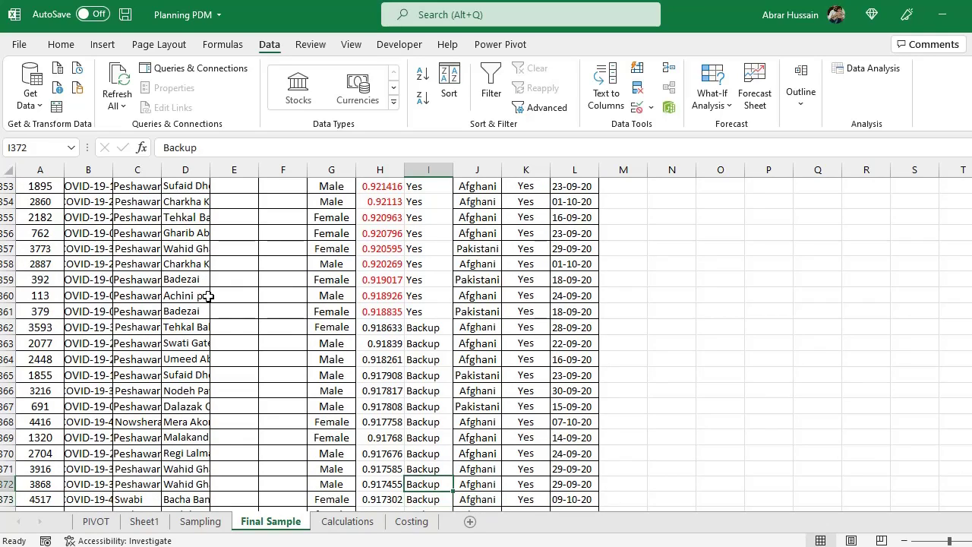
key("Up")
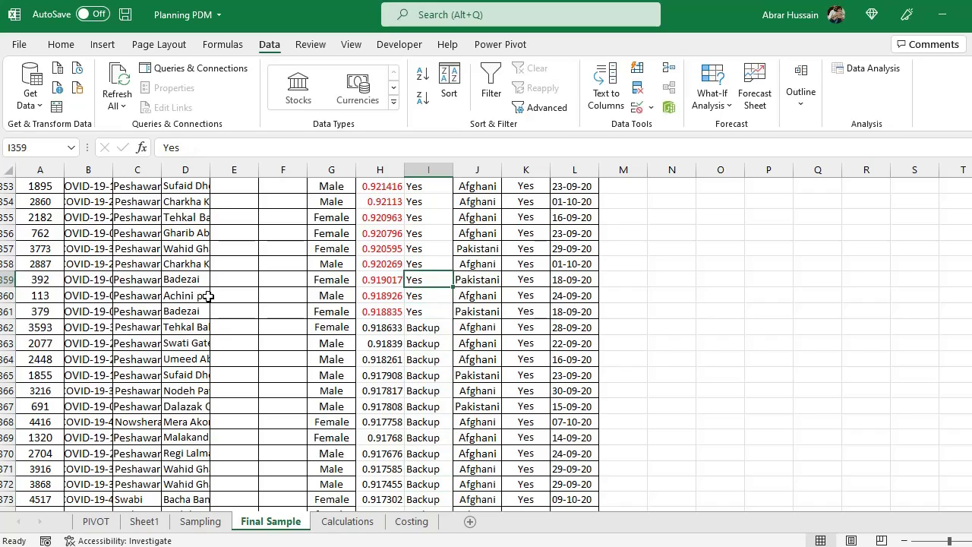
key("Down")
key("Down")
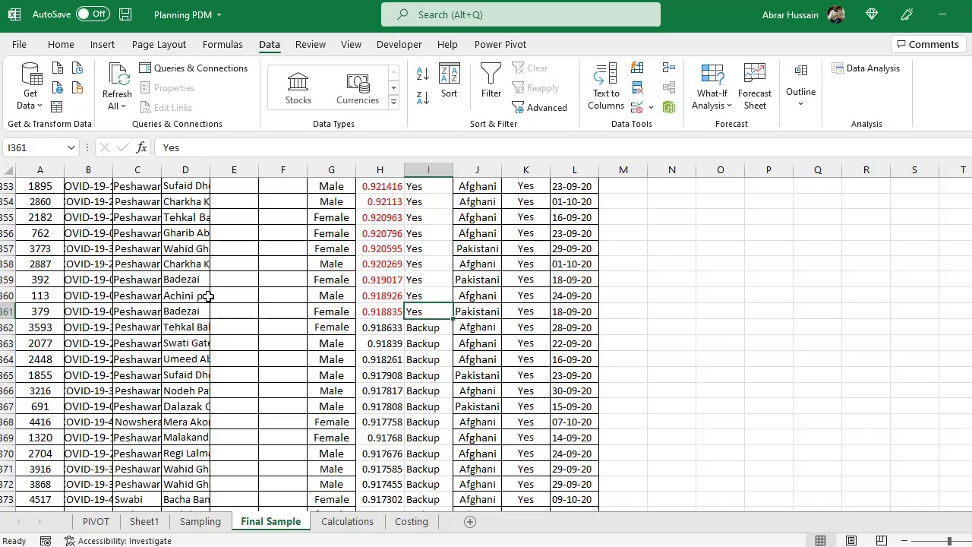
key("Up")
key("Up")
key("Up")
key("Down")
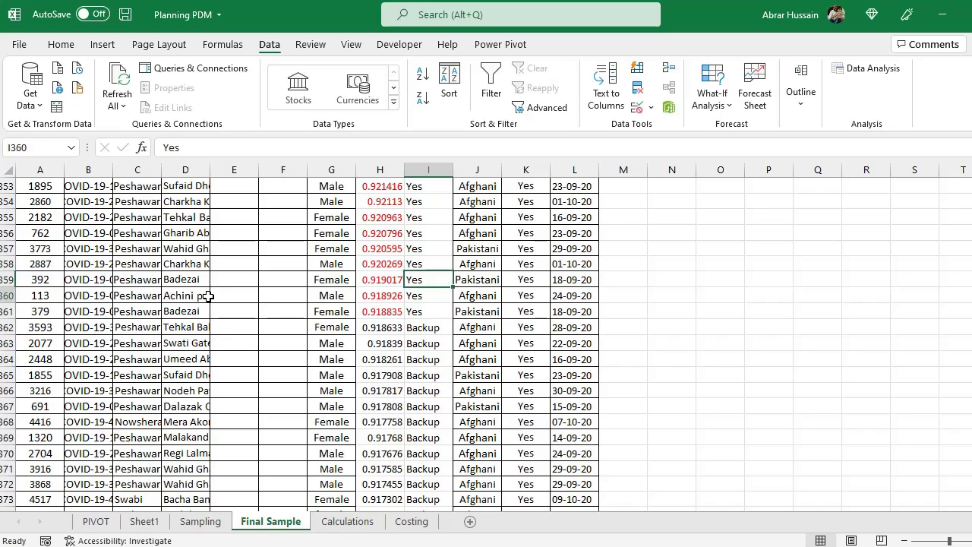
Check where Yes changes to Backup around rows 361 to 365 of Final Sample, and view the disaggregation table in Calculations.
key("Down")
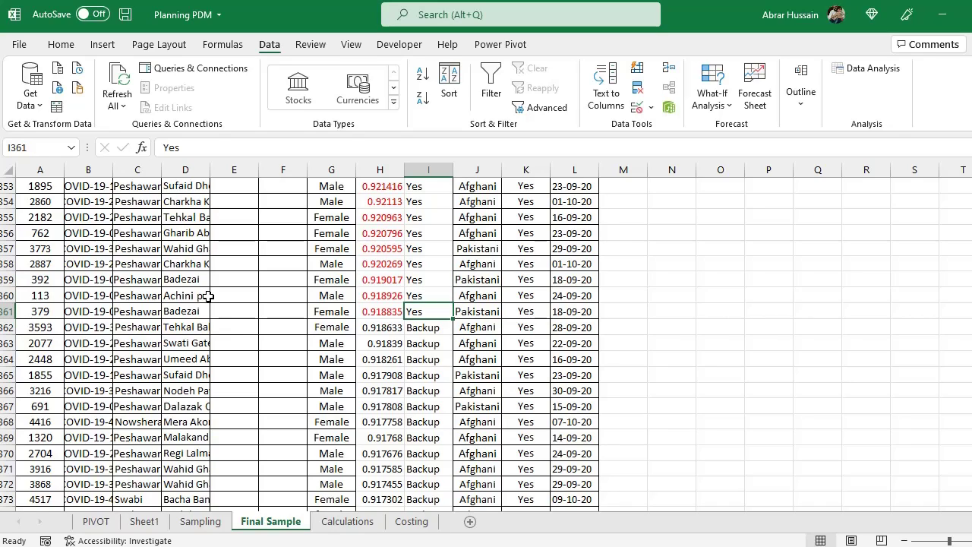
key("Down")
key("Down")
key("Down")
key("Down")
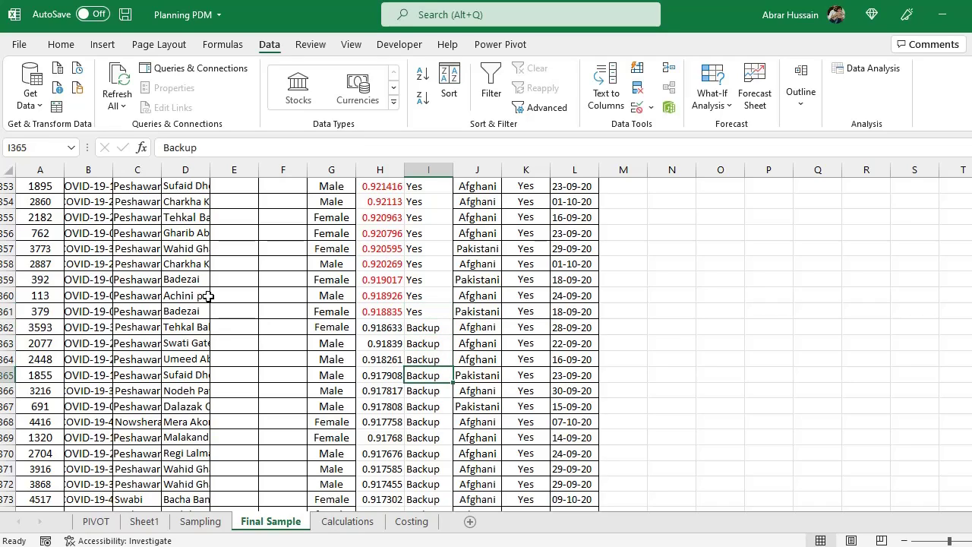
key("Up")
key("Up")
key("Up")
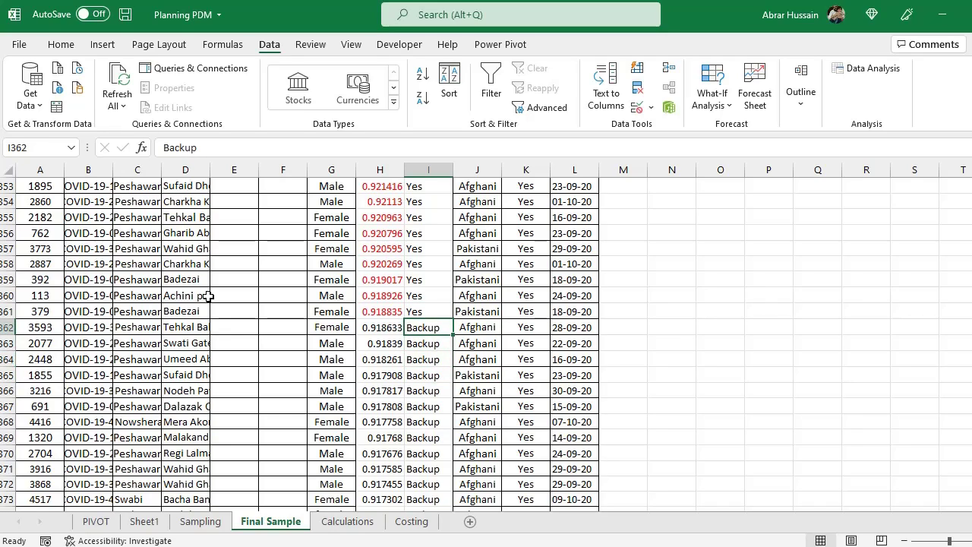
key("ctrl+Page_Down")
scroll(116, 332, "down", 3)
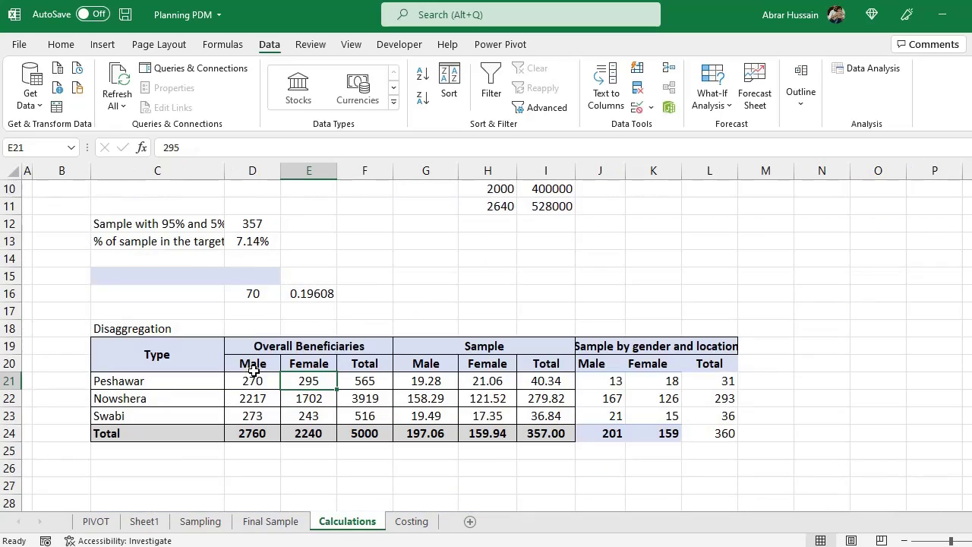
Clear the Backup filter on the Sampling sheet's Selection column to show every beneficiary row.
left_click(197, 522)
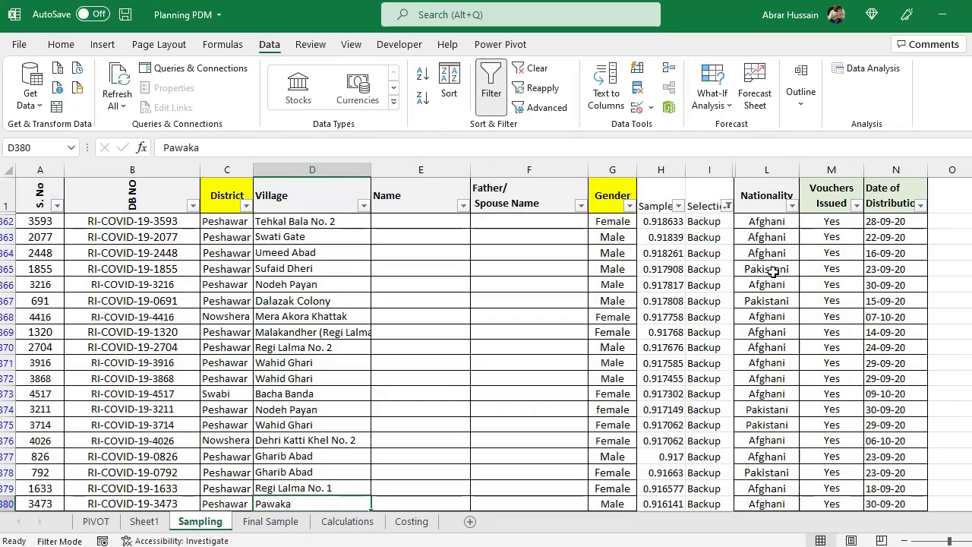
scroll(773, 271, "down", 6)
scroll(717, 304, "up", 6)
left_click(707, 223)
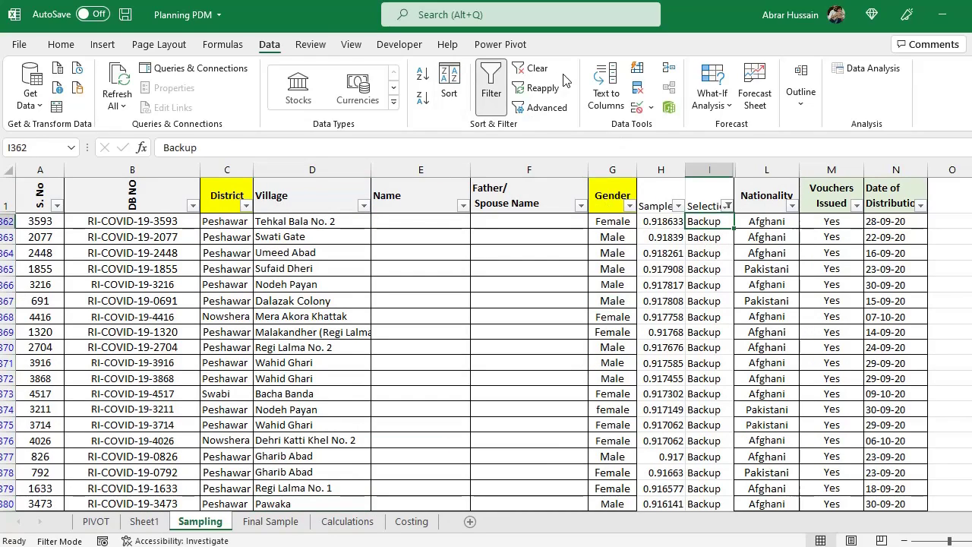
left_click(537, 68)
left_click(701, 202)
left_click(706, 237)
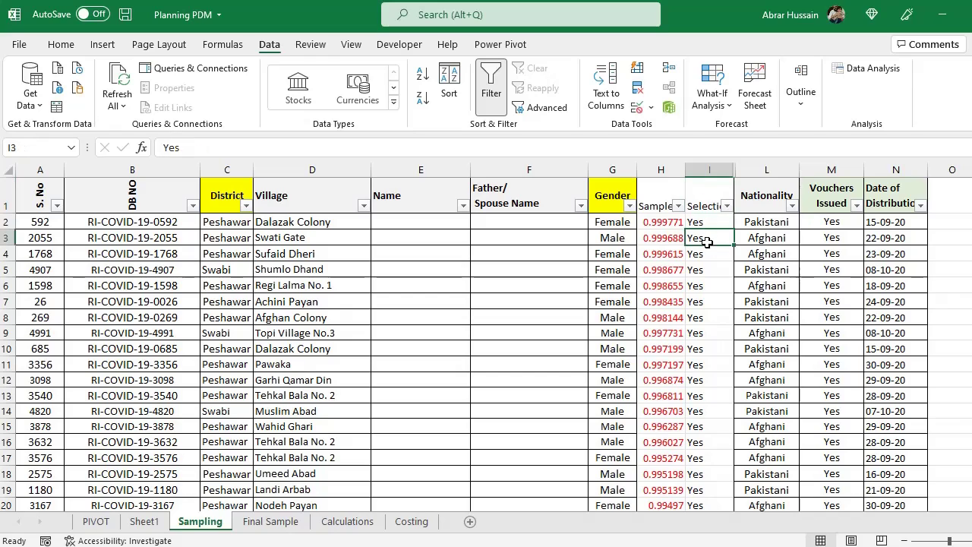
left_click(700, 184)
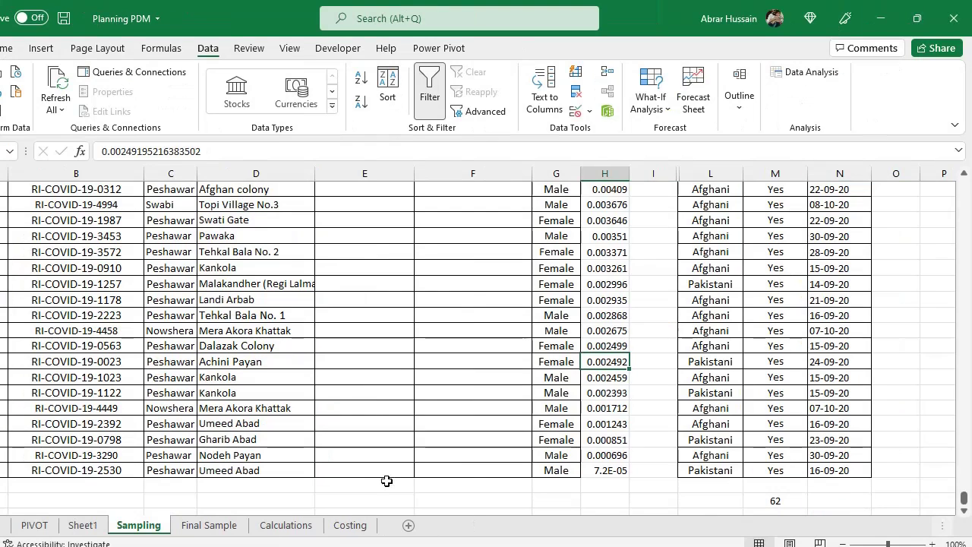
Examine the Final Sample sheet's header row and the first entries in its Date of Distribution column without changing them.
left_click(228, 526)
left_click(510, 300)
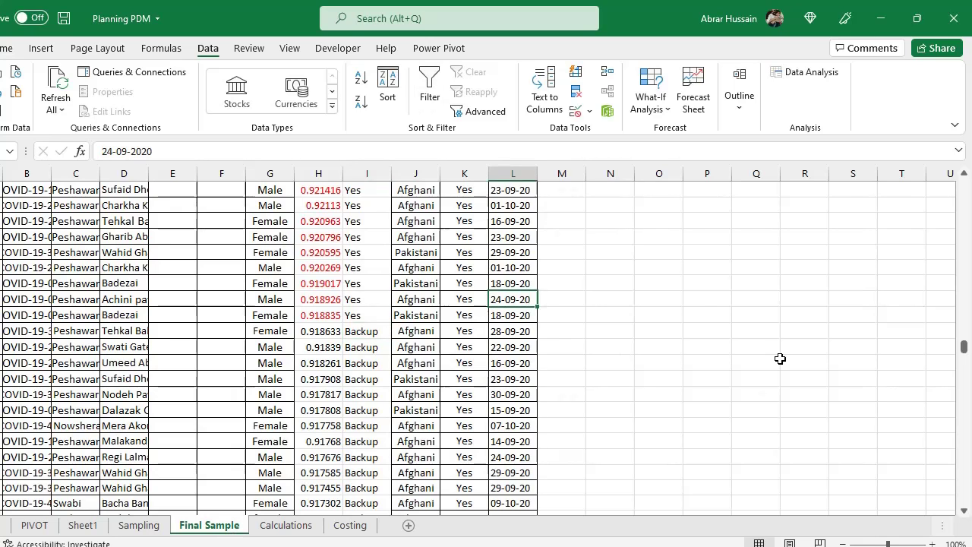
key("ctrl+Up")
key("Left")
key("Left")
key("Right")
key("Right")
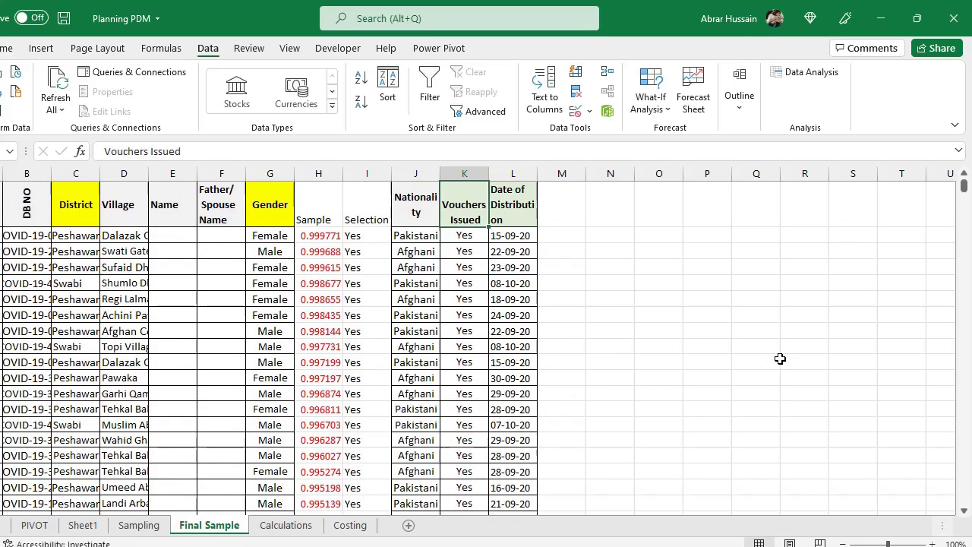
key("F2")
key("Return")
key("F2")
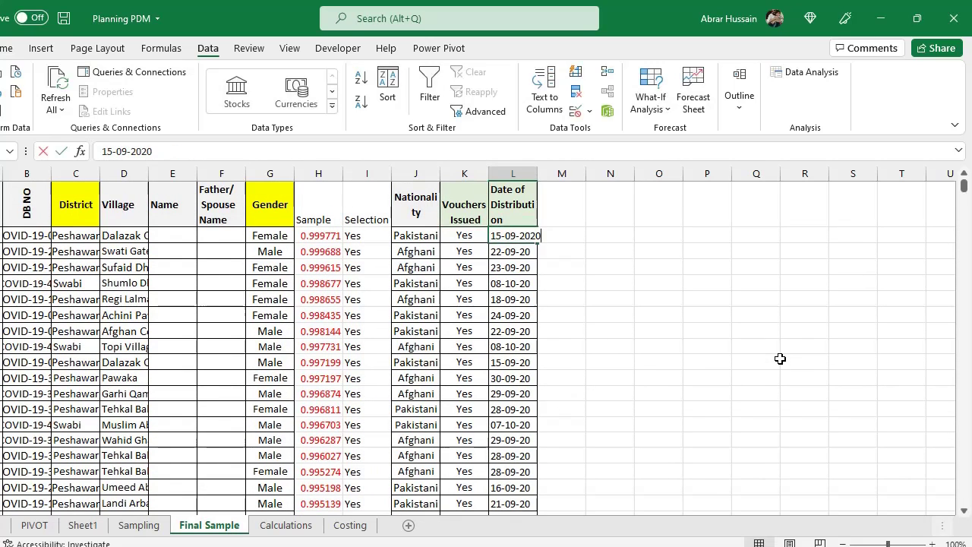
key("Return")
key("F2")
key("Return")
key("F2")
key("Return")
key("ctrl+Up")
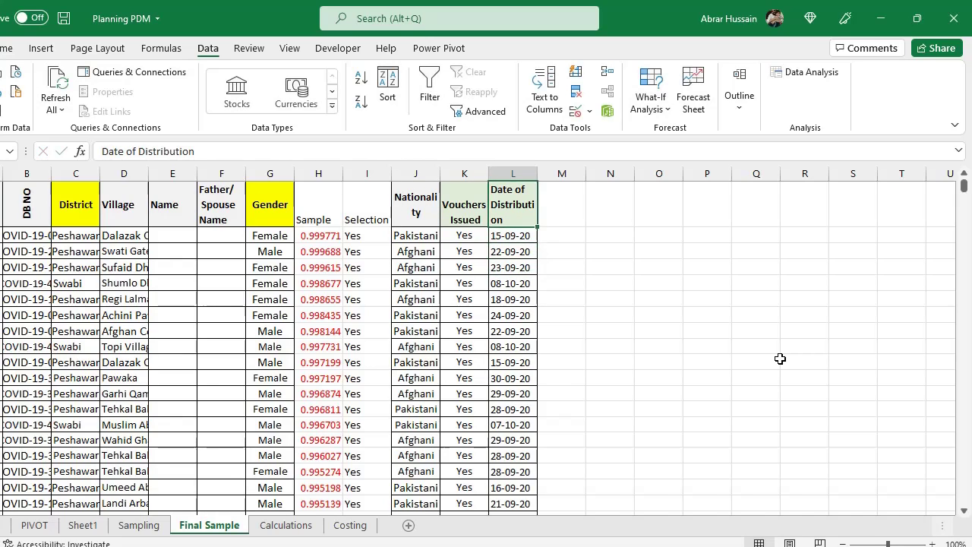
key("Left")
key("Right")
left_click_drag(3, 176, 1, 175)
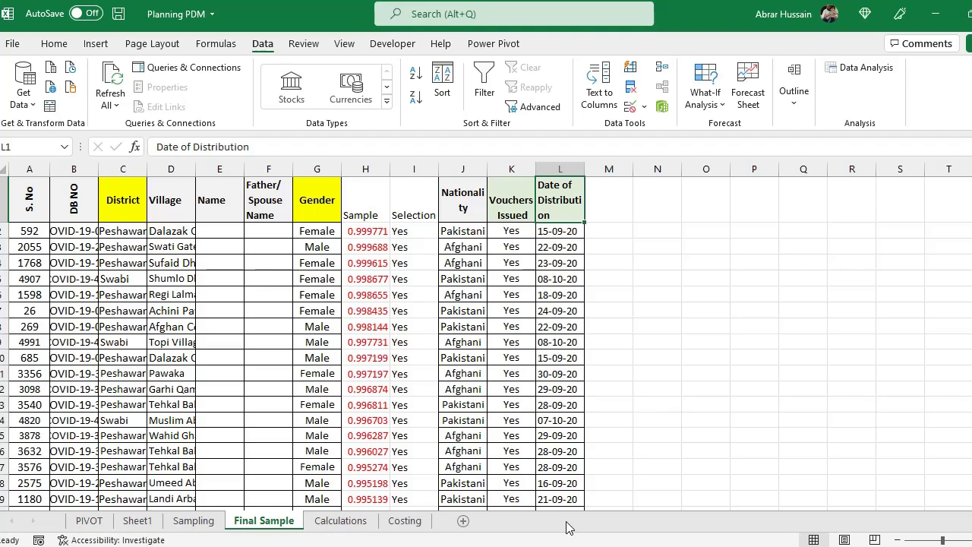
Review the first records in the Sampling sheet across the columns from DB NO to Sample, Selection and Nationality.
key("ctrl+Page_Down")
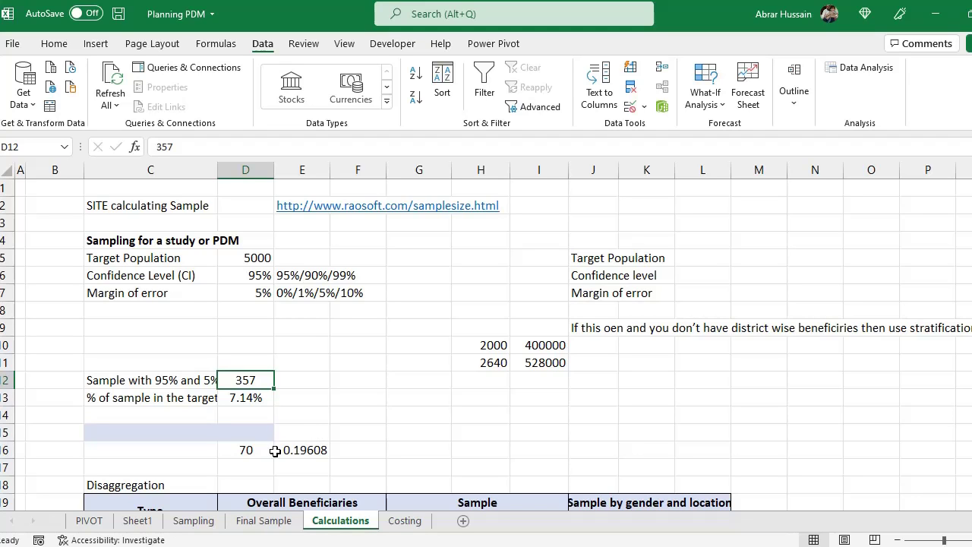
left_click(193, 521)
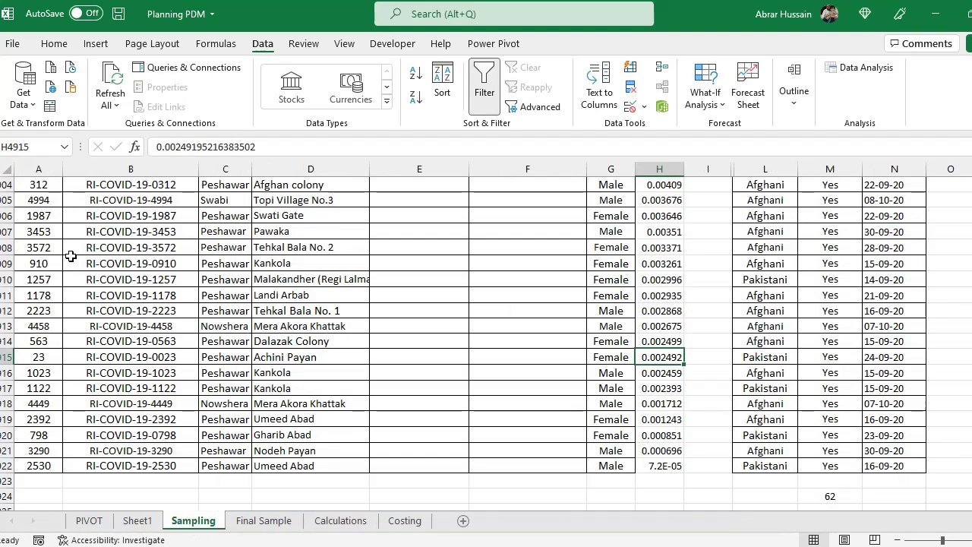
left_click(76, 262)
key("ctrl+Up")
key("Down")
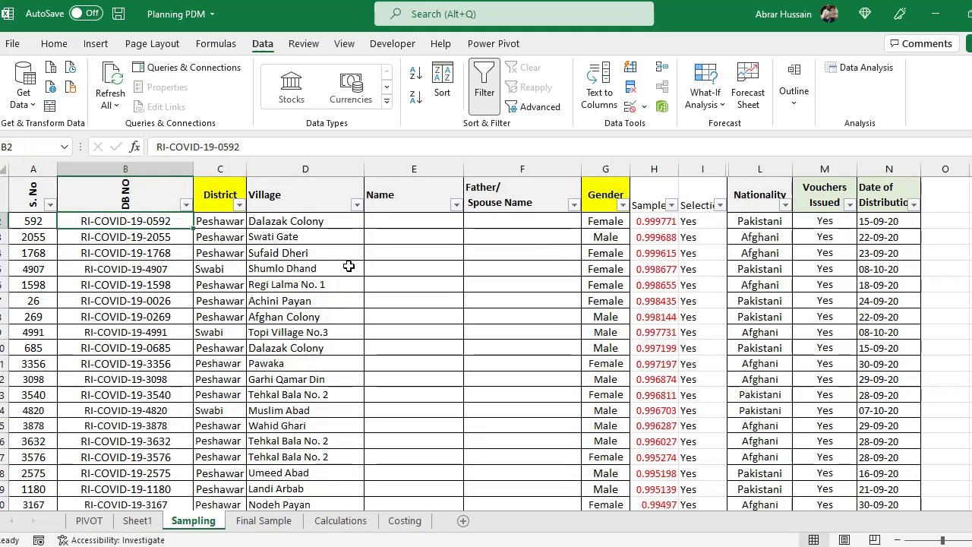
key("Right")
key("Right")
key("Right")
key("Right")
key("Right")
key("Right")
key("Right")
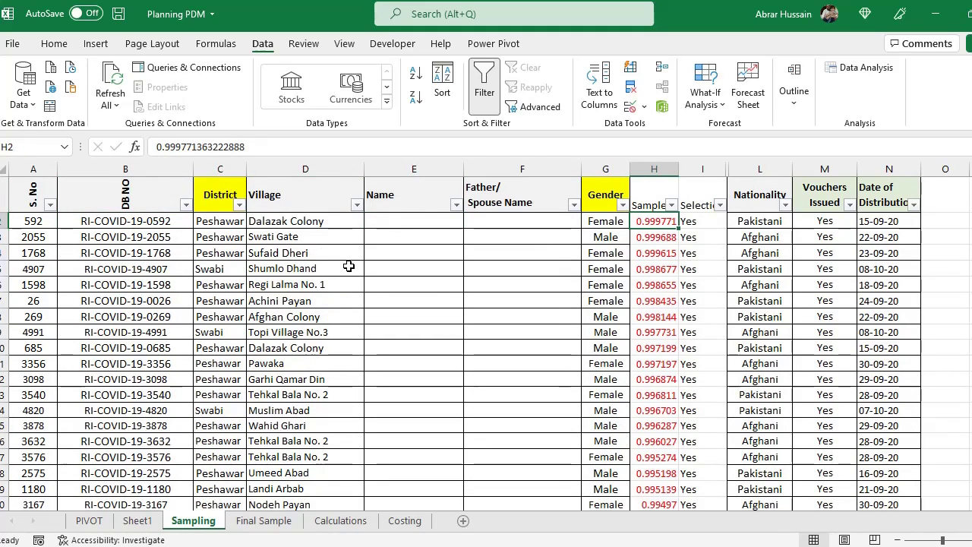
key("Left")
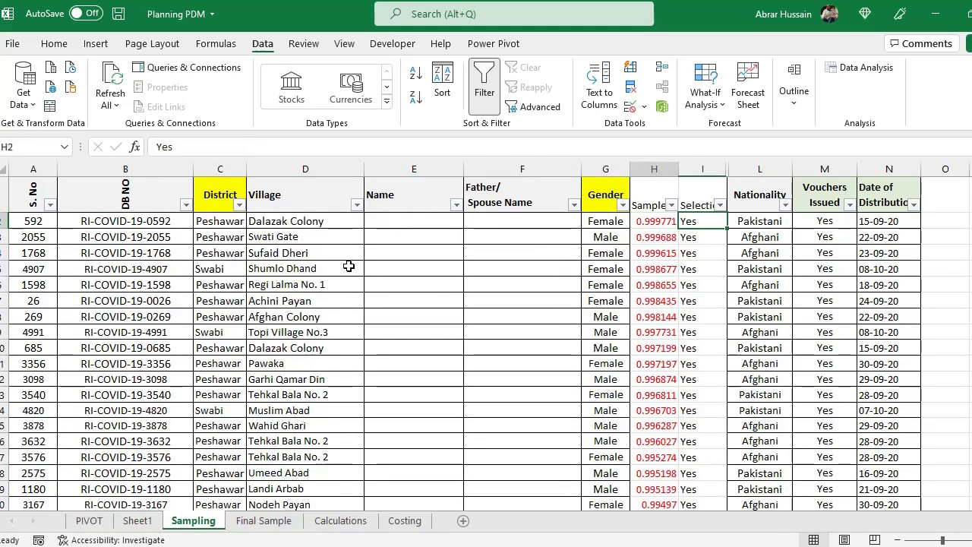
key("Up")
key("Right")
key("Down")
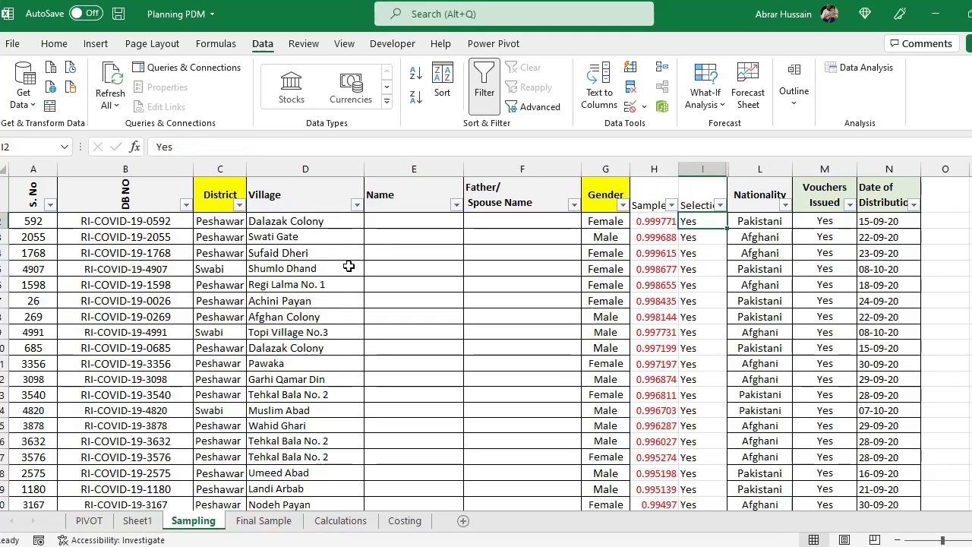
key("Up")
key("Down")
key("Right")
key("Down")
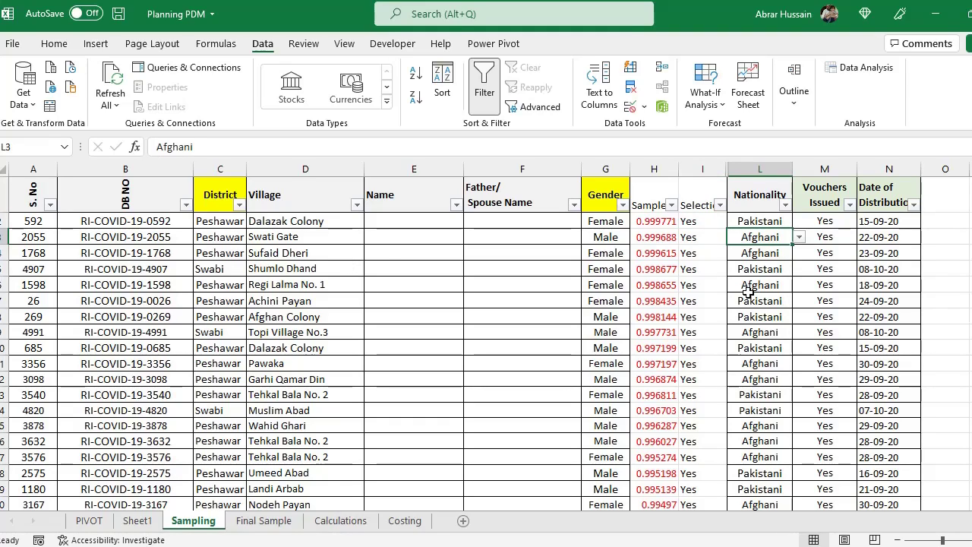
Switch to the Sampling and PDM document in Word and read the opening sentence defining Post-Distribution Monitoring under the PDM heading.
mouse_move(492, 546)
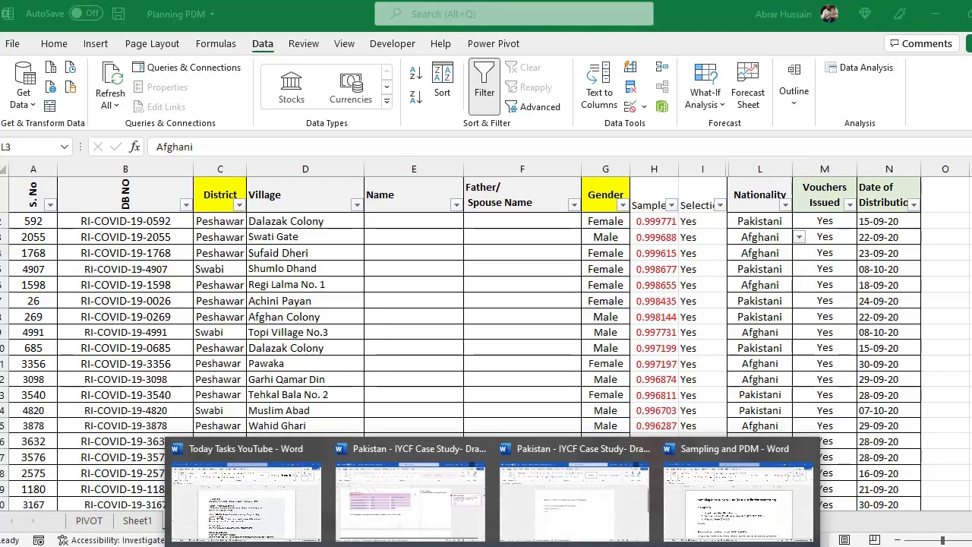
left_click(737, 486)
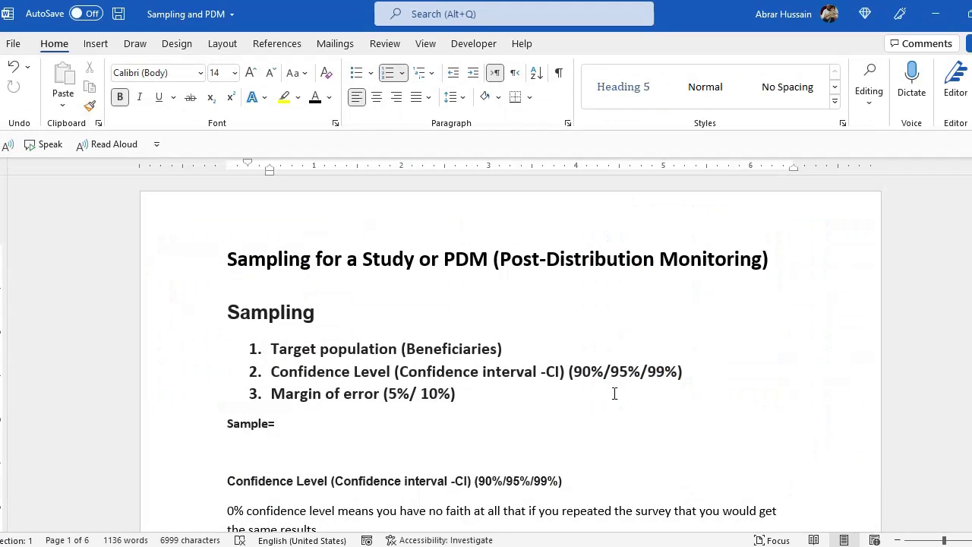
key("Page_Down")
key("Page_Down")
key("ctrl+shift+Right")
key("ctrl+shift+Right")
key("ctrl+shift+Right")
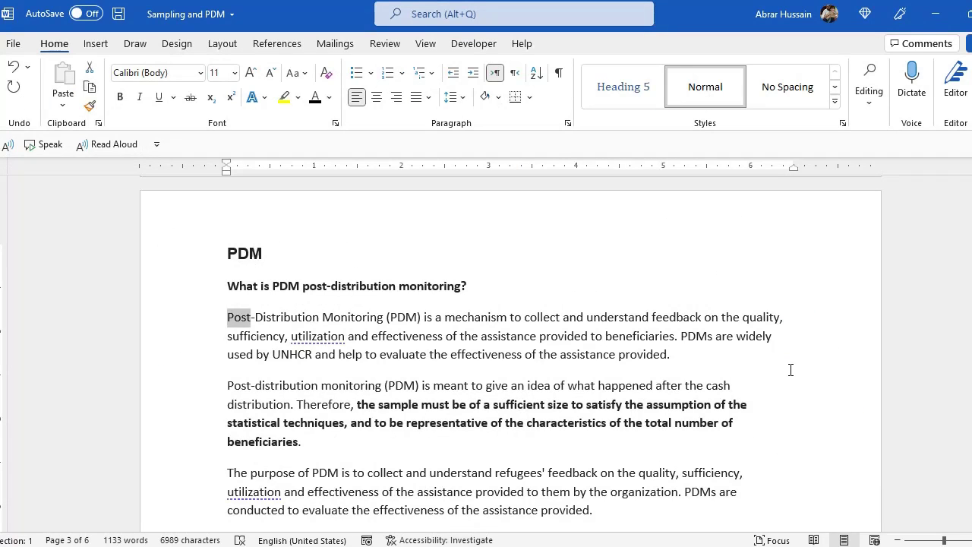
key("ctrl+shift+Right")
key("ctrl+shift+Right")
key("ctrl+shift+Right")
key("ctrl+shift+Right")
key("ctrl+shift+Right")
key("ctrl+shift+Right")
key("ctrl+shift+Right")
key("ctrl+shift+Right")
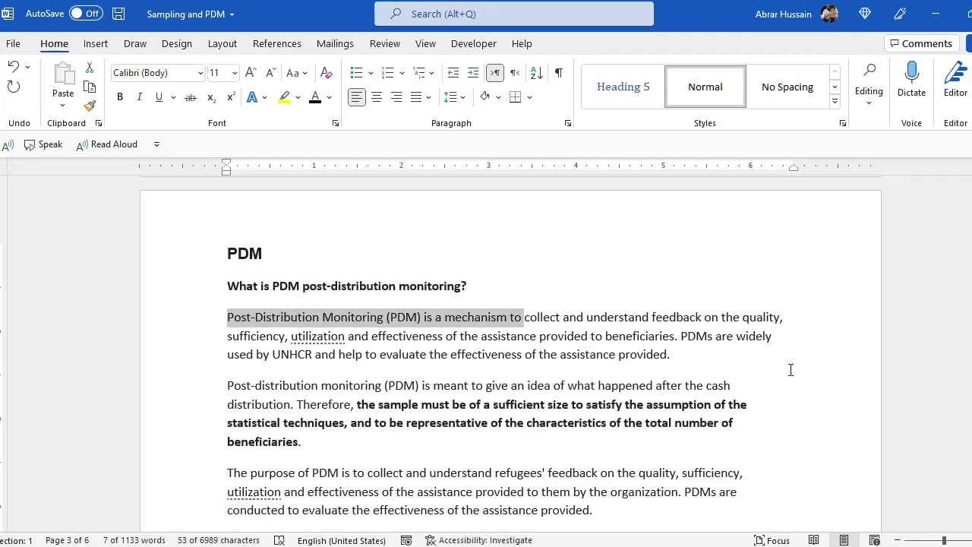
key("ctrl+shift+Right")
key("ctrl+shift+Right")
key("ctrl+shift+Right")
key("ctrl+shift+Right")
key("ctrl+shift+Right")
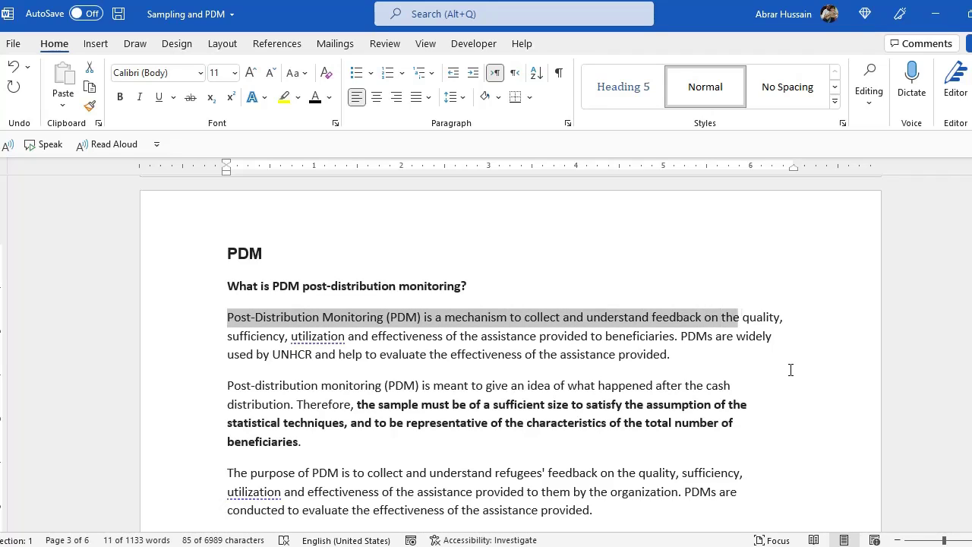
key("ctrl+shift+Right")
key("ctrl+shift+Right")
key("ctrl+shift+Right")
key("ctrl+shift+Right")
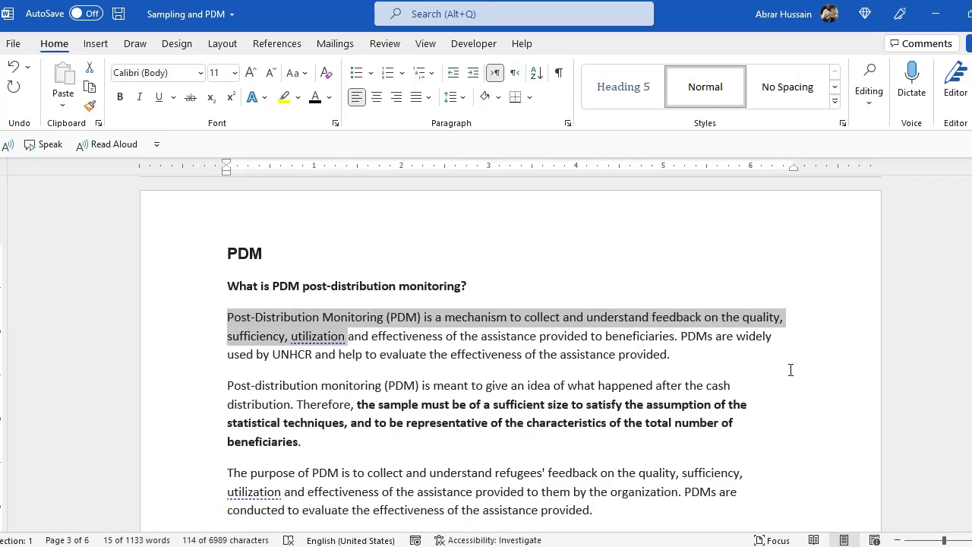
key("ctrl+shift+Right")
key("ctrl+shift+Right")
key("ctrl+shift+Right")
key("ctrl+shift+Right")
key("ctrl+shift+Right")
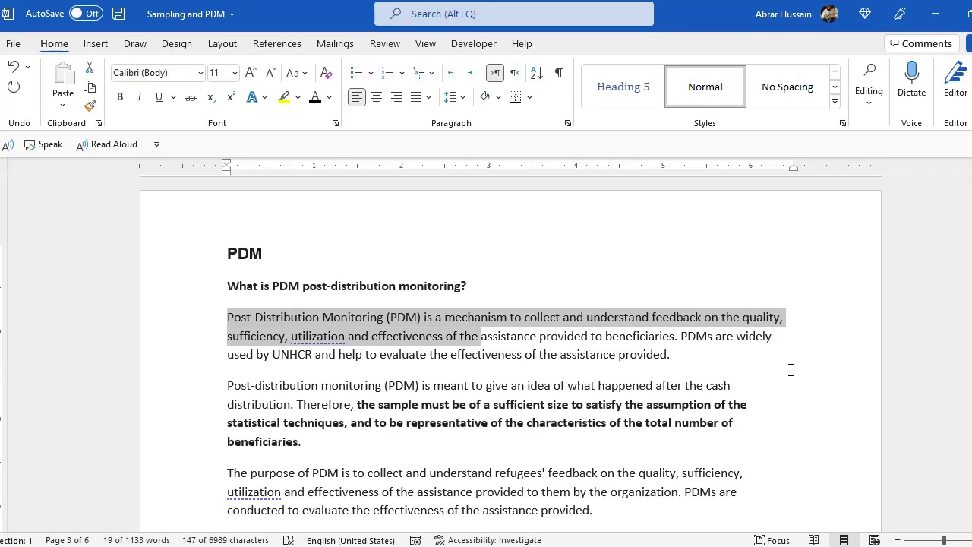
key("ctrl+shift+Right")
key("ctrl+shift+Right")
key("ctrl+shift+Right")
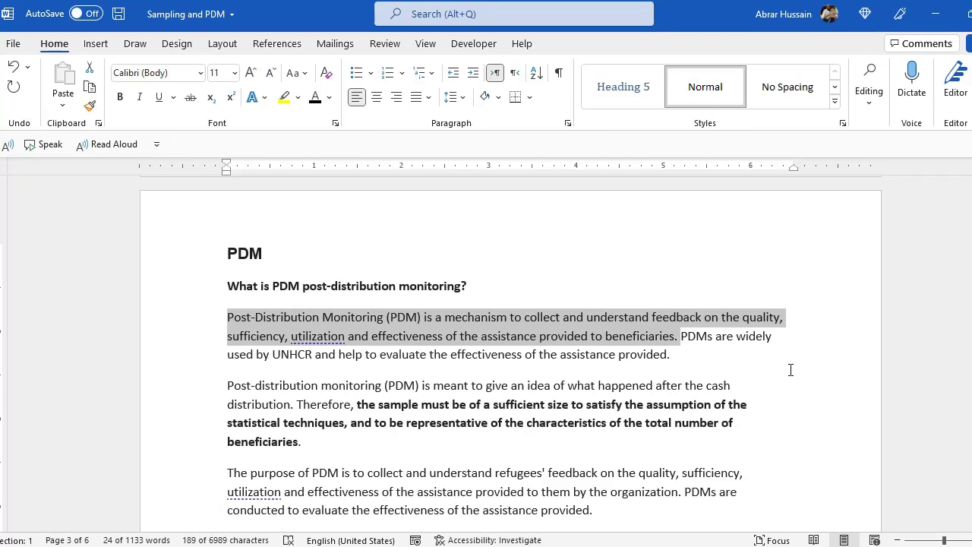
Delete a sentence from the opening PDM paragraph and view the Methodology section.
key("Delete")
scroll(373, 442, "down", 4)
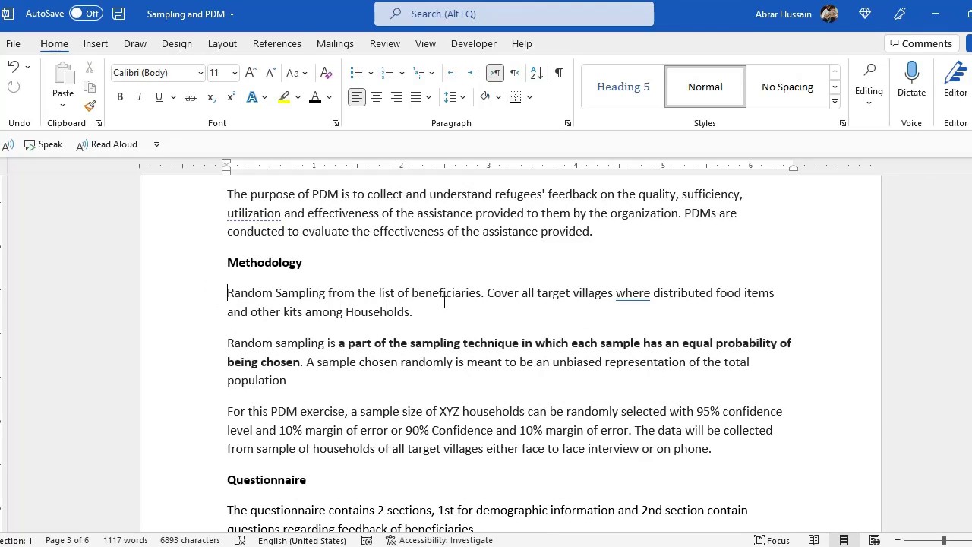
Switch back to the Planning PDM workbook in Excel and review the target population, confidence level, margin of error and sample in Calculations.
key("alt+Tab")
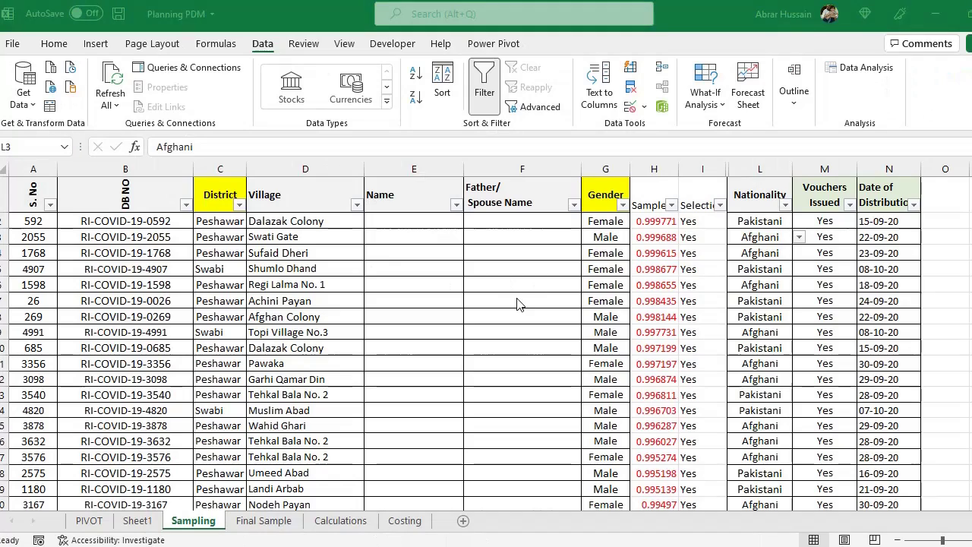
left_click(148, 222)
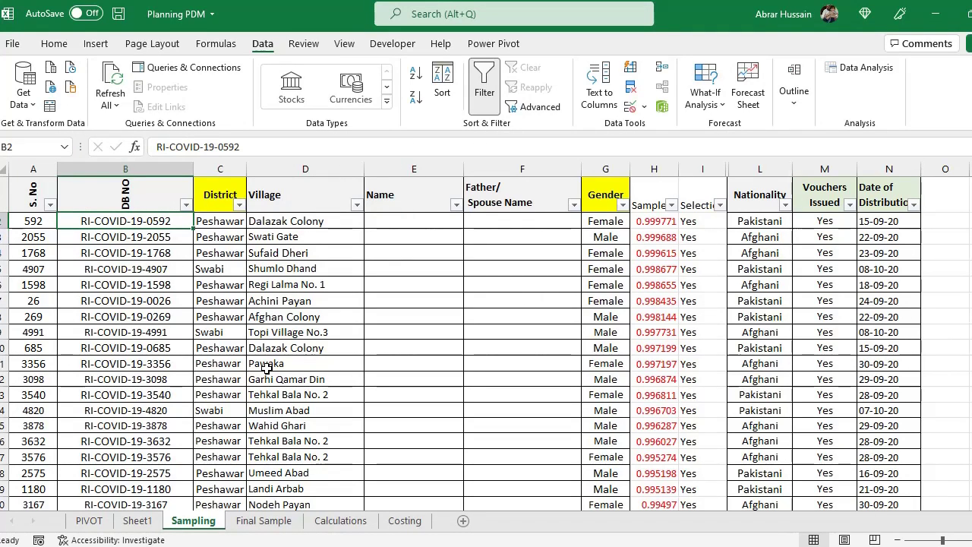
left_click(339, 522)
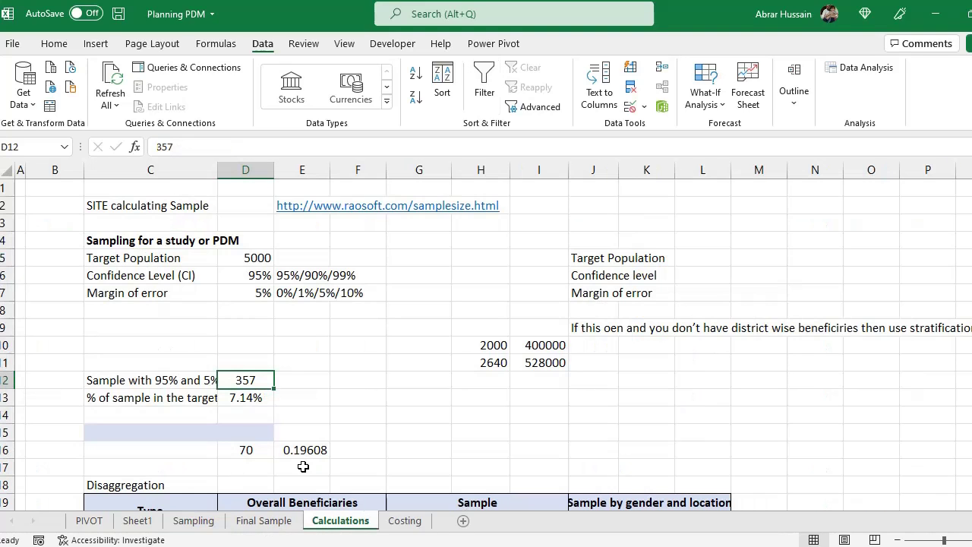
left_click(257, 258)
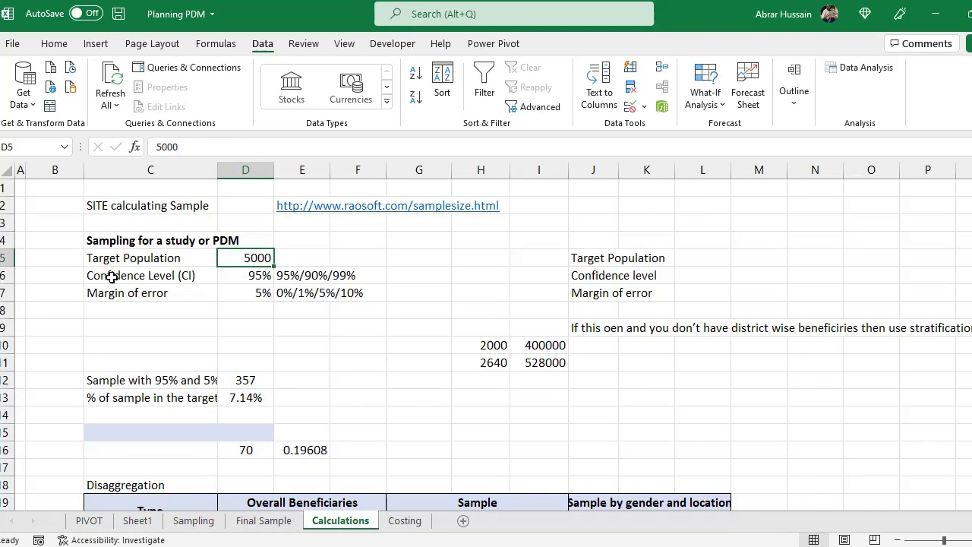
left_click(244, 275)
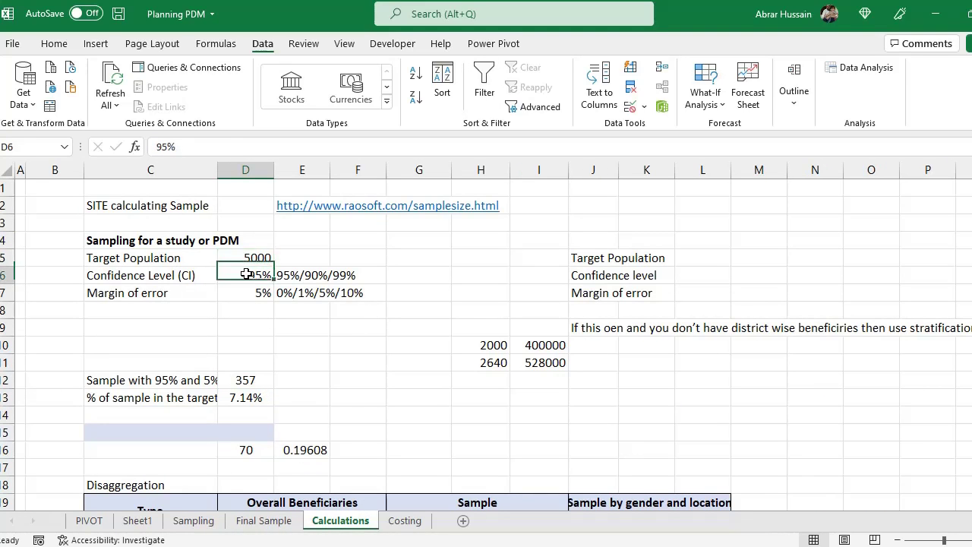
left_click(261, 293)
left_click(123, 380)
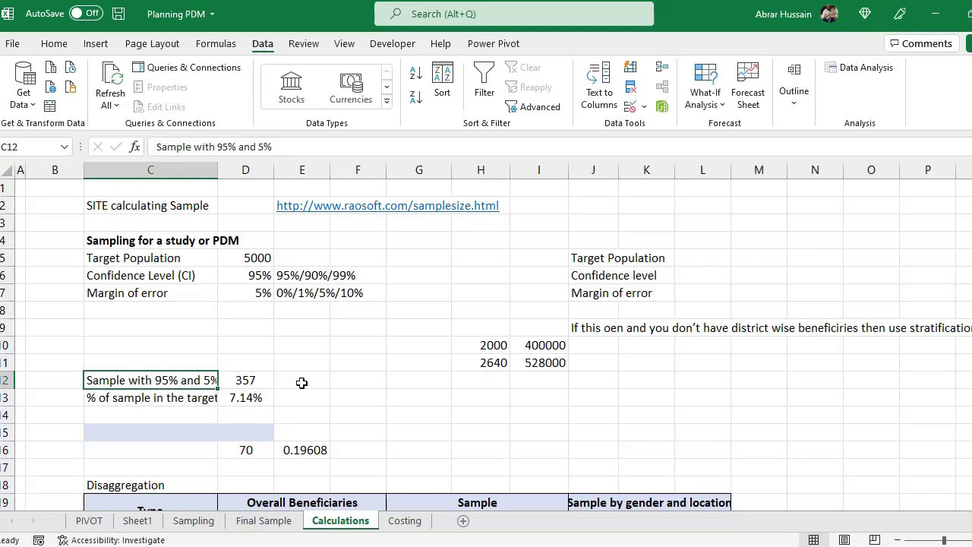
Check the sample size in Calculations, then the first record's Sample and Selection values in the Sampling sheet.
left_click(270, 379)
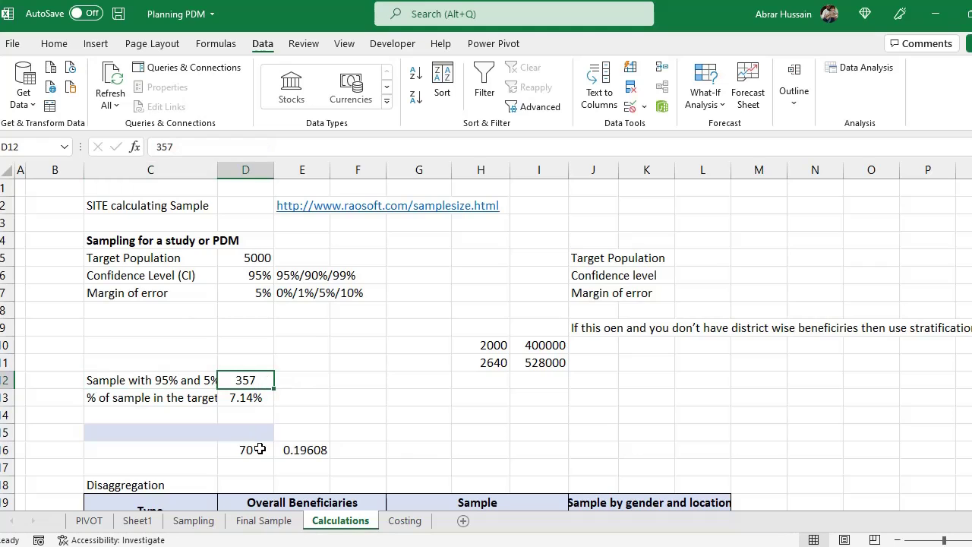
left_click(193, 520)
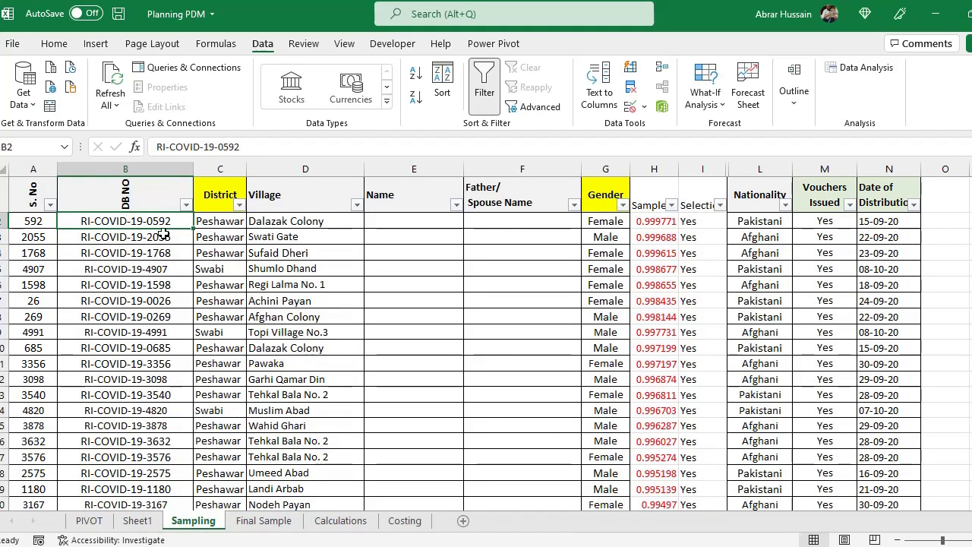
left_click(703, 224)
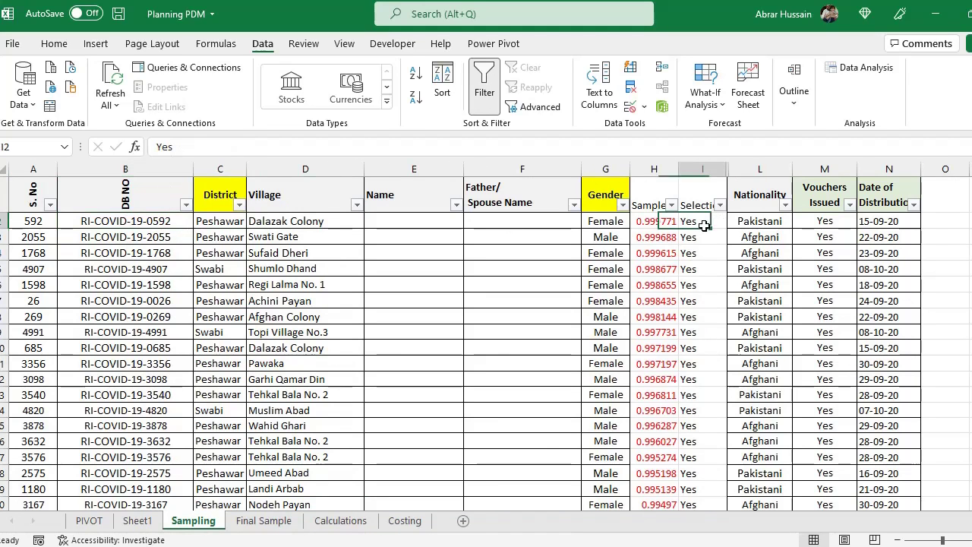
left_click(662, 223)
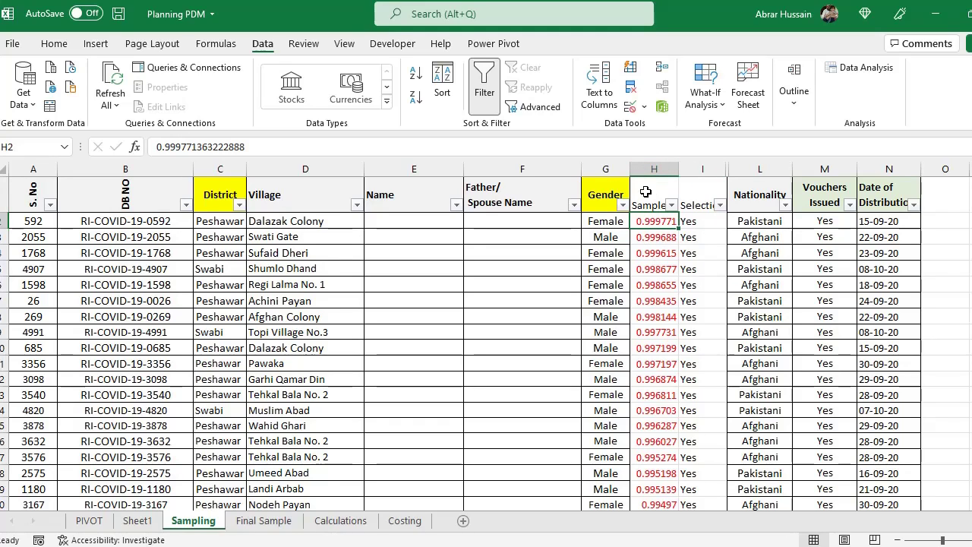
left_click(704, 221)
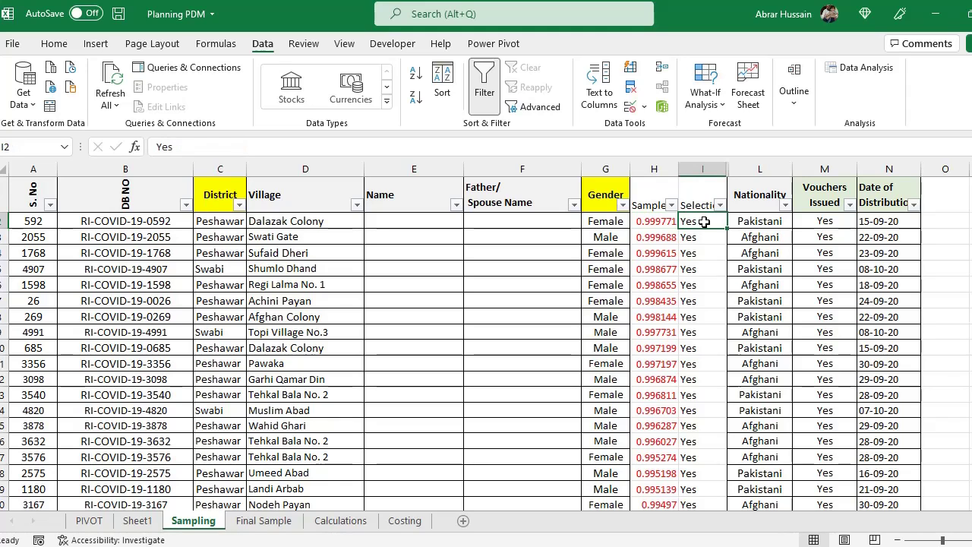
Switch to the Sampling and PDM document in Word and review the respondent detail fields of the Post Distribution Monitoring Tool.
key("alt+Tab")
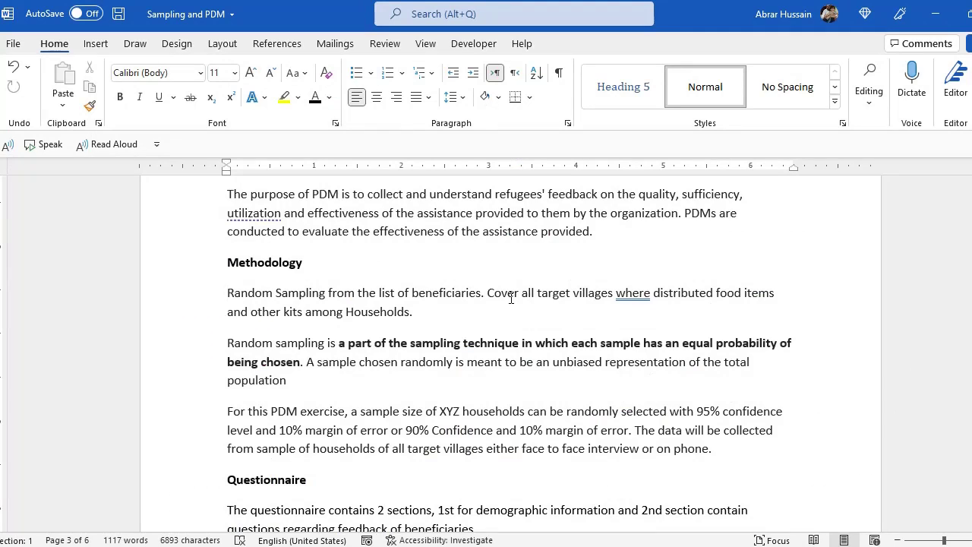
scroll(369, 278, "down", 5)
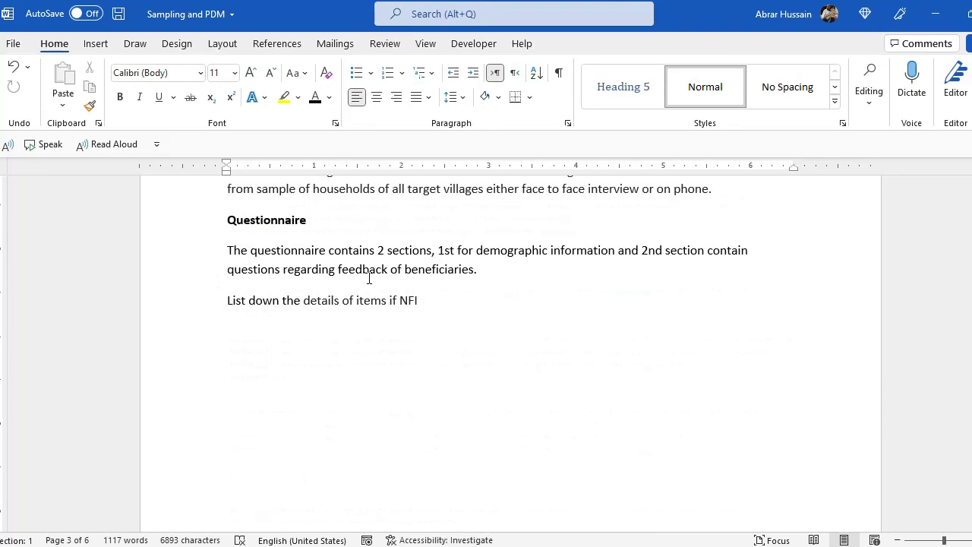
scroll(420, 291, "down", 9)
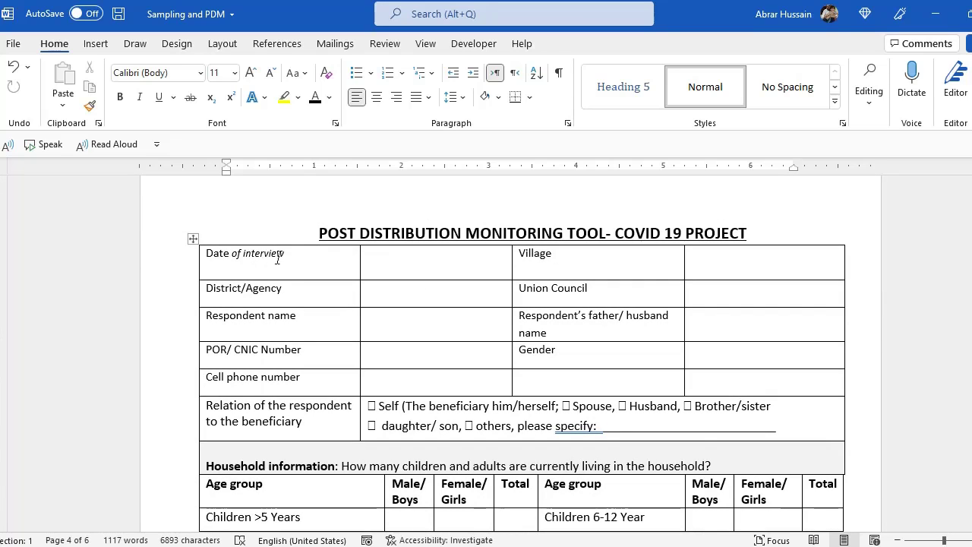
mouse_move(278, 253)
left_mouse_down()
mouse_move(605, 301)
mouse_move(696, 349)
mouse_move(705, 419)
left_mouse_up()
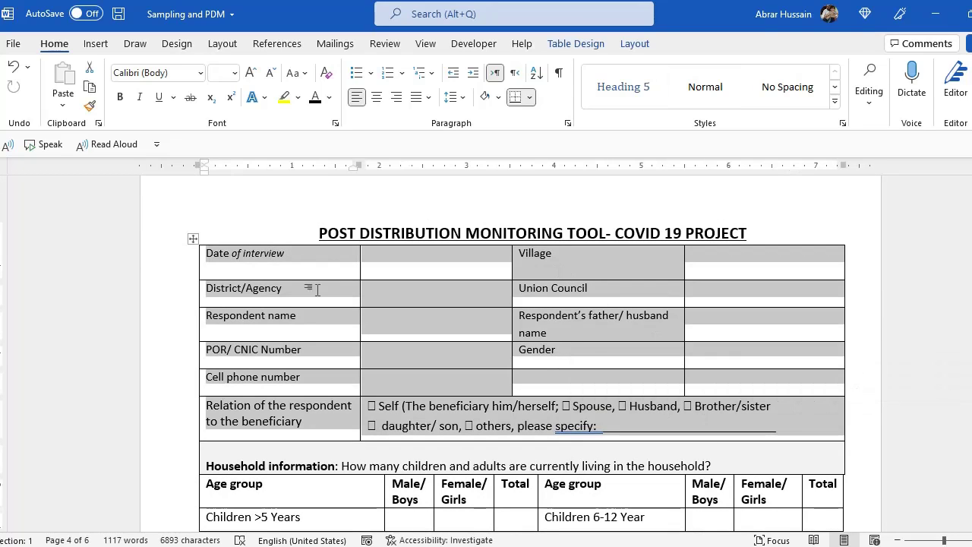
left_click(294, 287)
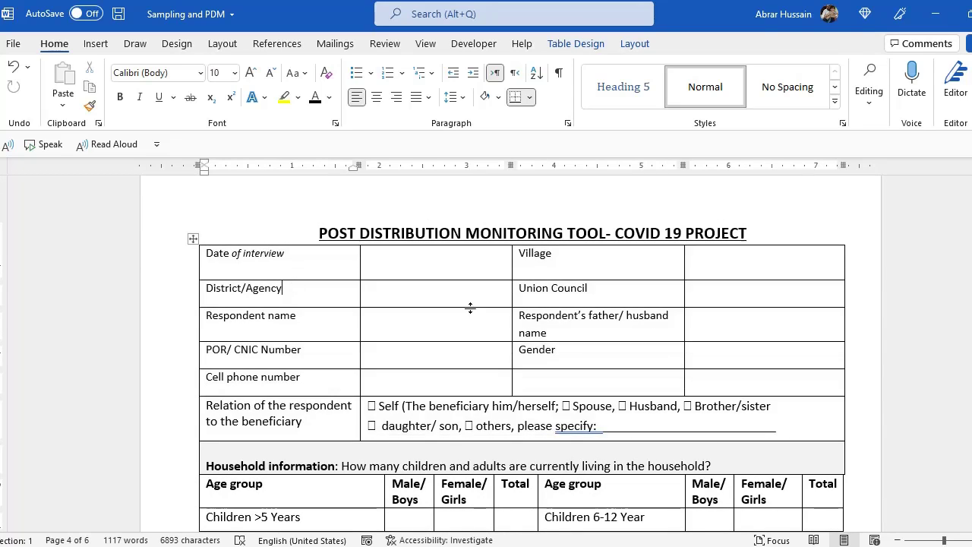
left_click(577, 327)
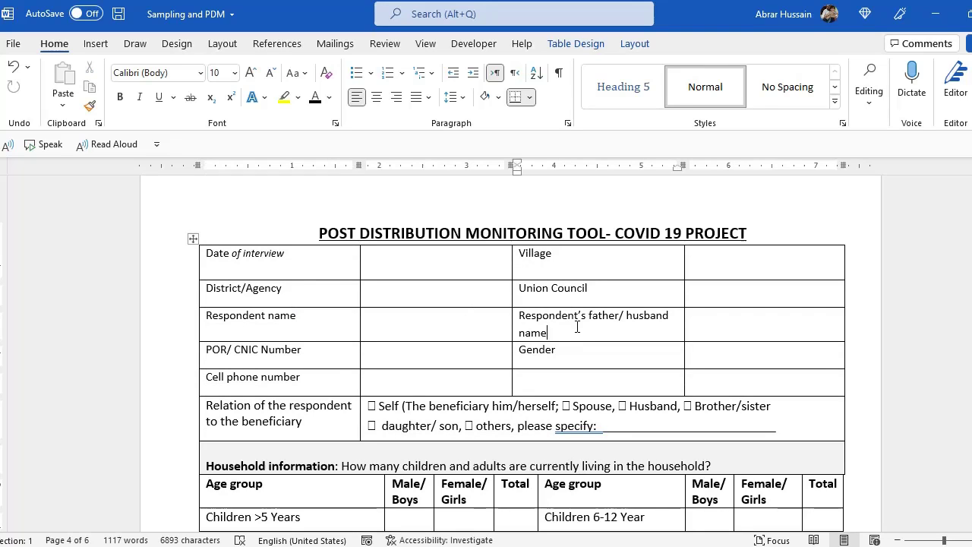
left_click(335, 348)
Review the respondent's relation to the beneficiary and the Household information table by age group in the monitoring tool.
scroll(317, 386, "down", 3)
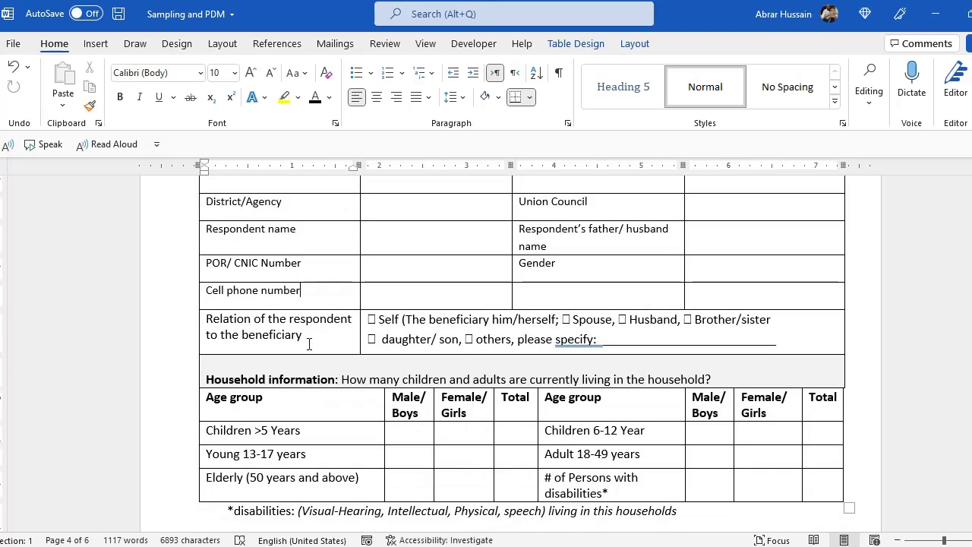
left_click_drag(309, 344, 365, 342)
left_click(339, 332)
scroll(393, 375, "down", 3)
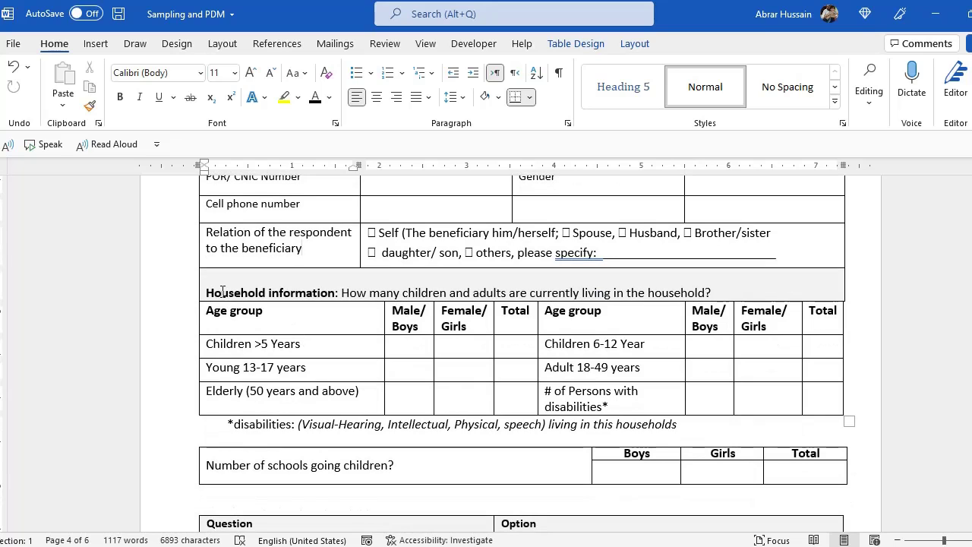
left_click_drag(219, 291, 848, 419)
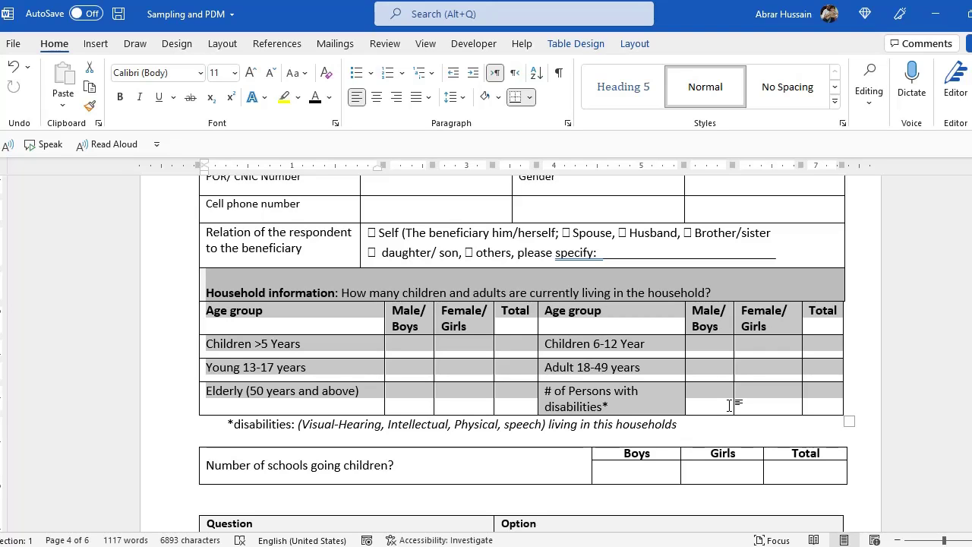
Examine the questions on receiving the food pack and awareness of its quantity, with their Yes/No options.
scroll(456, 413, "down", 4)
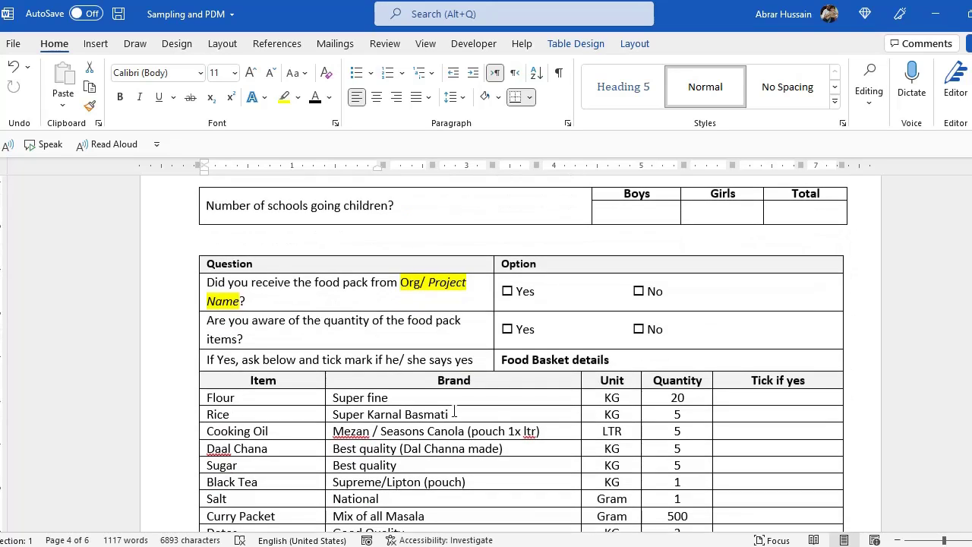
left_click(234, 289)
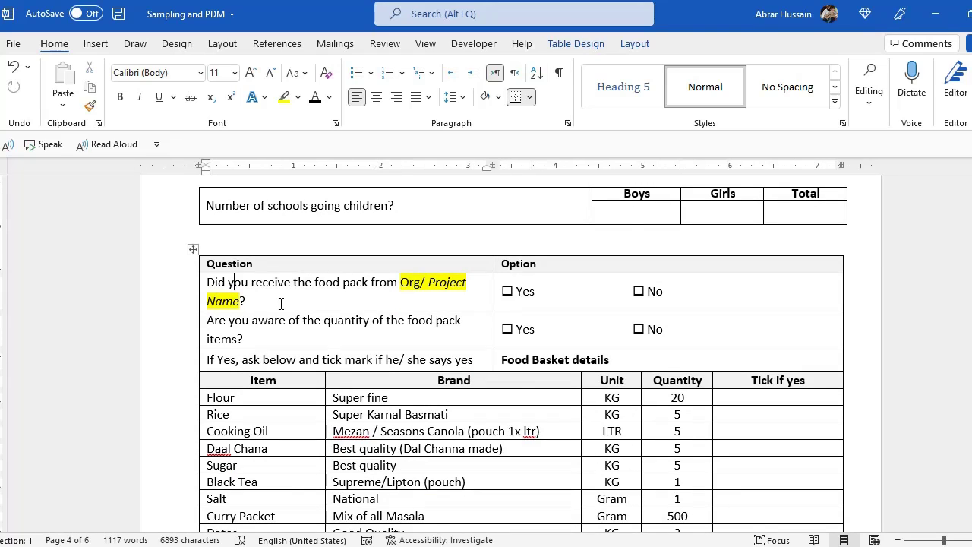
scroll(281, 303, "down", 1)
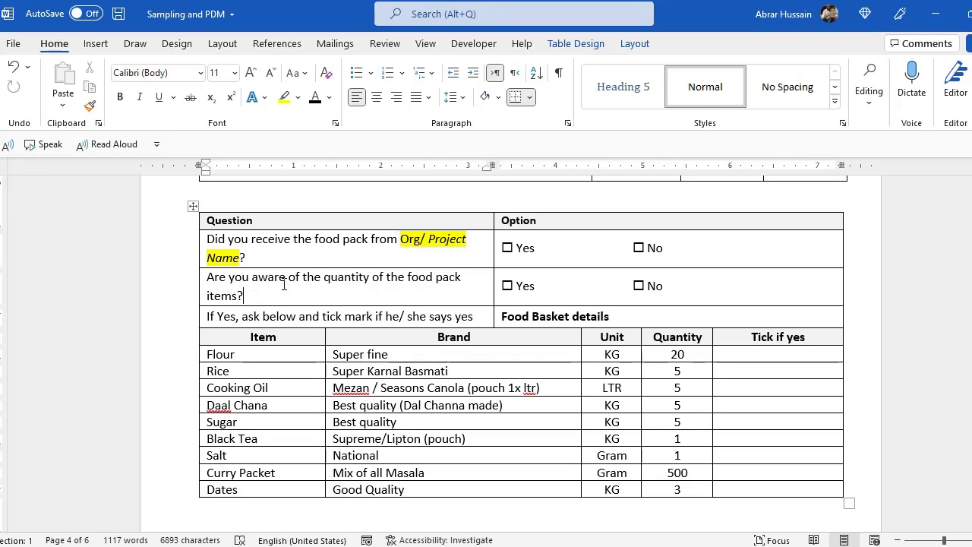
triple_click(237, 295)
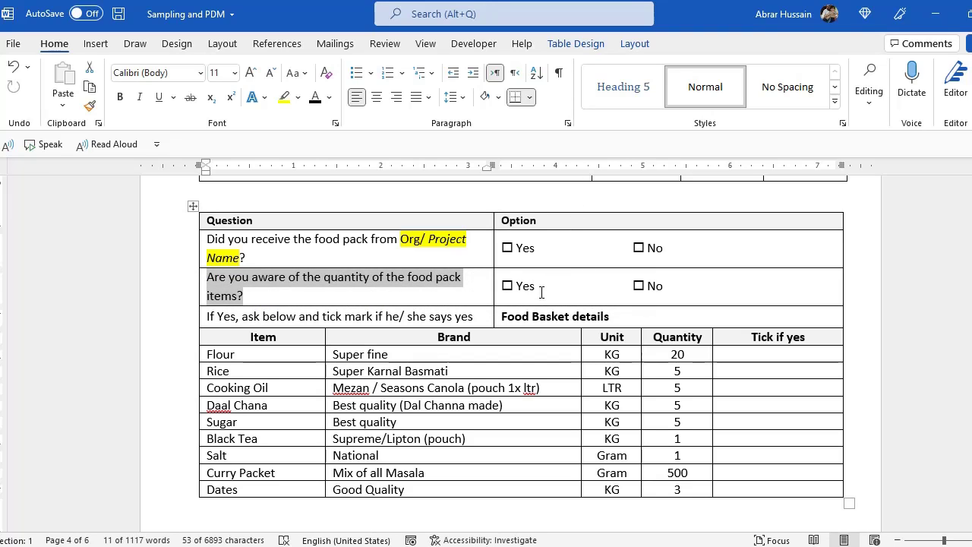
left_click_drag(676, 278, 372, 260)
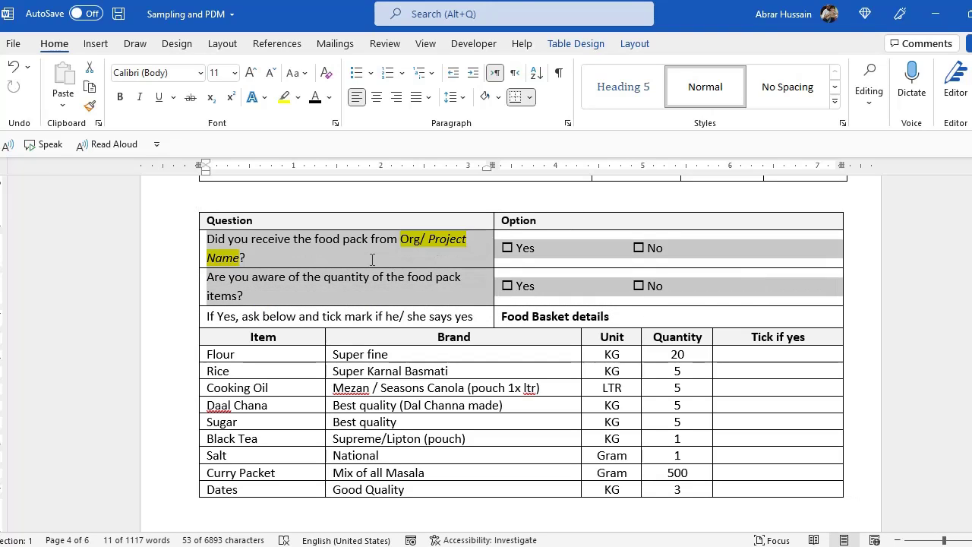
left_click(322, 301)
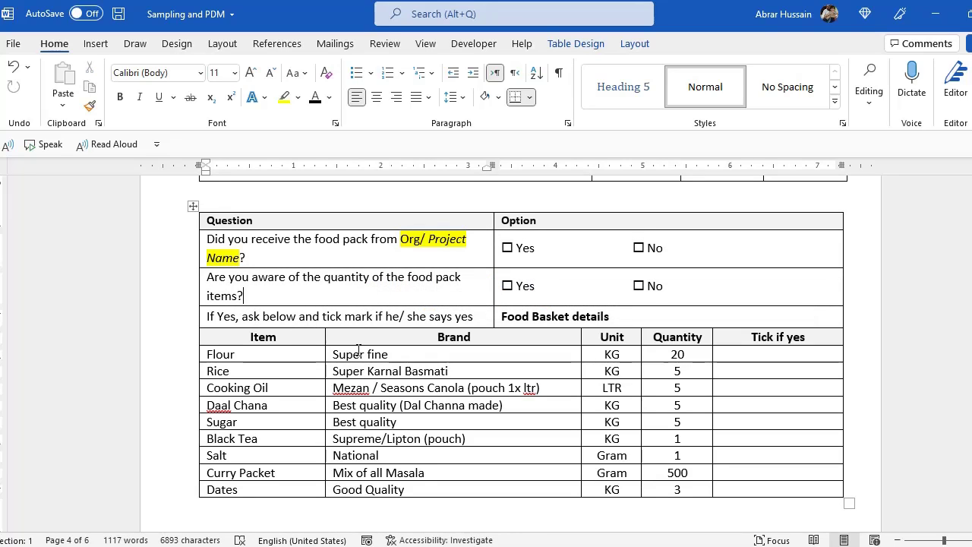
Examine the Food Basket details rows from Flour to Dates, including brand, unit, quantity and tick columns.
left_click_drag(257, 352, 744, 489)
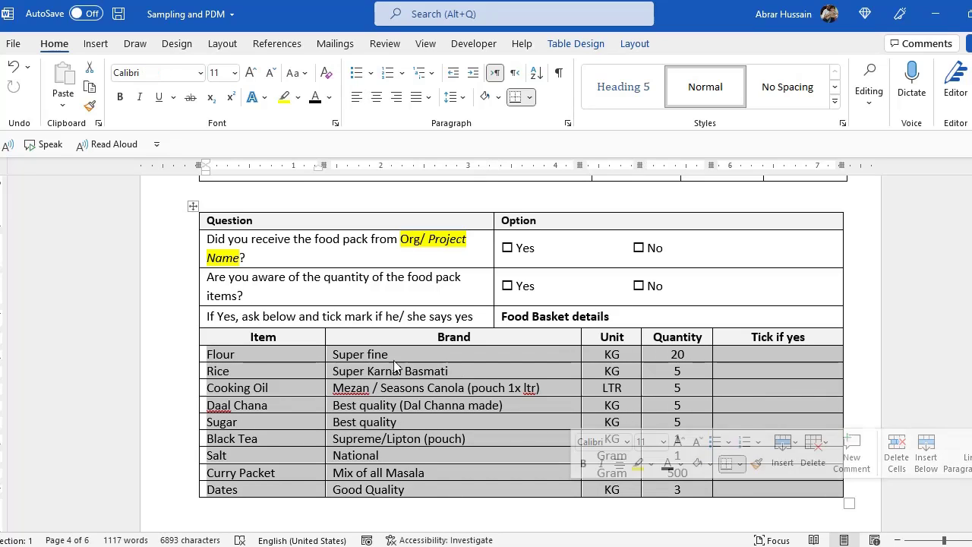
left_click(278, 356)
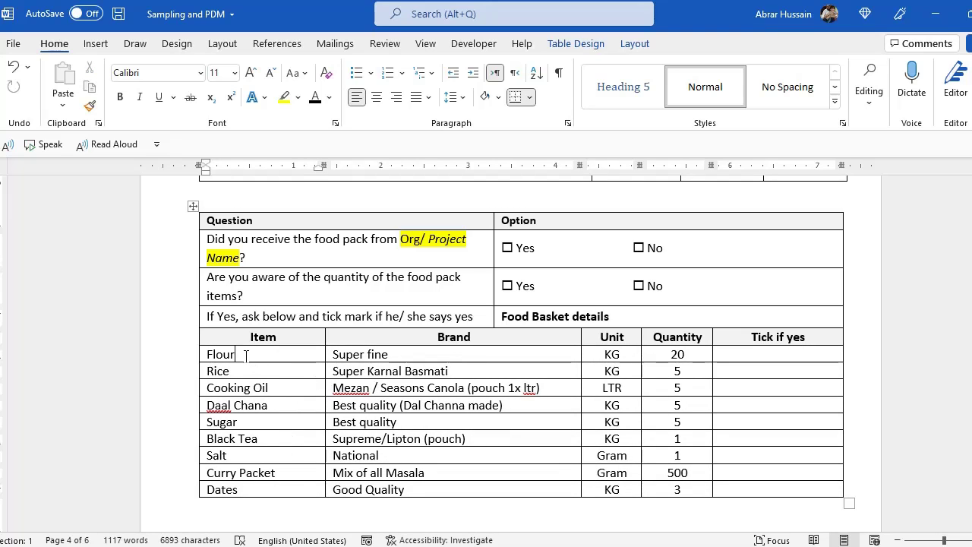
left_click_drag(245, 356, 683, 478)
left_click_drag(751, 505, 757, 458)
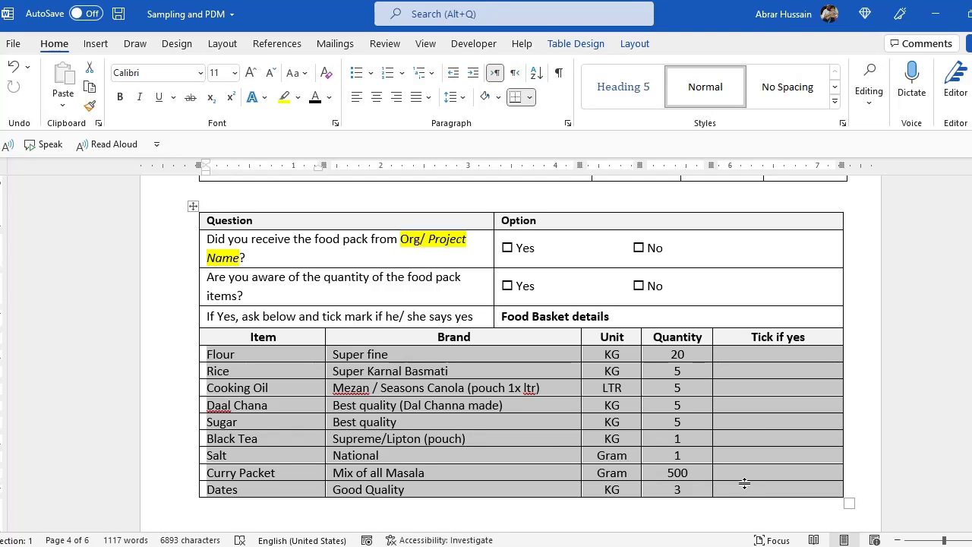
Compare the "If No, ask him/ her why?" follow-up with the food basket questions and view the Covid-19 Hygiene Kits section.
scroll(511, 374, "down", 2)
scroll(511, 374, "down", 8)
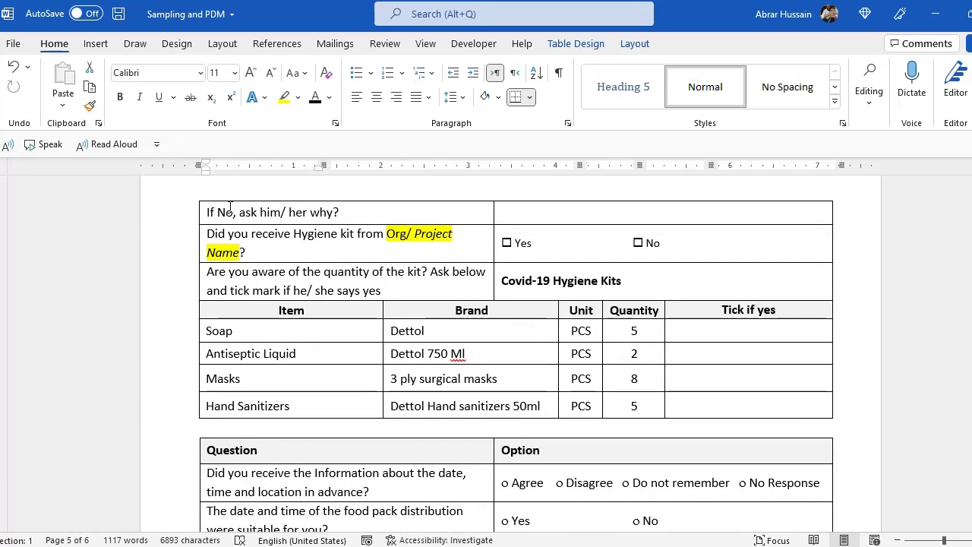
scroll(455, 289, "up", 5)
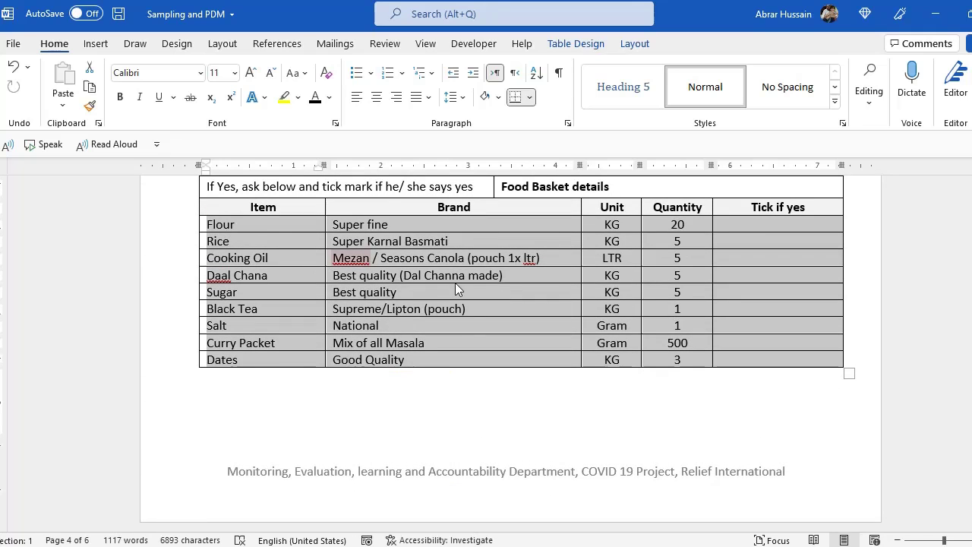
scroll(456, 287, "down", 5)
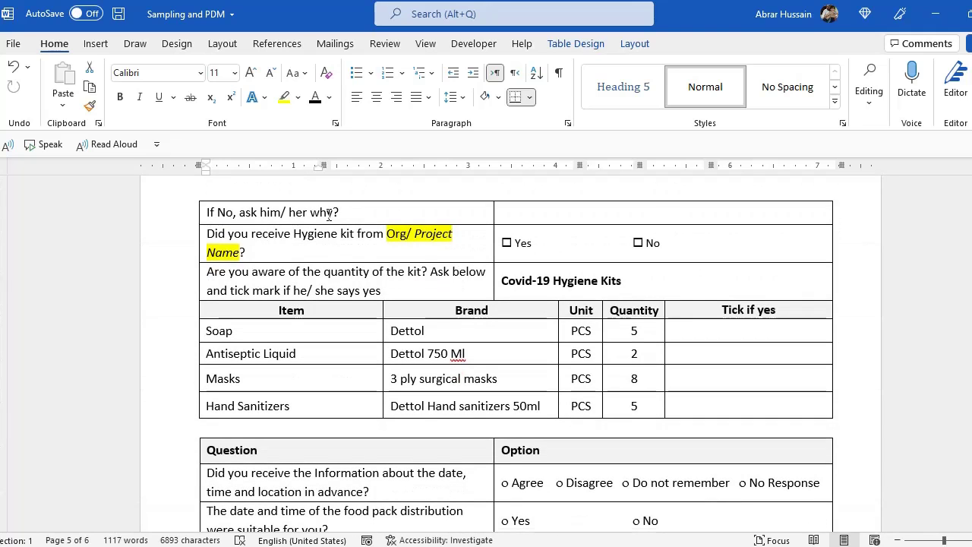
left_click(535, 215)
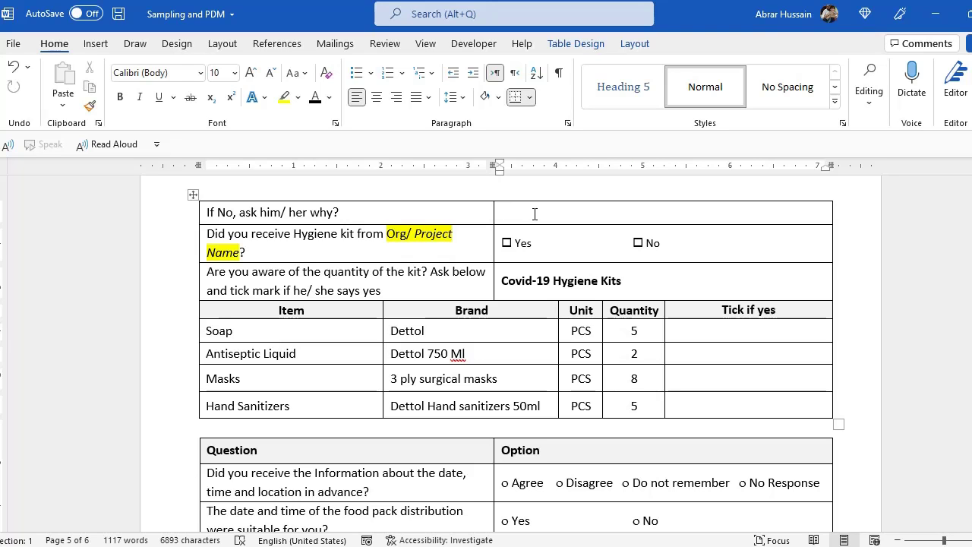
scroll(535, 215, "up", 10)
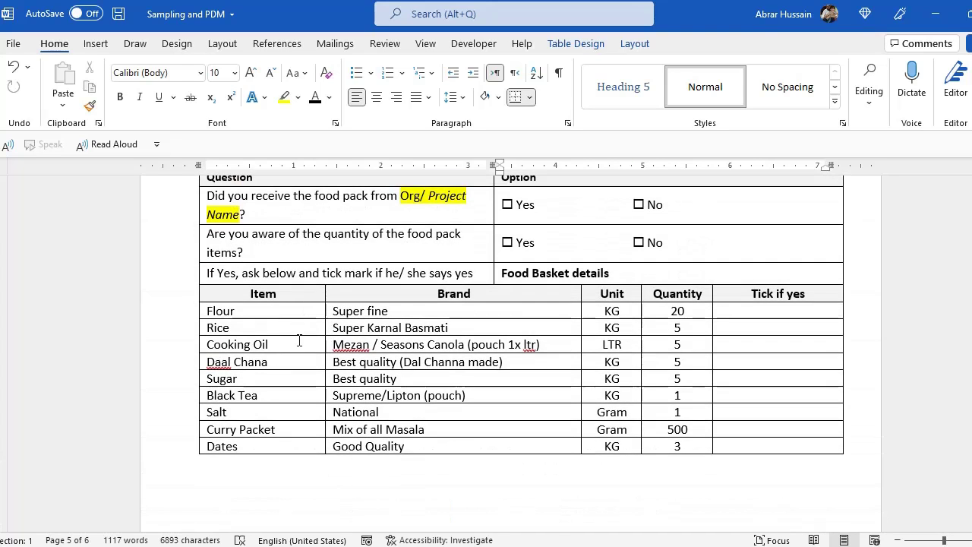
scroll(554, 369, "down", 10)
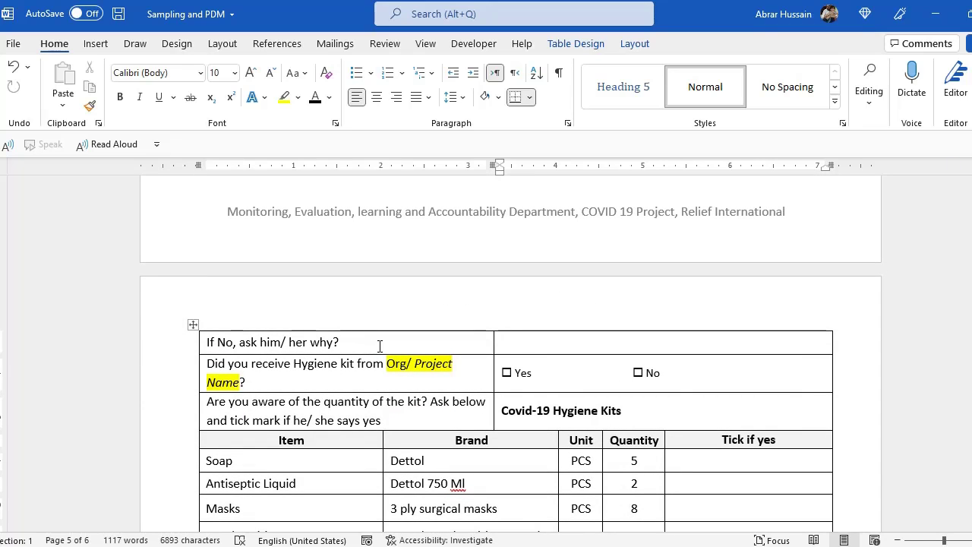
scroll(291, 373, "down", 4)
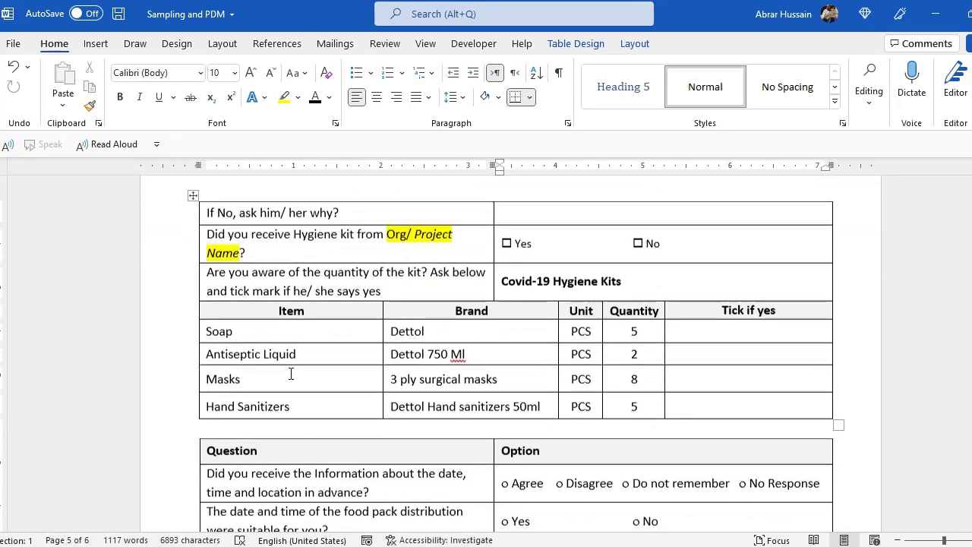
Examine the question on advance information about date, time and location, and its answer options from Agree to No Response.
scroll(291, 373, "down", 1)
scroll(289, 373, "down", 4)
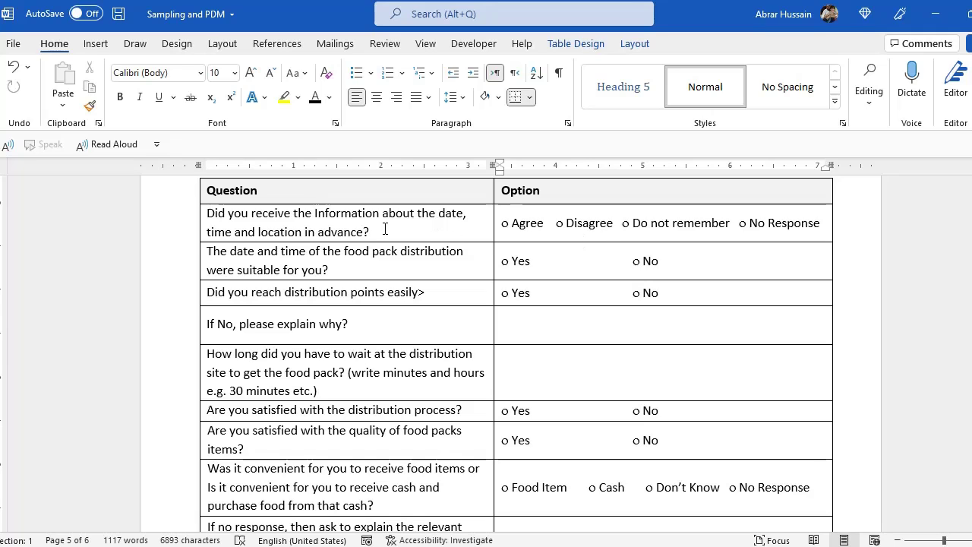
left_click_drag(386, 231, 221, 214)
left_click(351, 213)
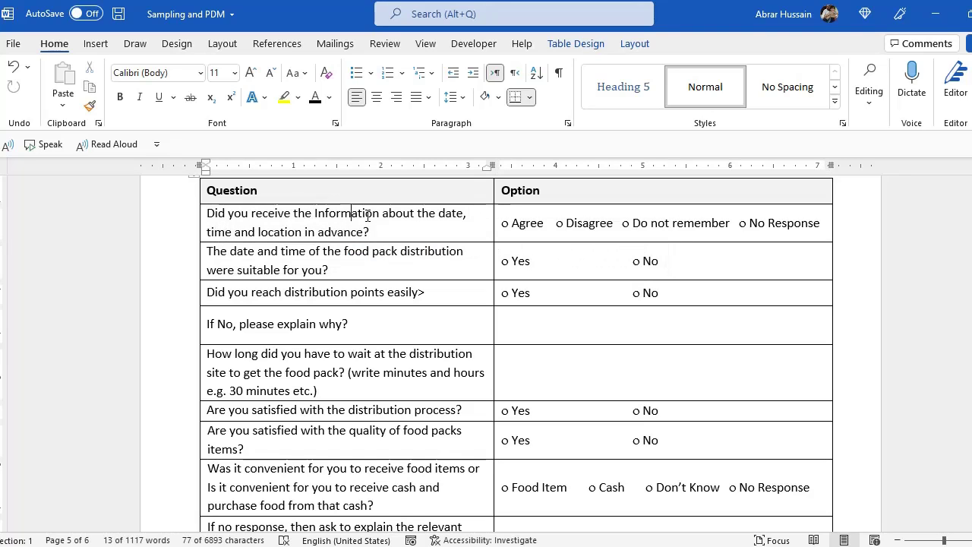
left_click(415, 234)
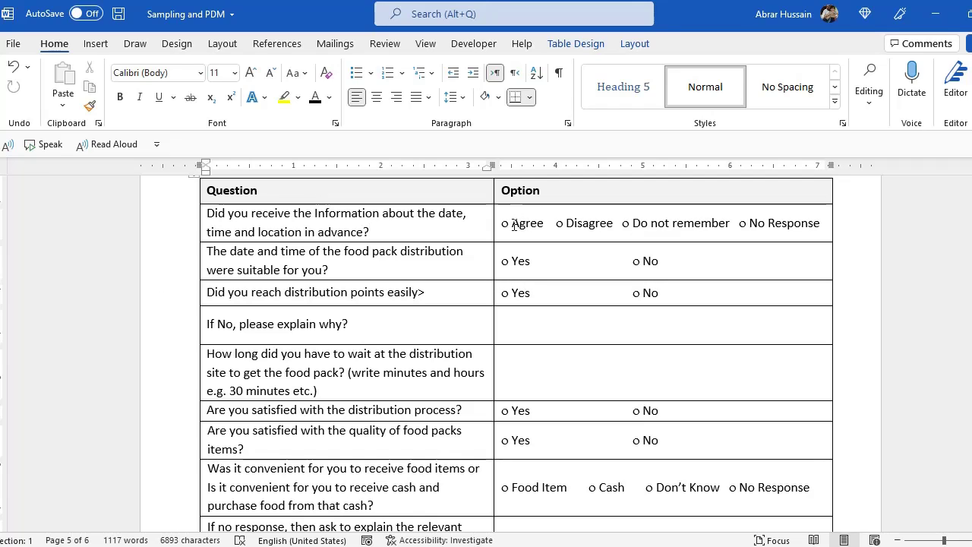
left_click_drag(512, 224, 819, 225)
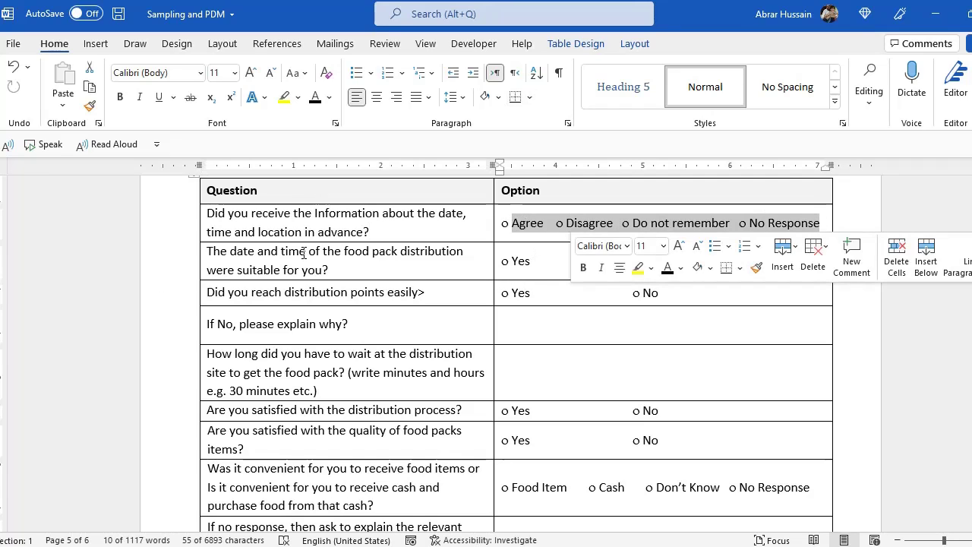
left_click(401, 232)
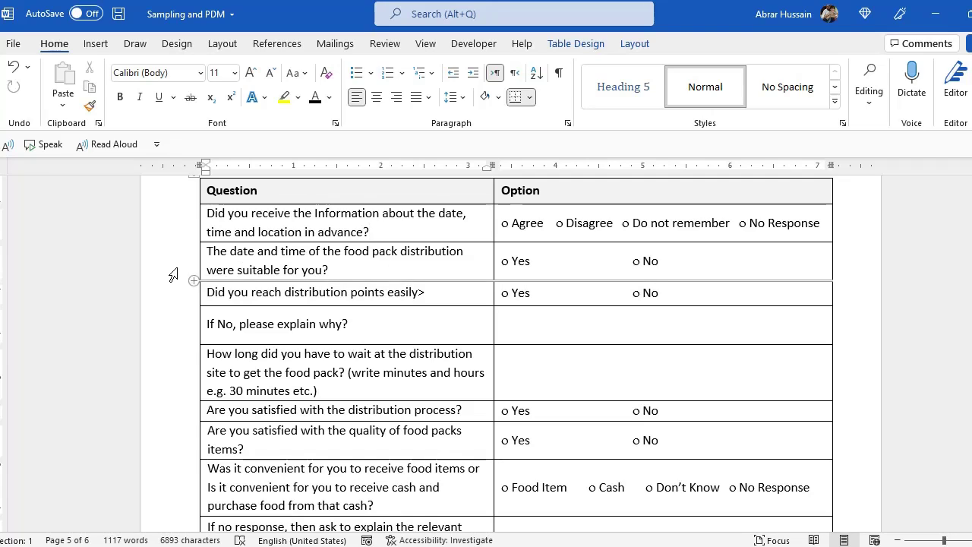
Correct the ending of the "Did you reach distribution points easily" question to a question mark.
left_click_drag(345, 271, 217, 254)
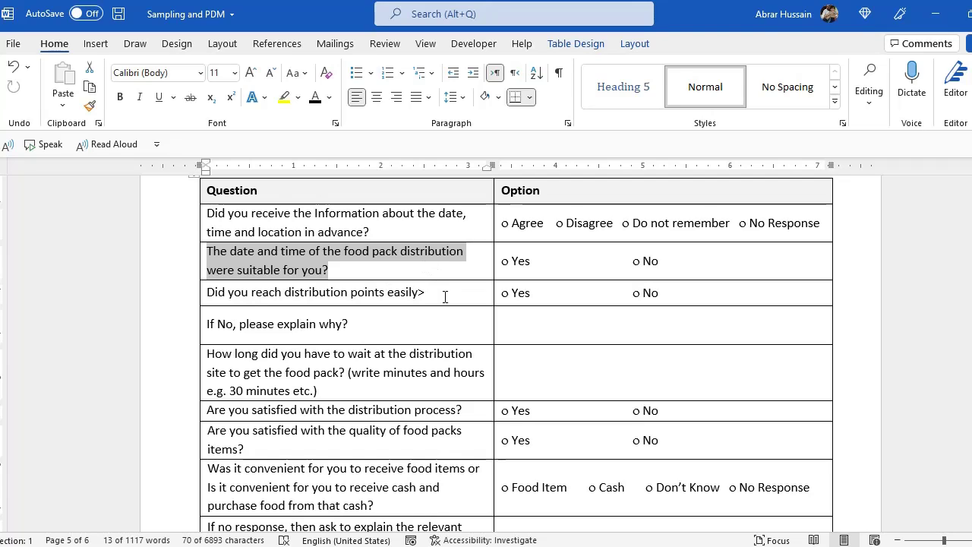
left_click(445, 297)
key("BackSpace")
type("?")
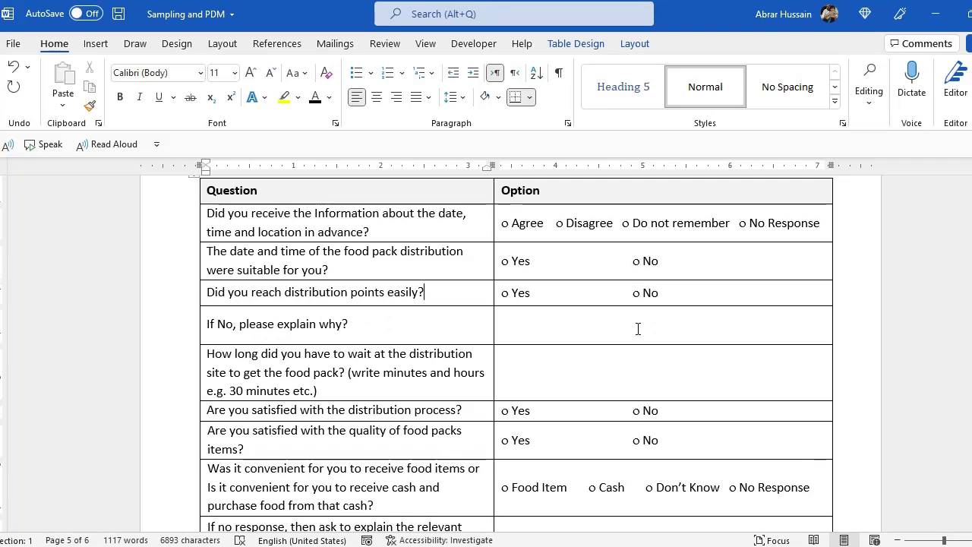
Examine the "If No, please explain why?" row and the question on waiting time at the distribution site, with their blank answer cells.
left_click(583, 328)
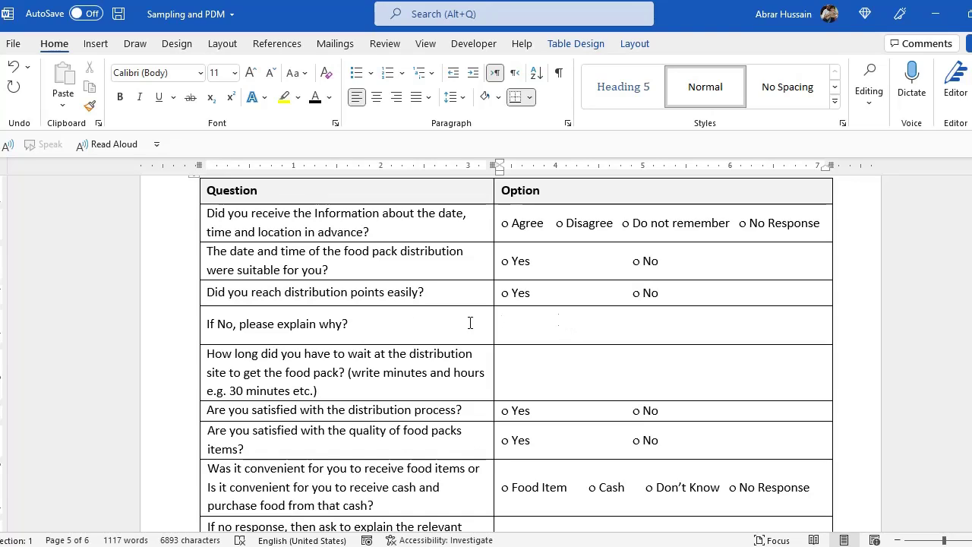
scroll(570, 323, "down", 3)
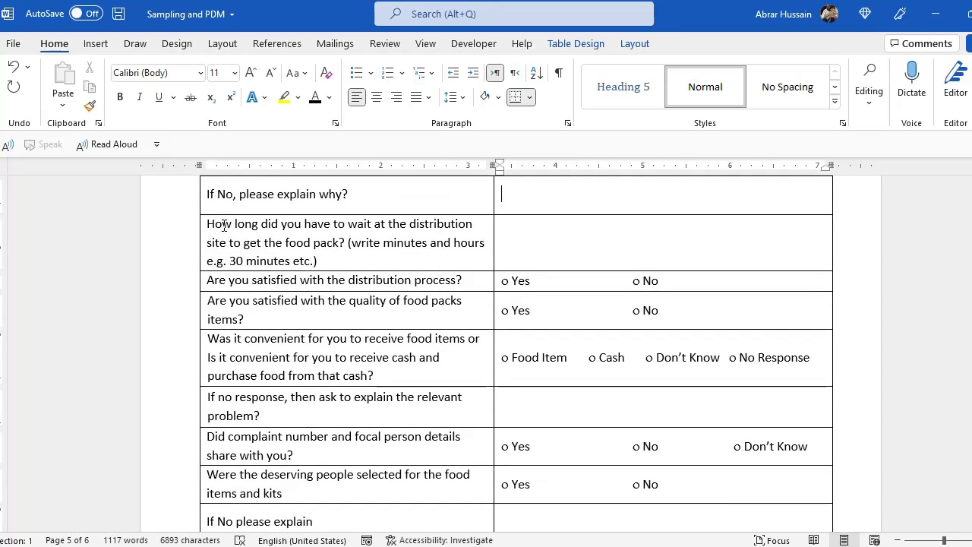
left_click(222, 223)
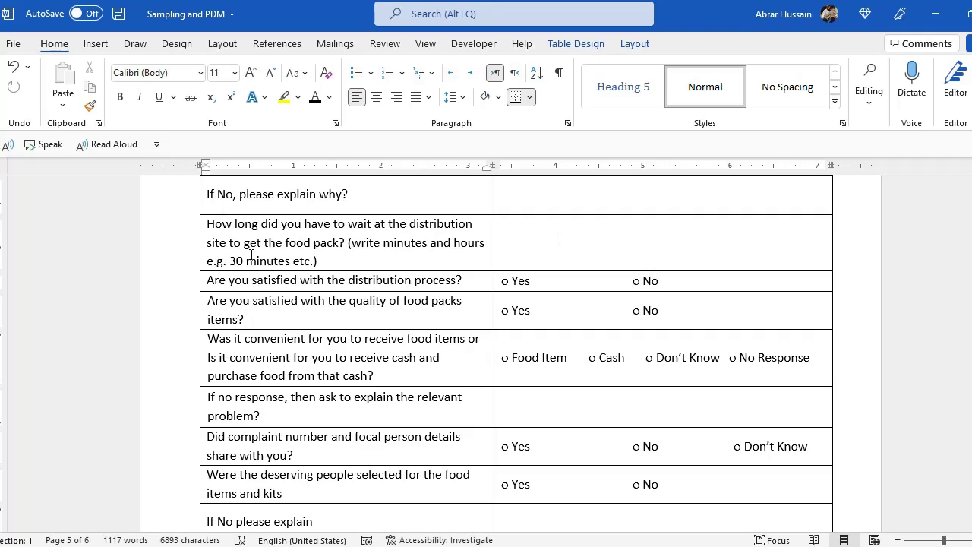
triple_click(324, 260)
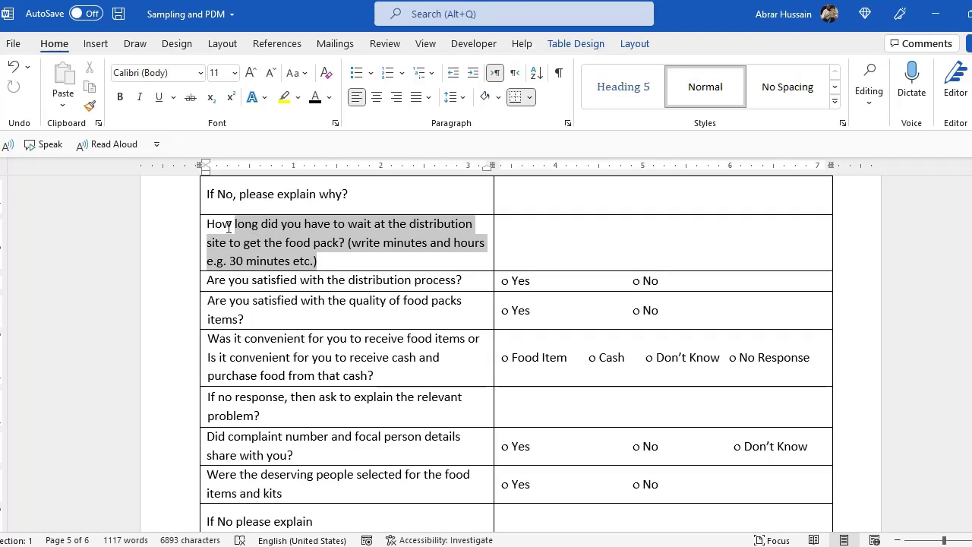
left_click(334, 259)
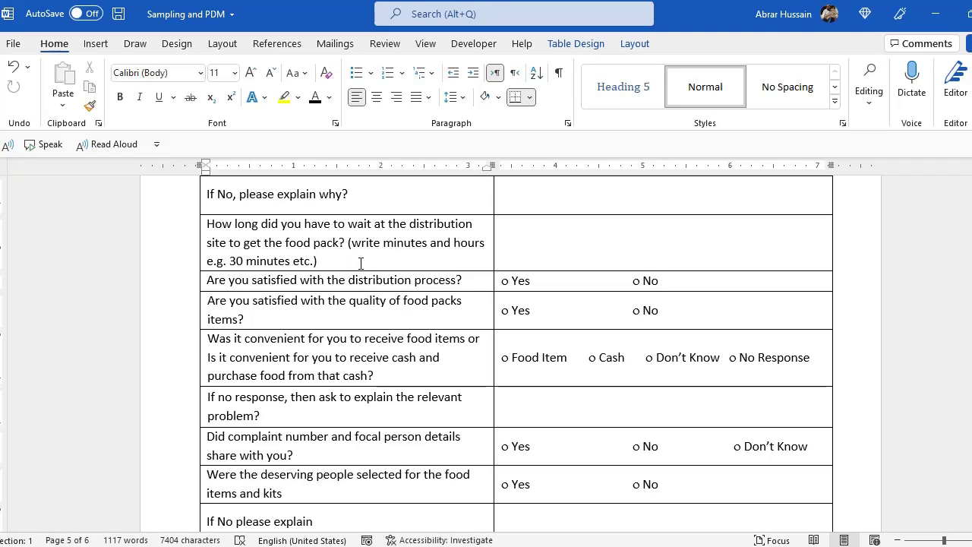
left_click(547, 242)
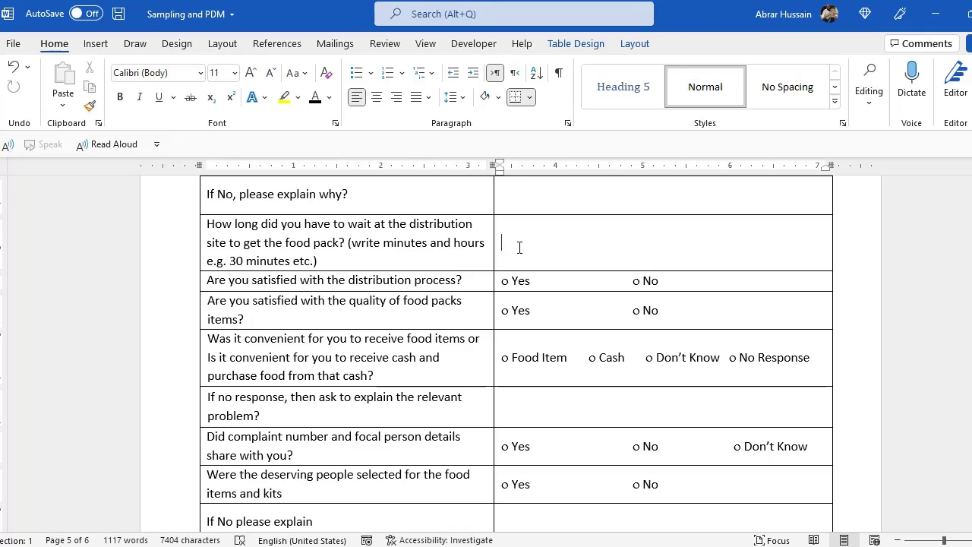
Examine the two satisfaction questions on the distribution process and food pack quality, with their Yes/No options.
scroll(520, 246, "down", 1)
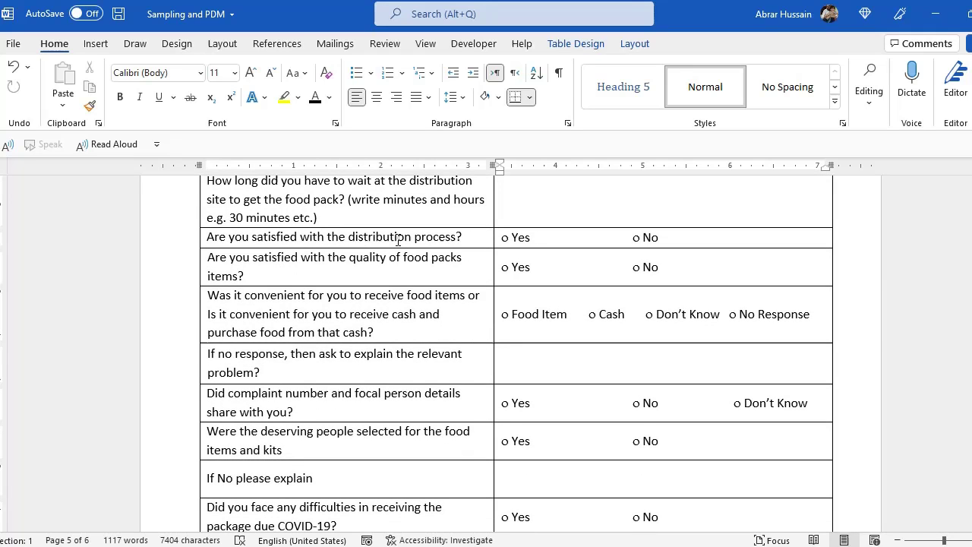
left_click_drag(472, 237, 217, 240)
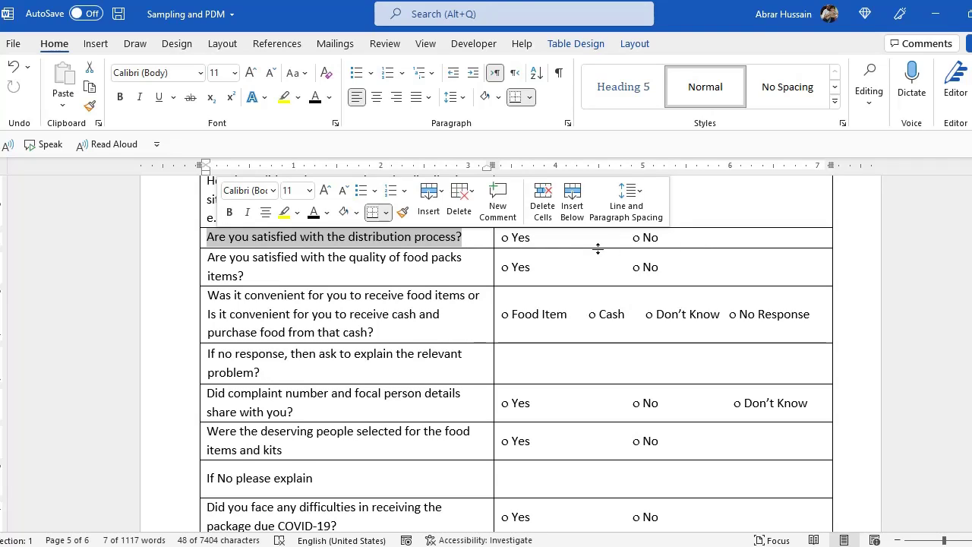
left_click_drag(560, 235, 660, 237)
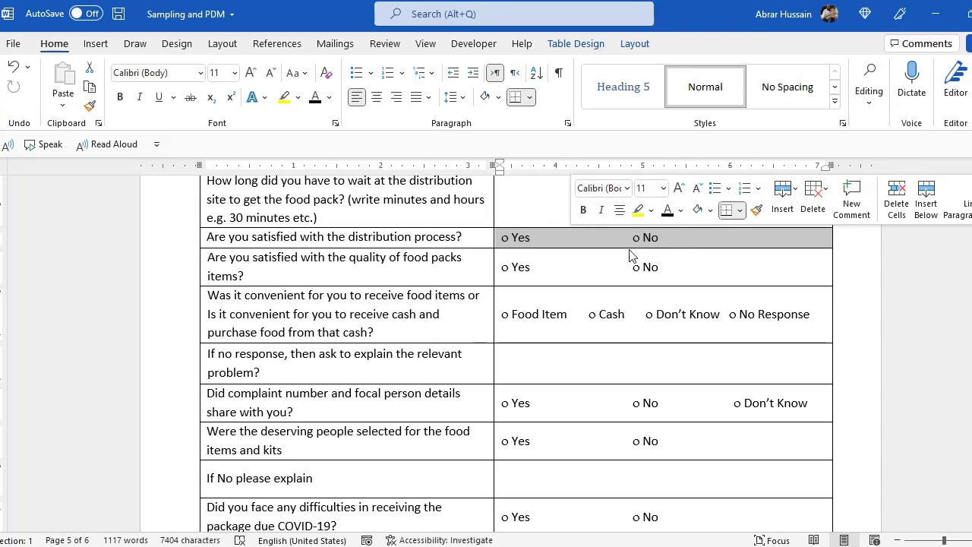
left_click(236, 239)
left_click(397, 269)
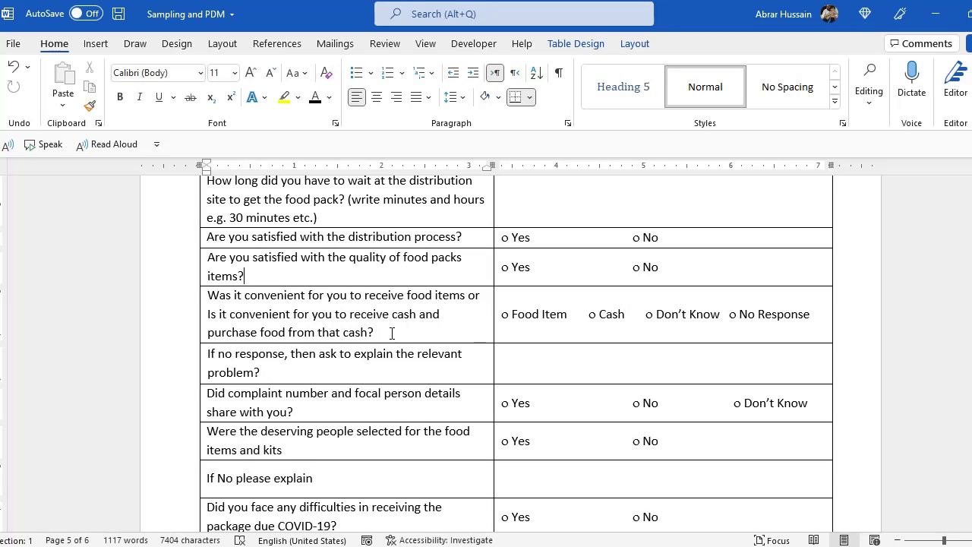
Examine the question comparing food items with cash and its options from Food Item to No Response.
left_click_drag(384, 334, 214, 301)
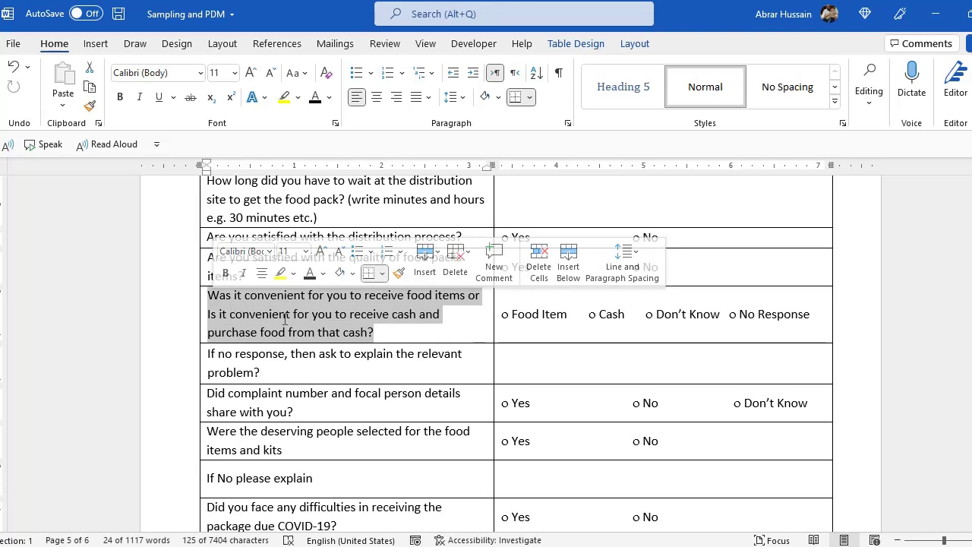
left_click(386, 339)
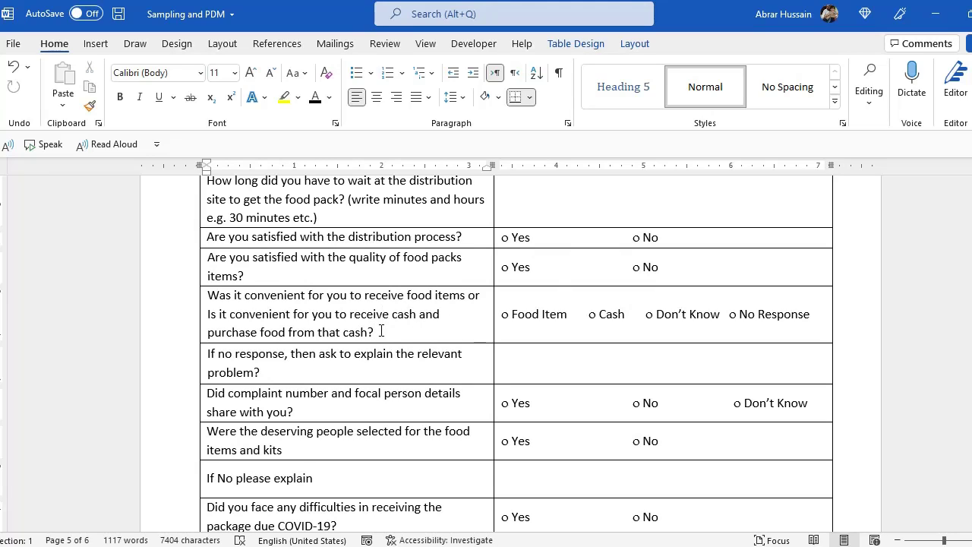
left_click_drag(373, 332, 208, 297)
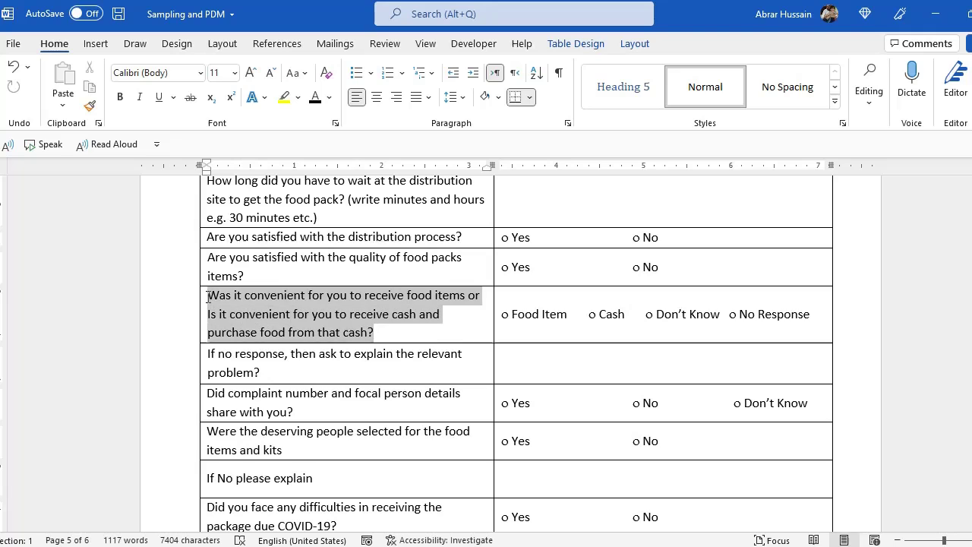
left_click(421, 336)
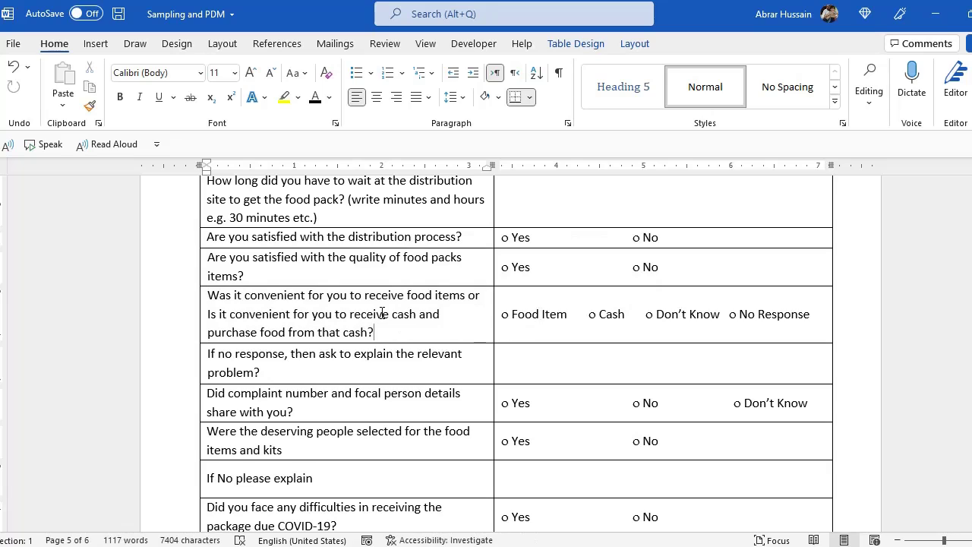
left_click(522, 319)
left_click(702, 317)
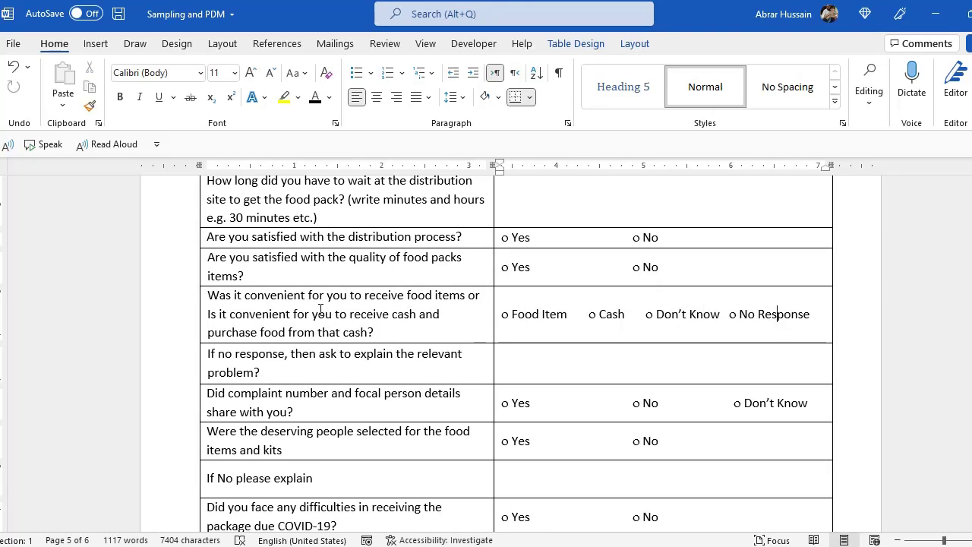
left_click_drag(320, 310, 731, 297)
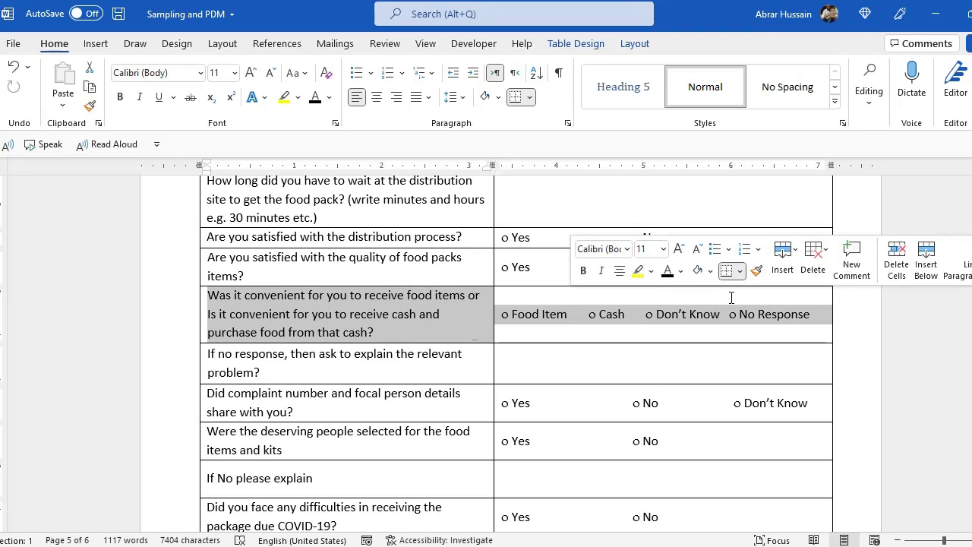
Examine the "If no response" follow-up and the question on sharing the complaint number and focal person details.
scroll(341, 367, "down", 3)
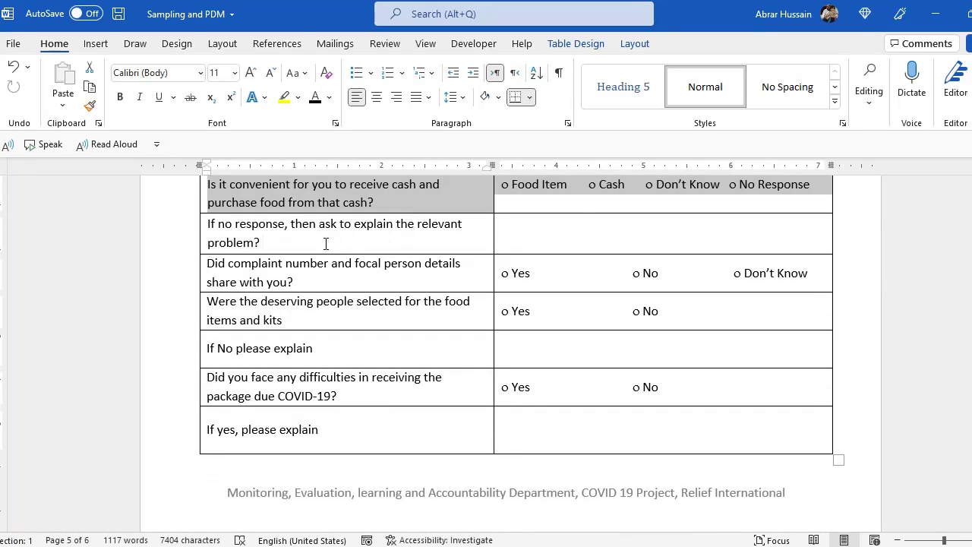
left_click(326, 243)
scroll(669, 262, "up", 2)
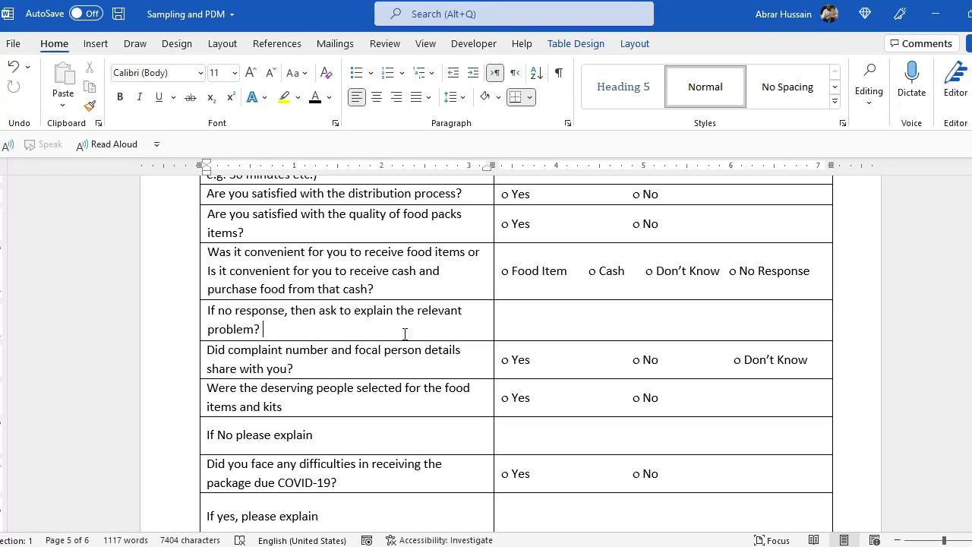
scroll(410, 338, "down", 3)
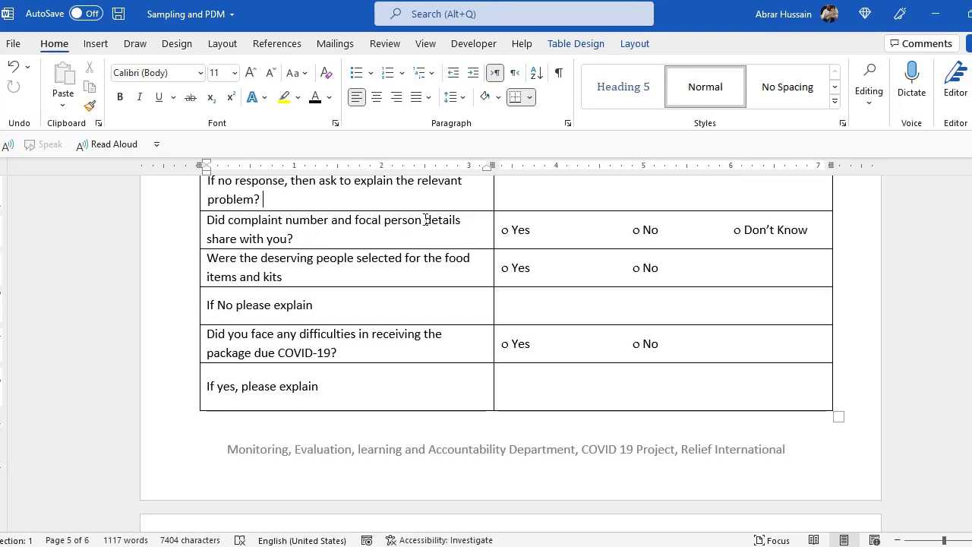
left_click(309, 241)
Add a question mark to the end of "Were the deserving people selected for the food items and kits".
triple_click(295, 276)
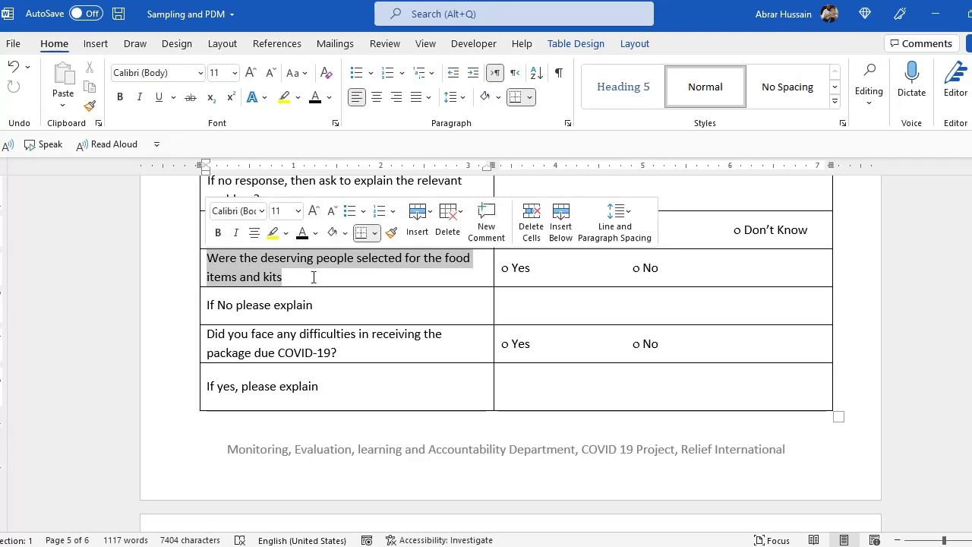
left_click(346, 282)
type("?")
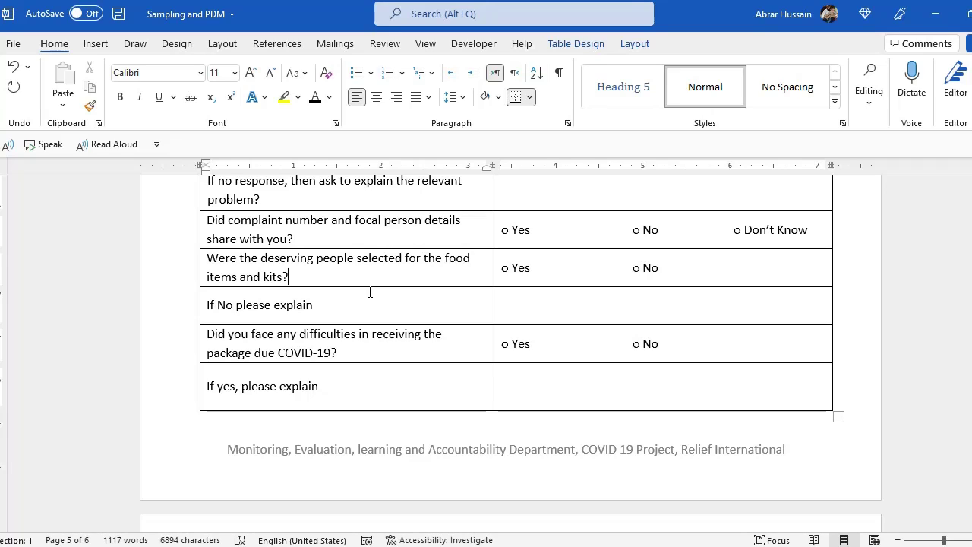
Examine the "If No please explain" row and the question on COVID-19 difficulties in receiving the package, with its "If yes" follow-up.
left_click(304, 304)
left_click(586, 301)
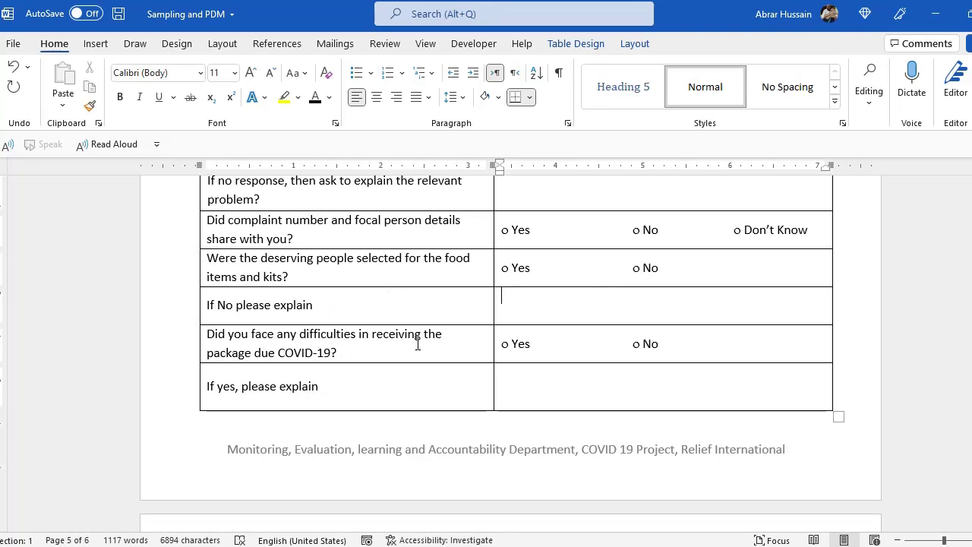
left_click(358, 336)
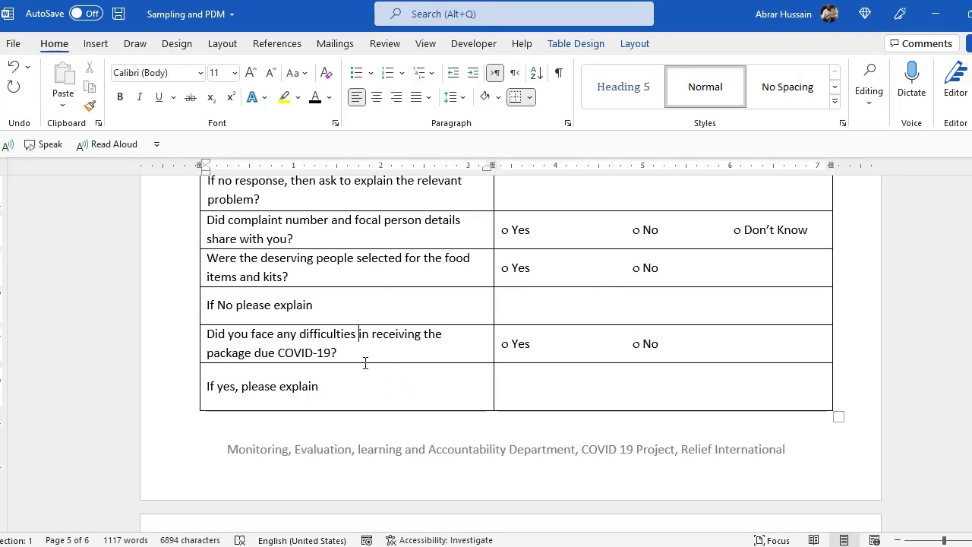
left_click_drag(243, 338, 686, 336)
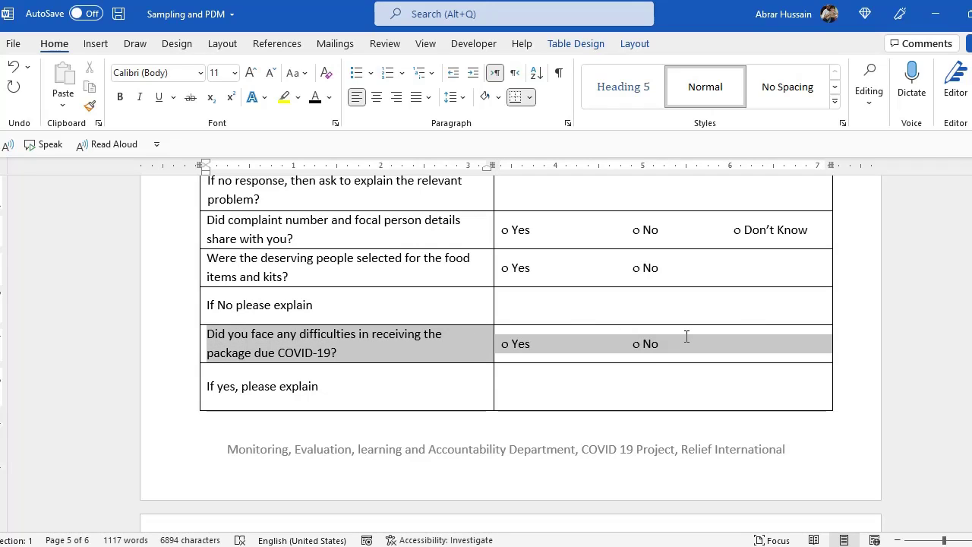
left_click(356, 354)
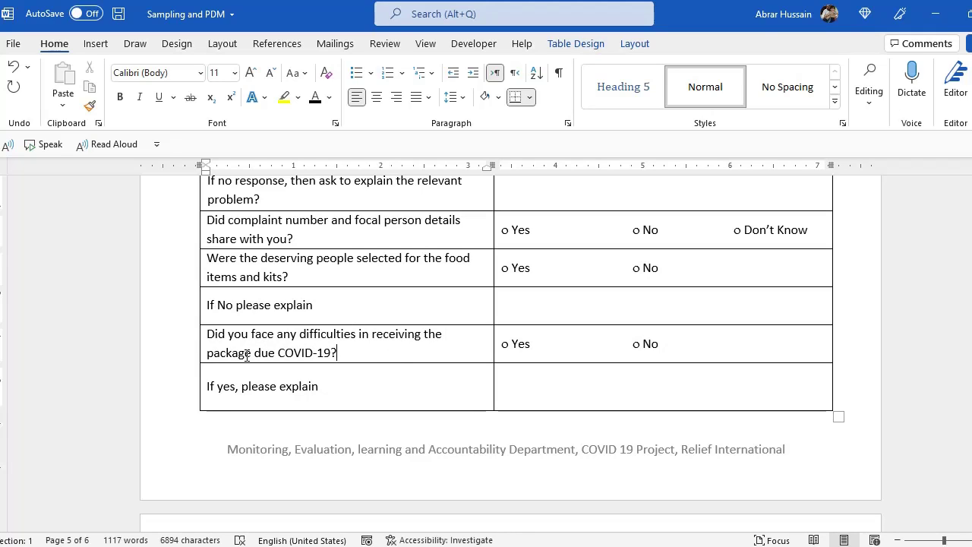
left_click_drag(281, 354, 373, 353)
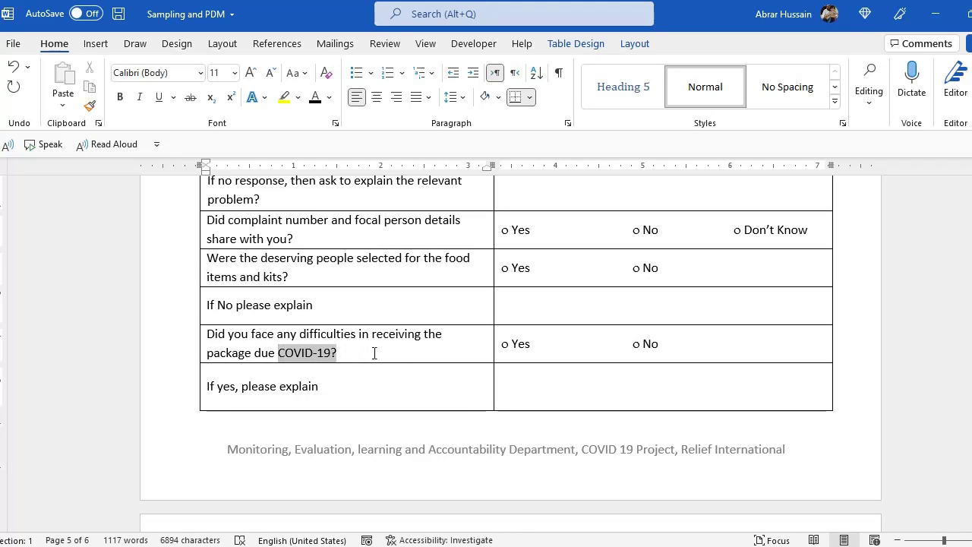
left_click(353, 387)
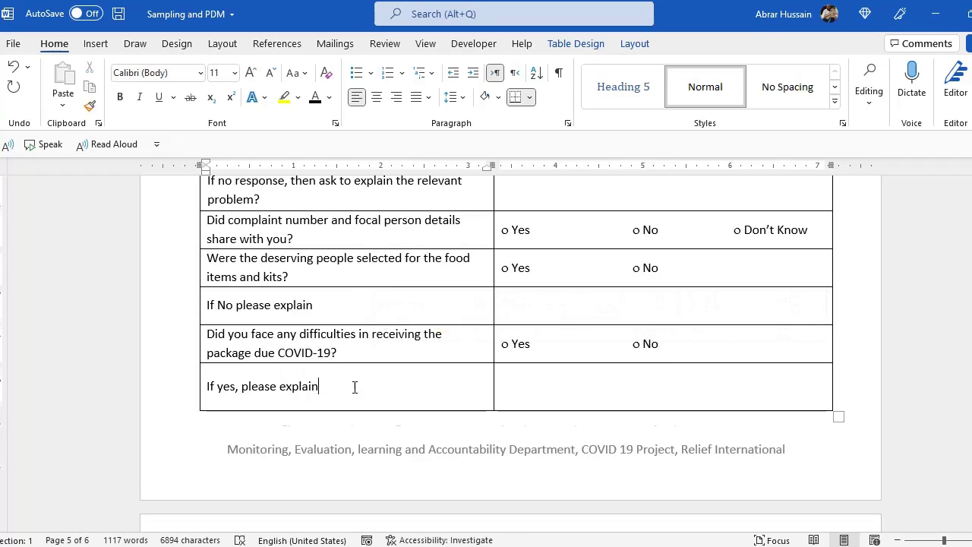
Look back over the questionnaire from the Covid-19 Hygiene Kits table to the last follow-up row and the additional questions on the following page.
scroll(356, 389, "down", 3)
scroll(353, 319, "up", 3)
left_click_drag(543, 301, 339, 186)
scroll(341, 331, "up", 10)
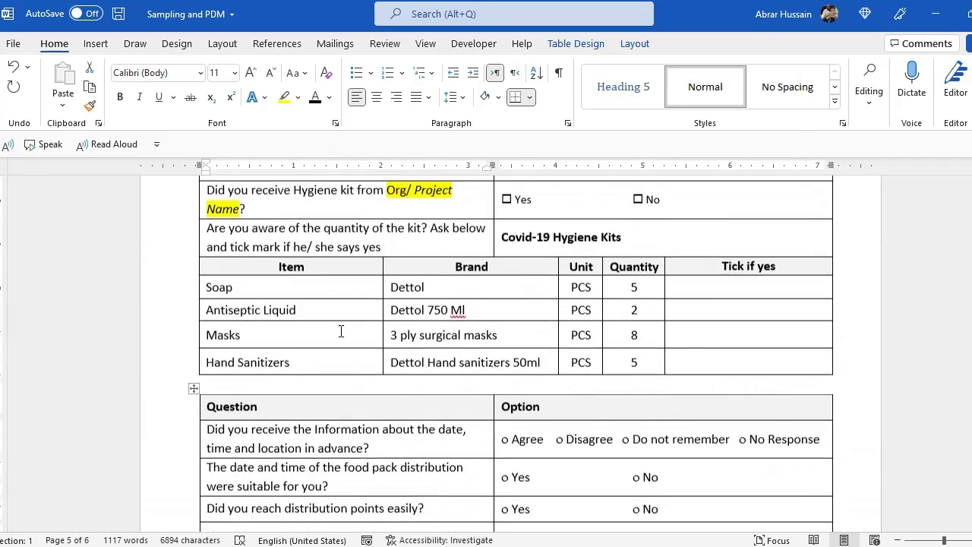
scroll(341, 331, "down", 3)
scroll(341, 331, "down", 10)
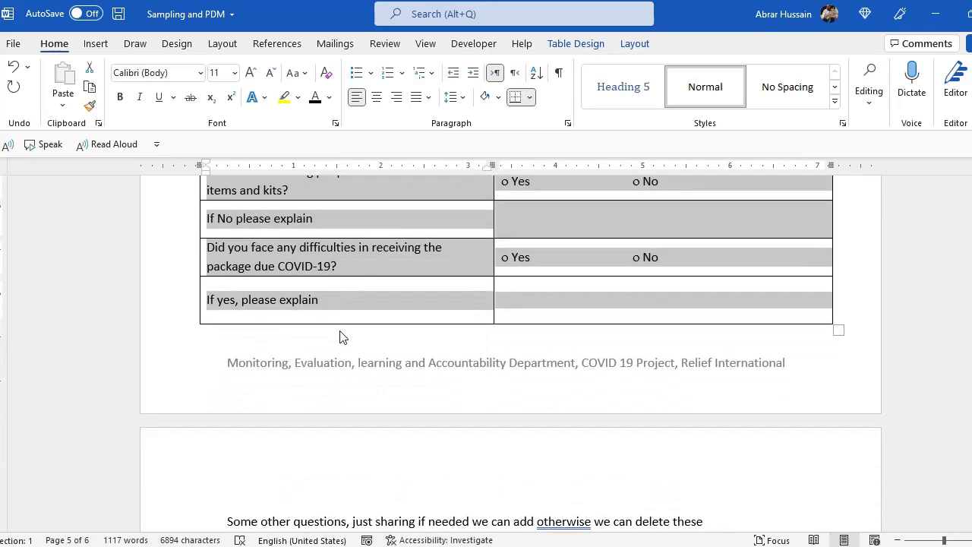
scroll(340, 333, "up", 2)
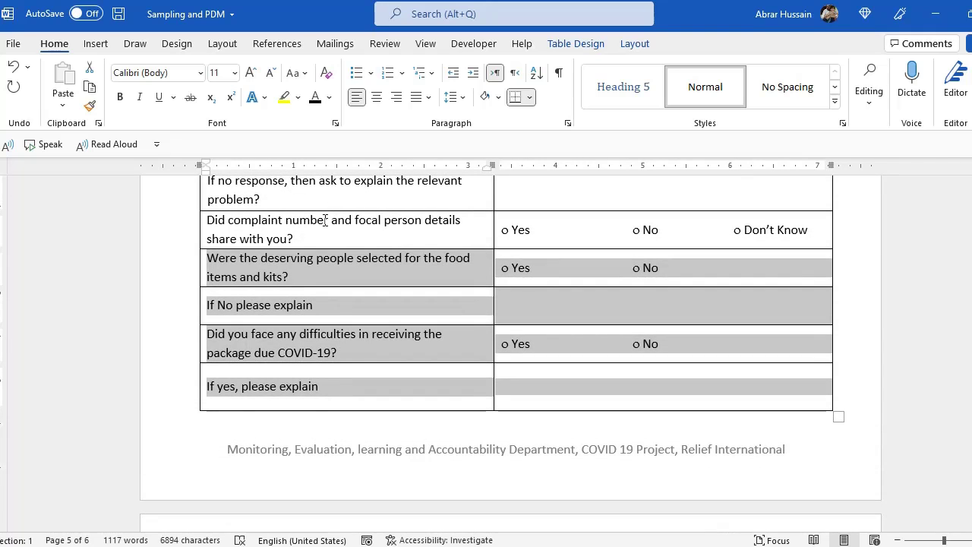
left_click(312, 233)
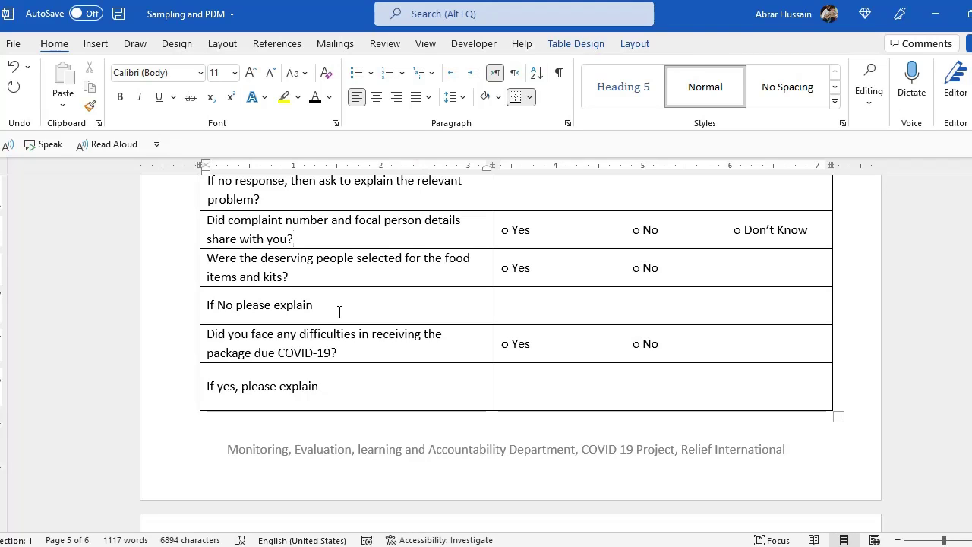
scroll(339, 311, "down", 3)
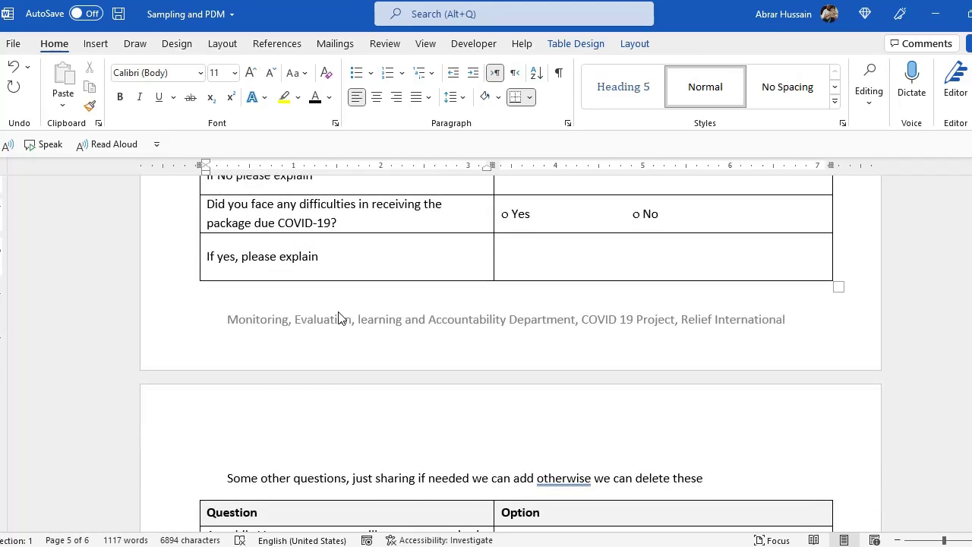
scroll(339, 311, "up", 5)
scroll(339, 311, "up", 6)
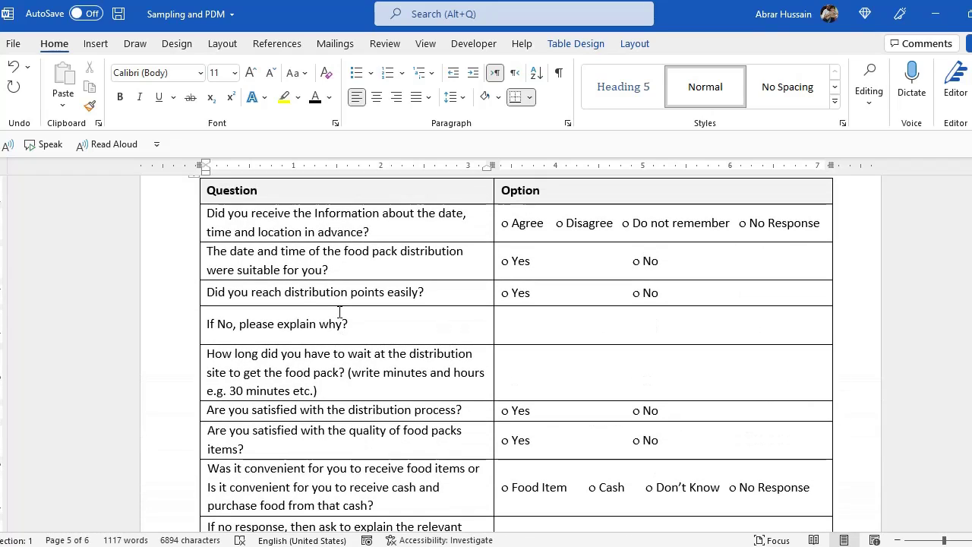
Examine the remaining distribution questions and the additional COVID-19 awareness table about the mobile van, radio messages and awareness material.
scroll(340, 311, "down", 8)
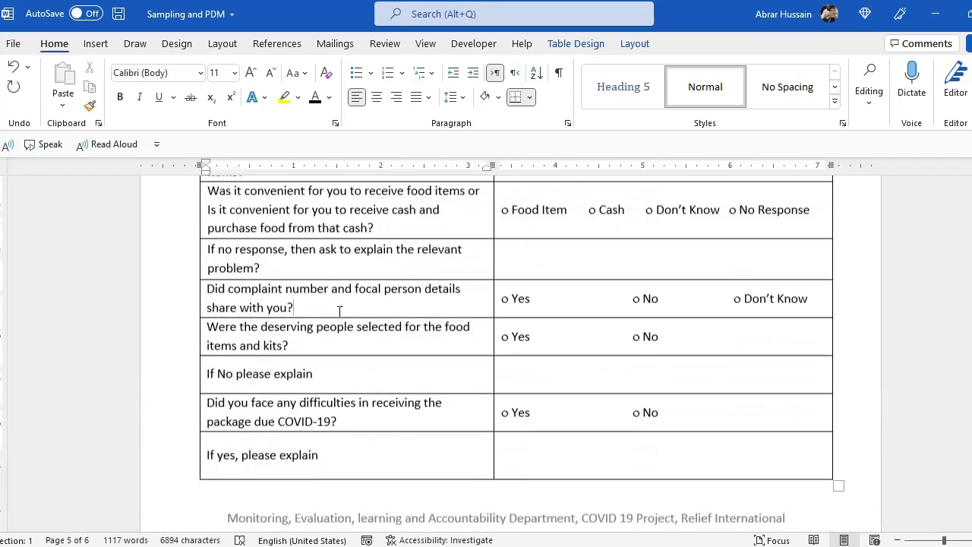
scroll(339, 311, "down", 8)
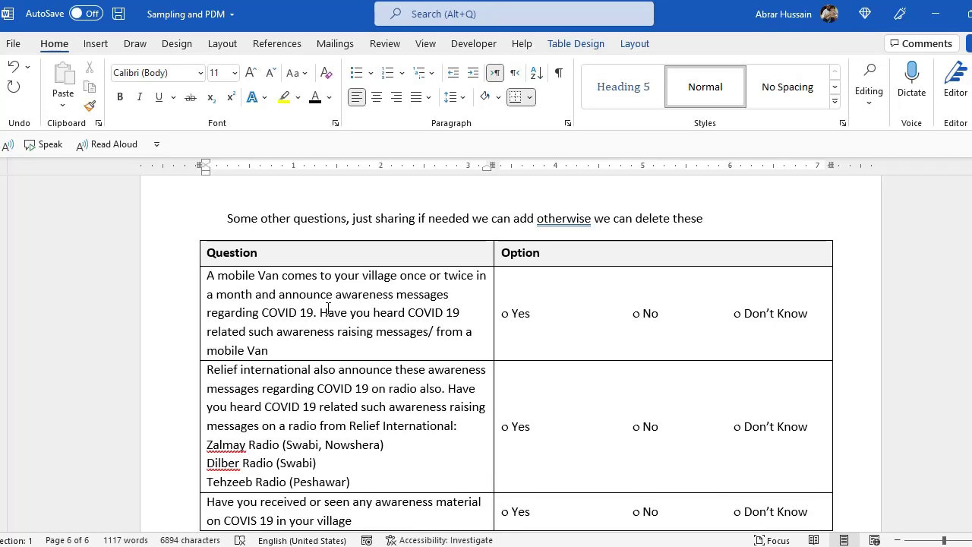
scroll(327, 307, "down", 1)
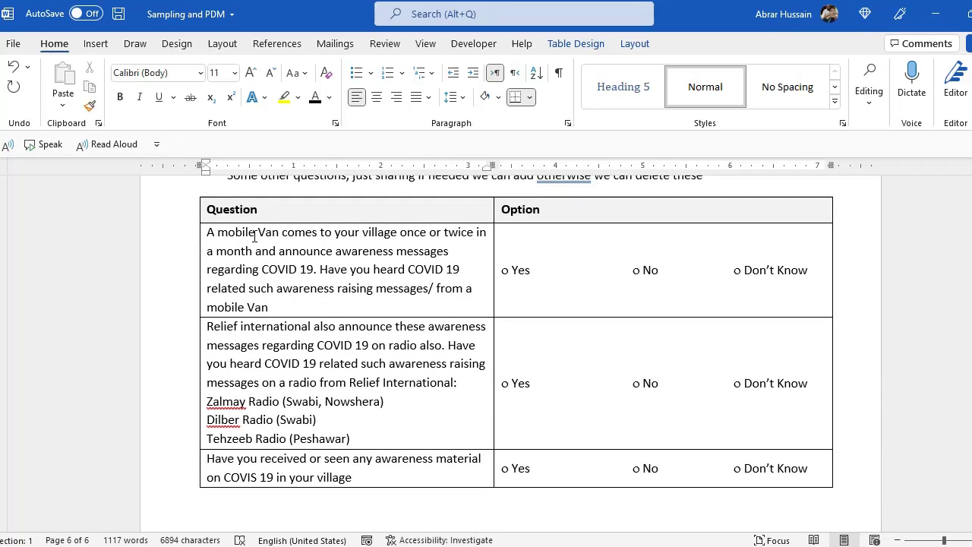
left_click_drag(254, 236, 669, 468)
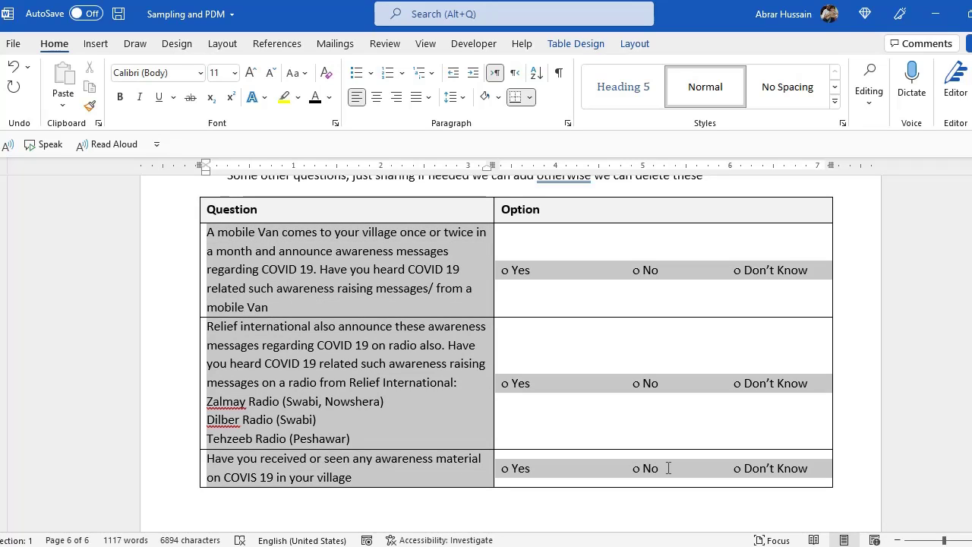
scroll(436, 396, "down", 1)
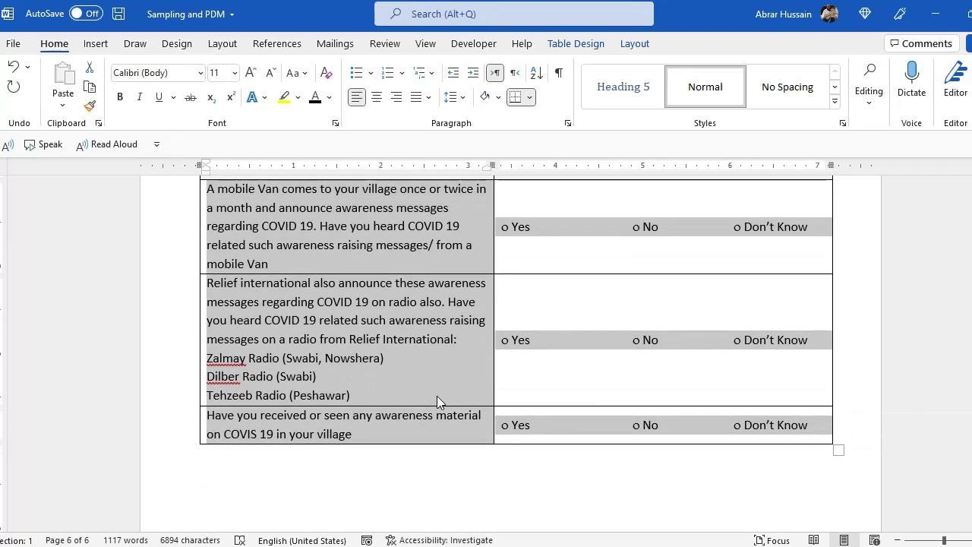
scroll(438, 396, "down", 5)
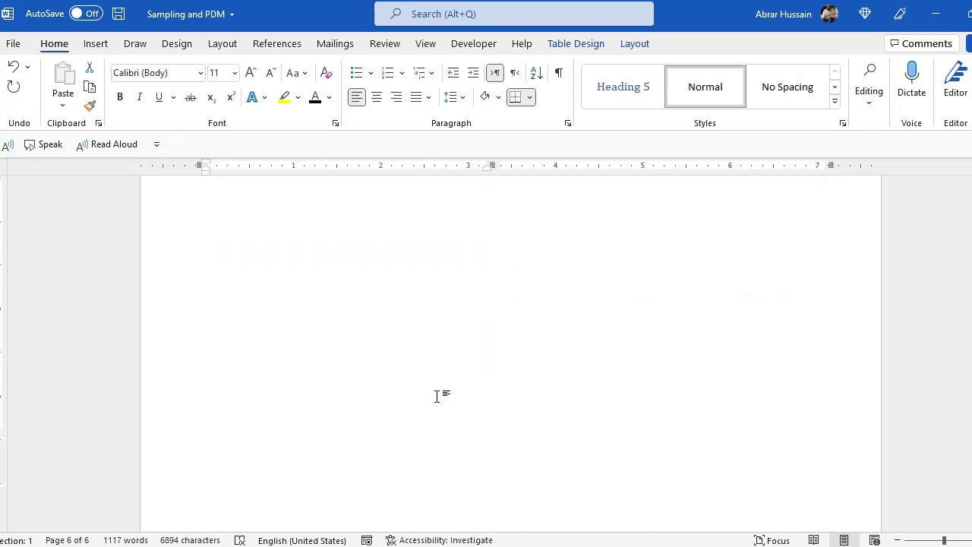
Look back over the document from the food basket table to the Methodology section and the respondent and household details of the monitoring tool.
scroll(436, 396, "up", 20)
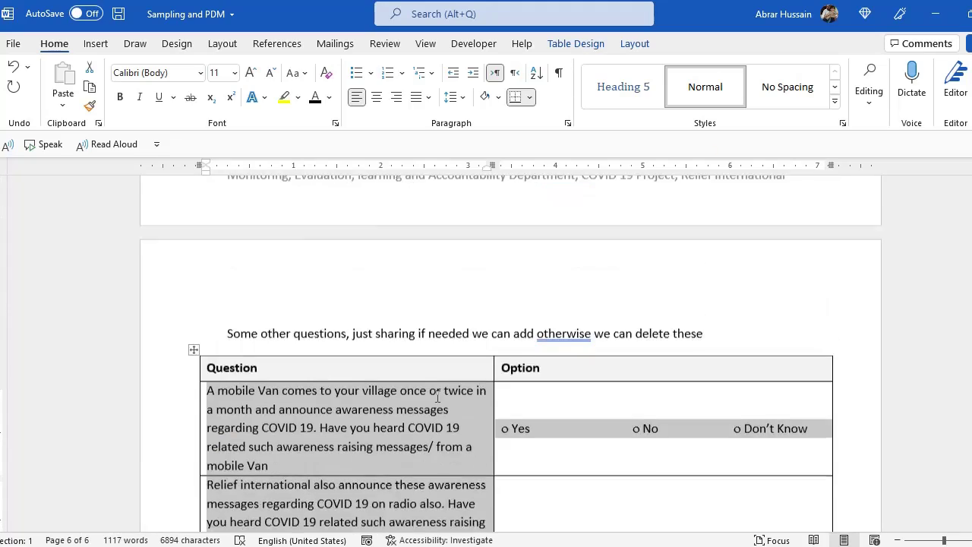
scroll(438, 396, "up", 20)
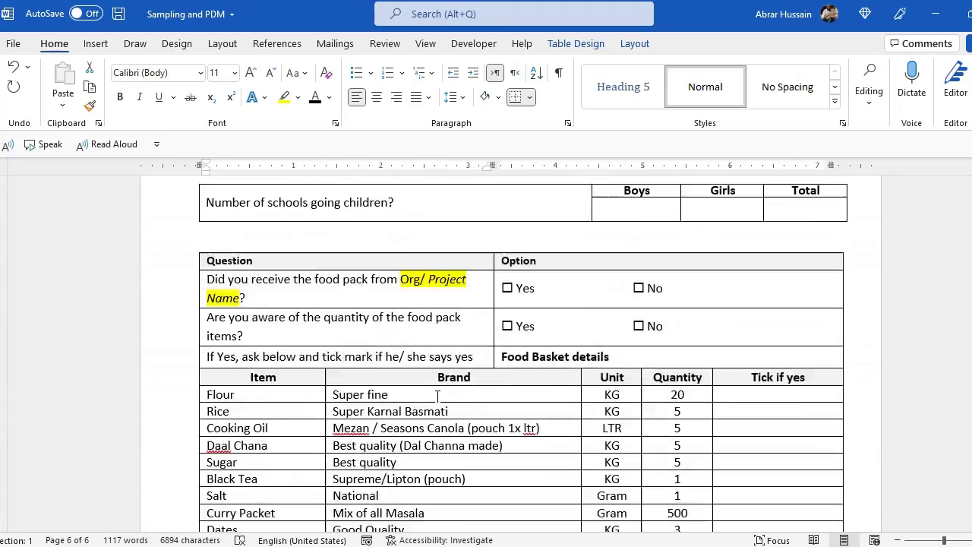
scroll(438, 396, "up", 3)
scroll(438, 395, "down", 10)
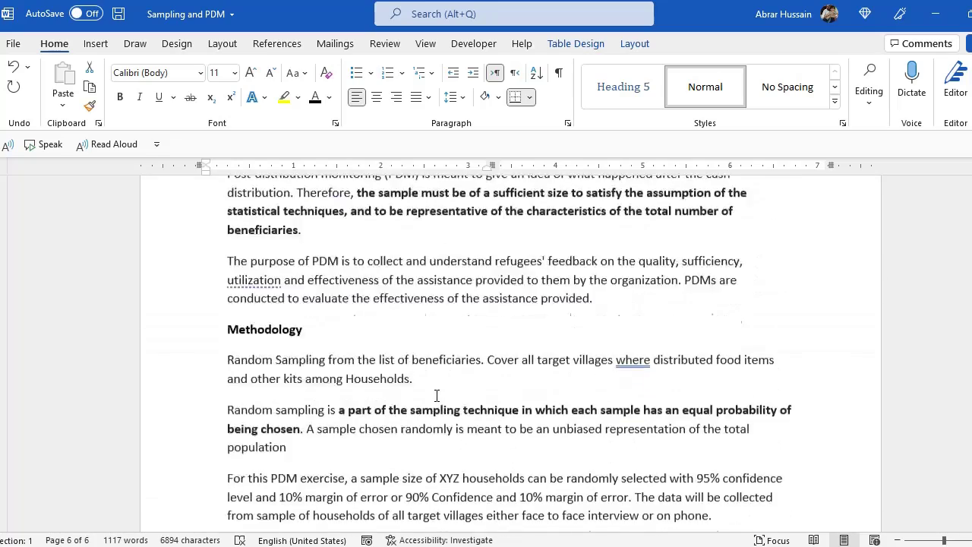
scroll(437, 395, "down", 1)
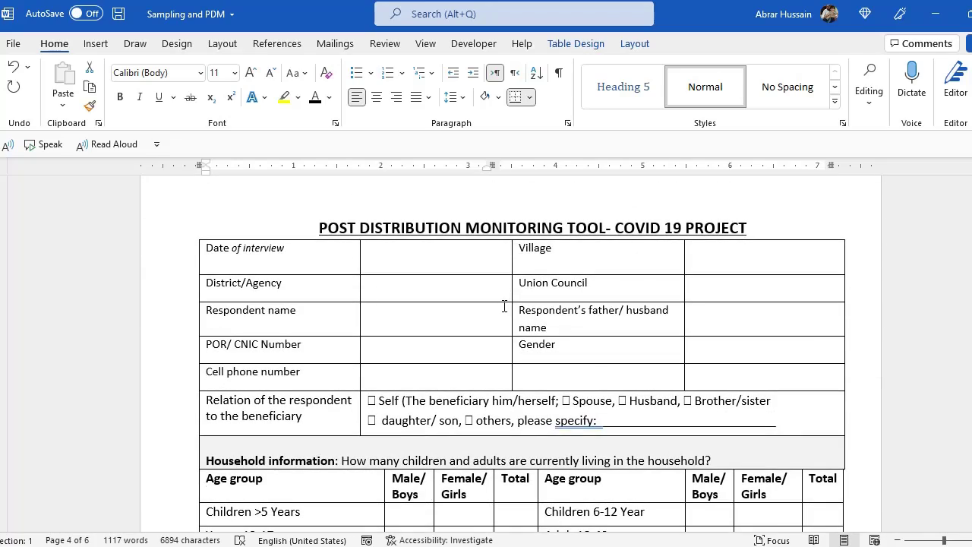
scroll(485, 357, "down", 3)
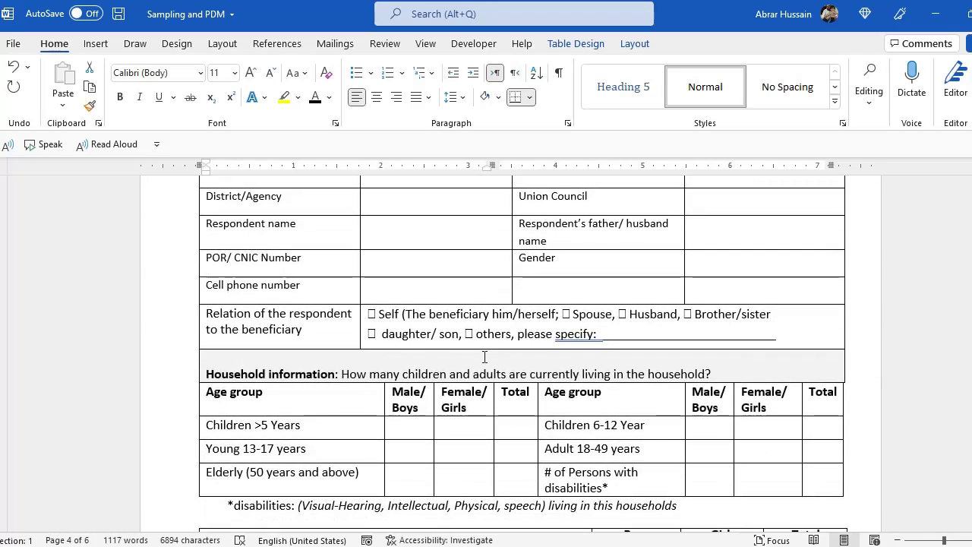
Switch to the Planning PDM workbook in Excel and rename the Nationality header on the Sampling sheet as Staff.
left_click(418, 546)
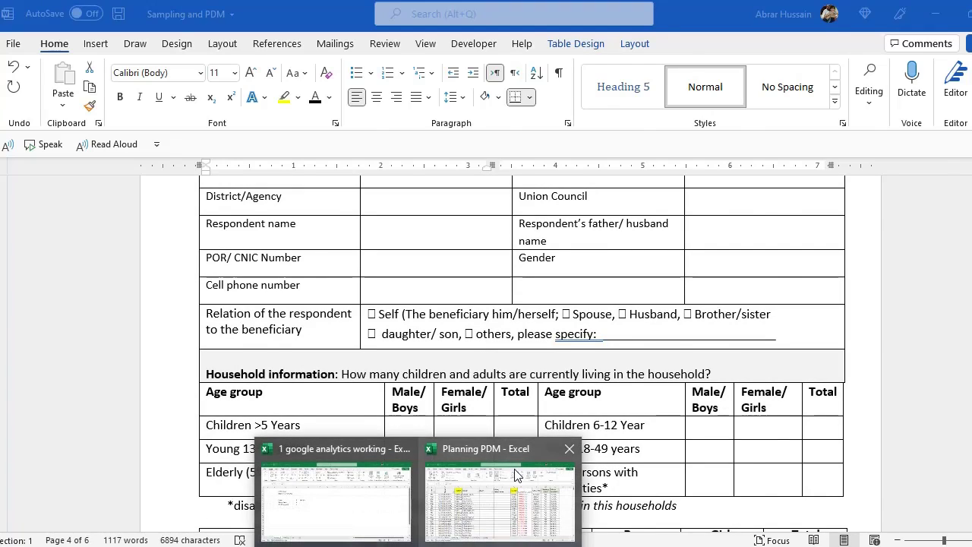
left_click(516, 475)
scroll(706, 354, "down", 2)
scroll(706, 357, "up", 2)
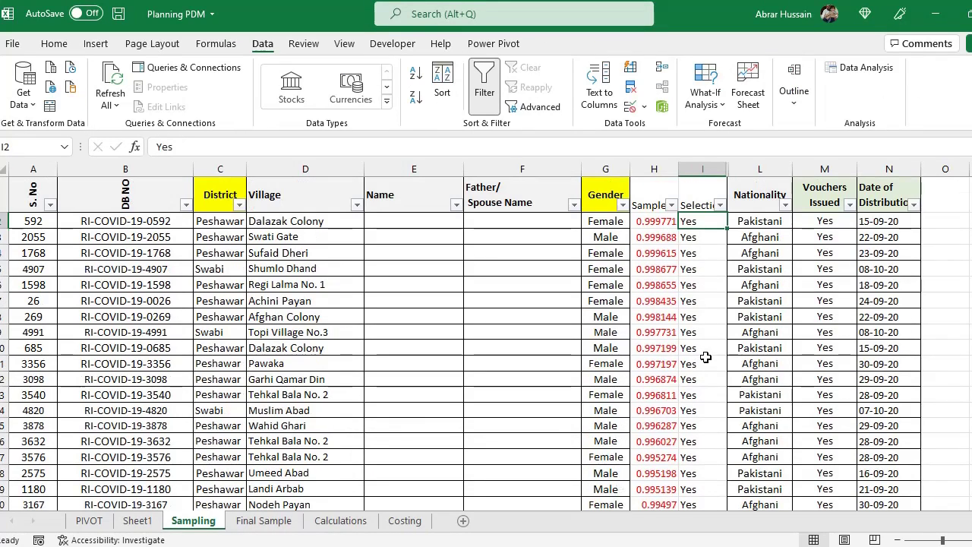
left_click(748, 198)
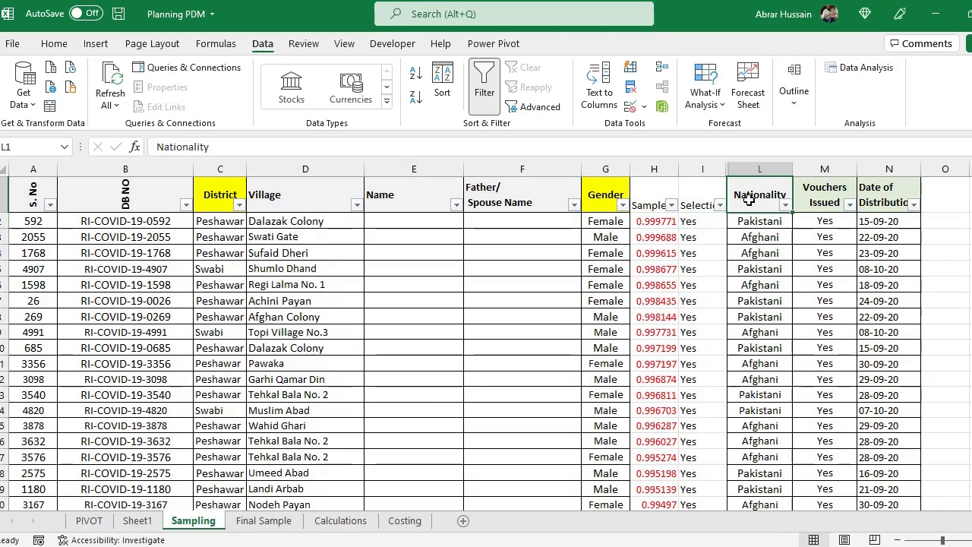
type("Staff")
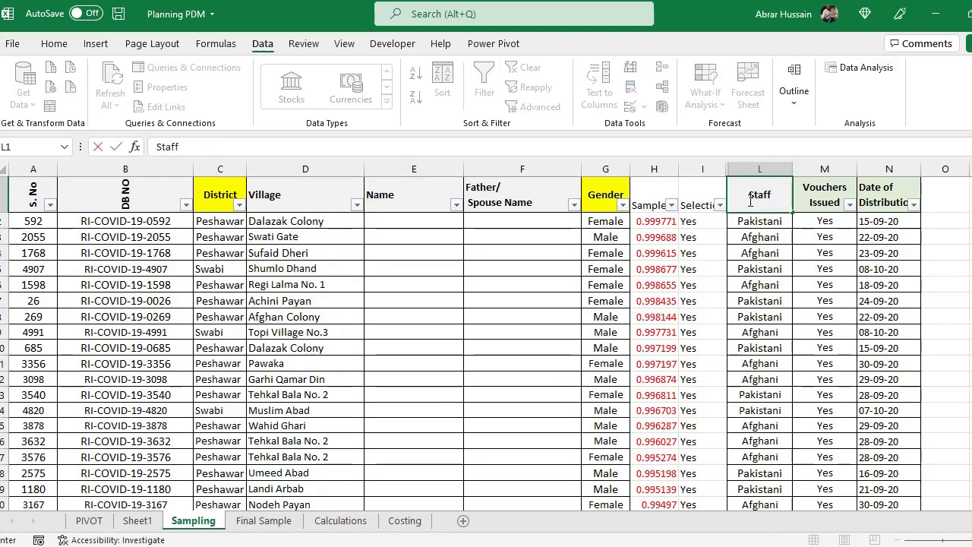
key("Return")
Rename the Vouchers Issued header beside the Staff column as Date.
left_click(751, 199)
key("Right")
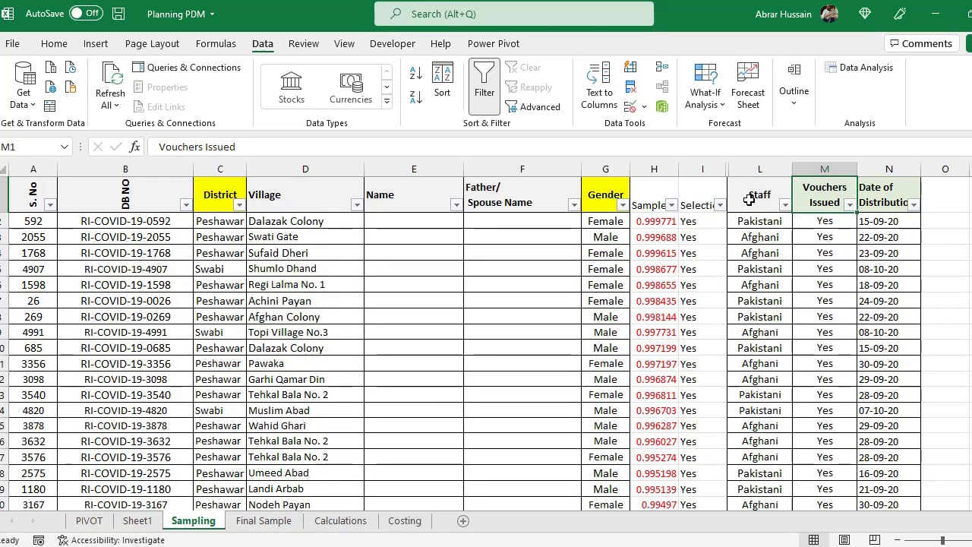
type("Date")
key("Return")
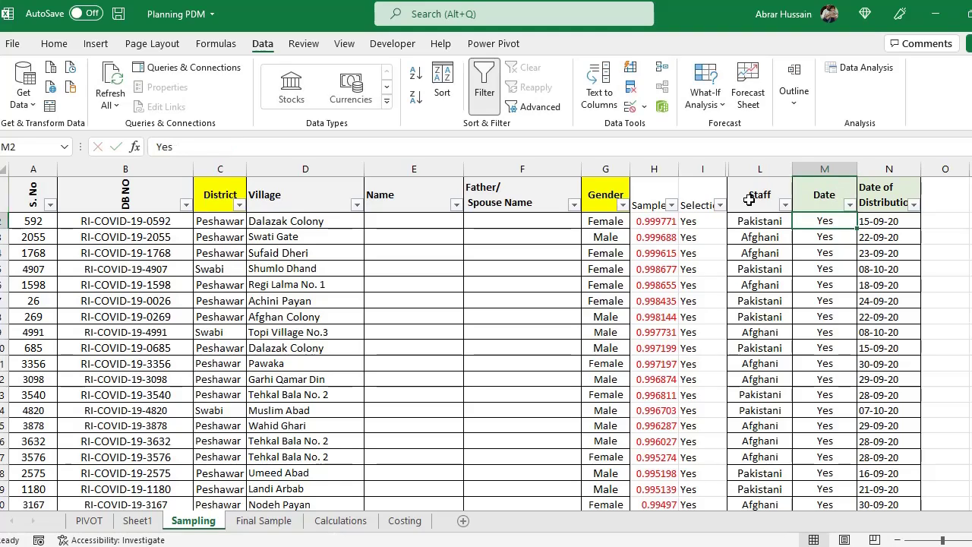
Select all entries below the Staff and Date headers down to the last data row, and return to the start of the list.
key("Up")
key("Right")
key("Left")
key("Left")
key("Down")
key("shift+Right")
key("ctrl+shift+Down")
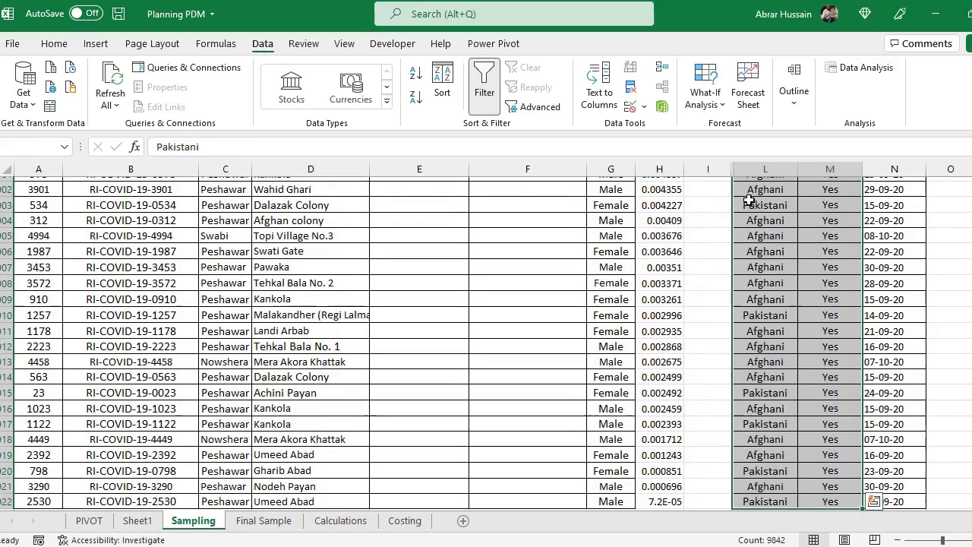
key("ctrl+Up")
key("Down")
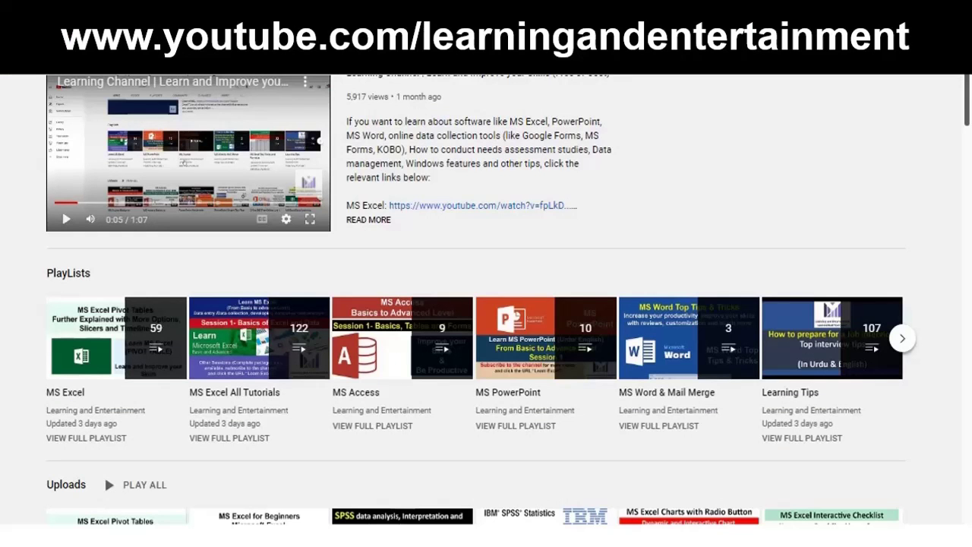
Look through the Learning and Entertainment channel's home page on YouTube, from its playlists to the online data collection videos and back.
scroll(490, 258, "down", 2)
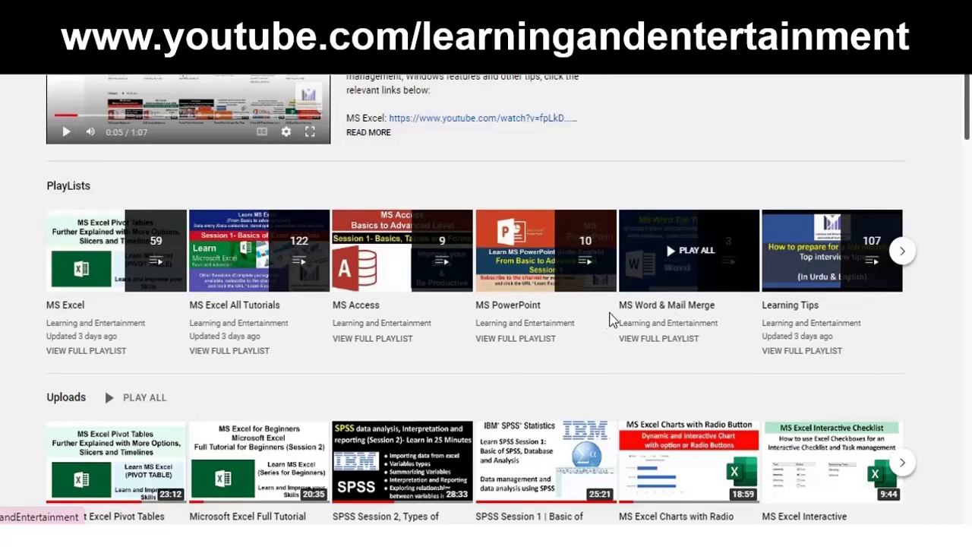
scroll(610, 319, "down", 3)
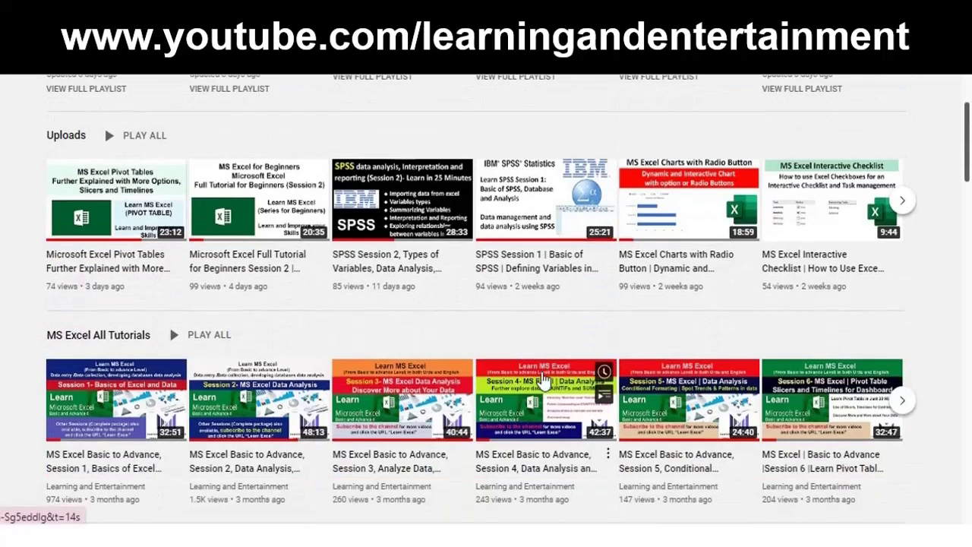
scroll(513, 326, "down", 2)
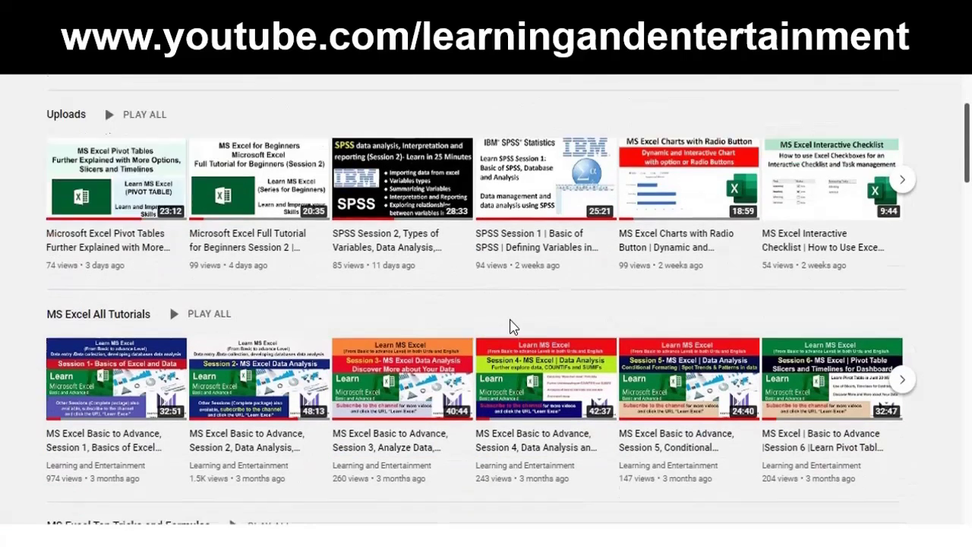
scroll(389, 338, "down", 4)
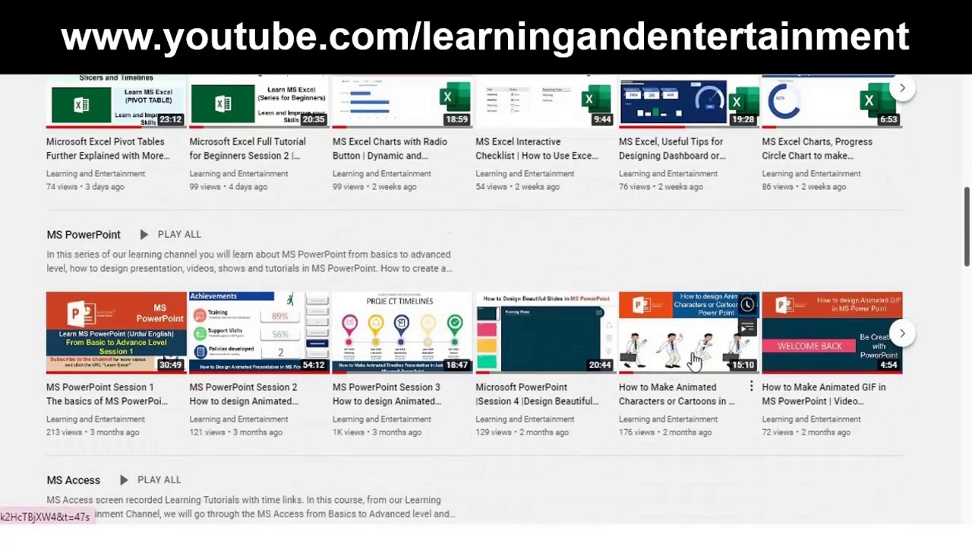
scroll(343, 322, "down", 3)
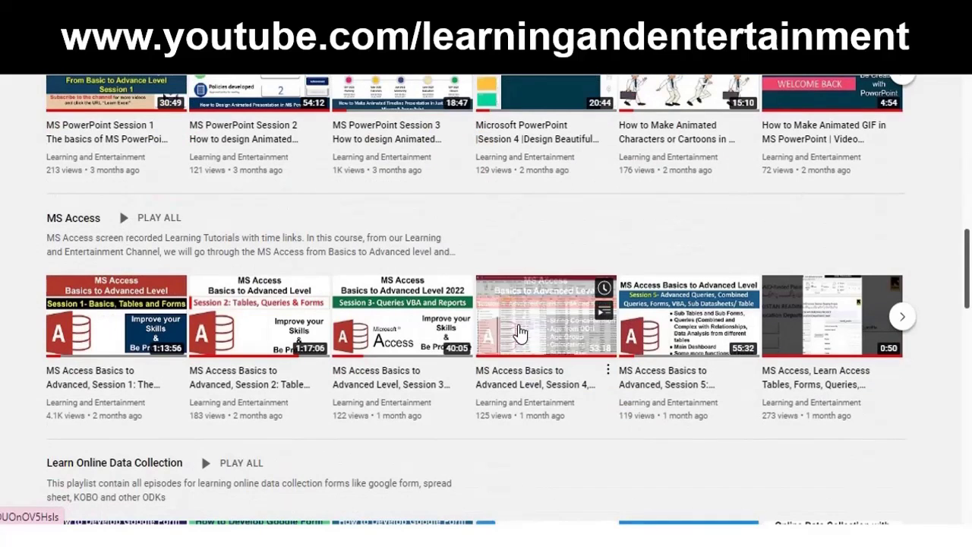
scroll(516, 332, "down", 3)
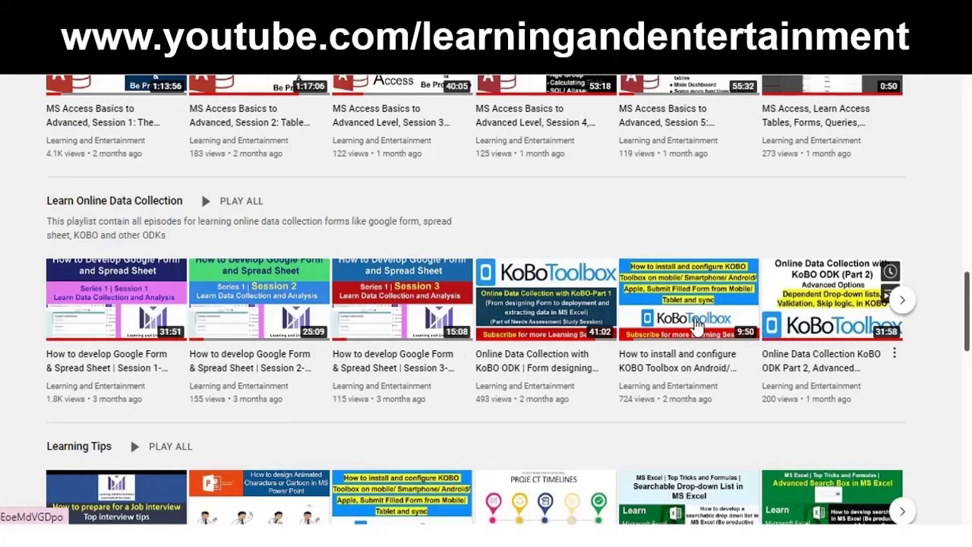
scroll(511, 329, "up", 10)
scroll(654, 323, "down", 2)
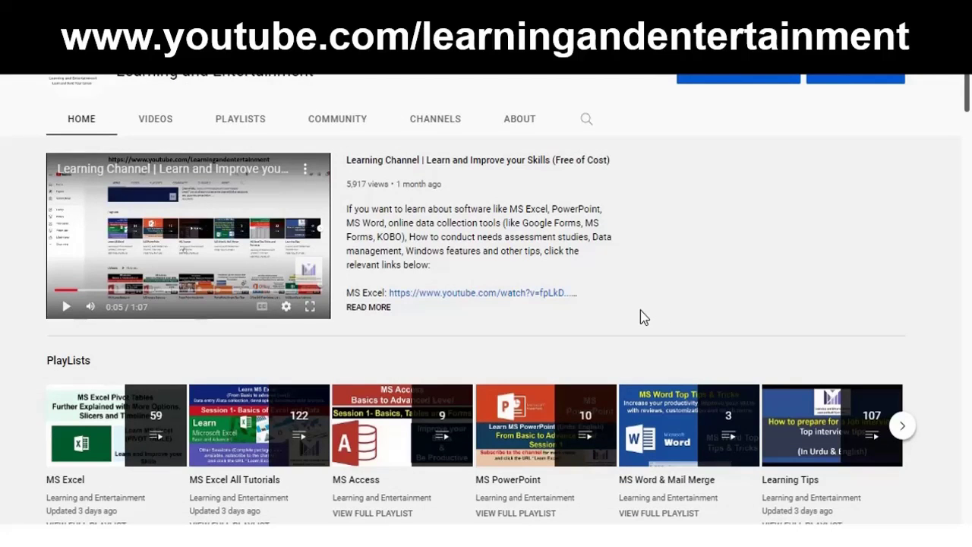
scroll(640, 310, "down", 1)
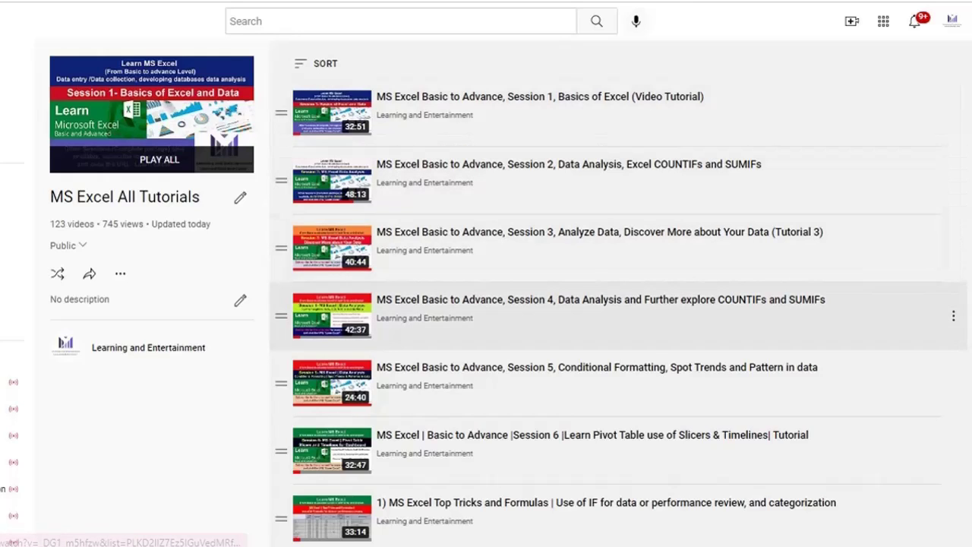
Look through the videos of the MS Excel All Tutorials playlist, from the Basic to Advance sessions to the Top Tricks and Formulas episodes.
scroll(608, 293, "down", 3)
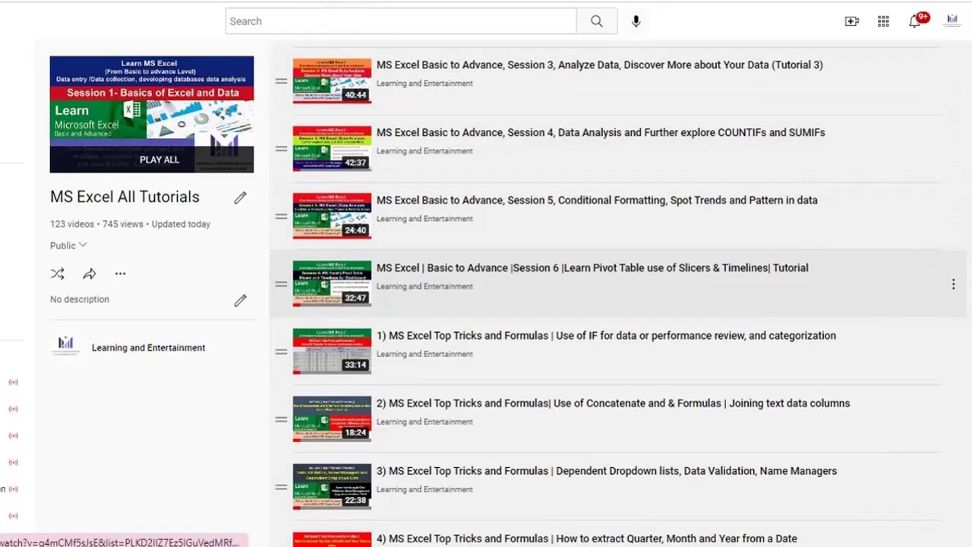
scroll(607, 281, "down", 1)
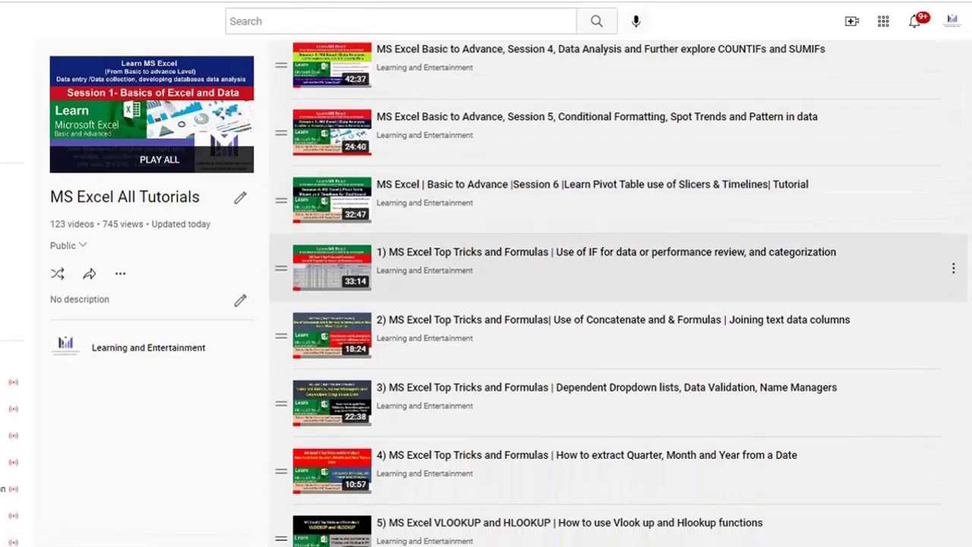
scroll(607, 227, "up", 1)
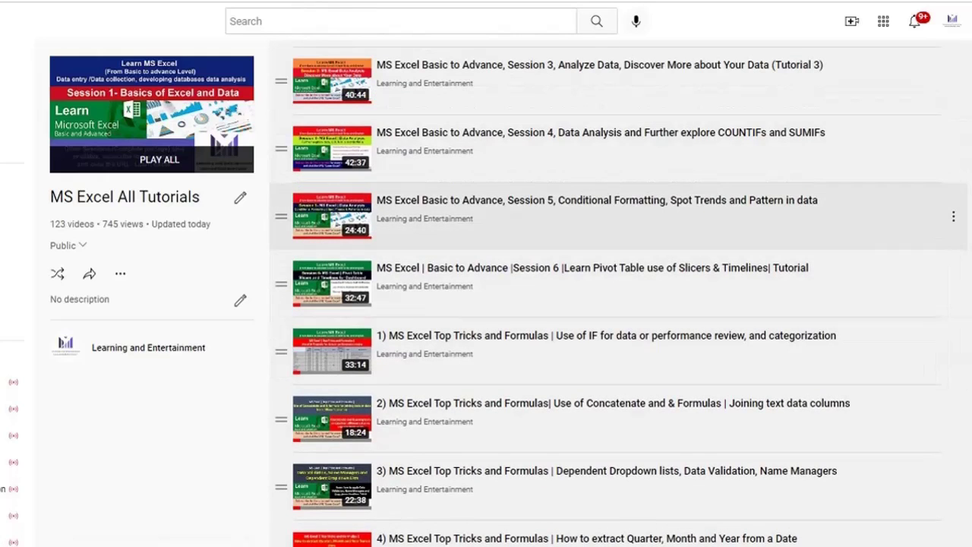
scroll(608, 217, "down", 1)
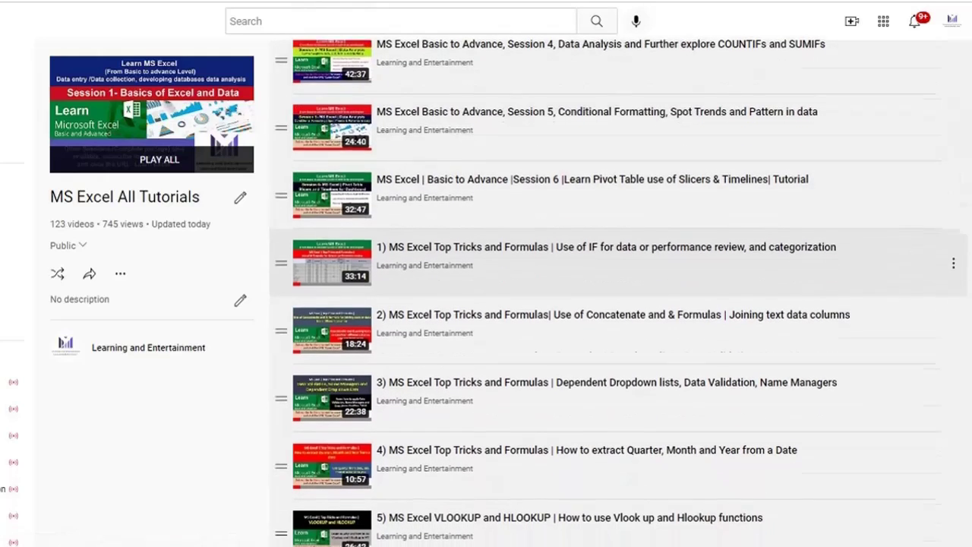
scroll(608, 258, "down", 1)
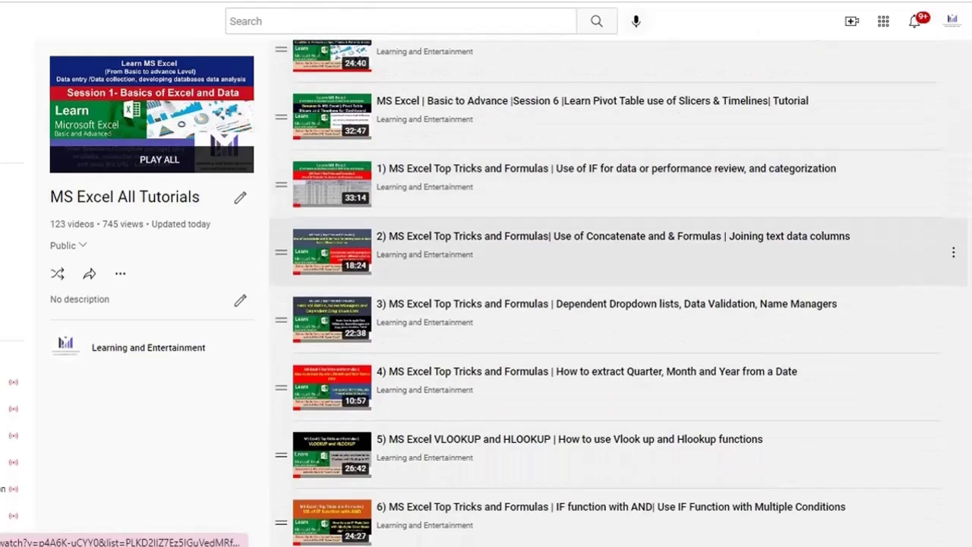
scroll(607, 228, "down", 1)
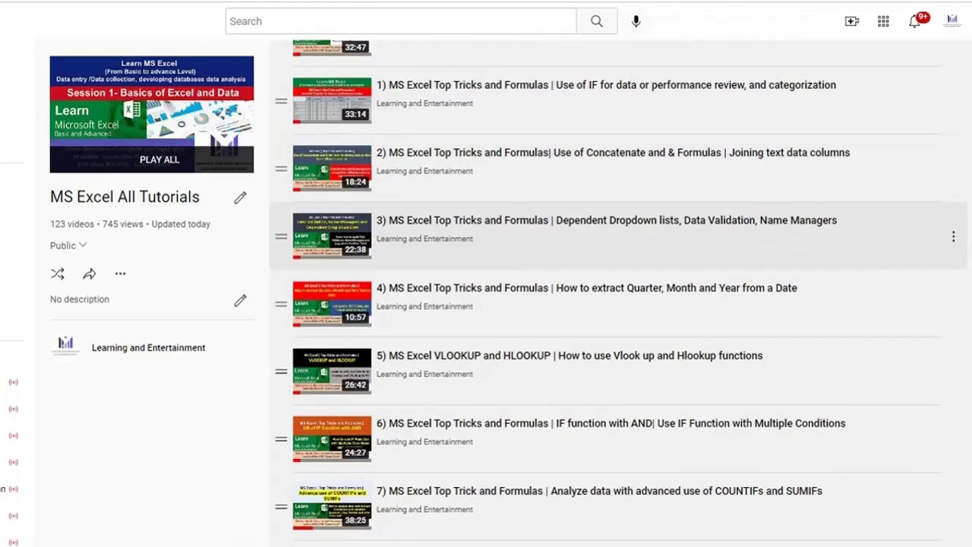
scroll(608, 262, "down", 1)
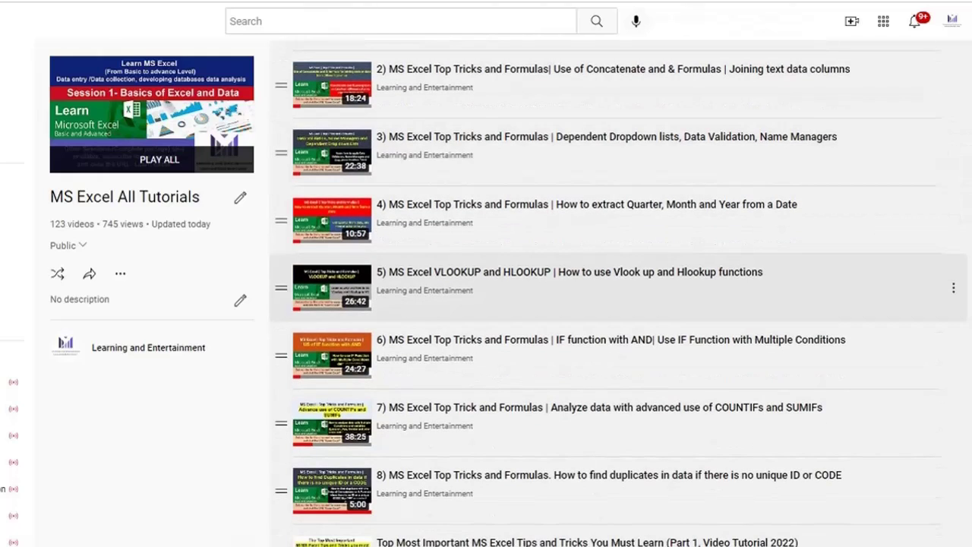
scroll(608, 273, "down", 2)
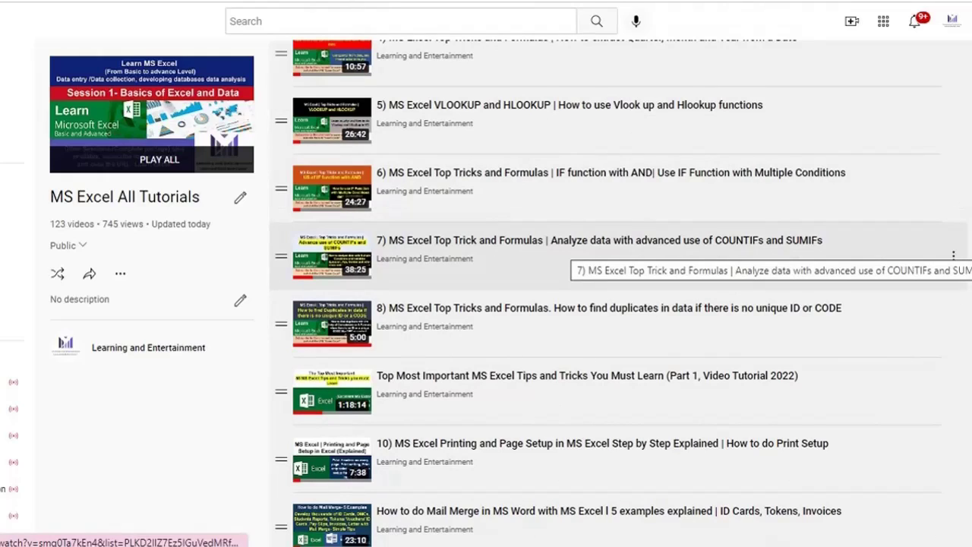
Look through the remaining videos of the MS Excel All Tutorials playlist, from the COUNTIFs and SUMIFs episode to the charts, dashboard and Pivot Tables tutorials.
scroll(608, 281, "down", 1)
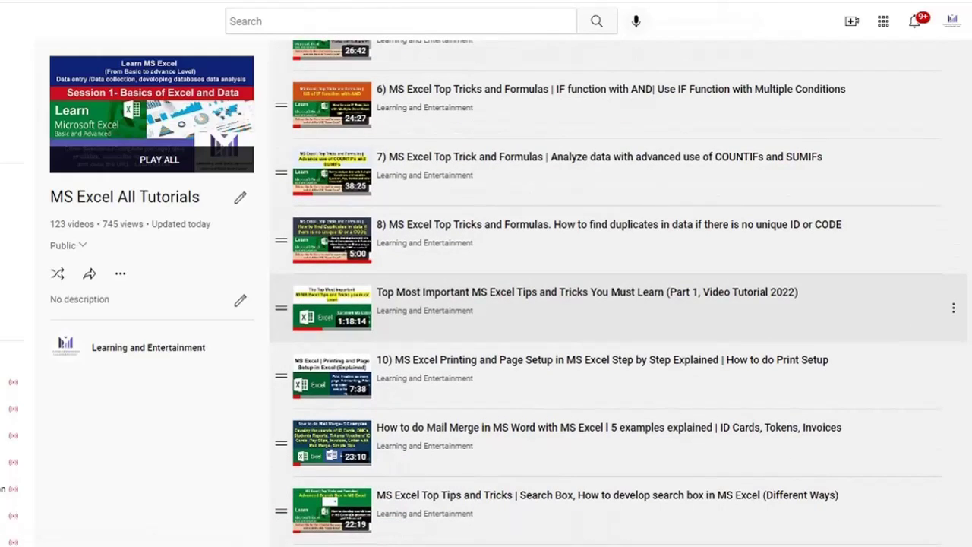
scroll(608, 304, "down", 4)
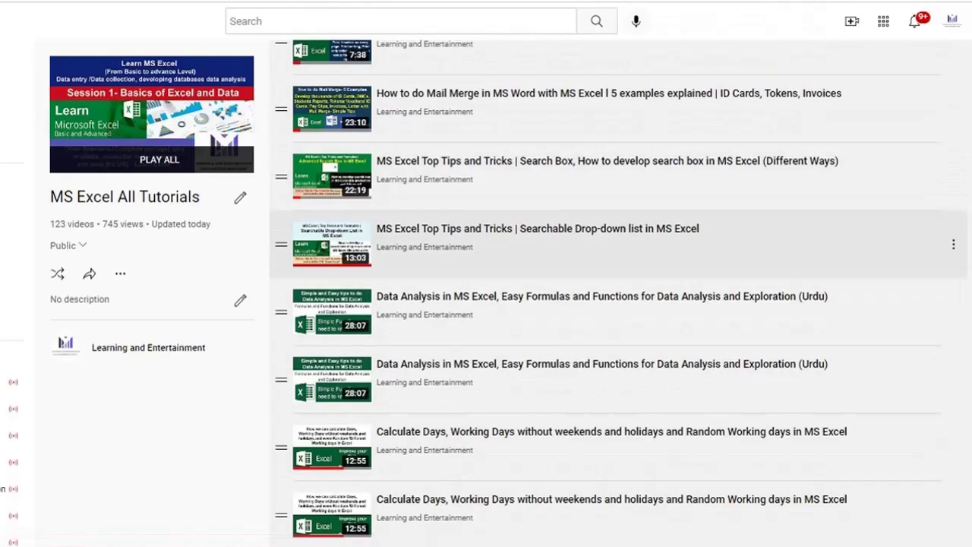
scroll(608, 304, "down", 9)
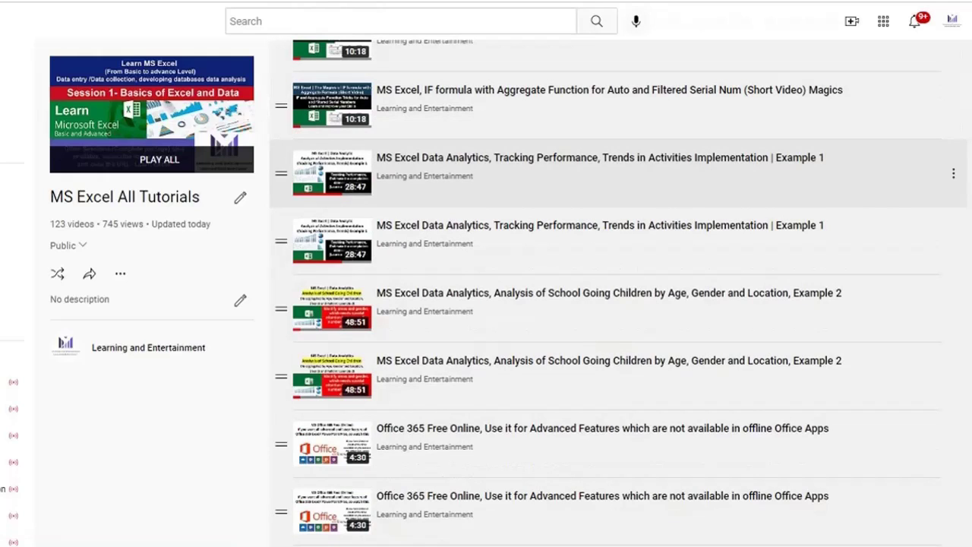
scroll(607, 209, "down", 2)
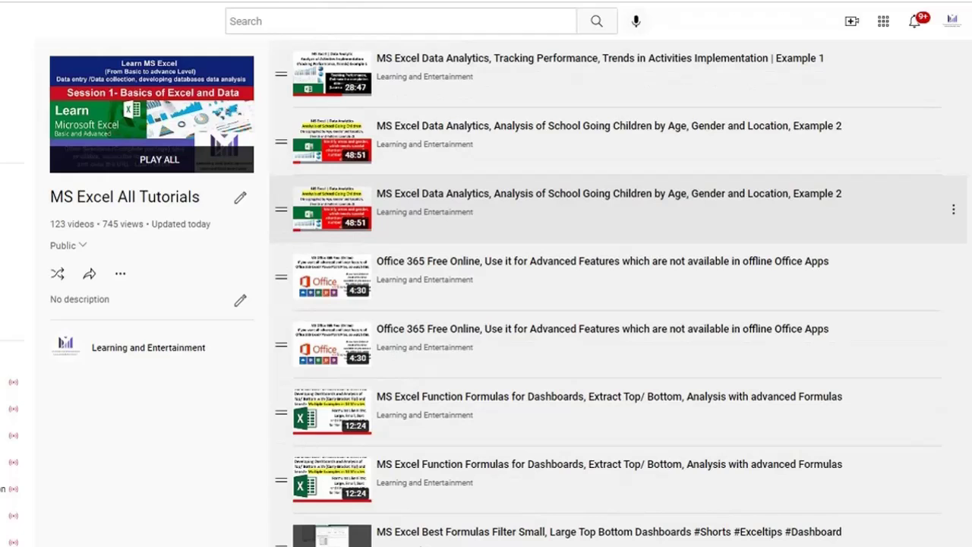
scroll(608, 201, "down", 1)
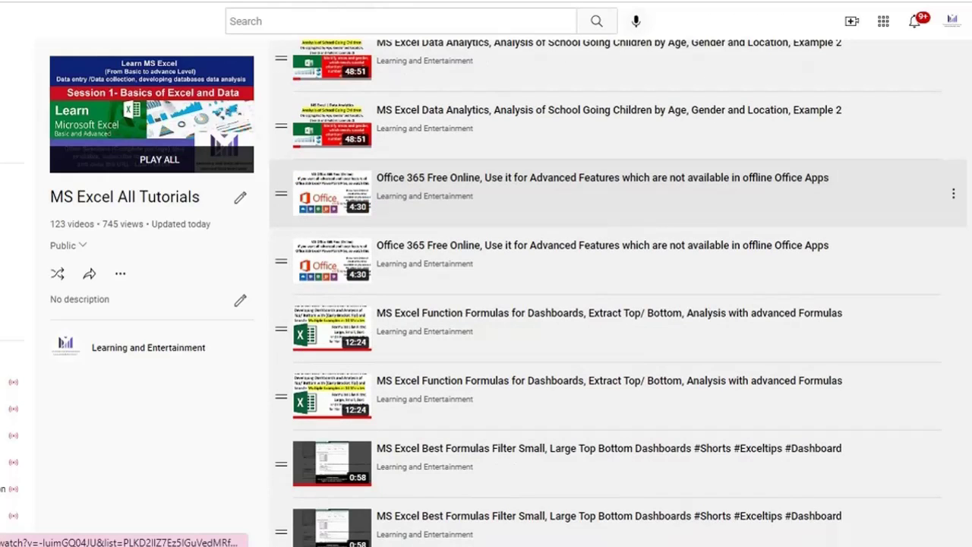
scroll(607, 194, "down", 5)
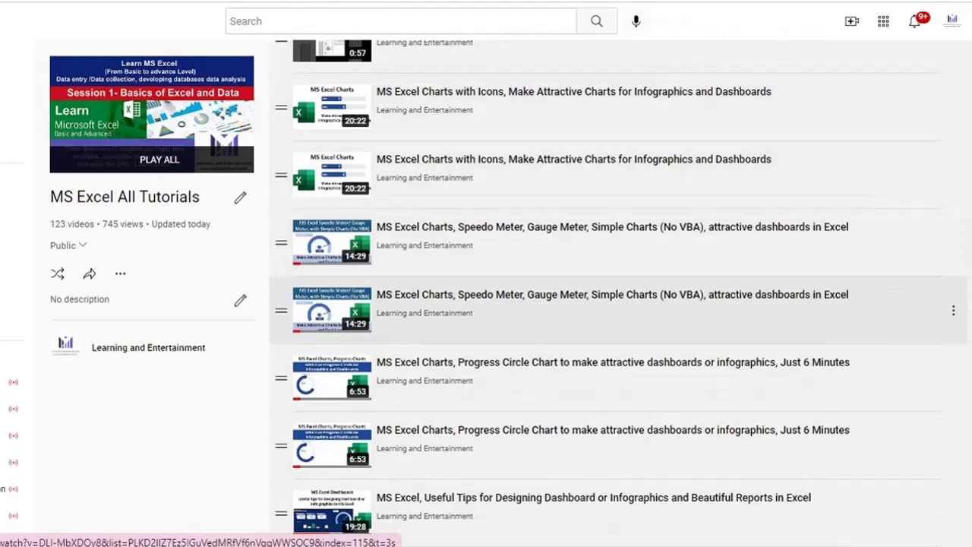
scroll(607, 273, "down", 4)
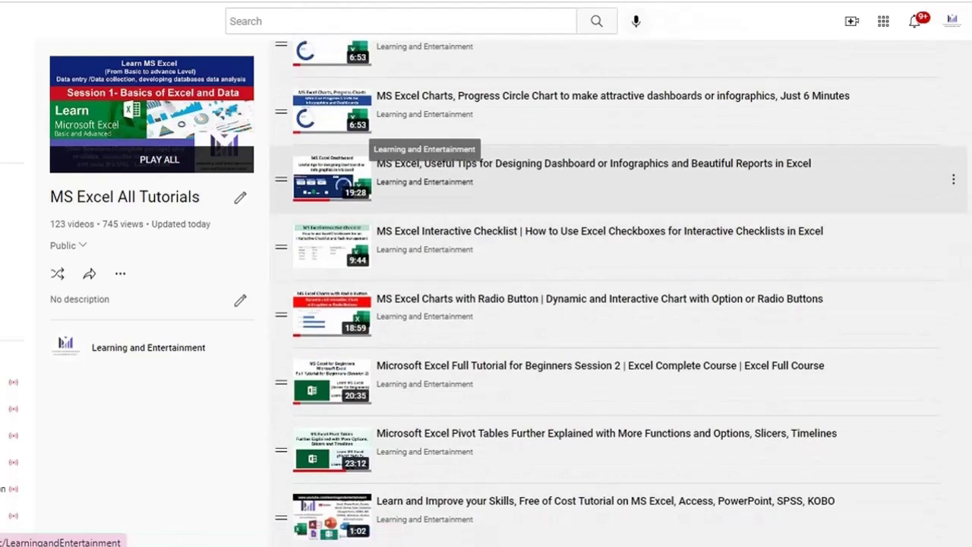
scroll(408, 263, "up", 2)
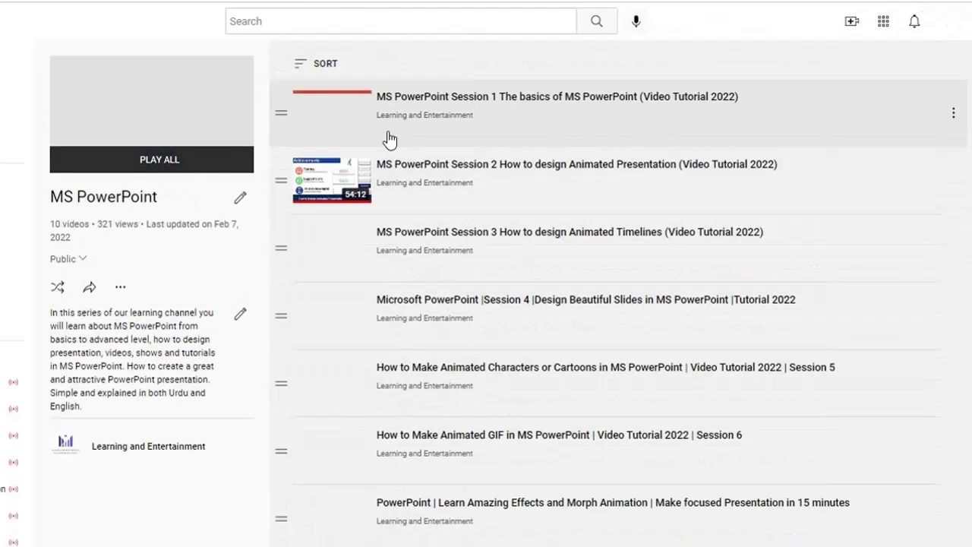
Look through the MS PowerPoint and MS Access playlists and the playlists and uploads on the Learning and Entertainment channel's home page.
scroll(493, 265, "down", 1)
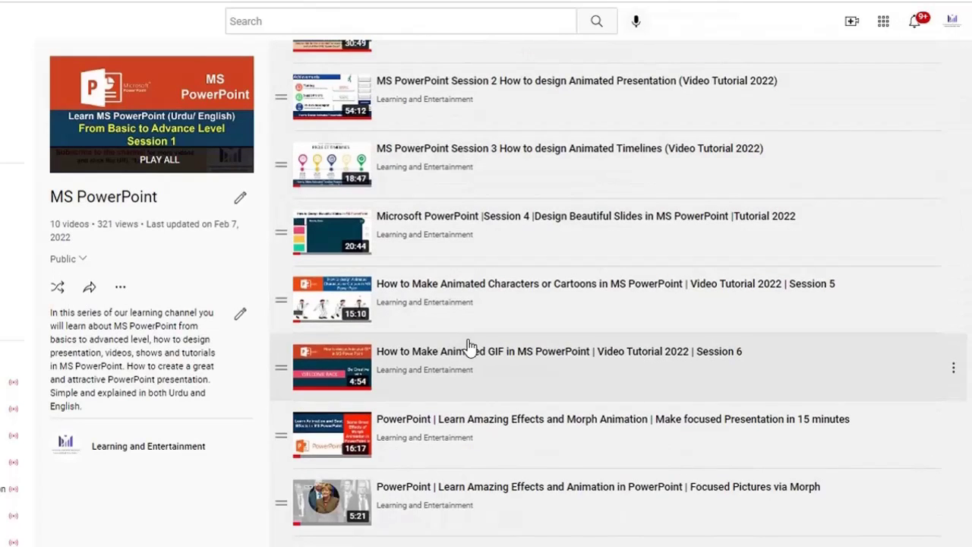
scroll(470, 346, "down", 2)
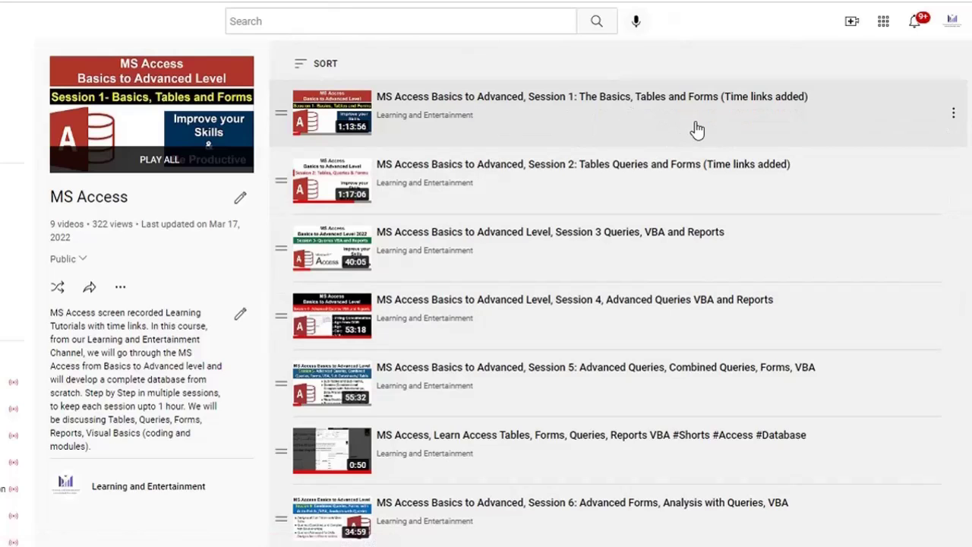
scroll(659, 262, "down", 2)
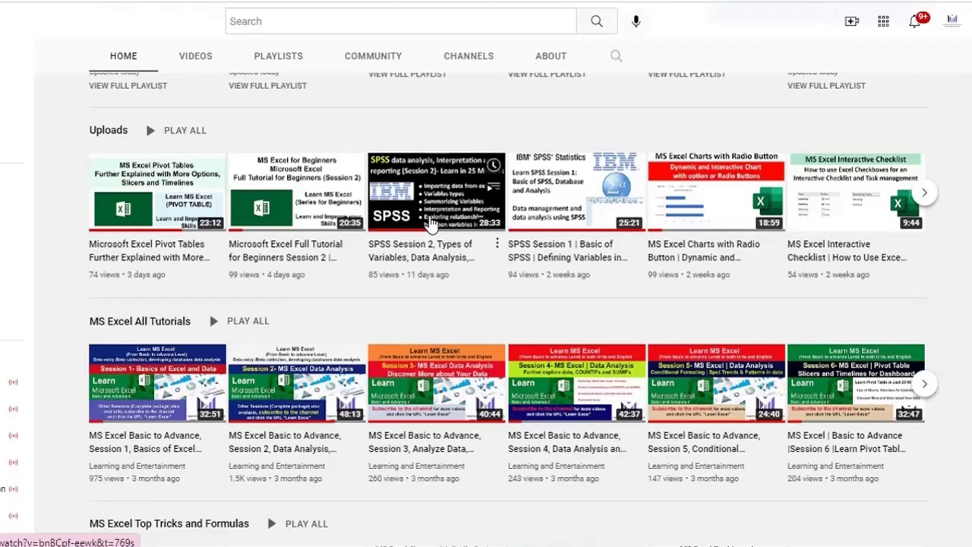
scroll(432, 222, "down", 6)
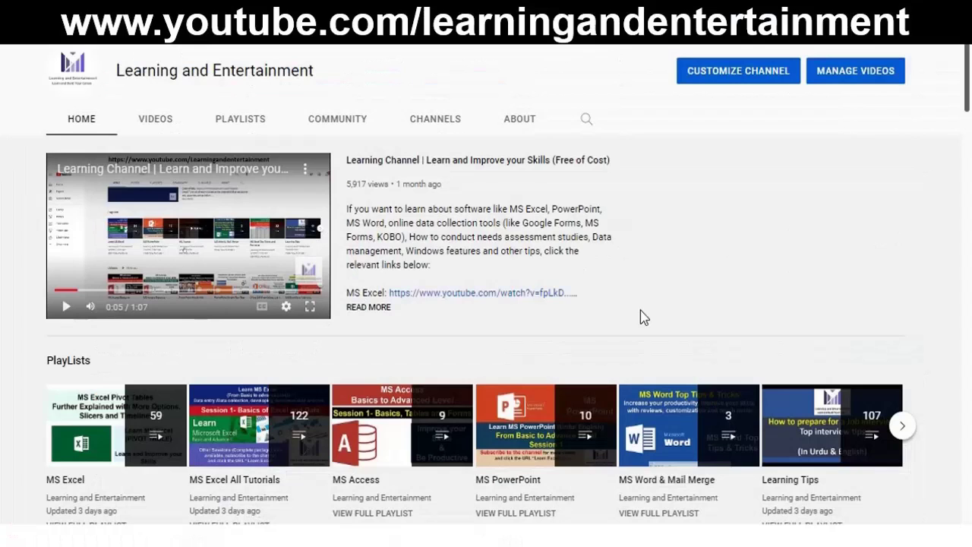
scroll(641, 317, "down", 1)
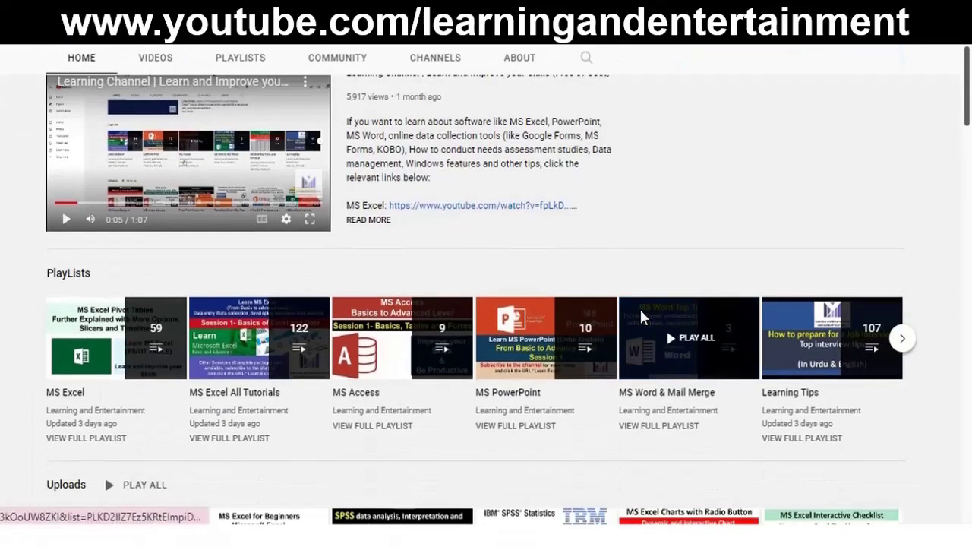